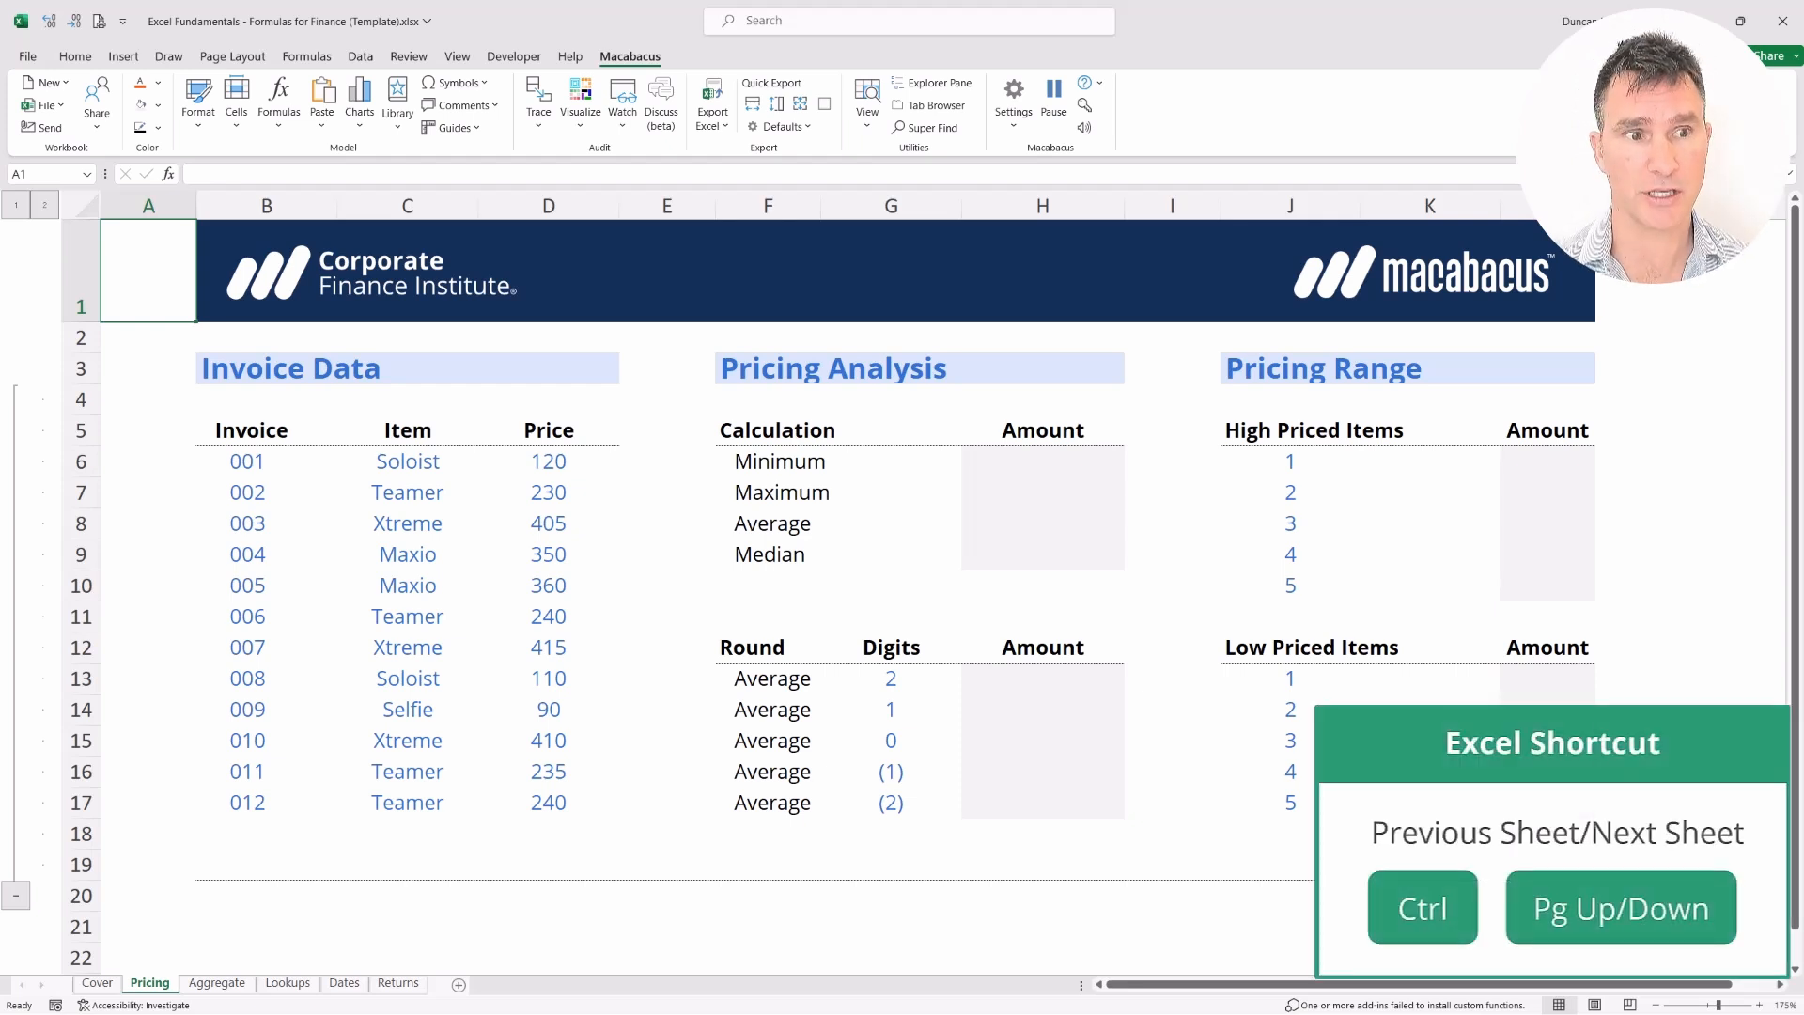
pyautogui.hotkey('ctrl', 'pageup')
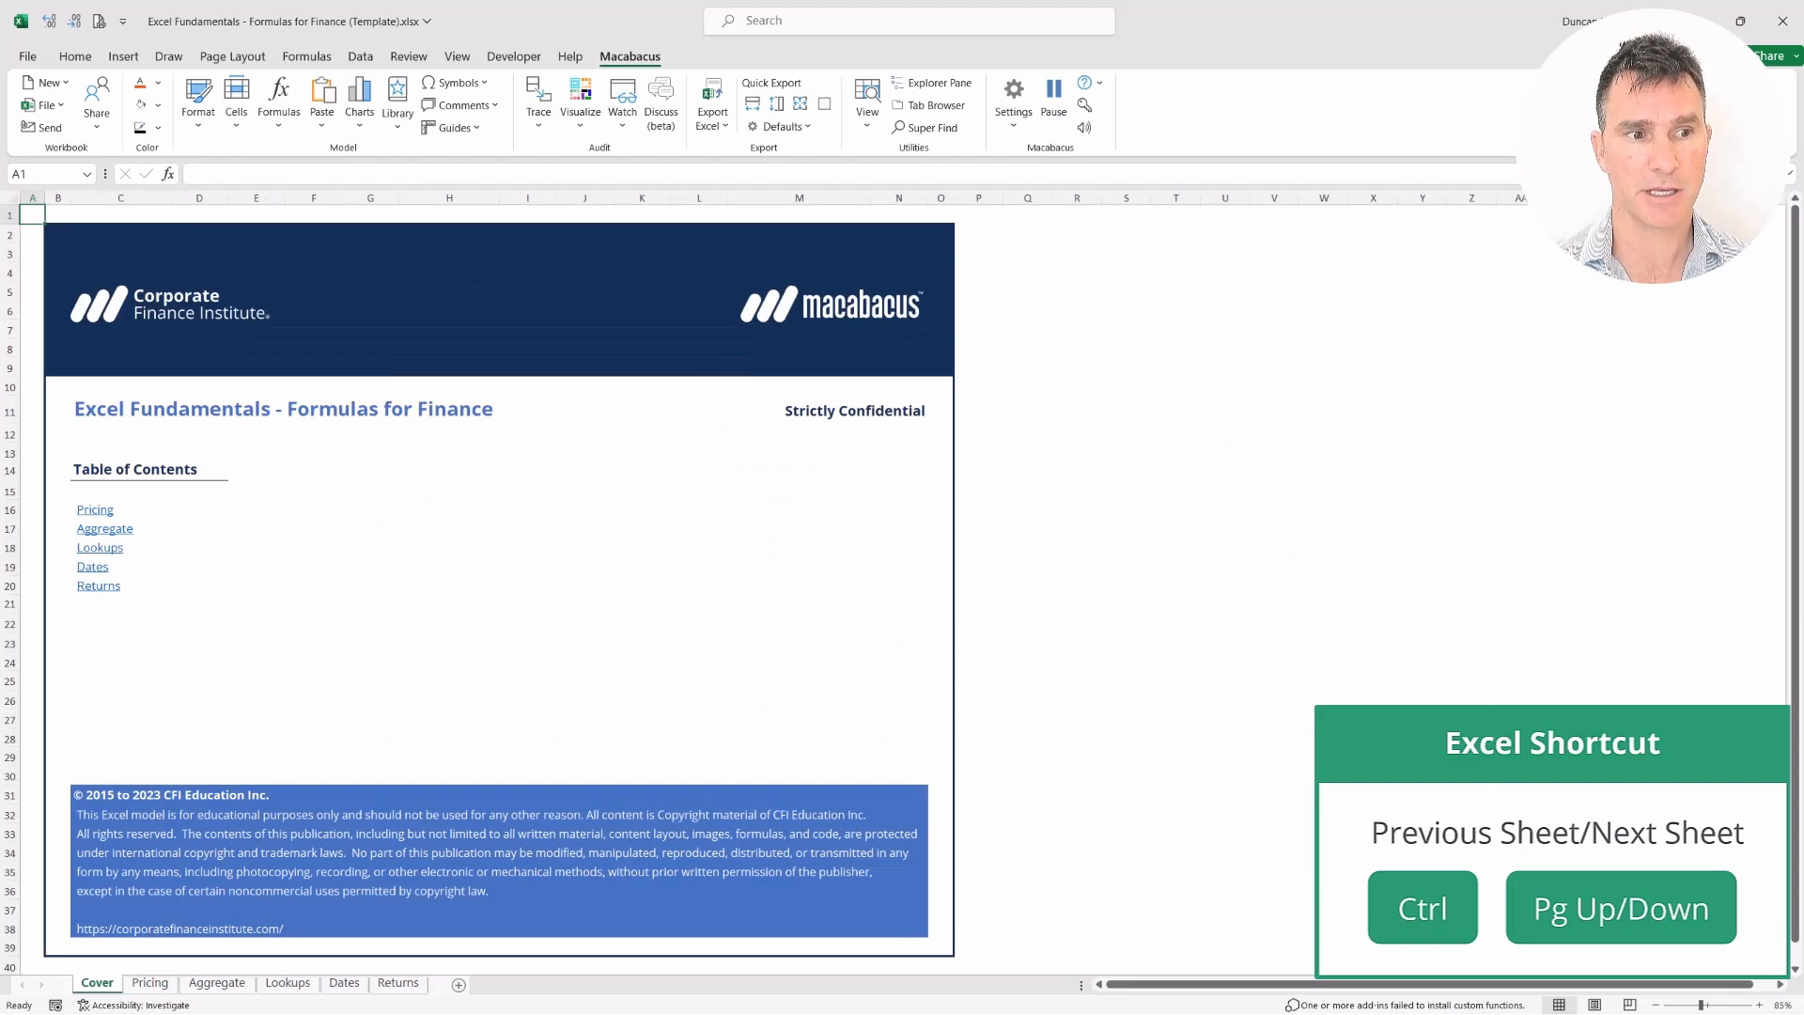
pyautogui.hotkey('ctrl', 'pagedown')
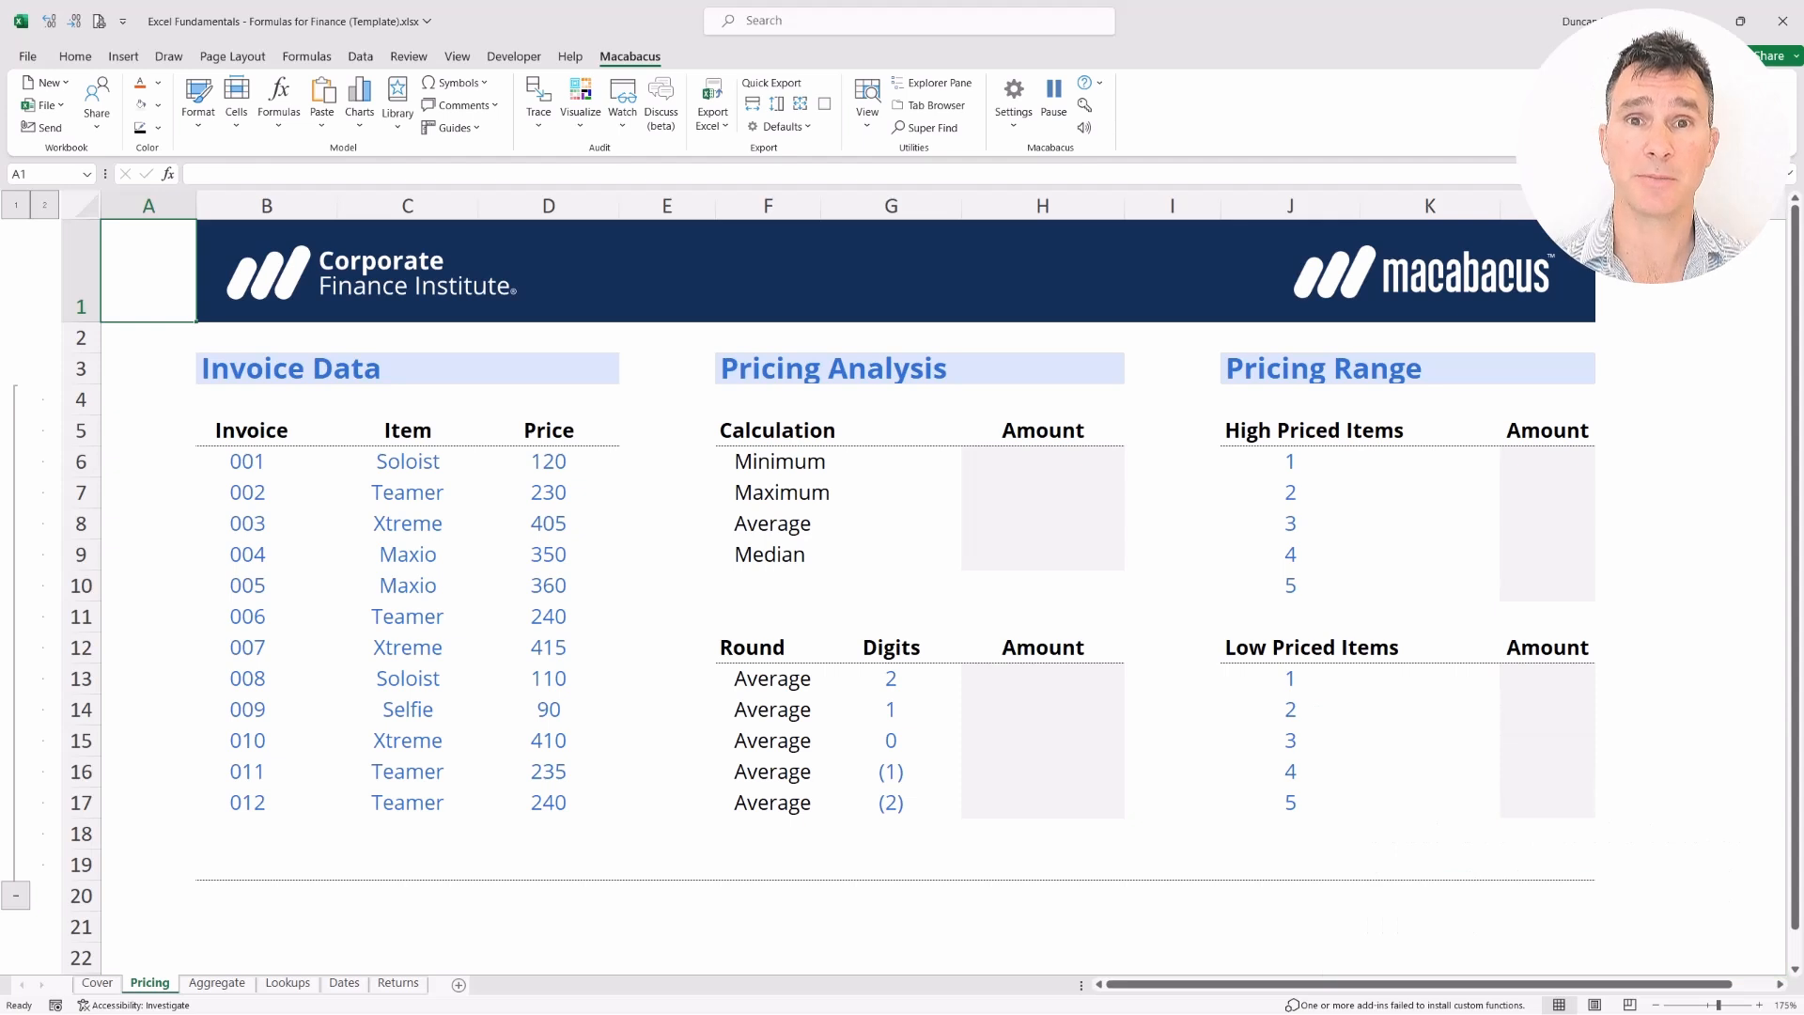
pyautogui.press('Right')
pyautogui.press('Down')
pyautogui.press('Down')
pyautogui.hotkey('shift', 'Right')
pyautogui.hotkey('shift', 'Right')
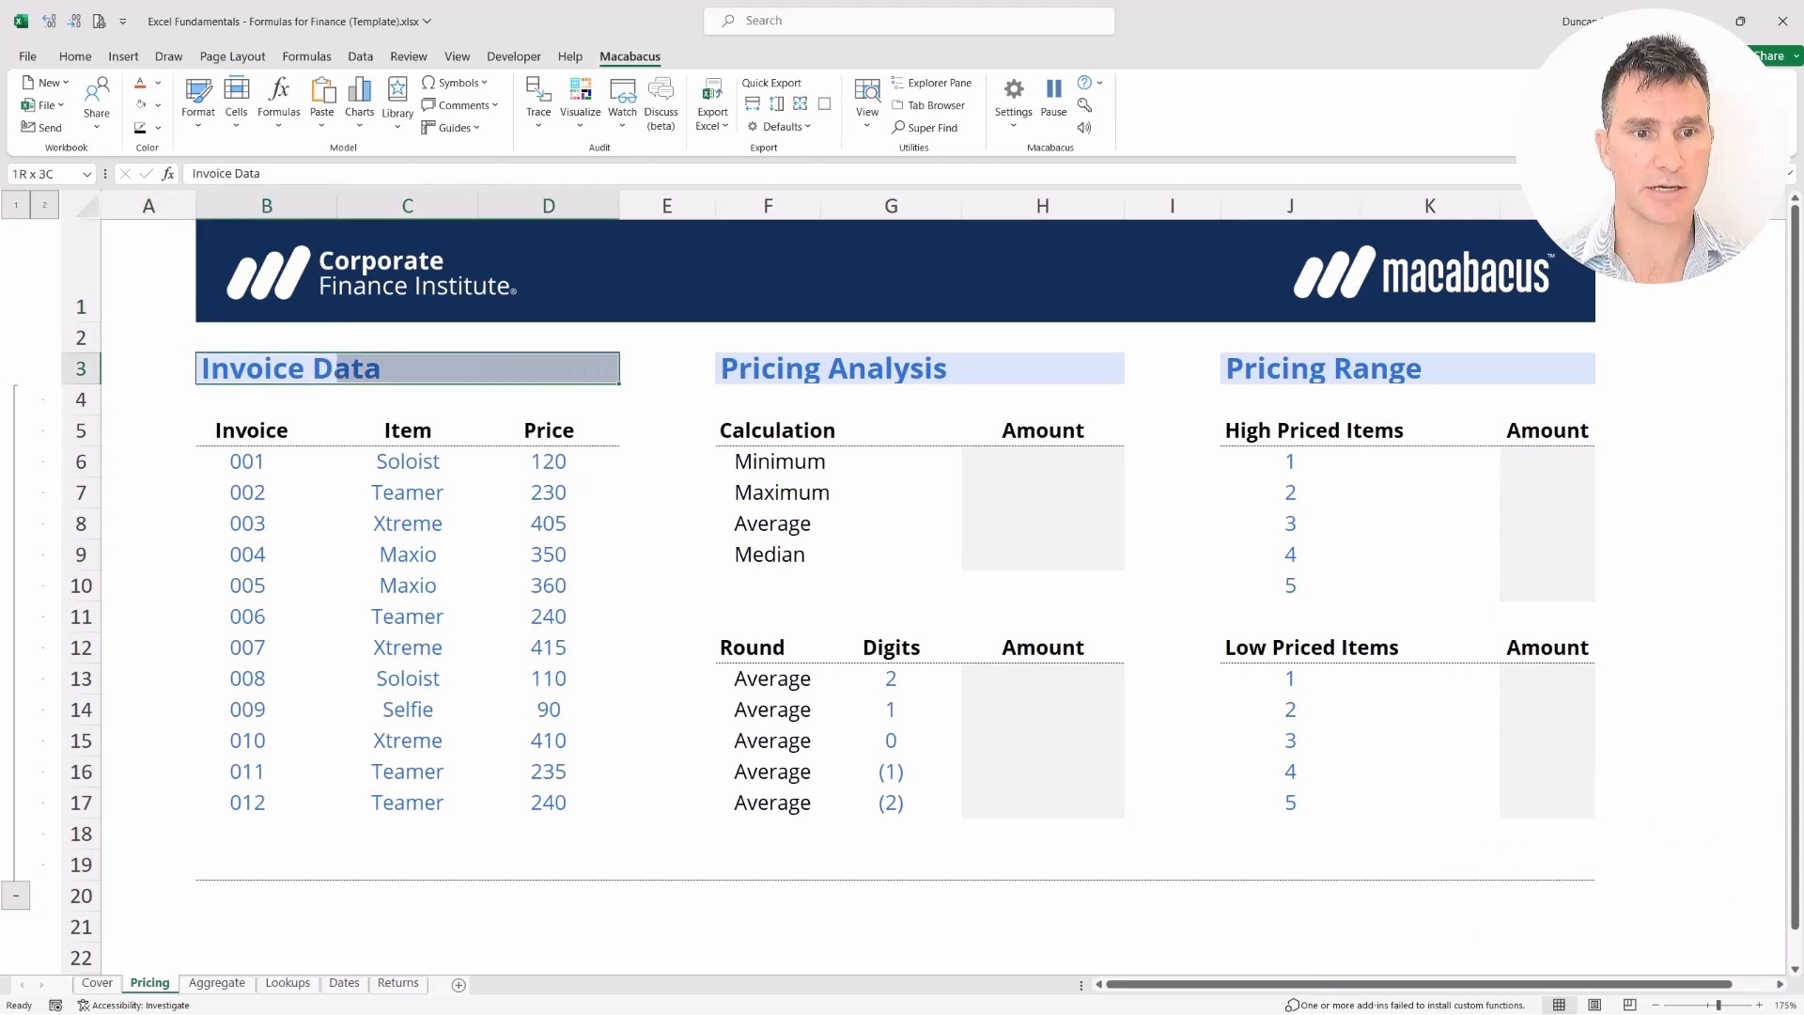
pyautogui.hotkey('shift', 'Down')
pyautogui.hotkey('shift', 'Down')
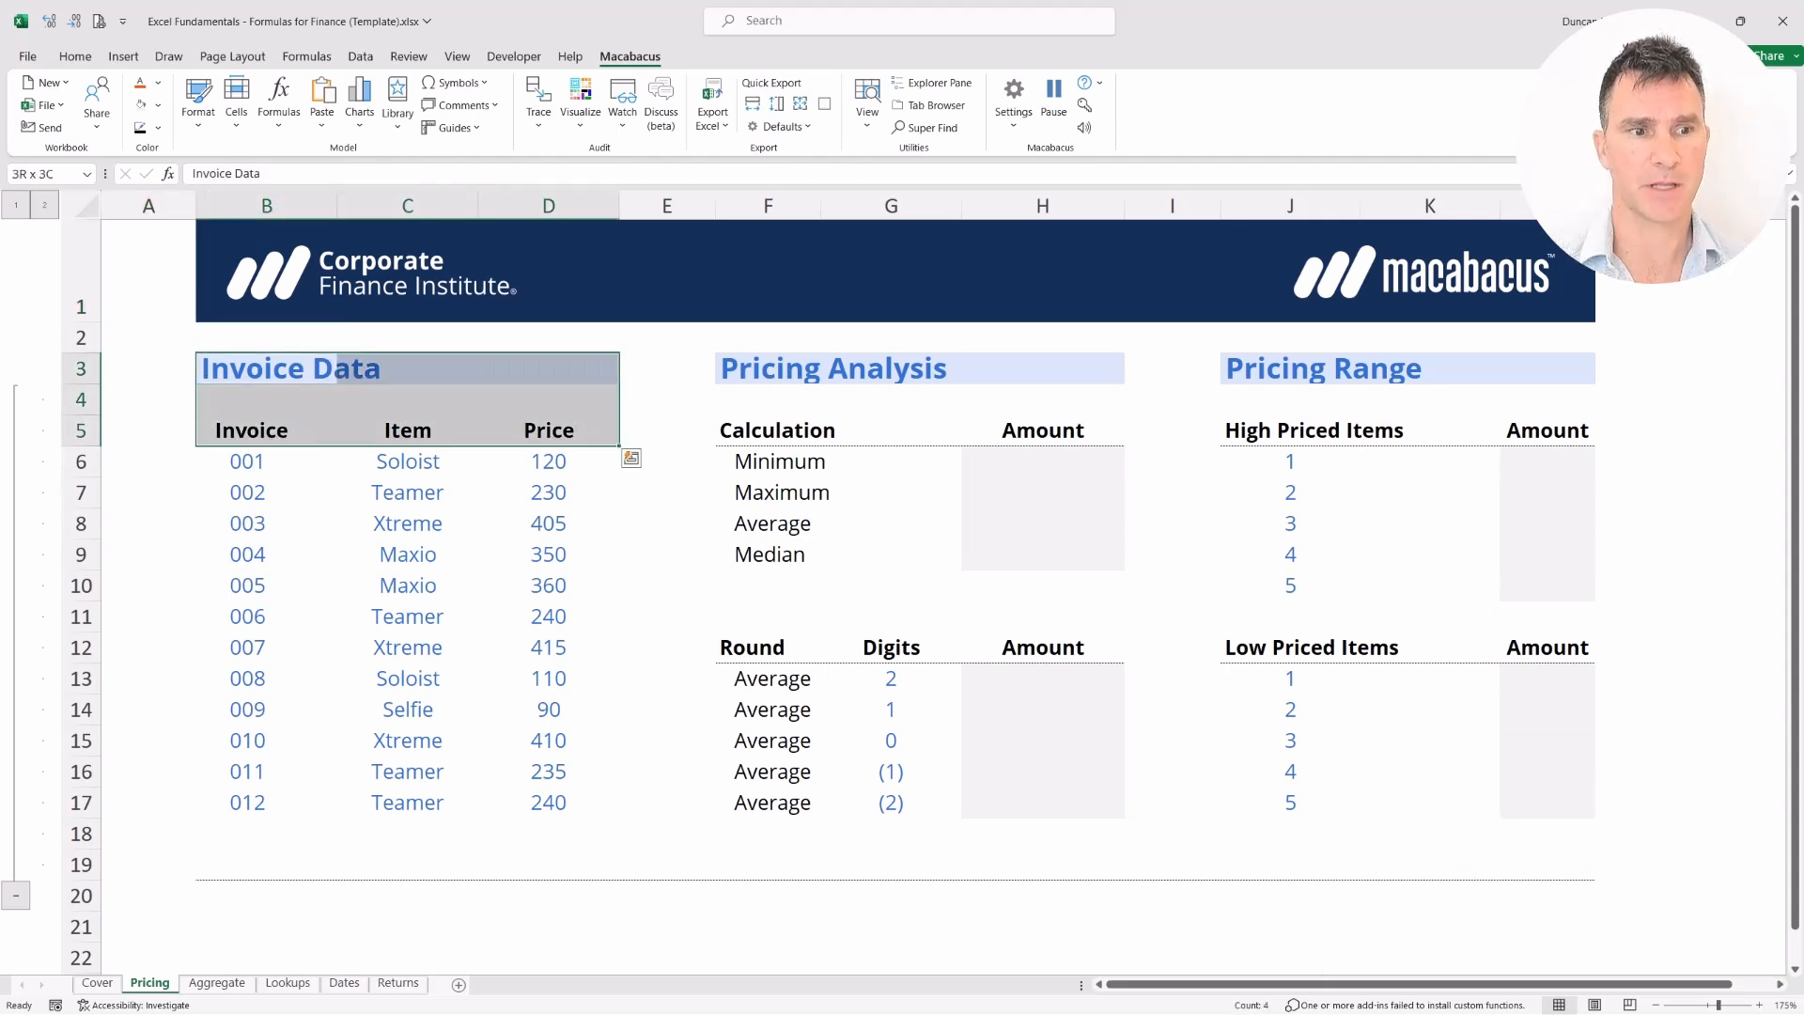
pyautogui.press('Down')
pyautogui.press('Down')
pyautogui.press('Down')
pyautogui.hotkey('shift', 'Right')
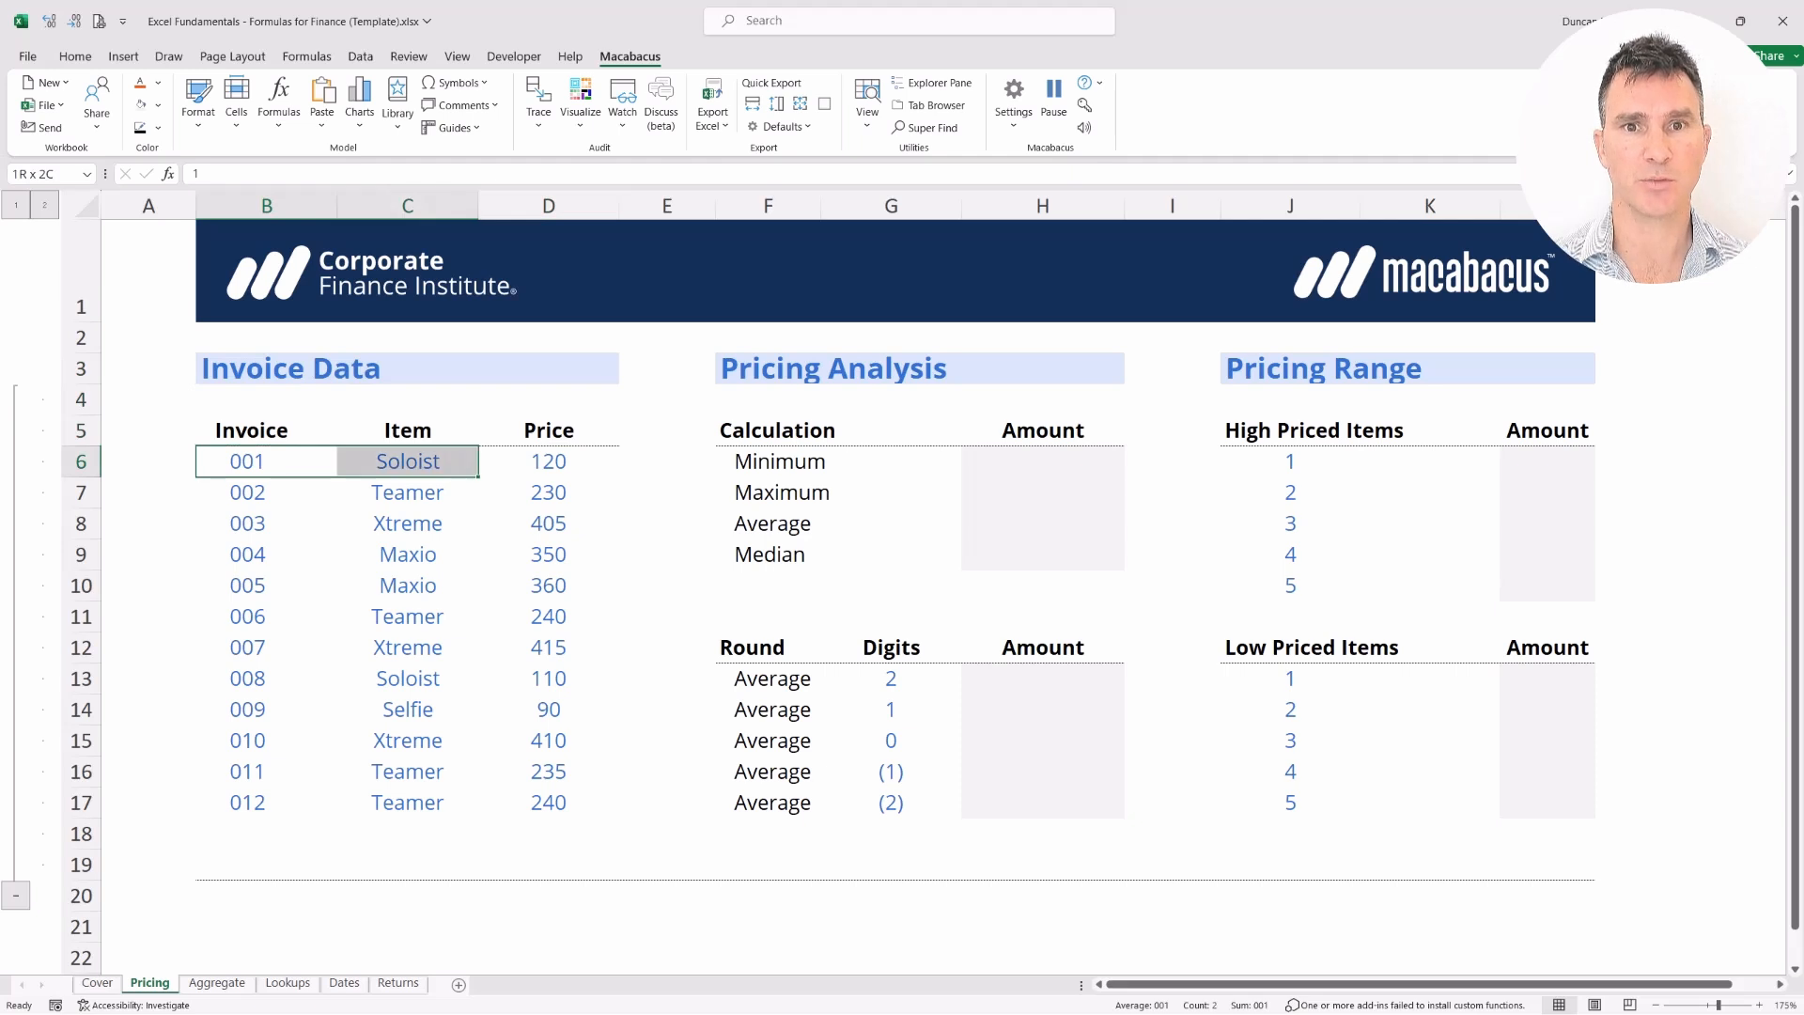
pyautogui.hotkey('shift', 'Right')
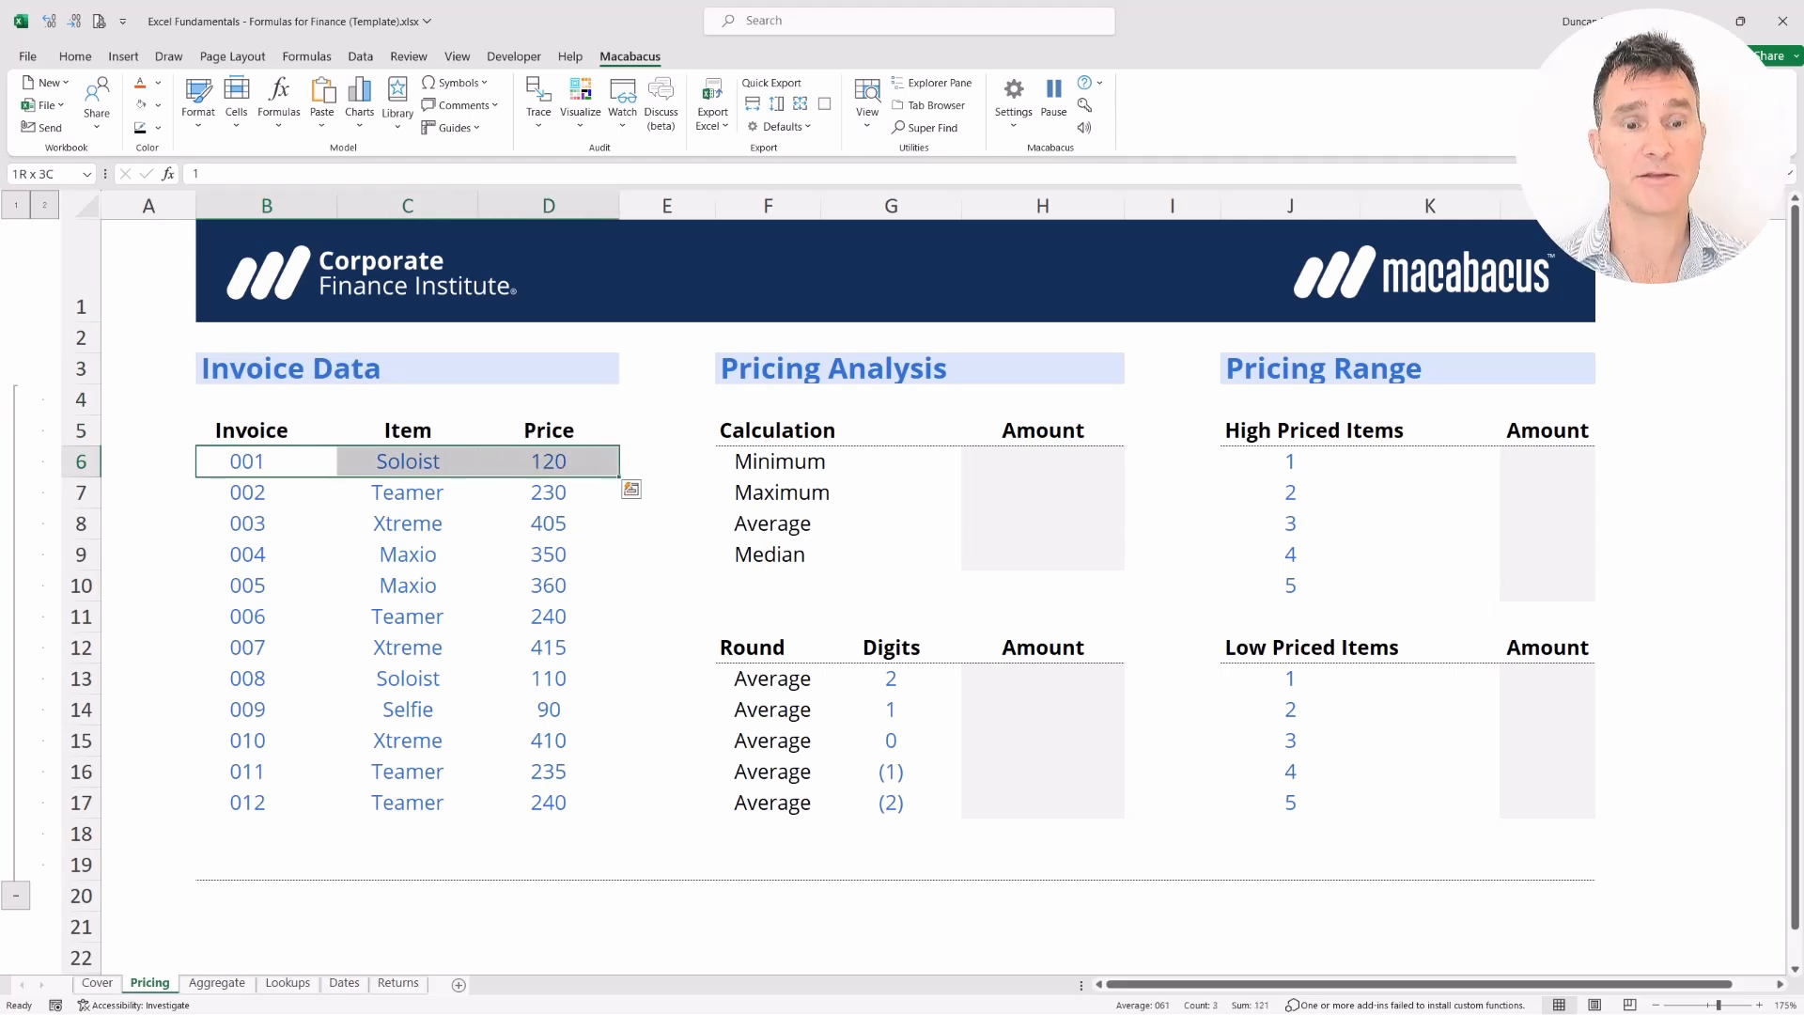
pyautogui.press('Up')
pyautogui.hotkey('ctrl', 'a')
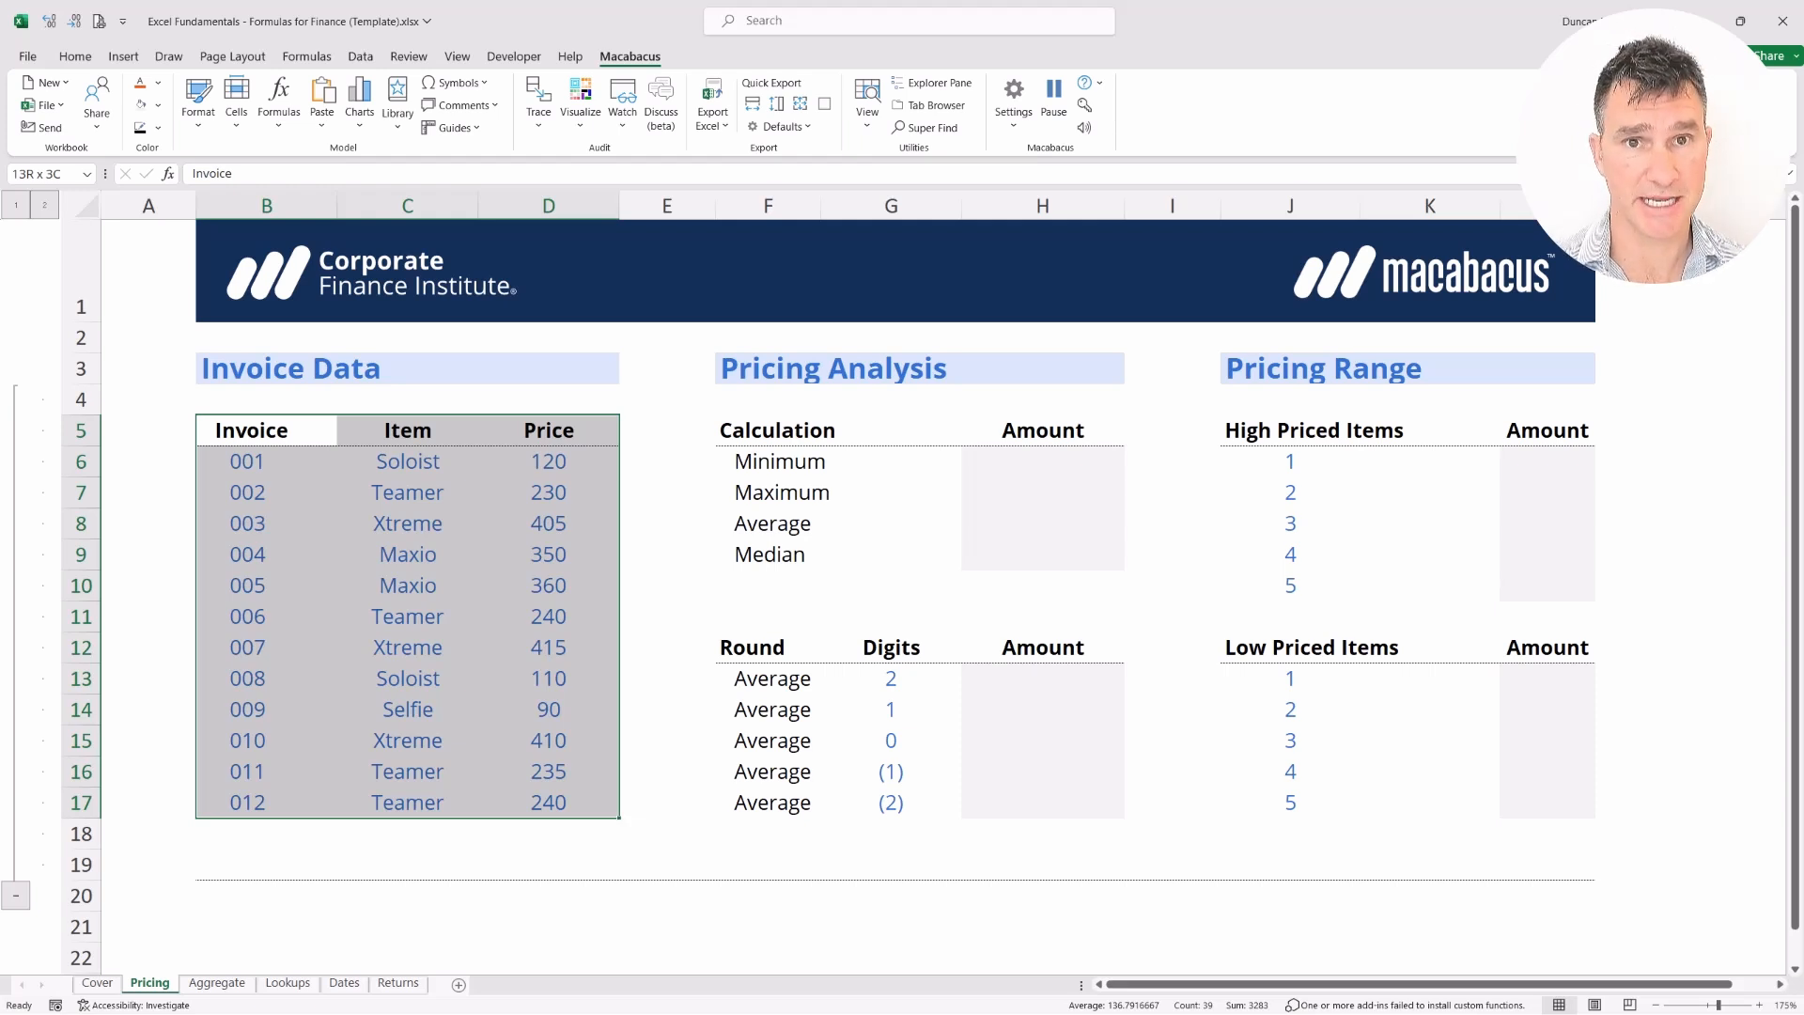
pyautogui.press('Left')
pyautogui.press('Right')
pyautogui.hotkey('ctrl', 'shift', 'Right')
pyautogui.hotkey('ctrl', 'shift', 'Down')
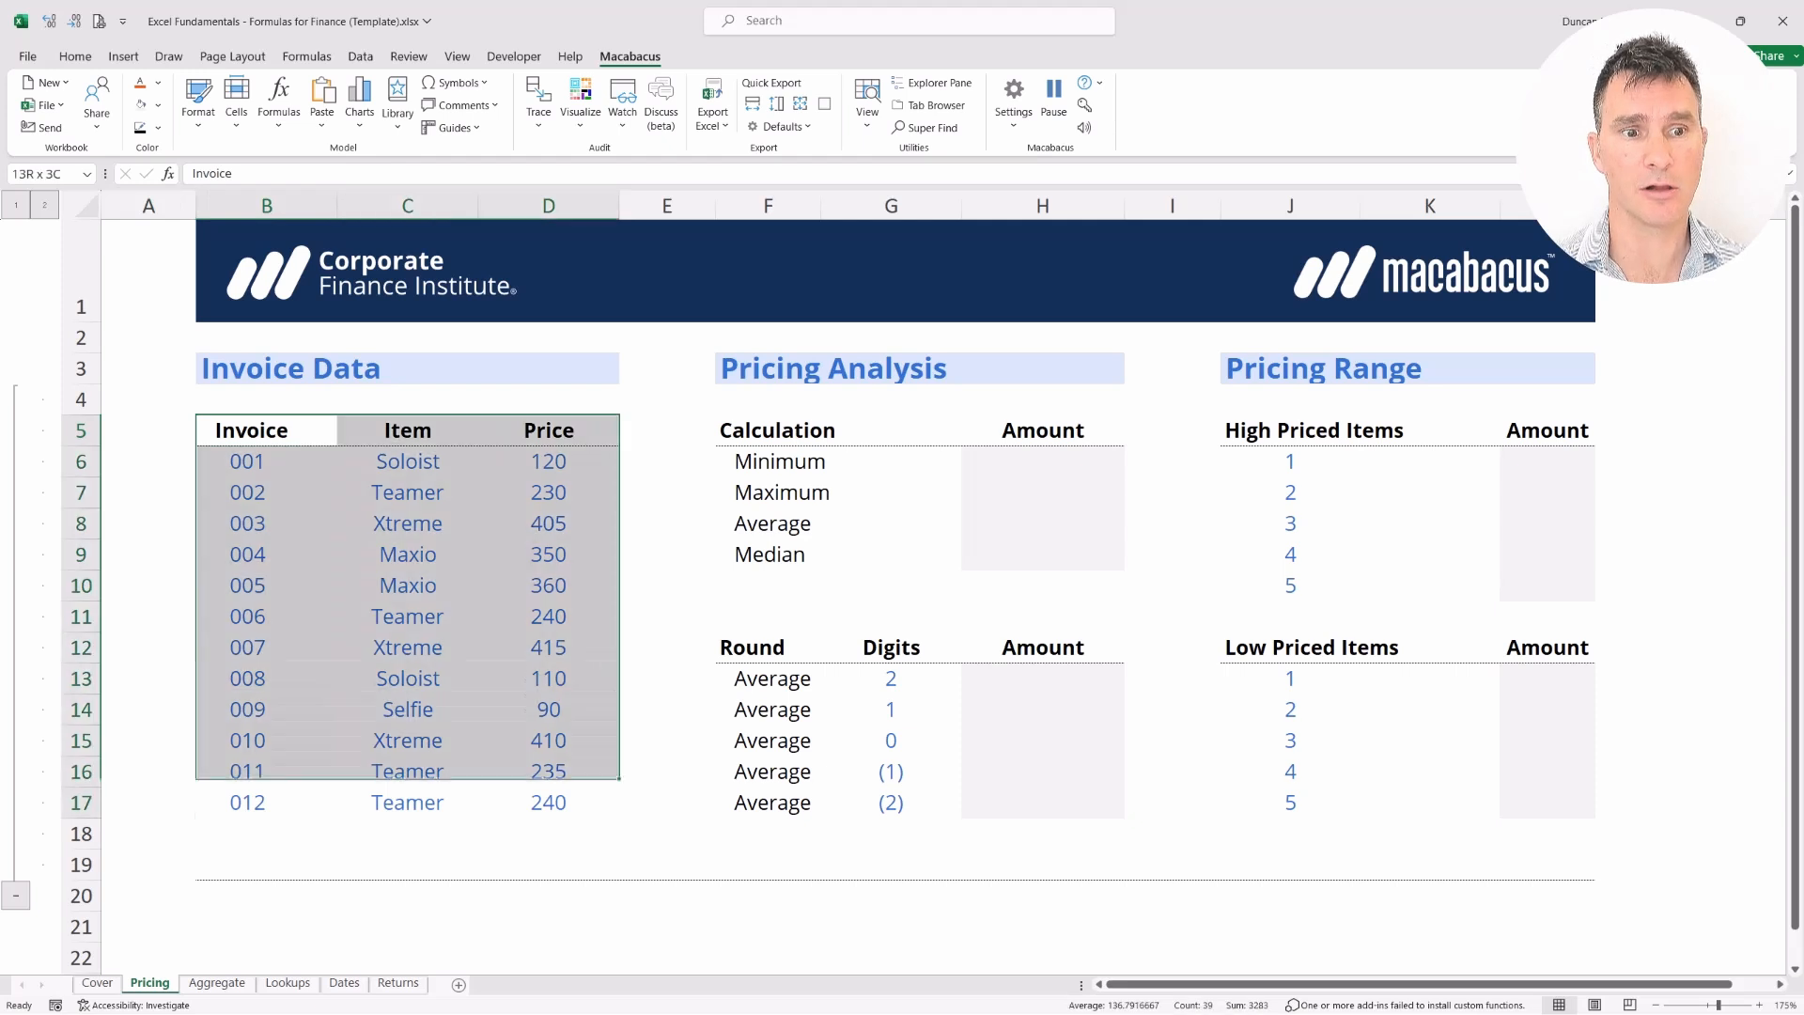
pyautogui.press('Right')
pyautogui.press('Right')
pyautogui.press('Right')
pyautogui.press('Right')
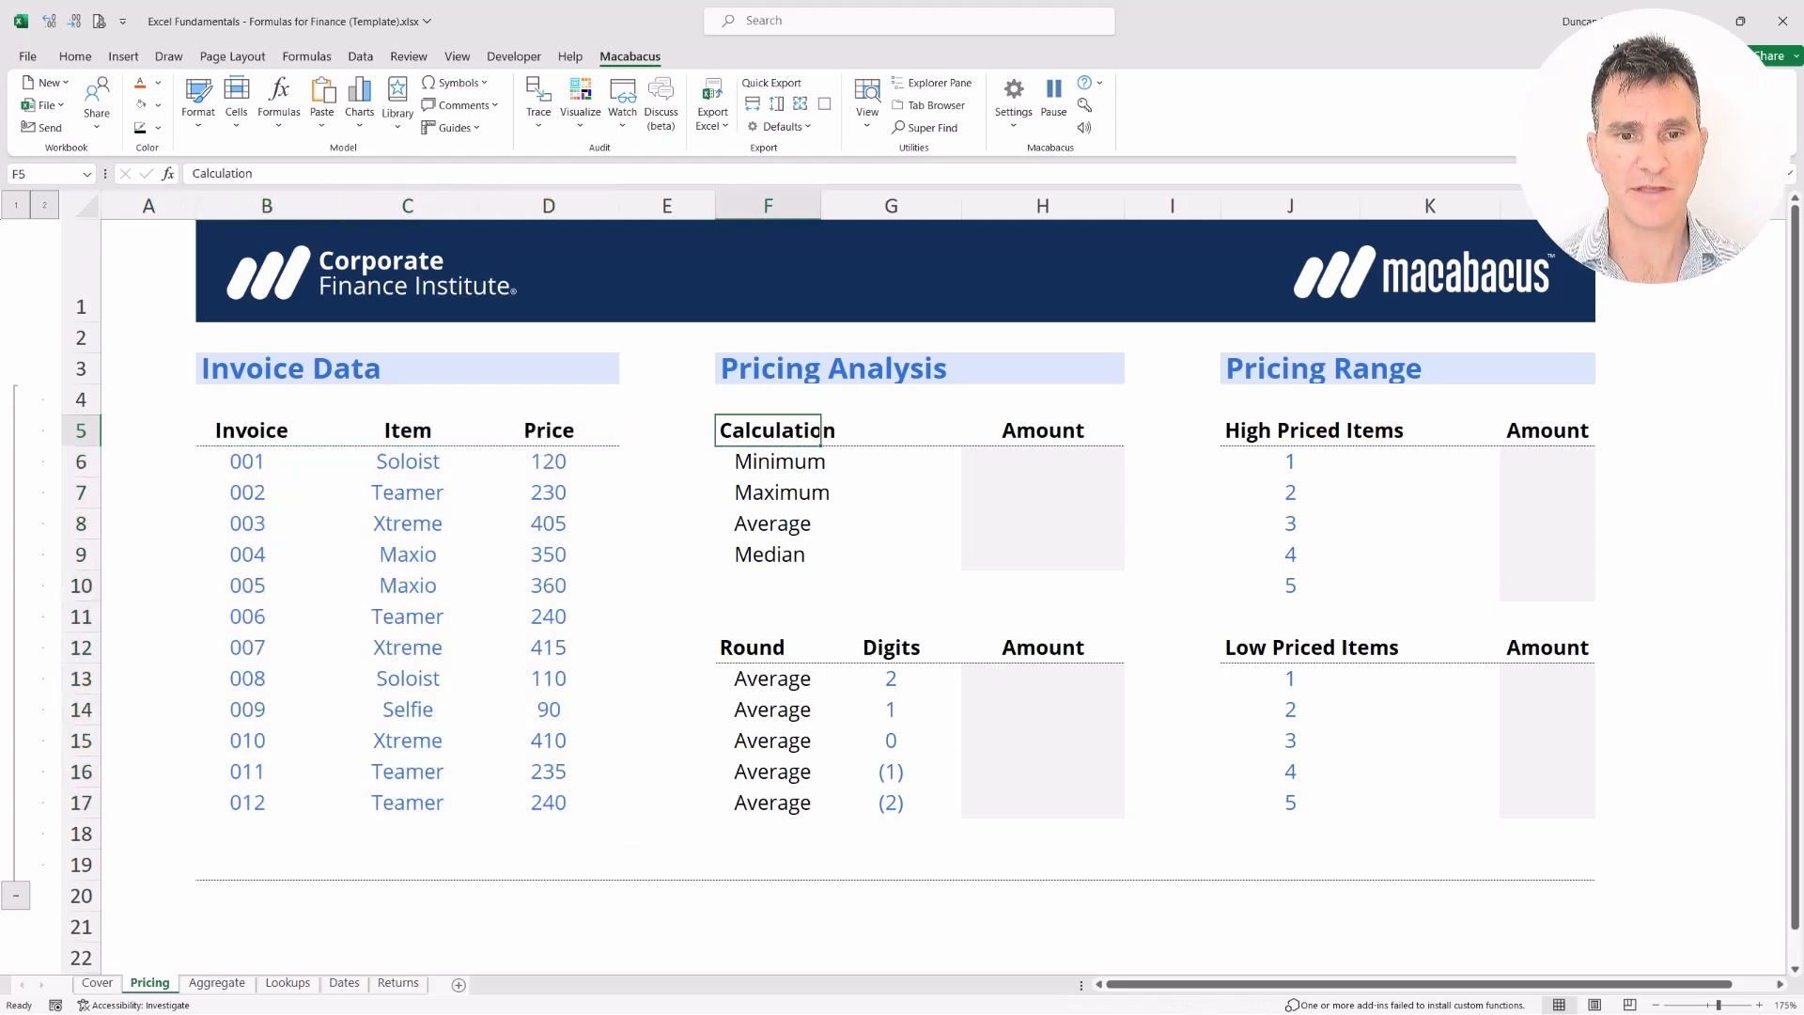
pyautogui.hotkey('shift', 'Down')
pyautogui.hotkey('shift', 'Down')
pyautogui.hotkey('shift', 'Down')
pyautogui.hotkey('shift', 'Down')
pyautogui.hotkey('shift', 'Down')
pyautogui.hotkey('shift', 'Down')
pyautogui.hotkey('shift', 'Down')
pyautogui.hotkey('shift', 'Down')
pyautogui.hotkey('shift', 'Down')
pyautogui.hotkey('shift', 'Down')
pyautogui.hotkey('shift', 'Down')
pyautogui.hotkey('shift', 'Down')
pyautogui.hotkey('shift', 'Right')
pyautogui.hotkey('shift', 'Right')
pyautogui.hotkey('shift', 'Right')
pyautogui.hotkey('shift', 'Right')
pyautogui.hotkey('shift', 'Right')
pyautogui.hotkey('shift', 'Right')
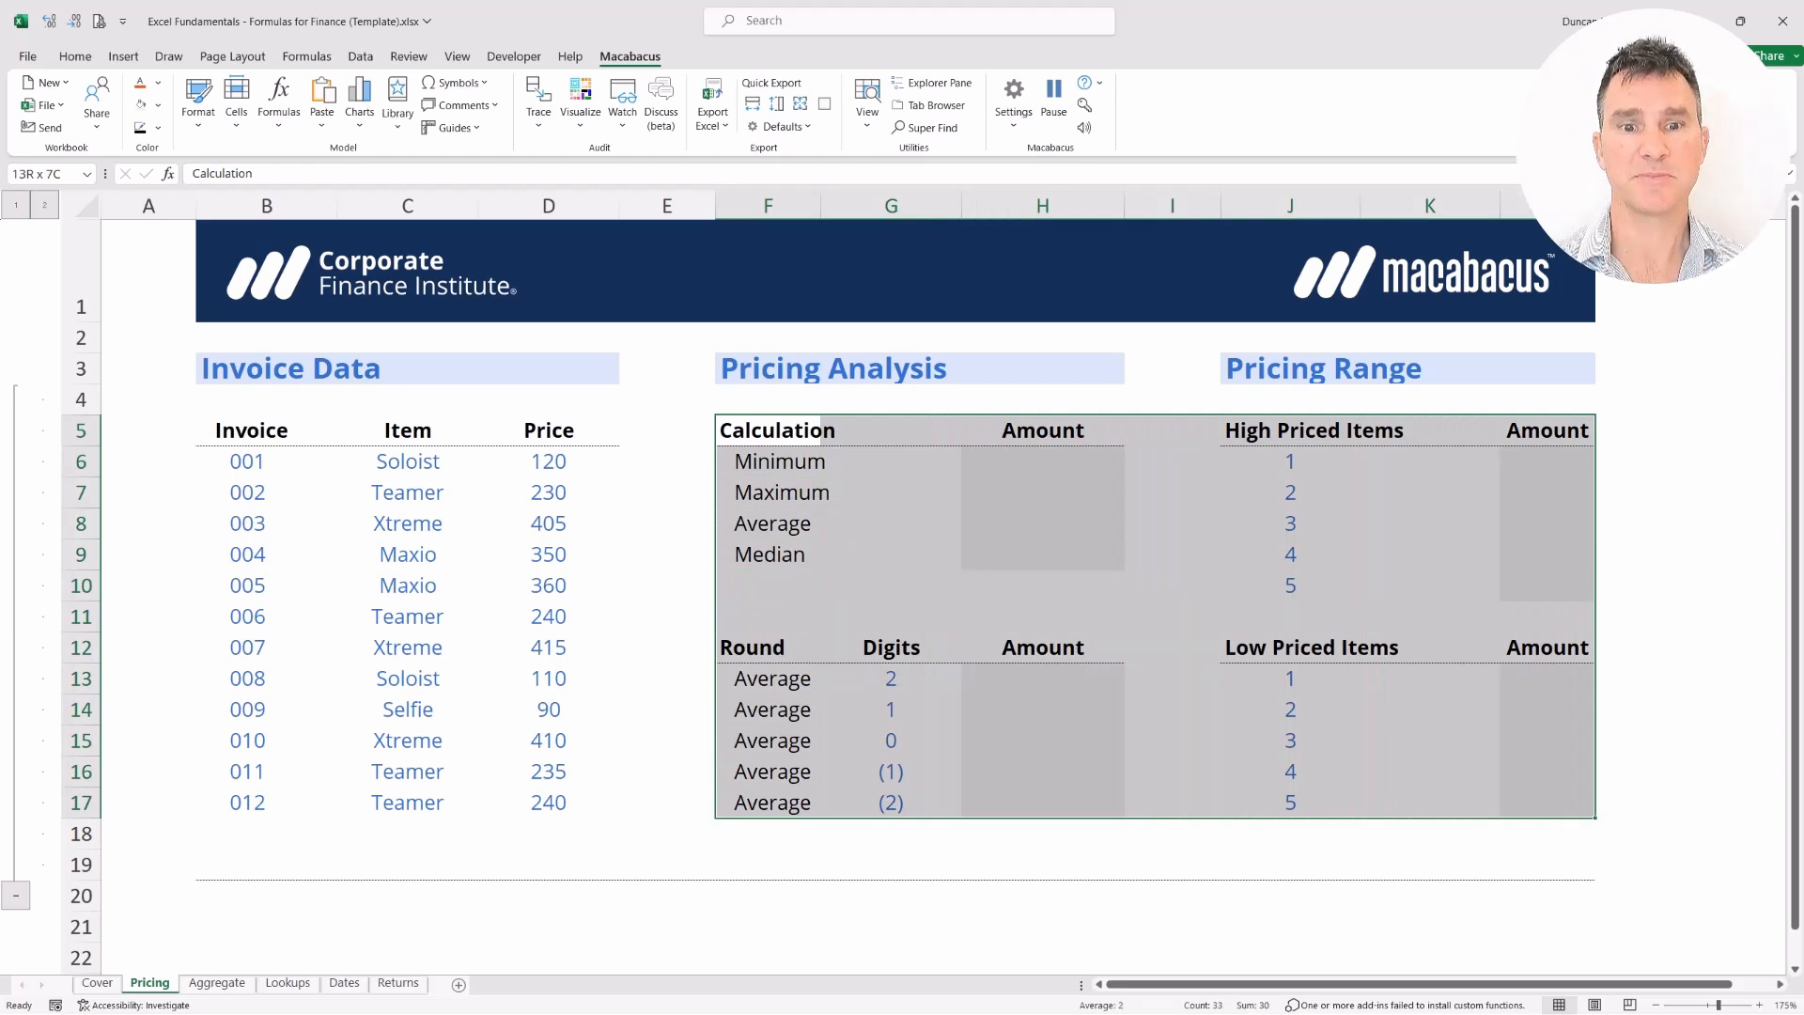
pyautogui.hotkey('shift', 'BackSpace')
pyautogui.hotkey('ctrl', 'shift', 'Right')
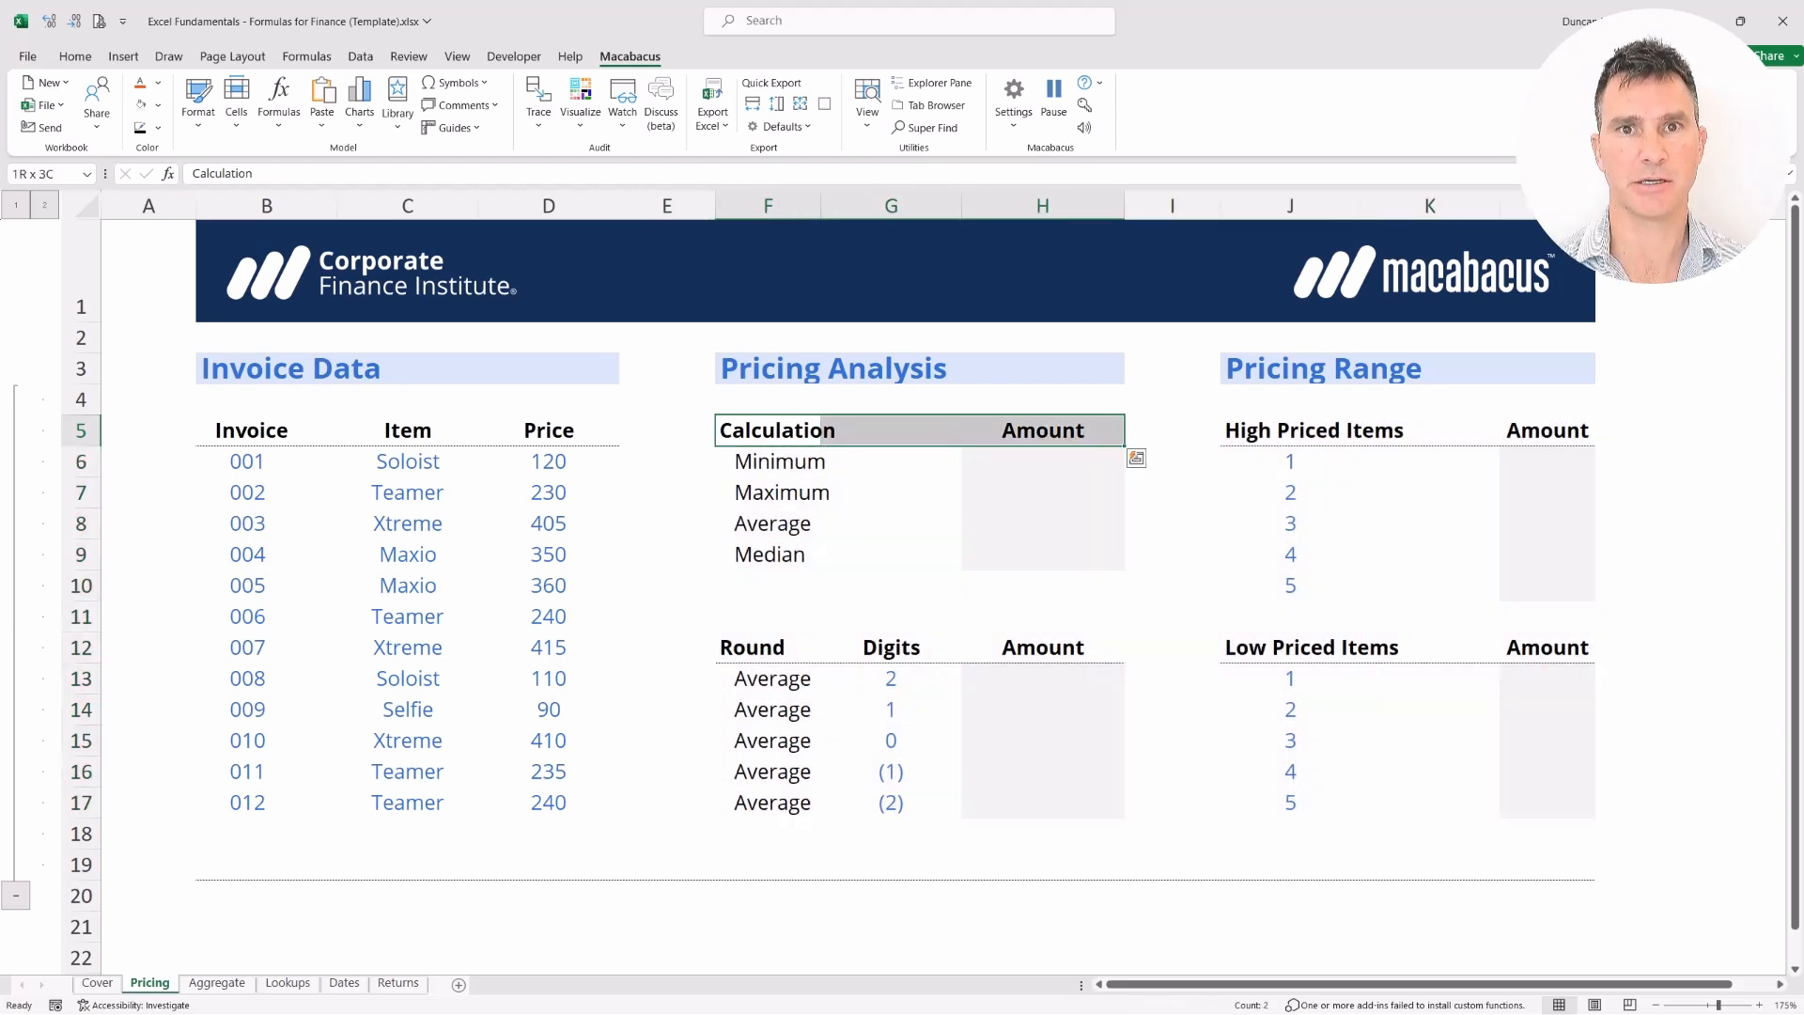
pyautogui.hotkey('shift', 'Down')
pyautogui.hotkey('shift', 'Down')
pyautogui.hotkey('shift', 'Down')
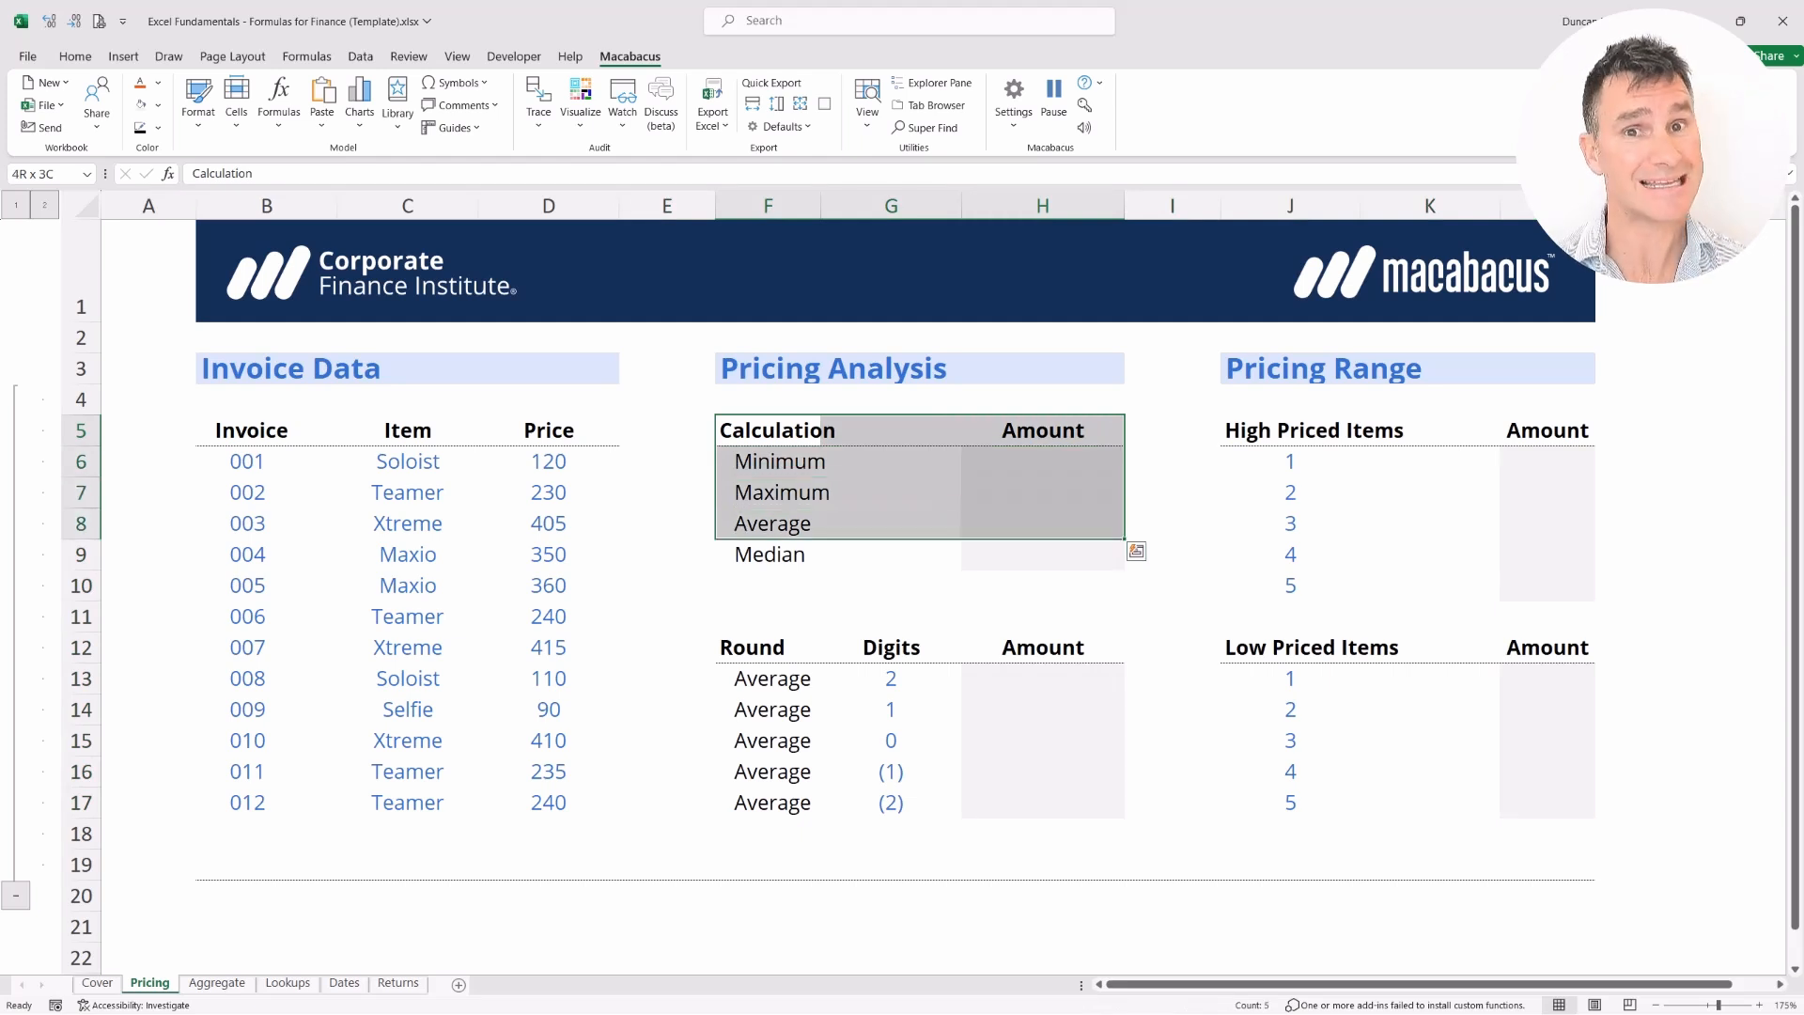
pyautogui.hotkey('shift', 'Down')
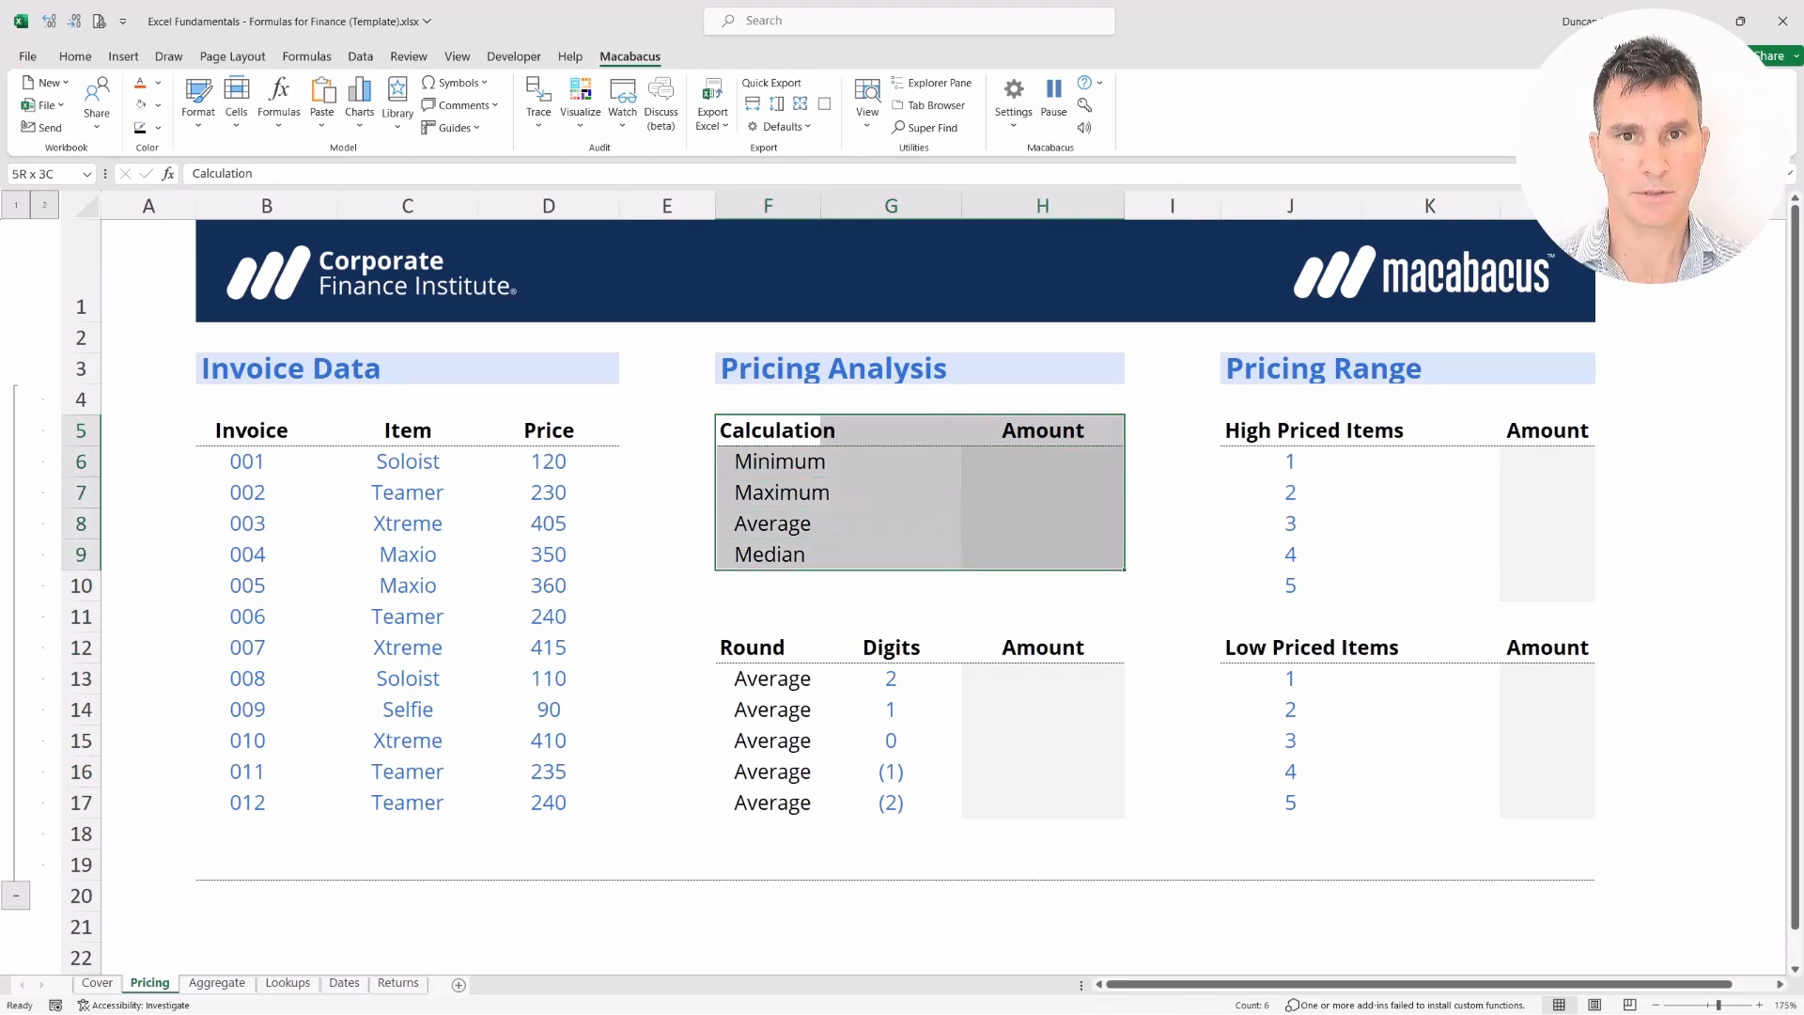
# Enter =MIN(D6:D17) in H6 so the Minimum amount shows 90
pyautogui.press('Down')
pyautogui.press('Right')
pyautogui.press('Right')
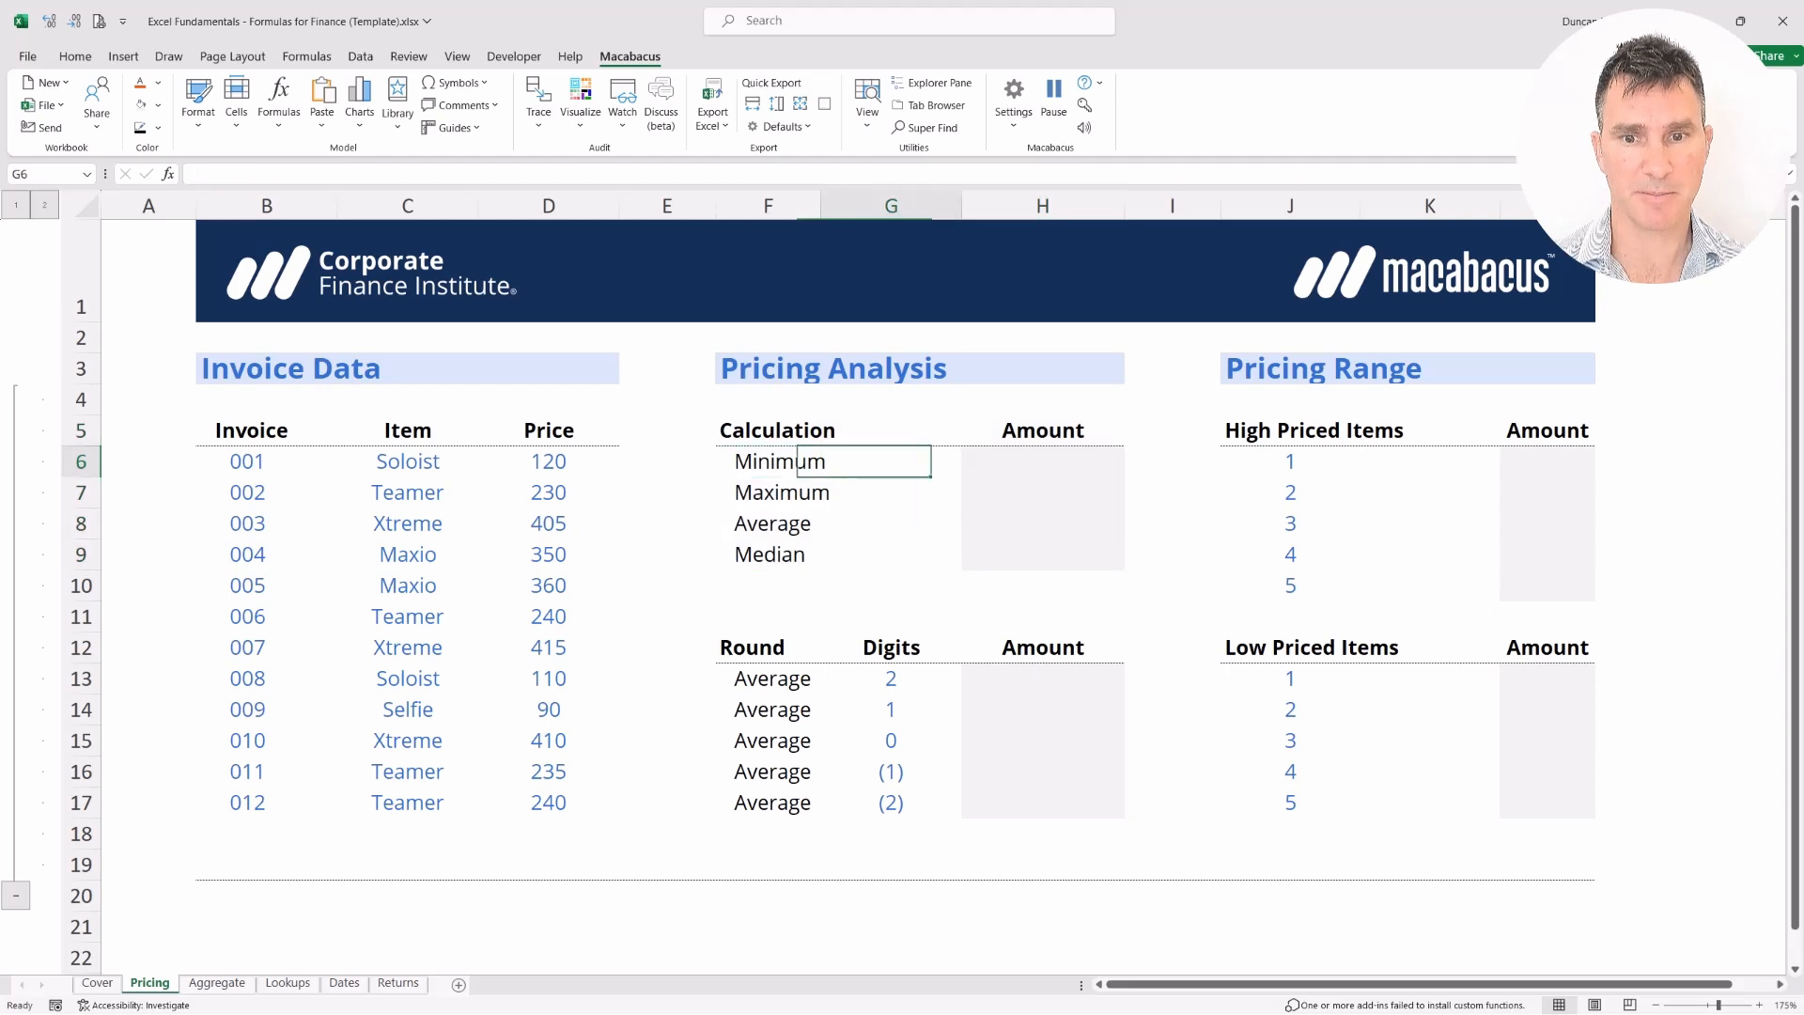
pyautogui.write('=M')
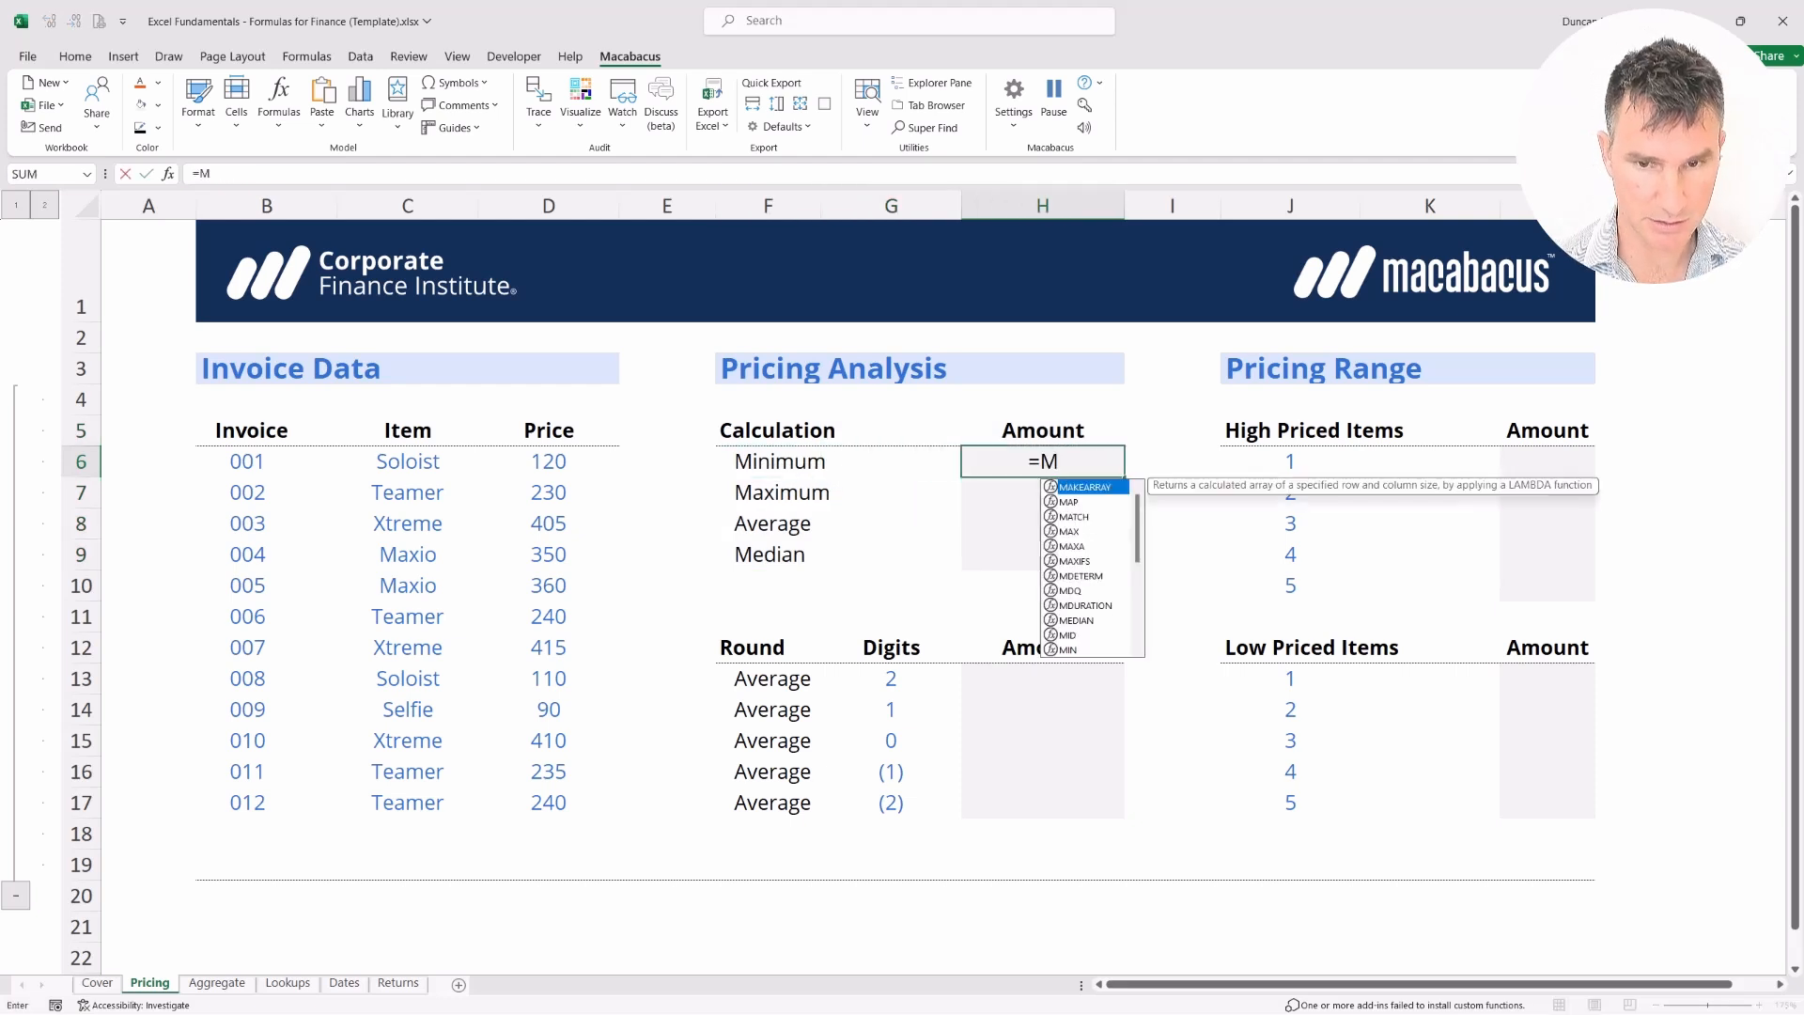
pyautogui.write('IN(')
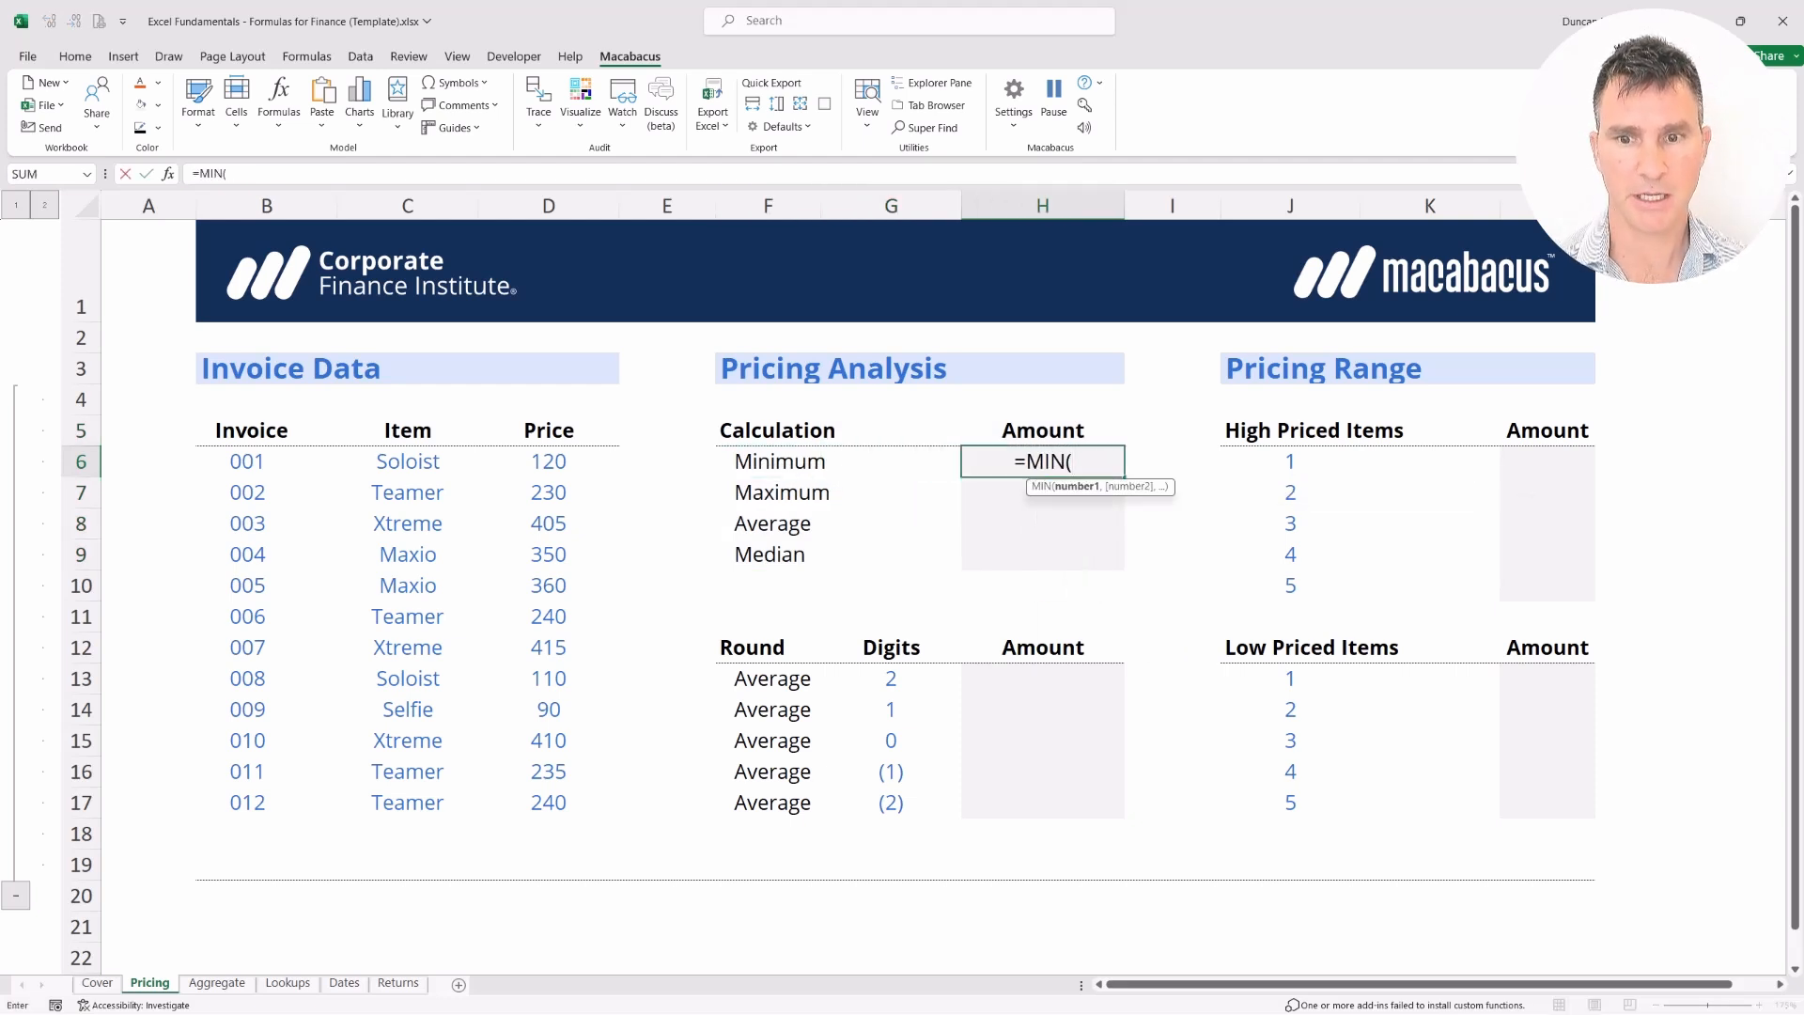
pyautogui.press('Left')
pyautogui.press('Left')
pyautogui.press('Left')
pyautogui.press('Left')
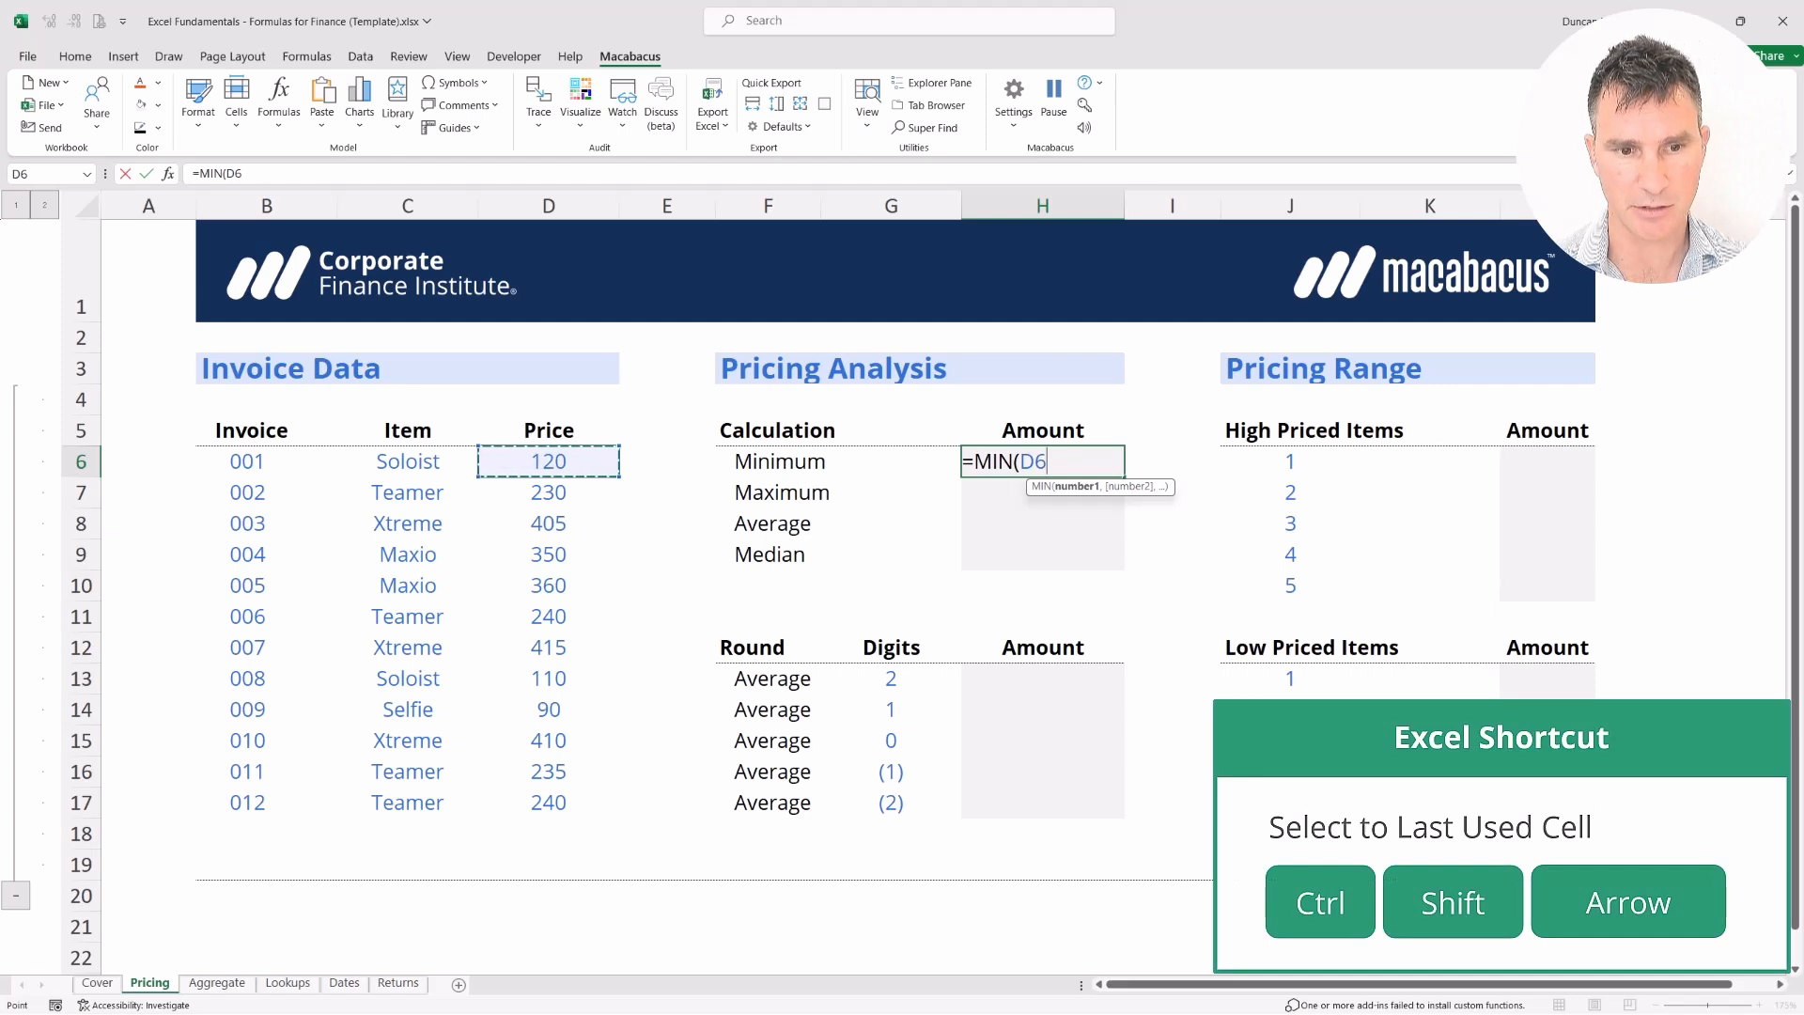
pyautogui.hotkey('ctrl', 'shift', 'Down')
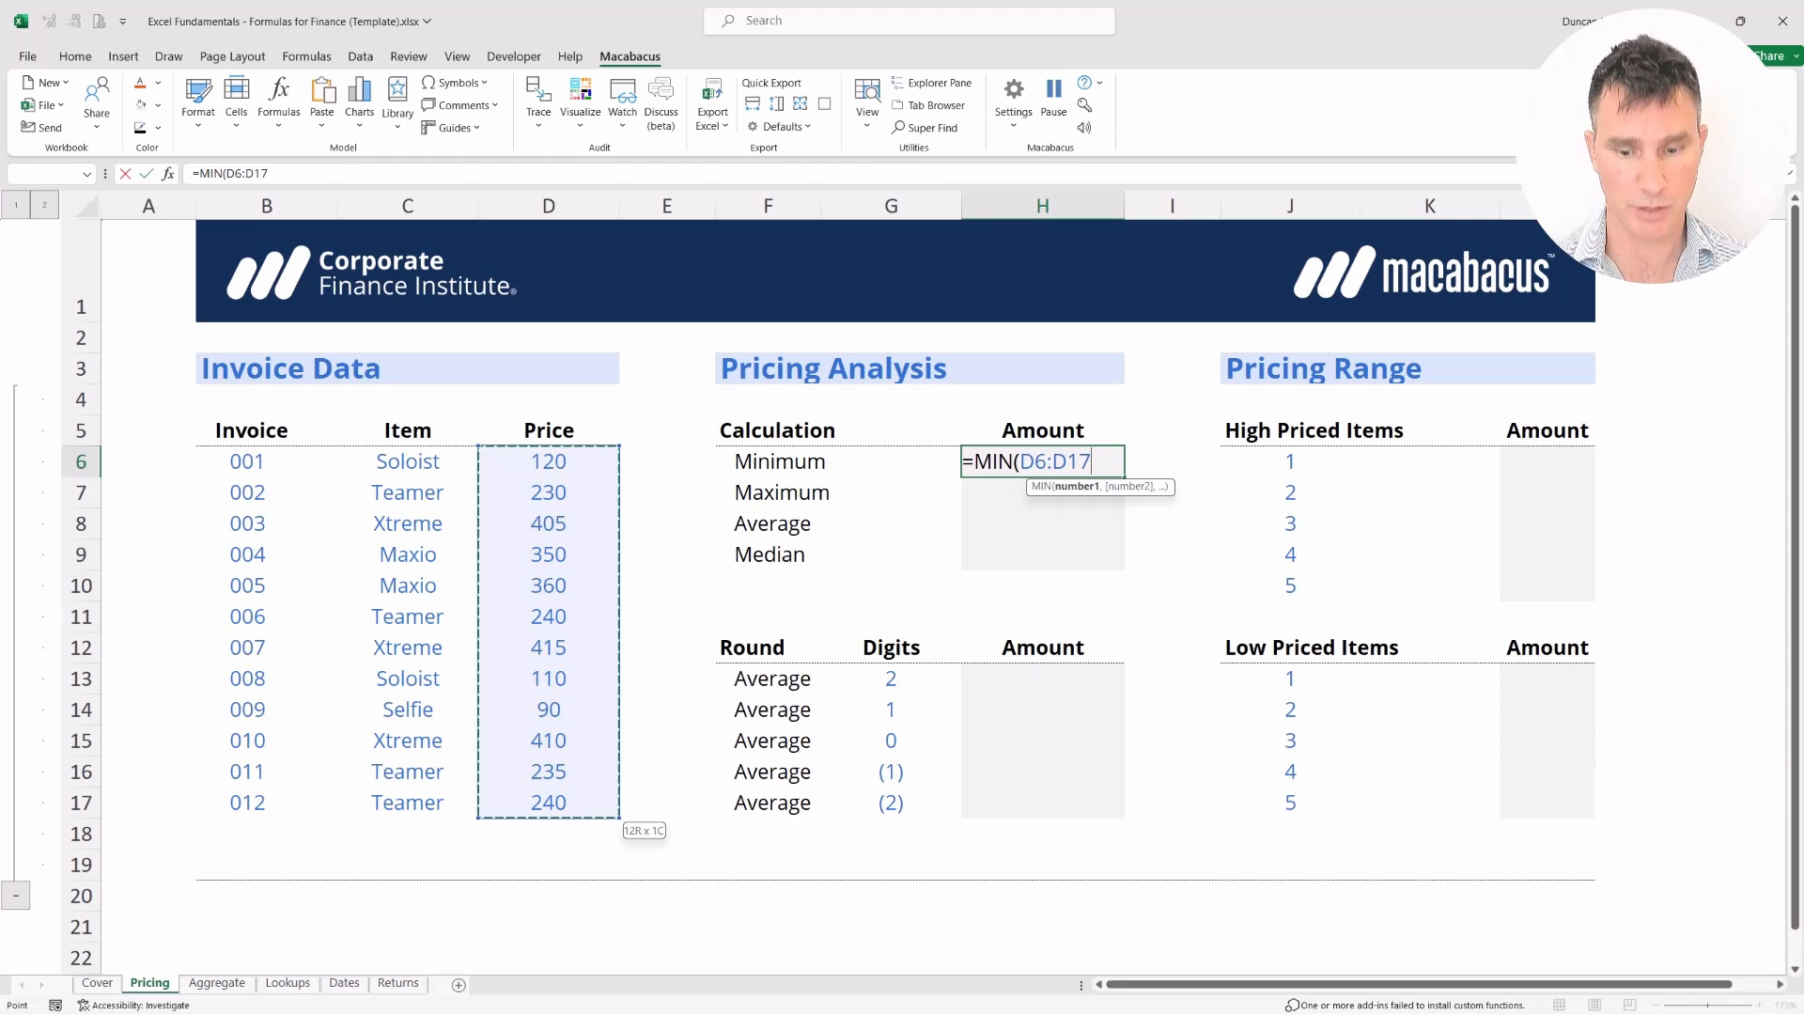
pyautogui.press('Return')
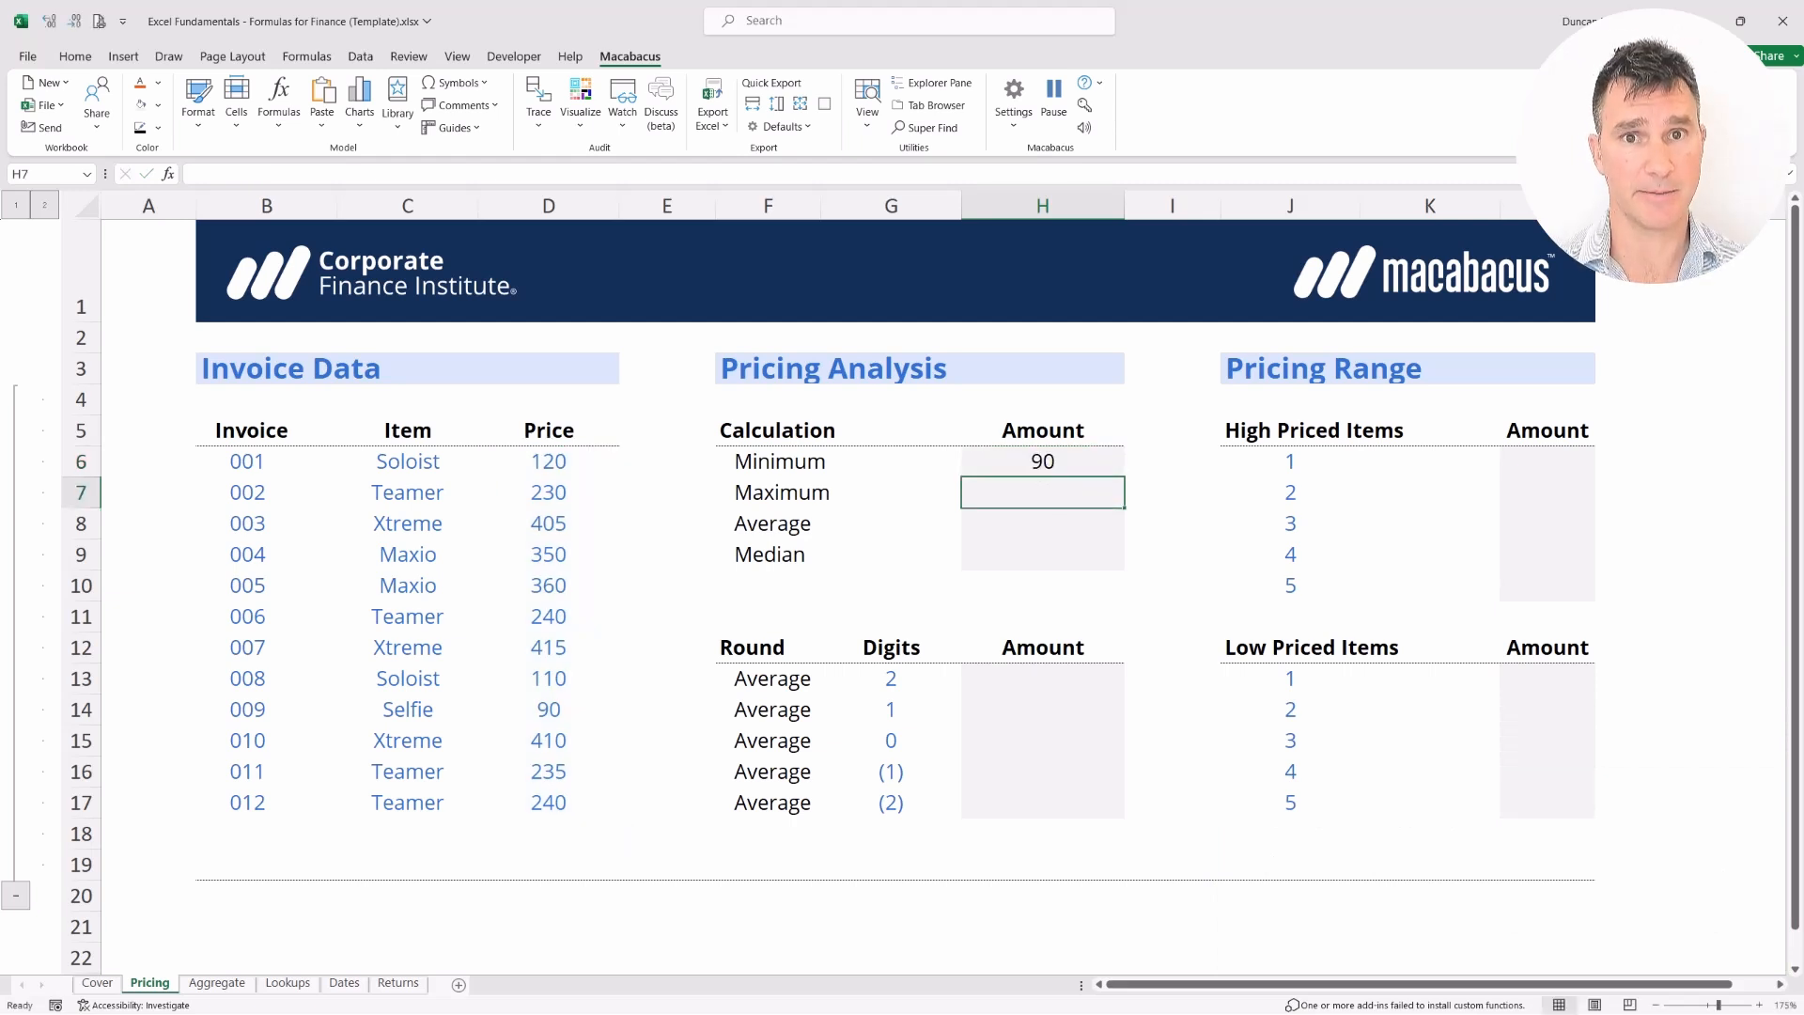
# Fill the MIN formula from H6 down through H9 with Ctrl+D
pyautogui.press('Up')
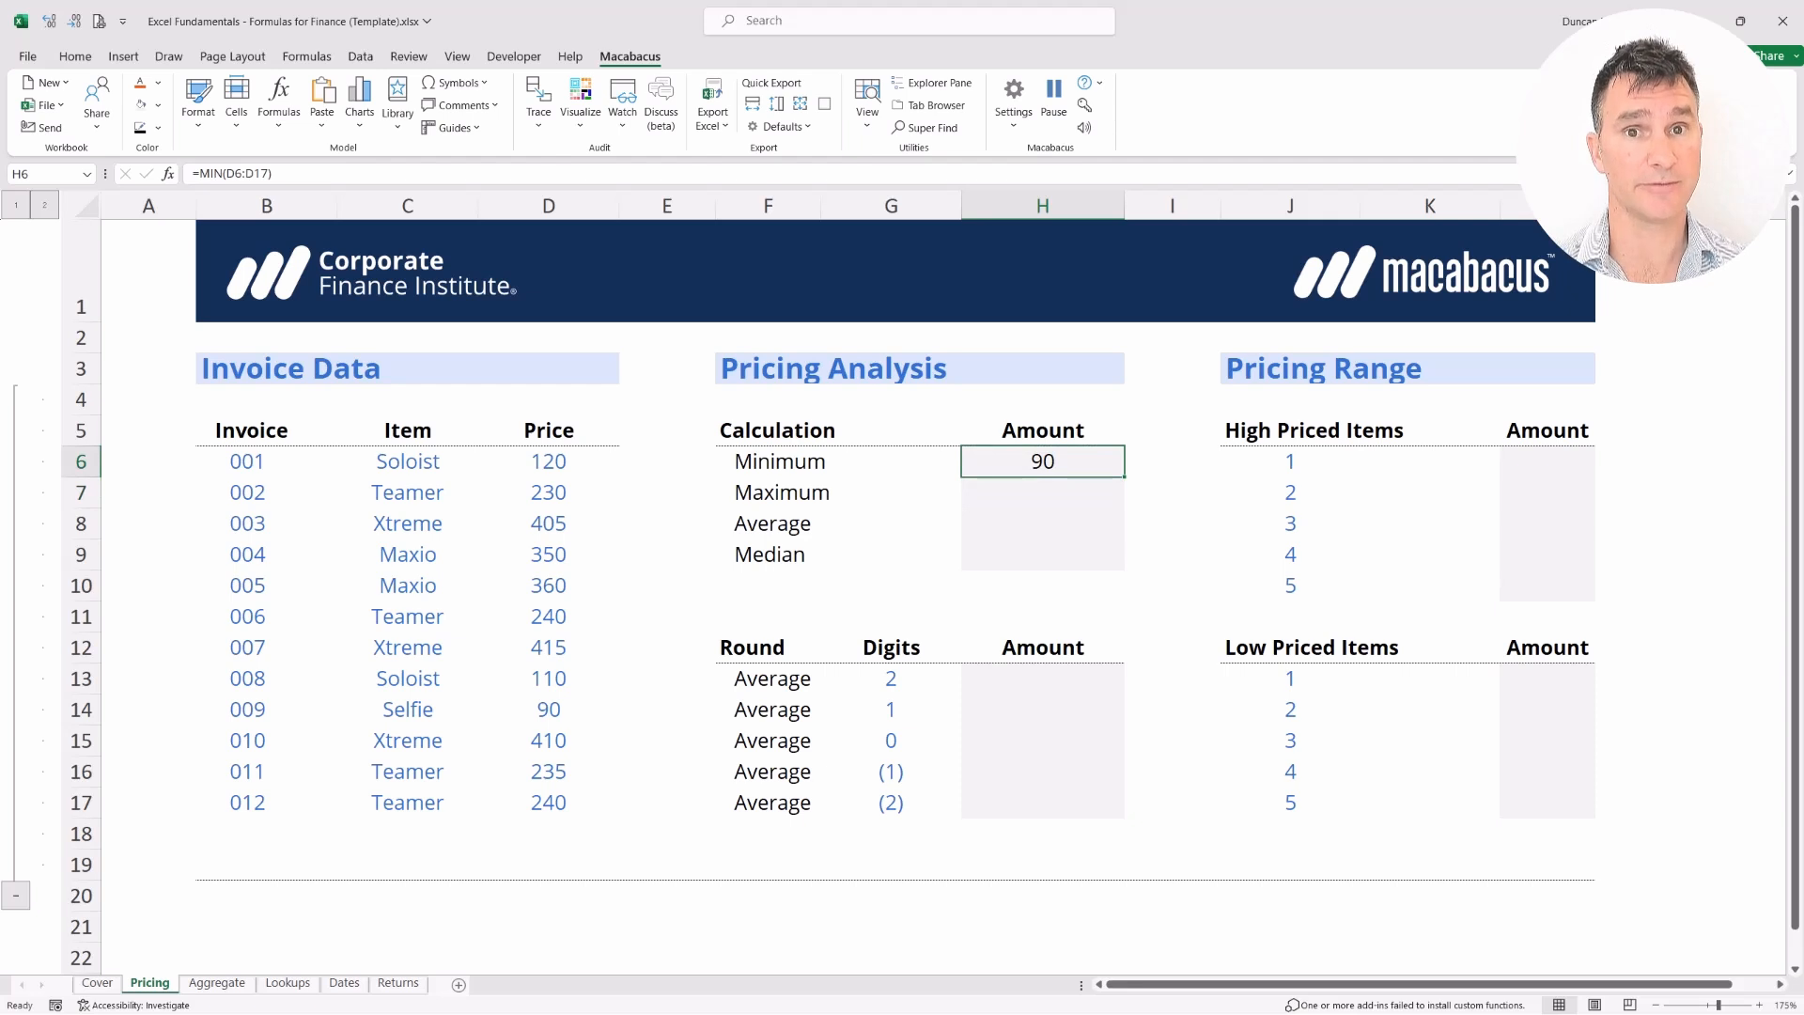
pyautogui.hotkey('shift', 'Down')
pyautogui.hotkey('shift', 'Down')
pyautogui.hotkey('shift', 'Down')
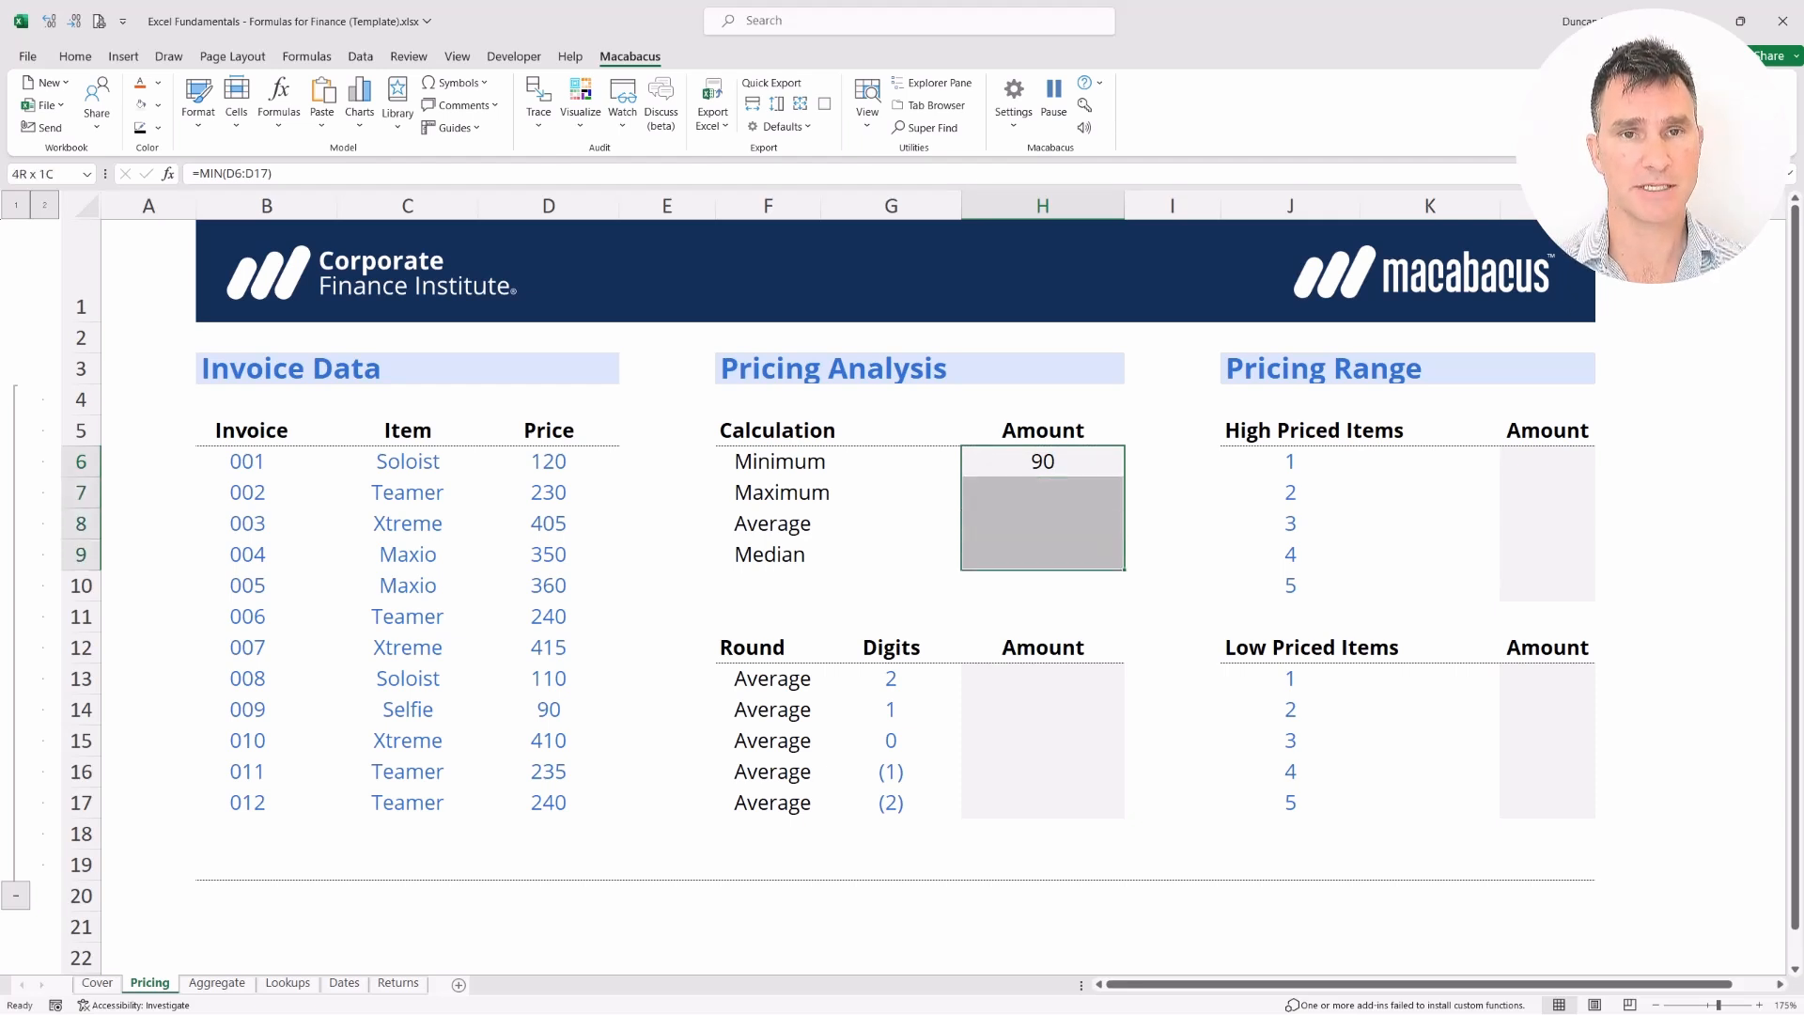
pyautogui.press('Left')
pyautogui.press('Right')
pyautogui.hotkey('shift', 'Down')
pyautogui.hotkey('shift', 'Down')
pyautogui.hotkey('shift', 'Down')
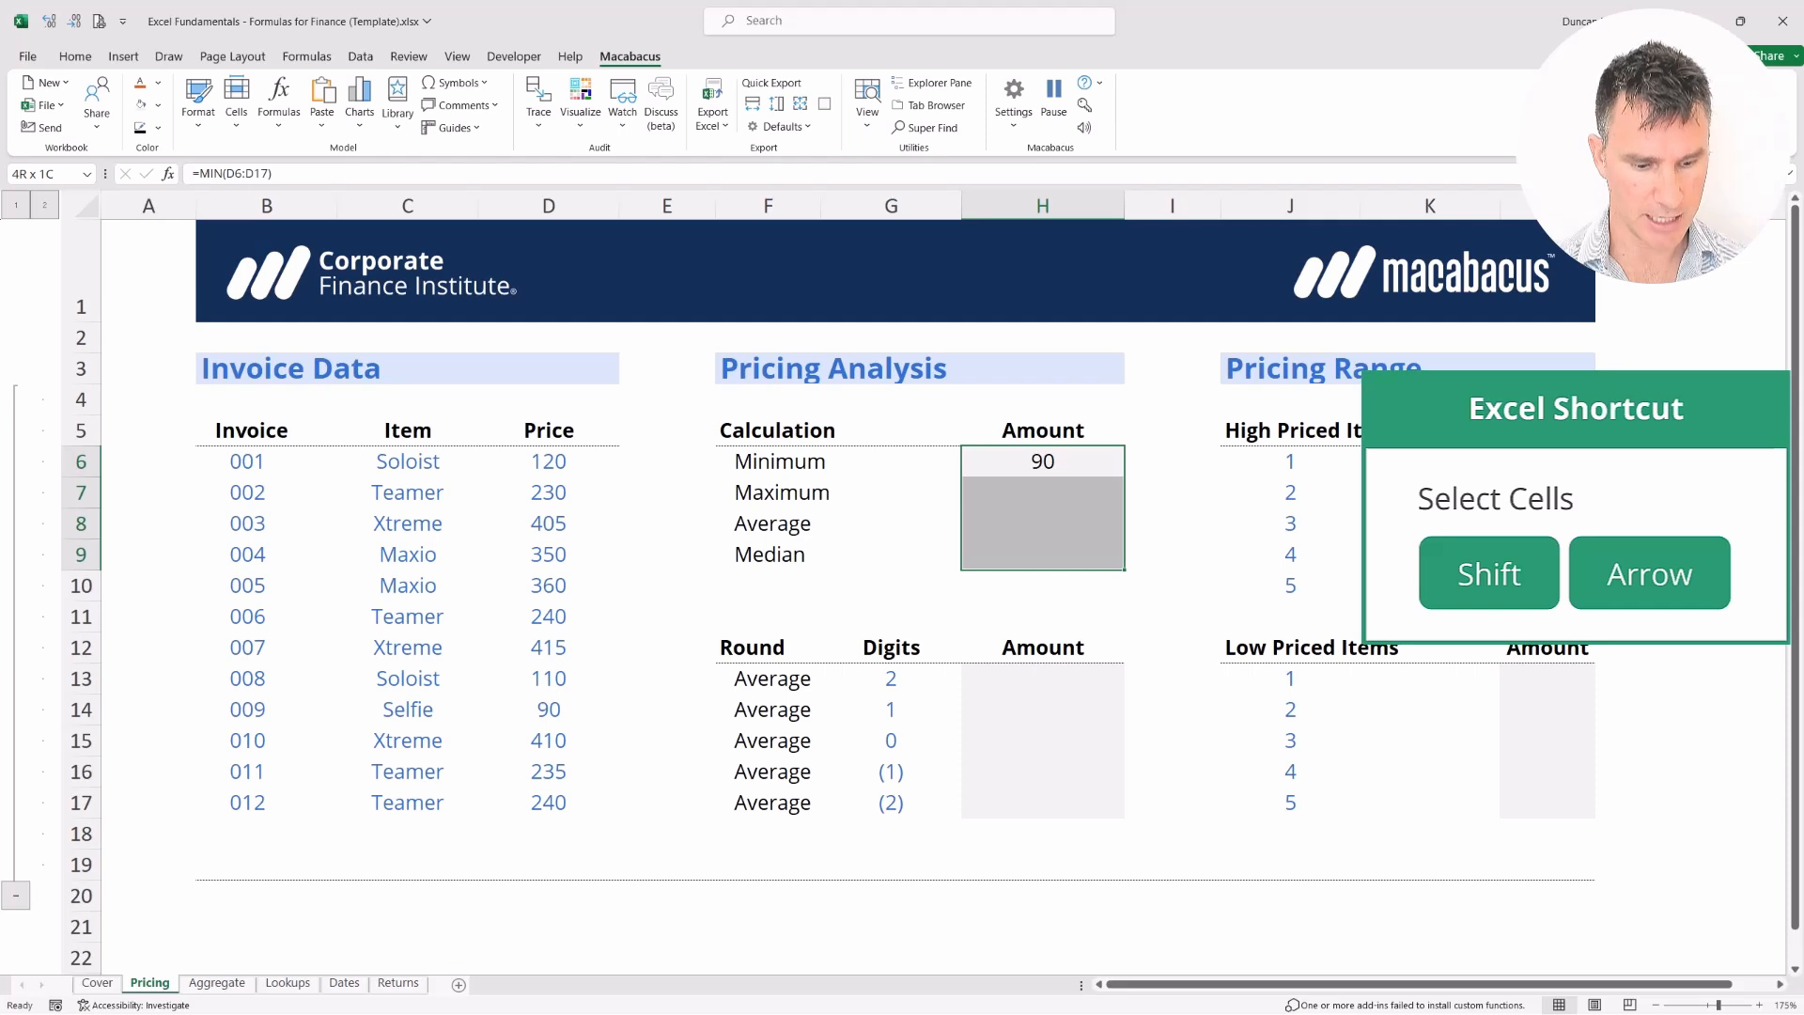
pyautogui.hotkey('ctrl', 'd')
# Inspect the Median cell's copied formula, which shifted to =MIN(D9:D20)
pyautogui.press('Left')
pyautogui.press('Right')
pyautogui.press('Down')
pyautogui.press('Down')
pyautogui.press('Down')
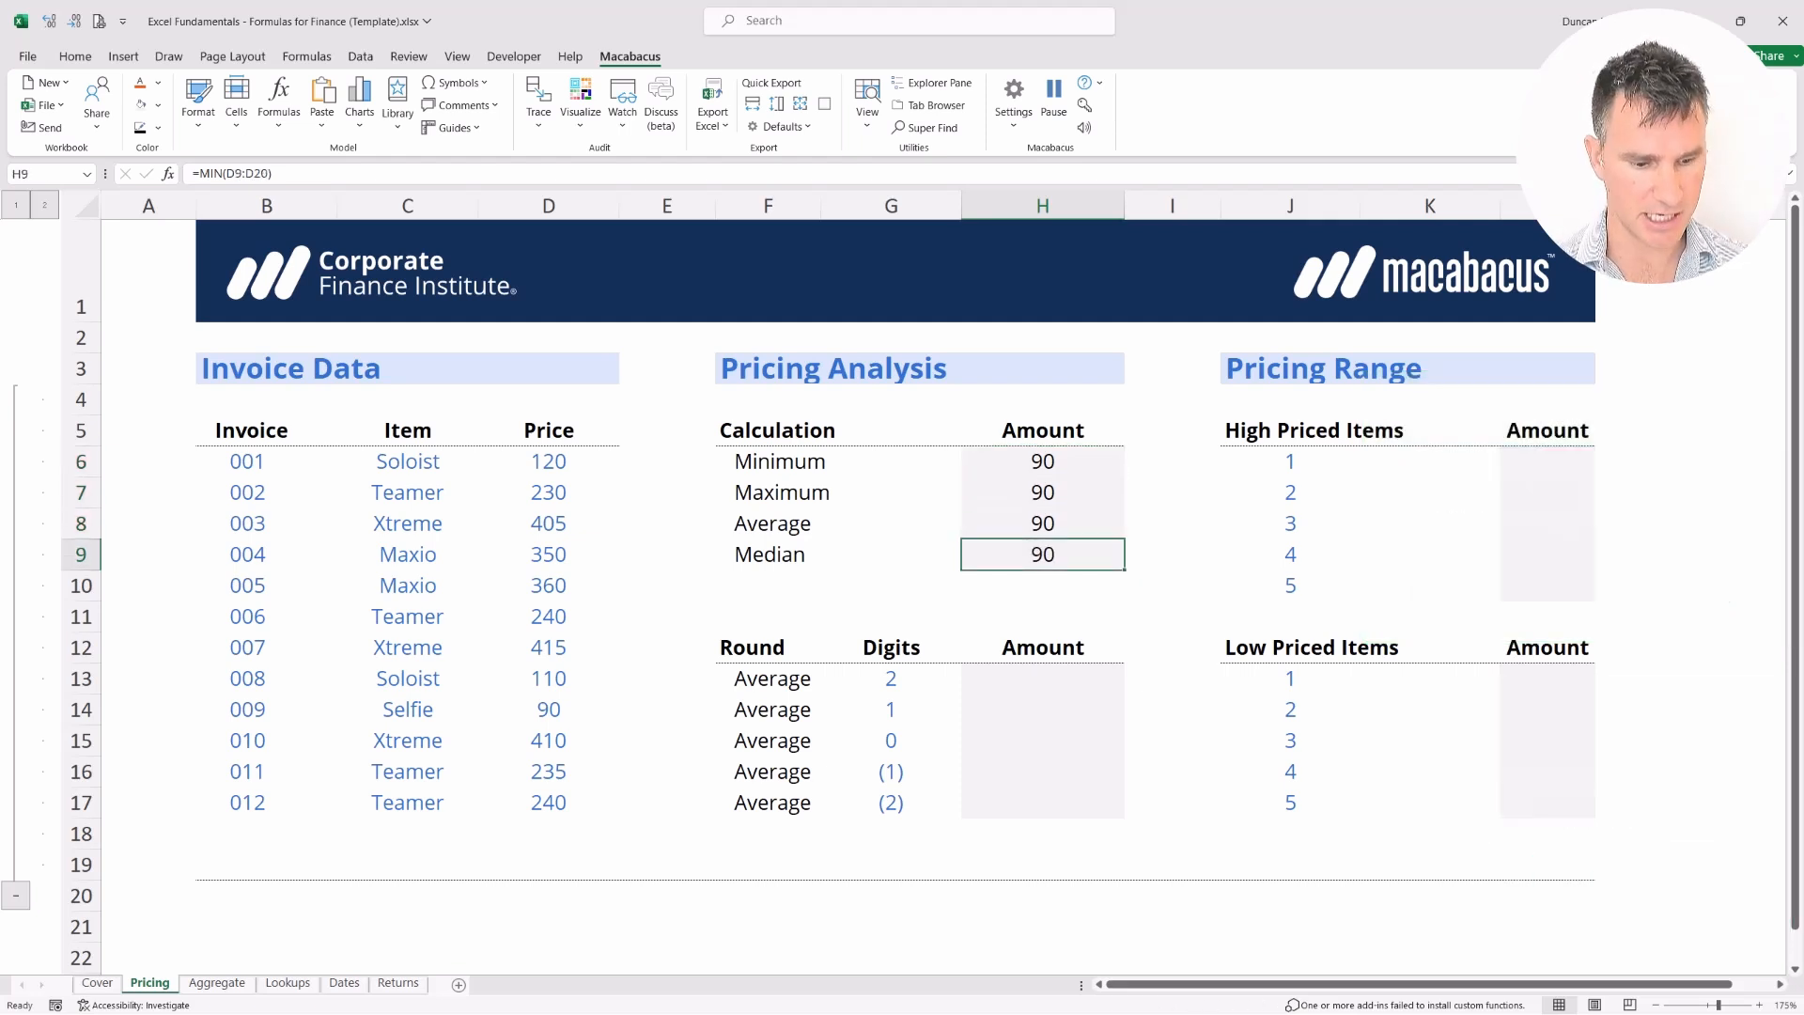
pyautogui.press('F2')
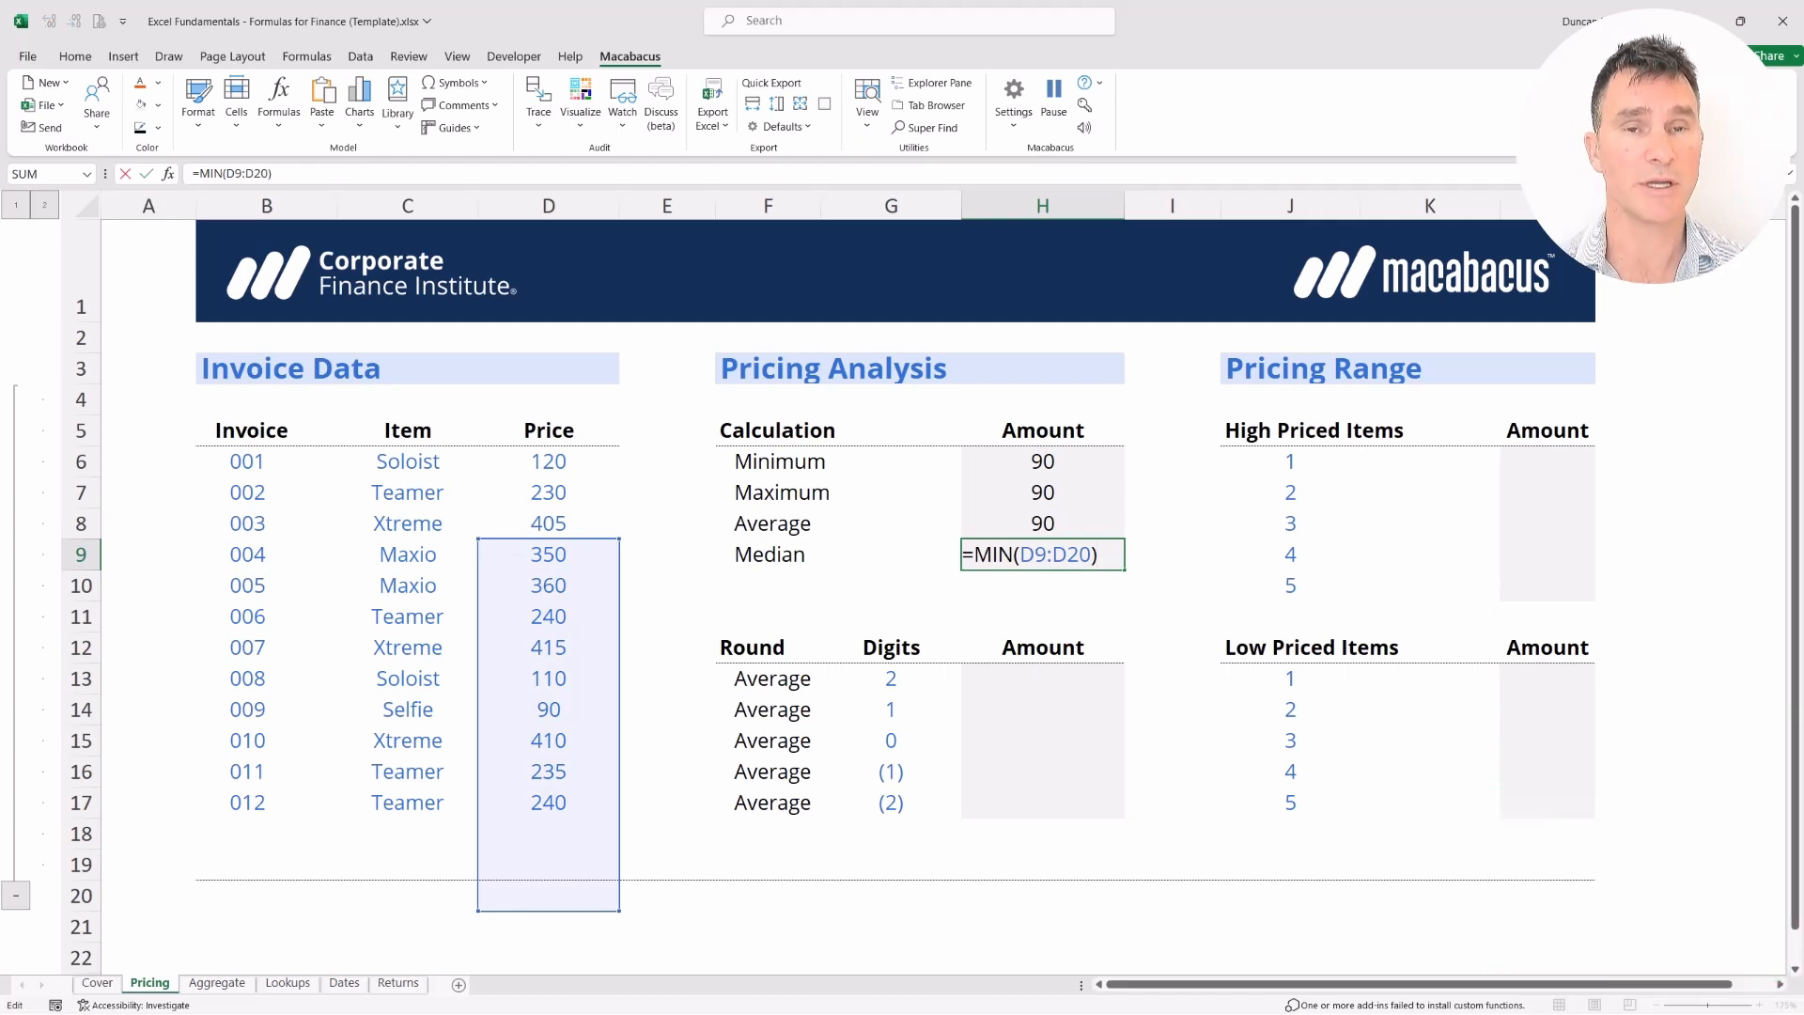
pyautogui.press('Return')
pyautogui.press('Up')
pyautogui.press('Up')
pyautogui.press('Up')
pyautogui.press('Up')
pyautogui.press('Left')
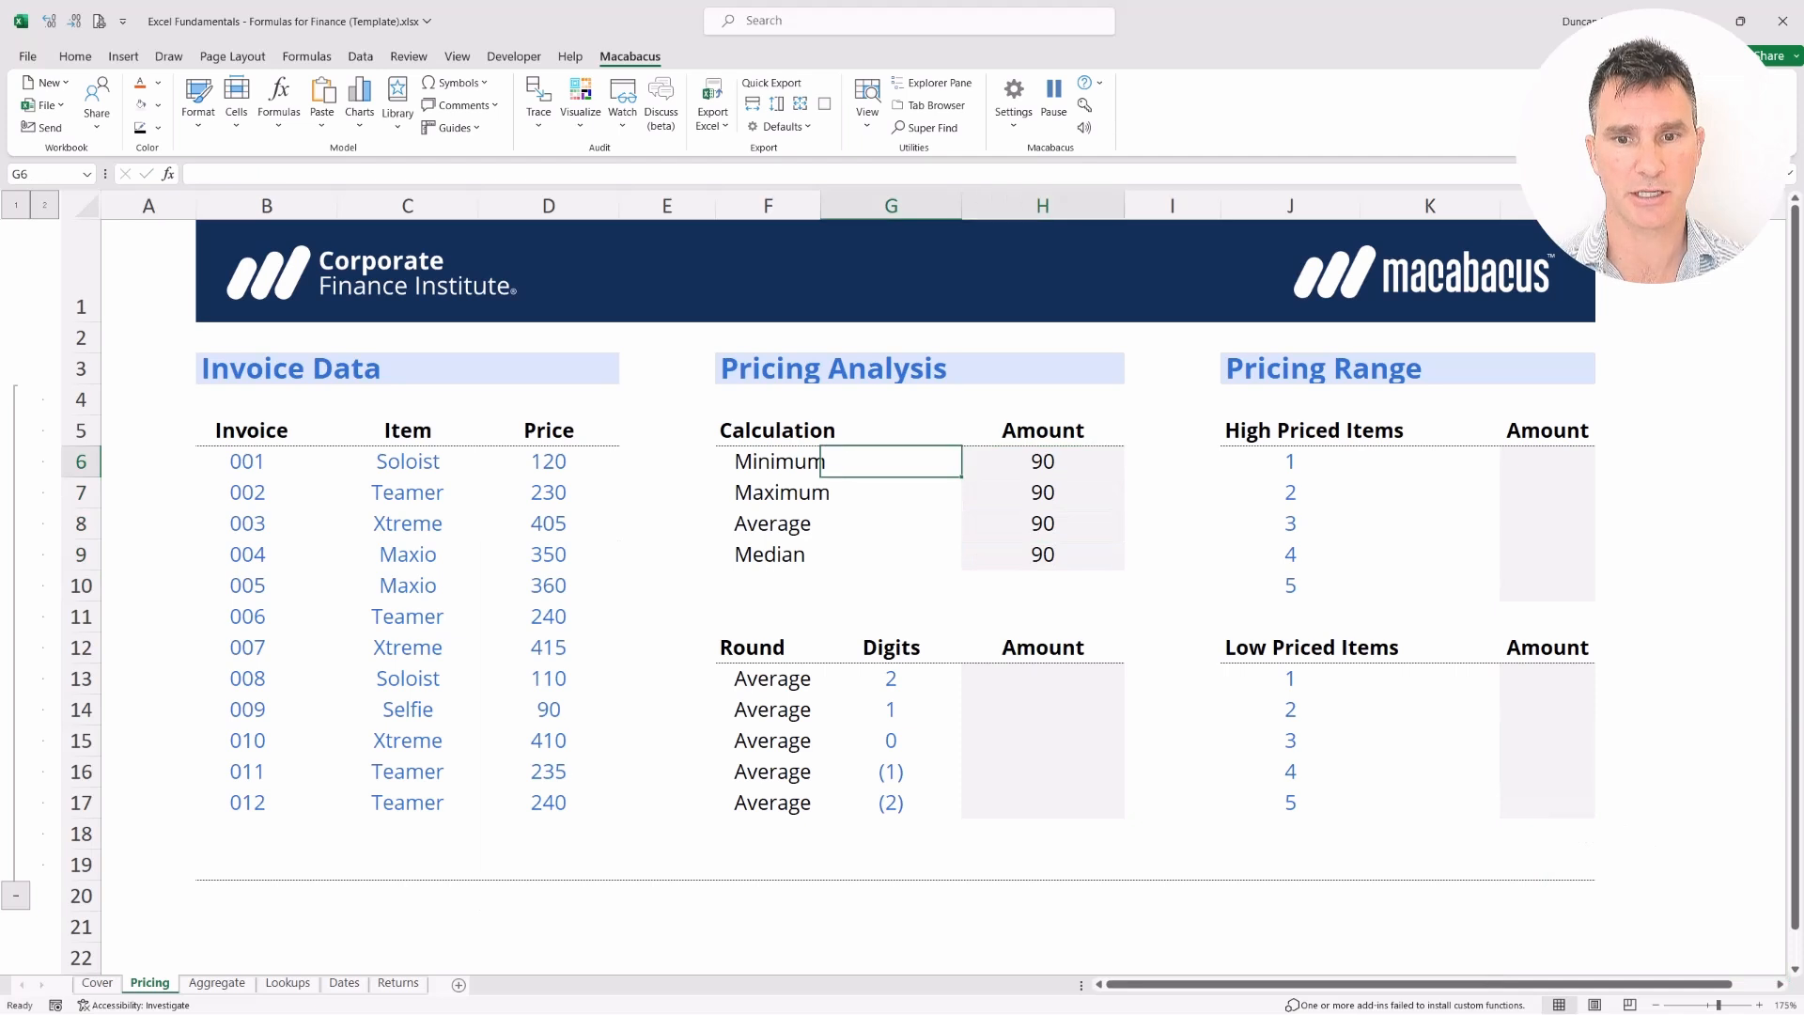
pyautogui.hotkey('shift', 'Right')
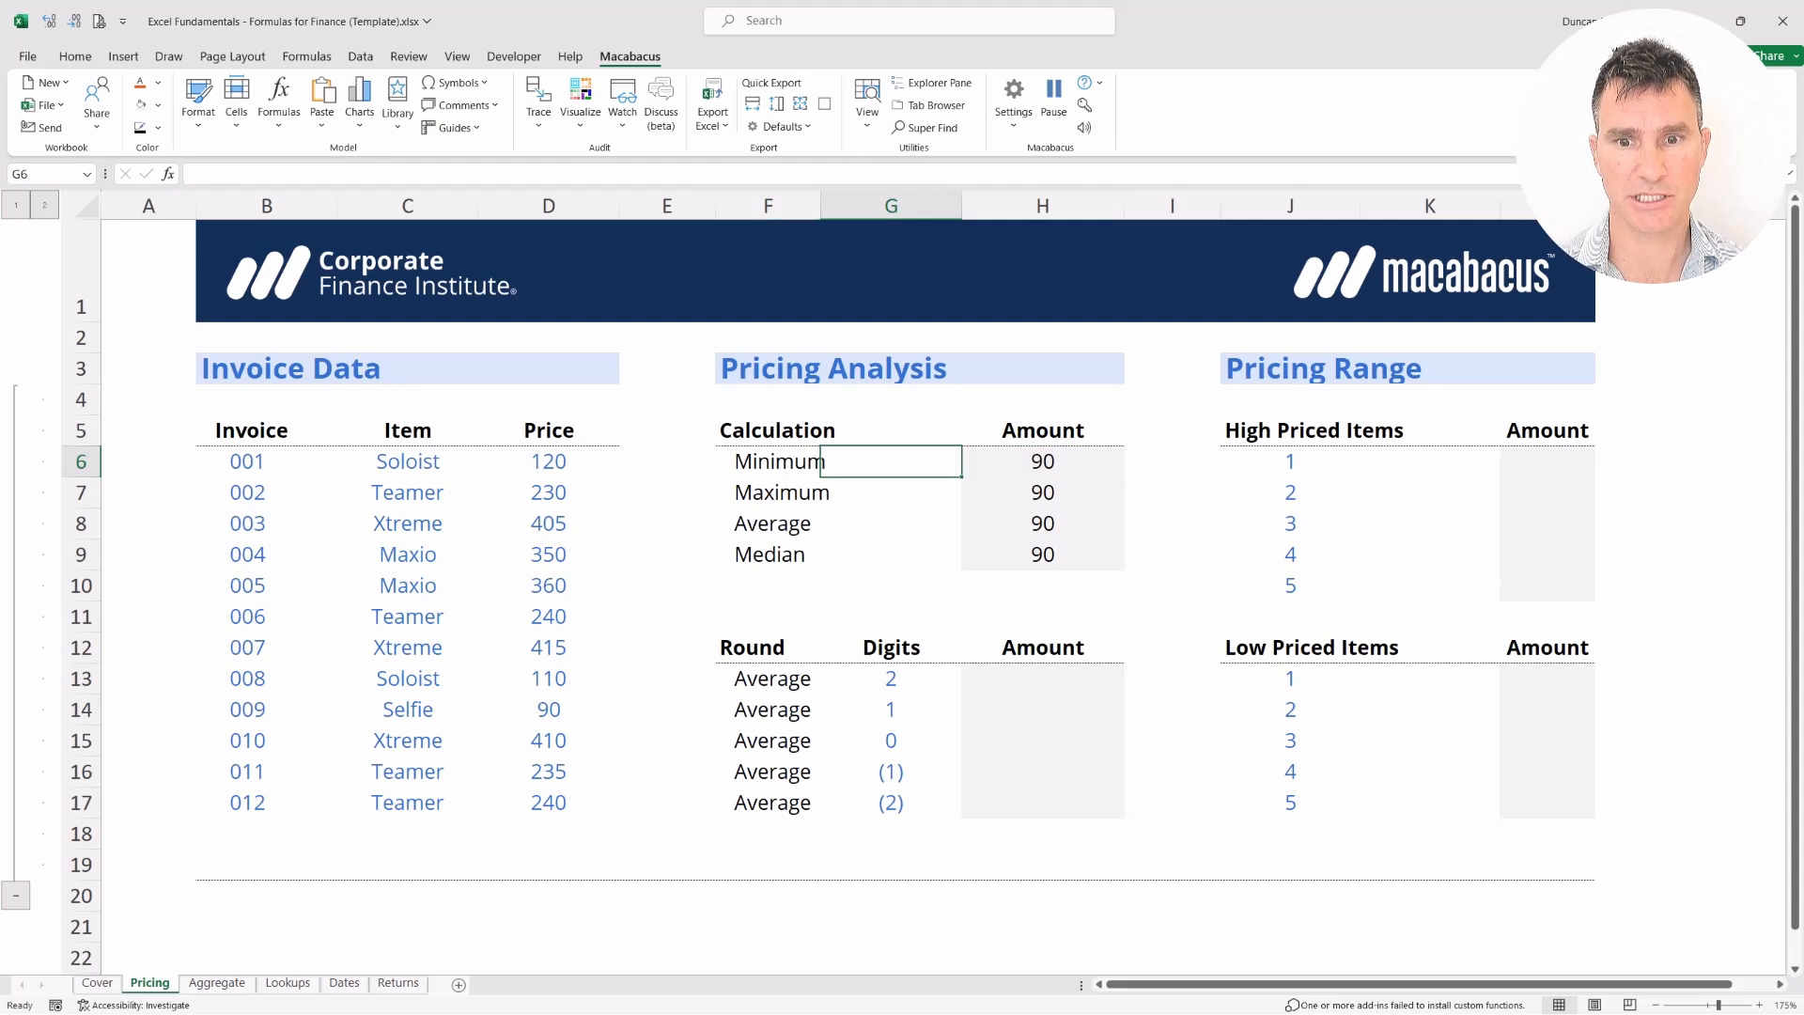
# Change H6's formula to the absolute range =MIN($D$6:$D$17) with F4
pyautogui.press('Right')
pyautogui.press('F2')
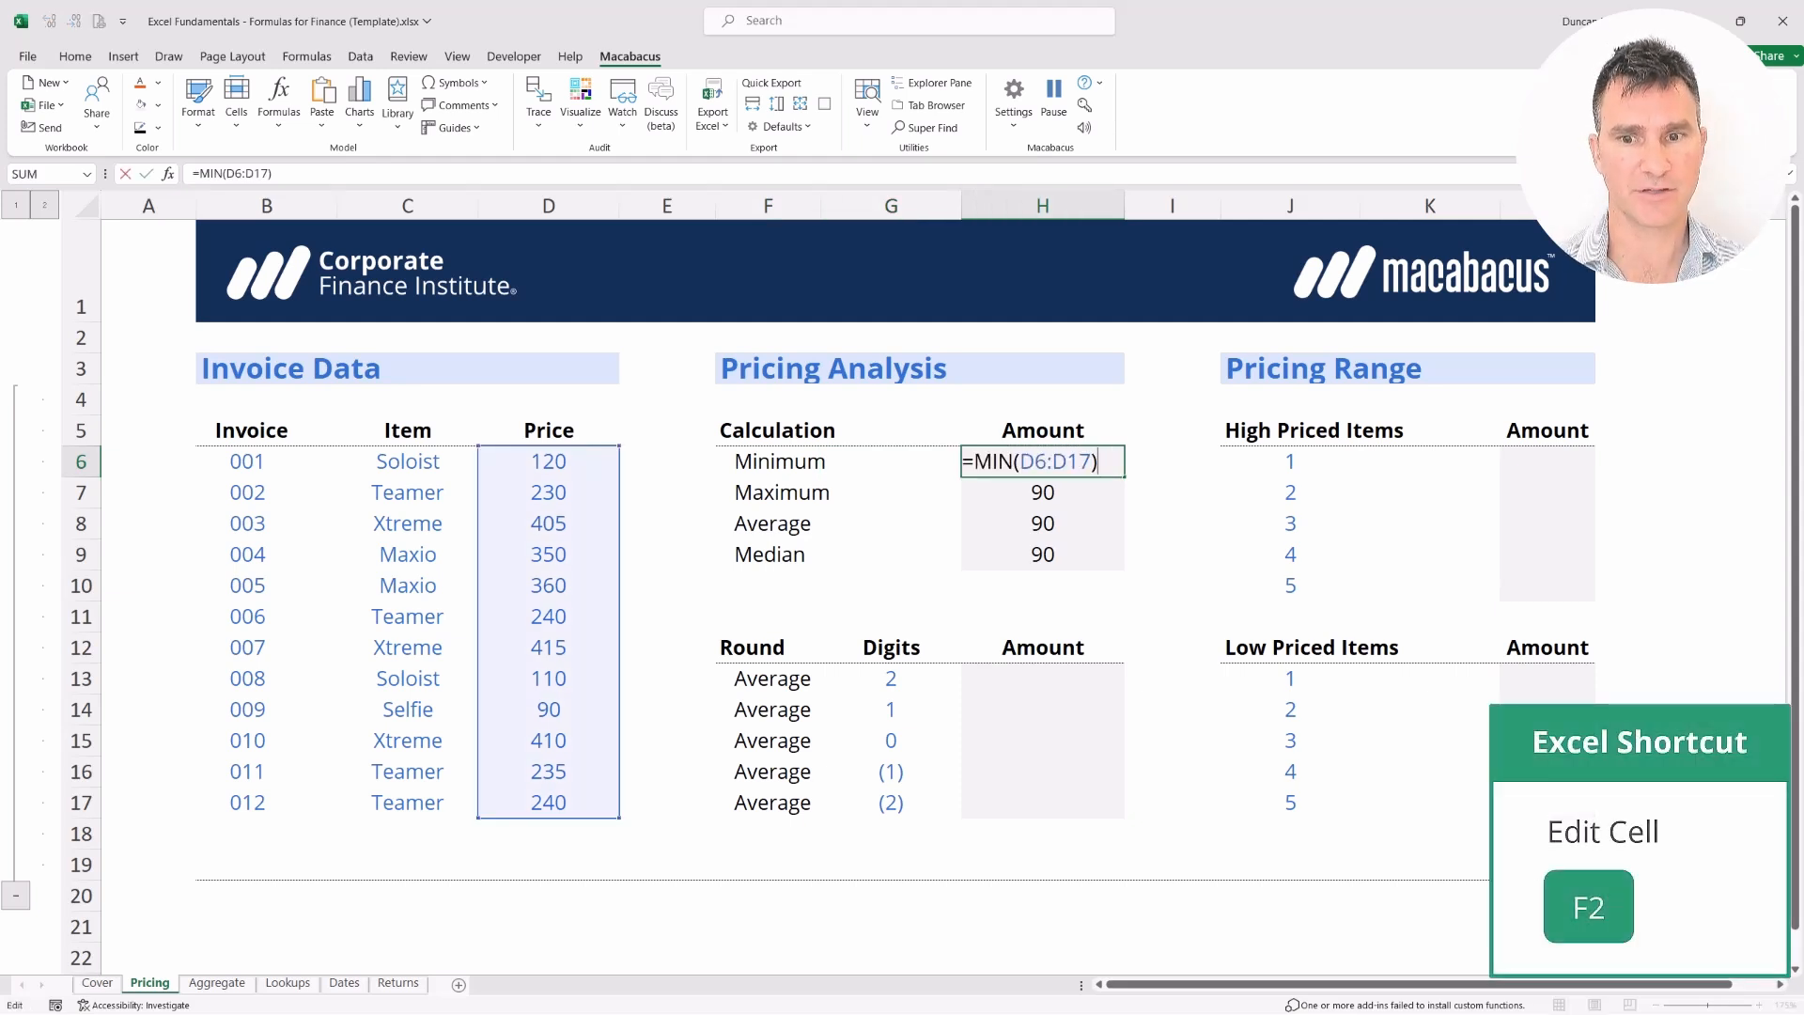
pyautogui.press('Left')
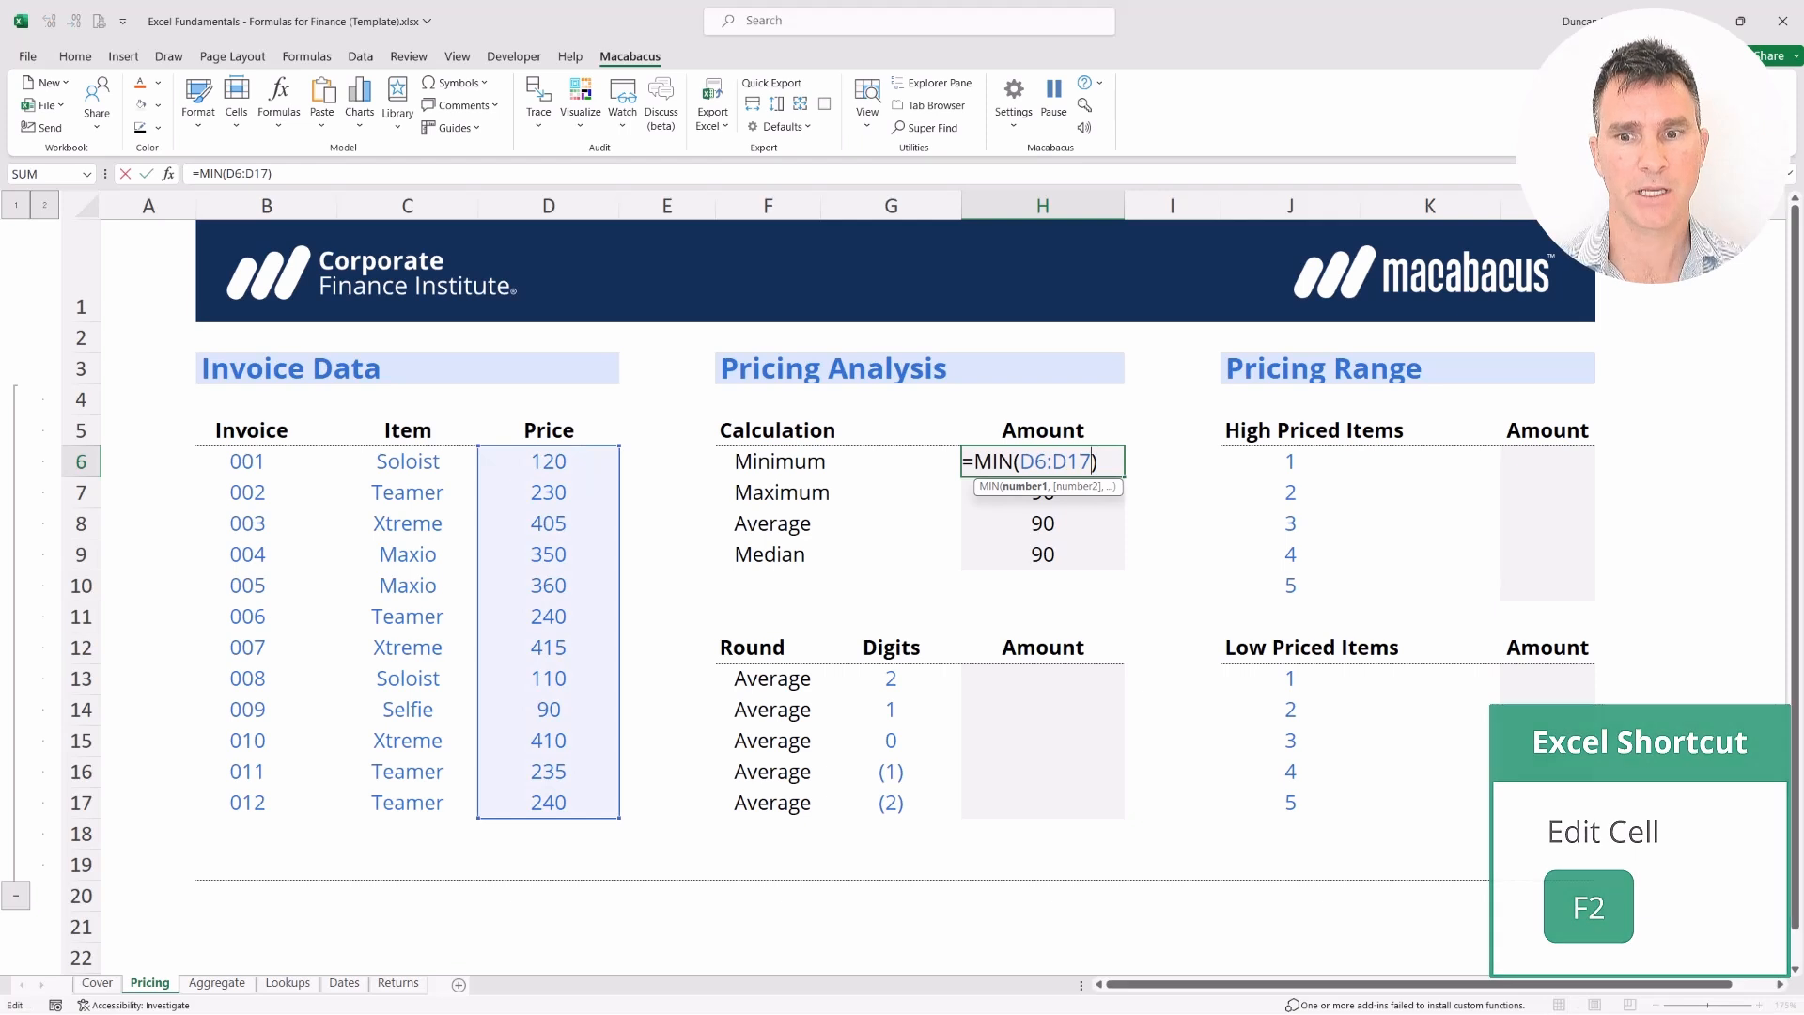
pyautogui.hotkey('shift', 'Left')
pyautogui.hotkey('shift', 'Left')
pyautogui.hotkey('shift', 'Left')
pyautogui.hotkey('shift', 'Left')
pyautogui.hotkey('shift', 'Left')
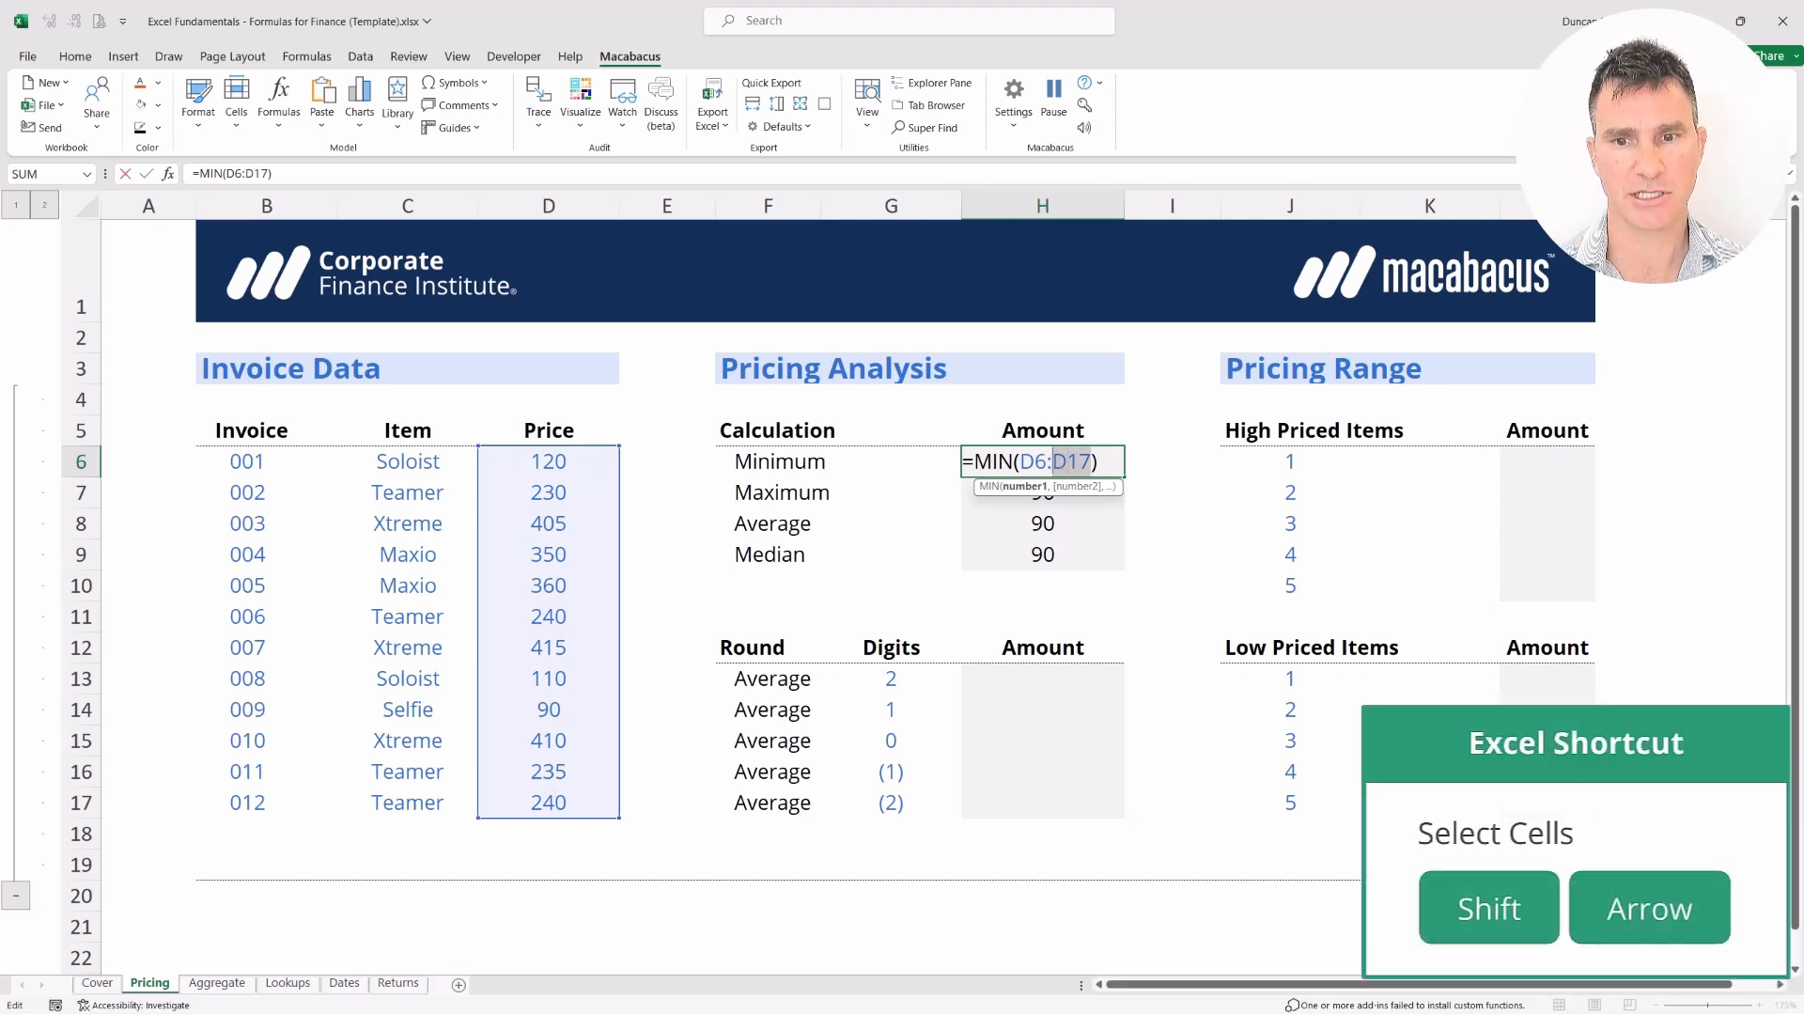
pyautogui.hotkey('shift', 'Left')
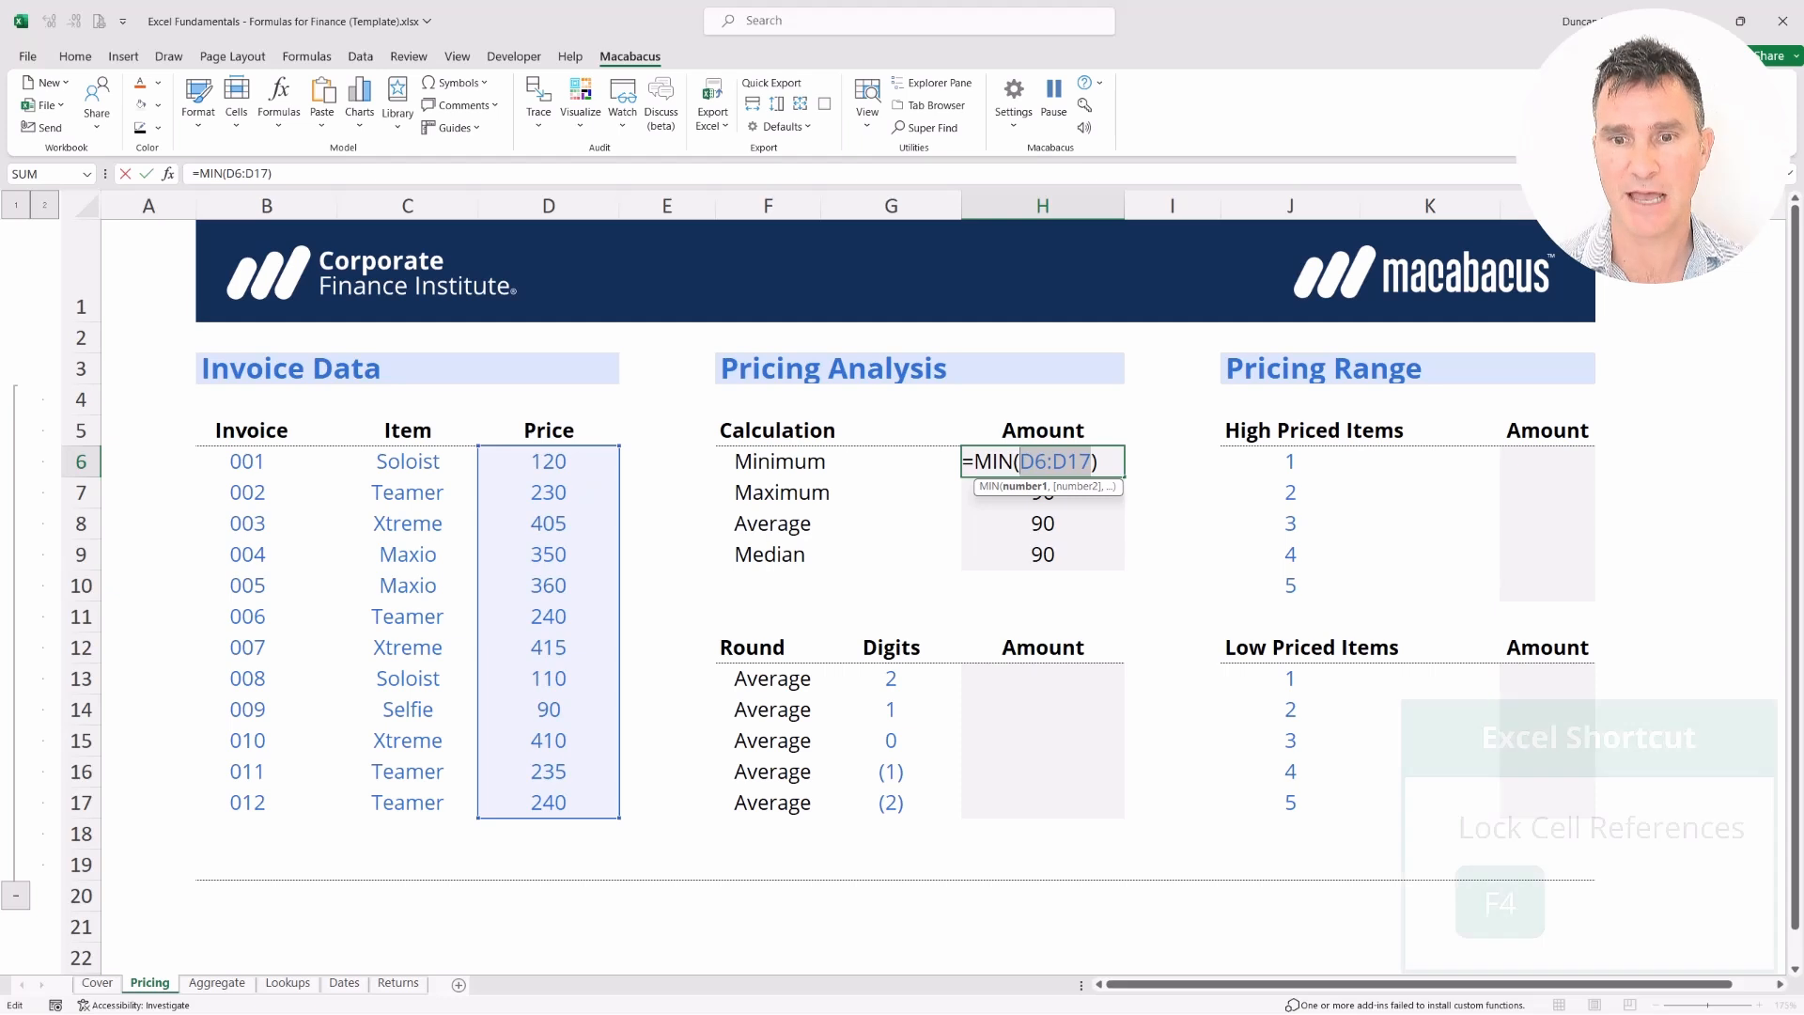
pyautogui.press('F4')
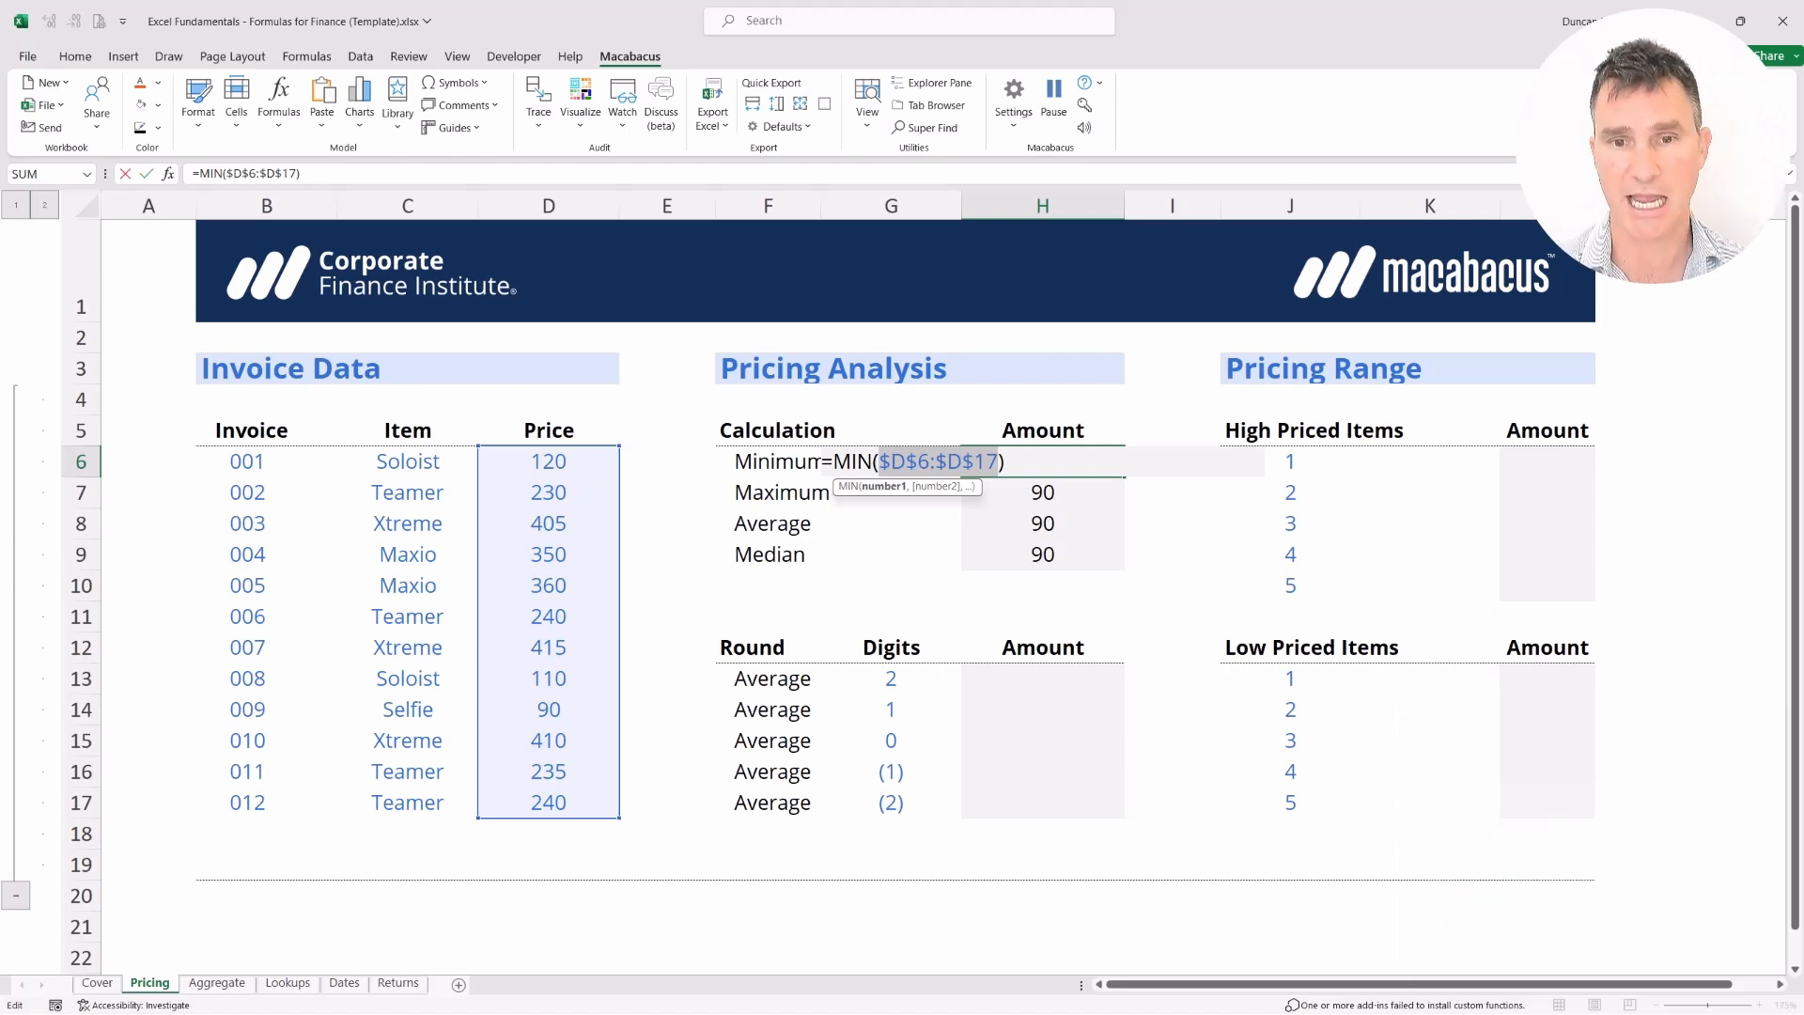
pyautogui.press('F4')
pyautogui.press('F4')
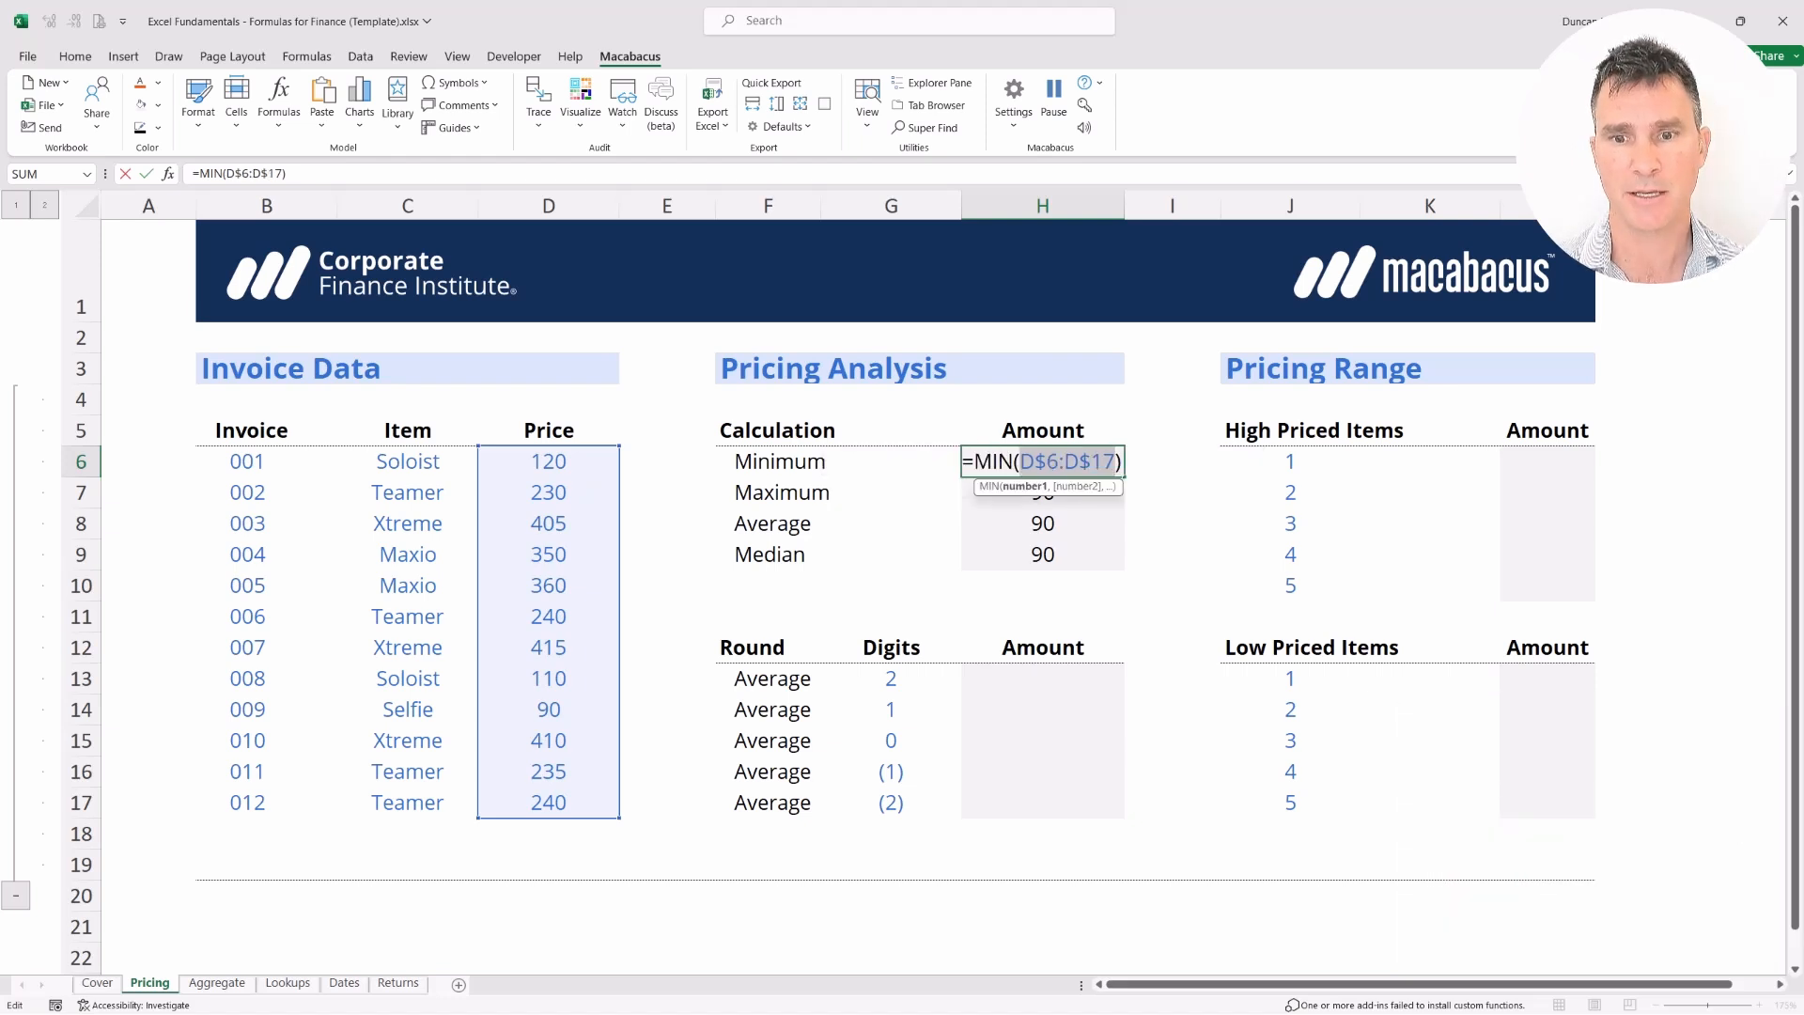
pyautogui.press('F4')
pyautogui.press('F4')
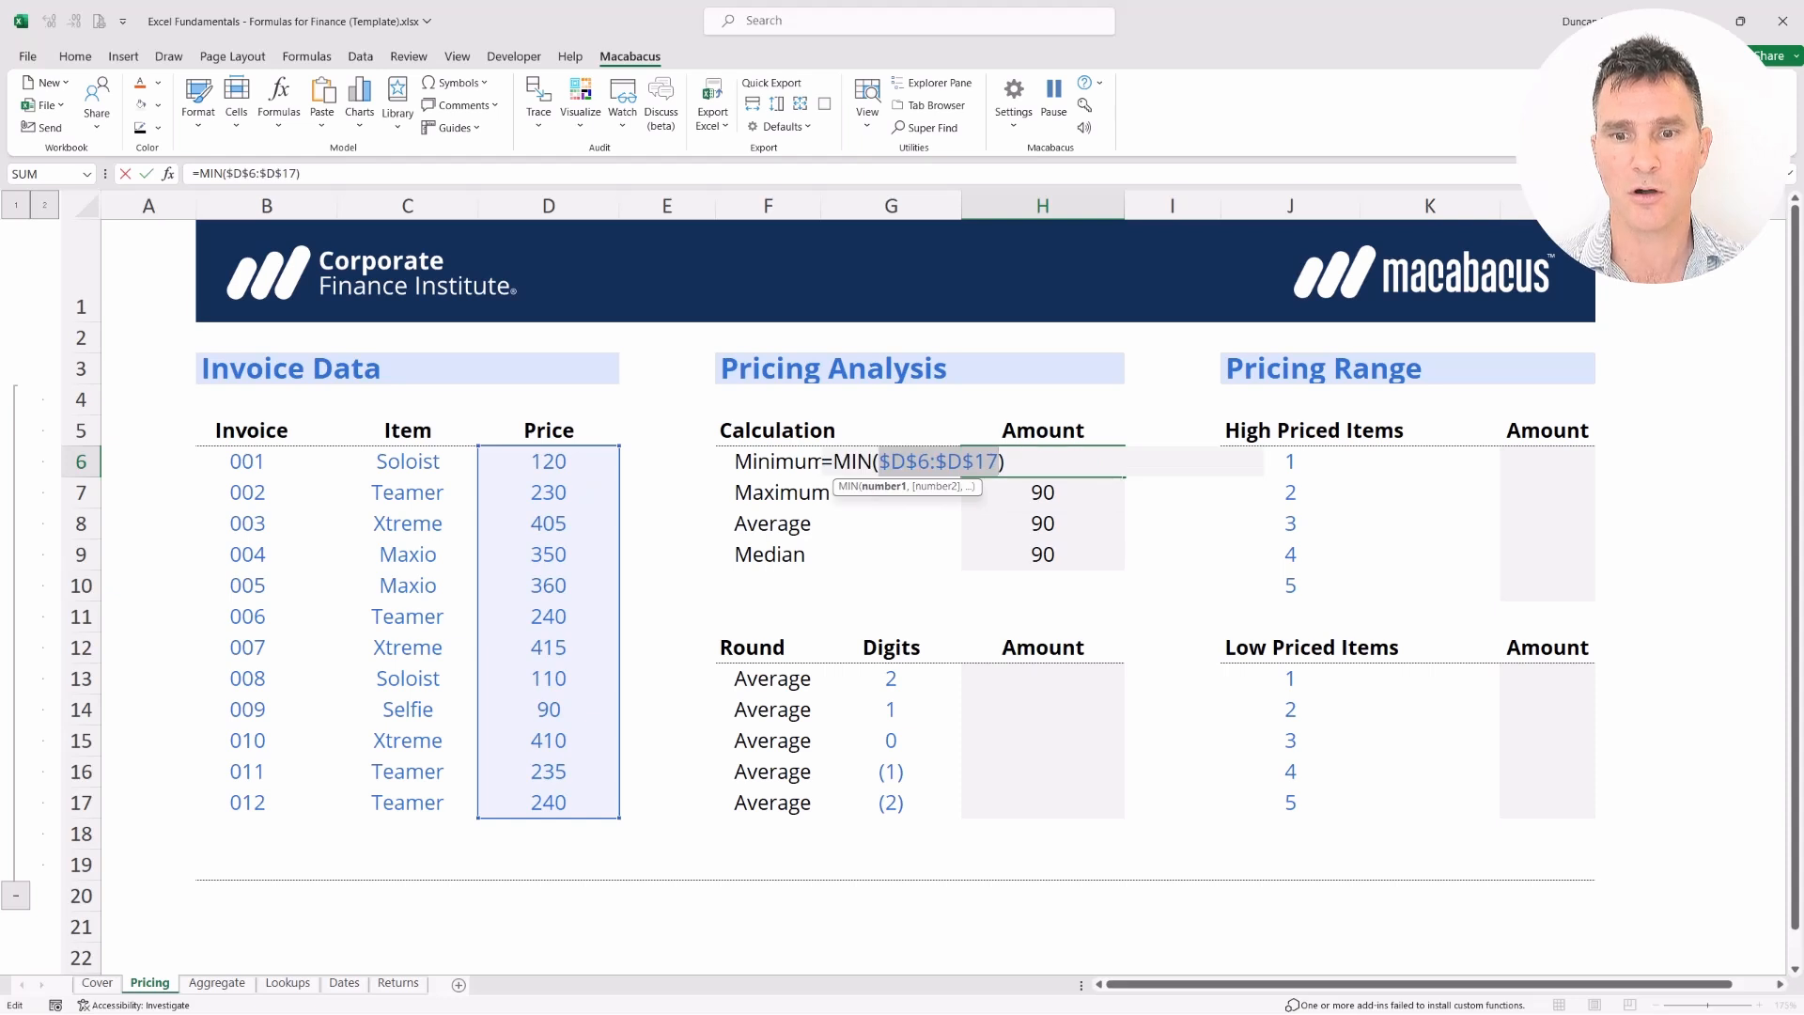
pyautogui.press('F4')
pyautogui.press('F4')
pyautogui.press('F4')
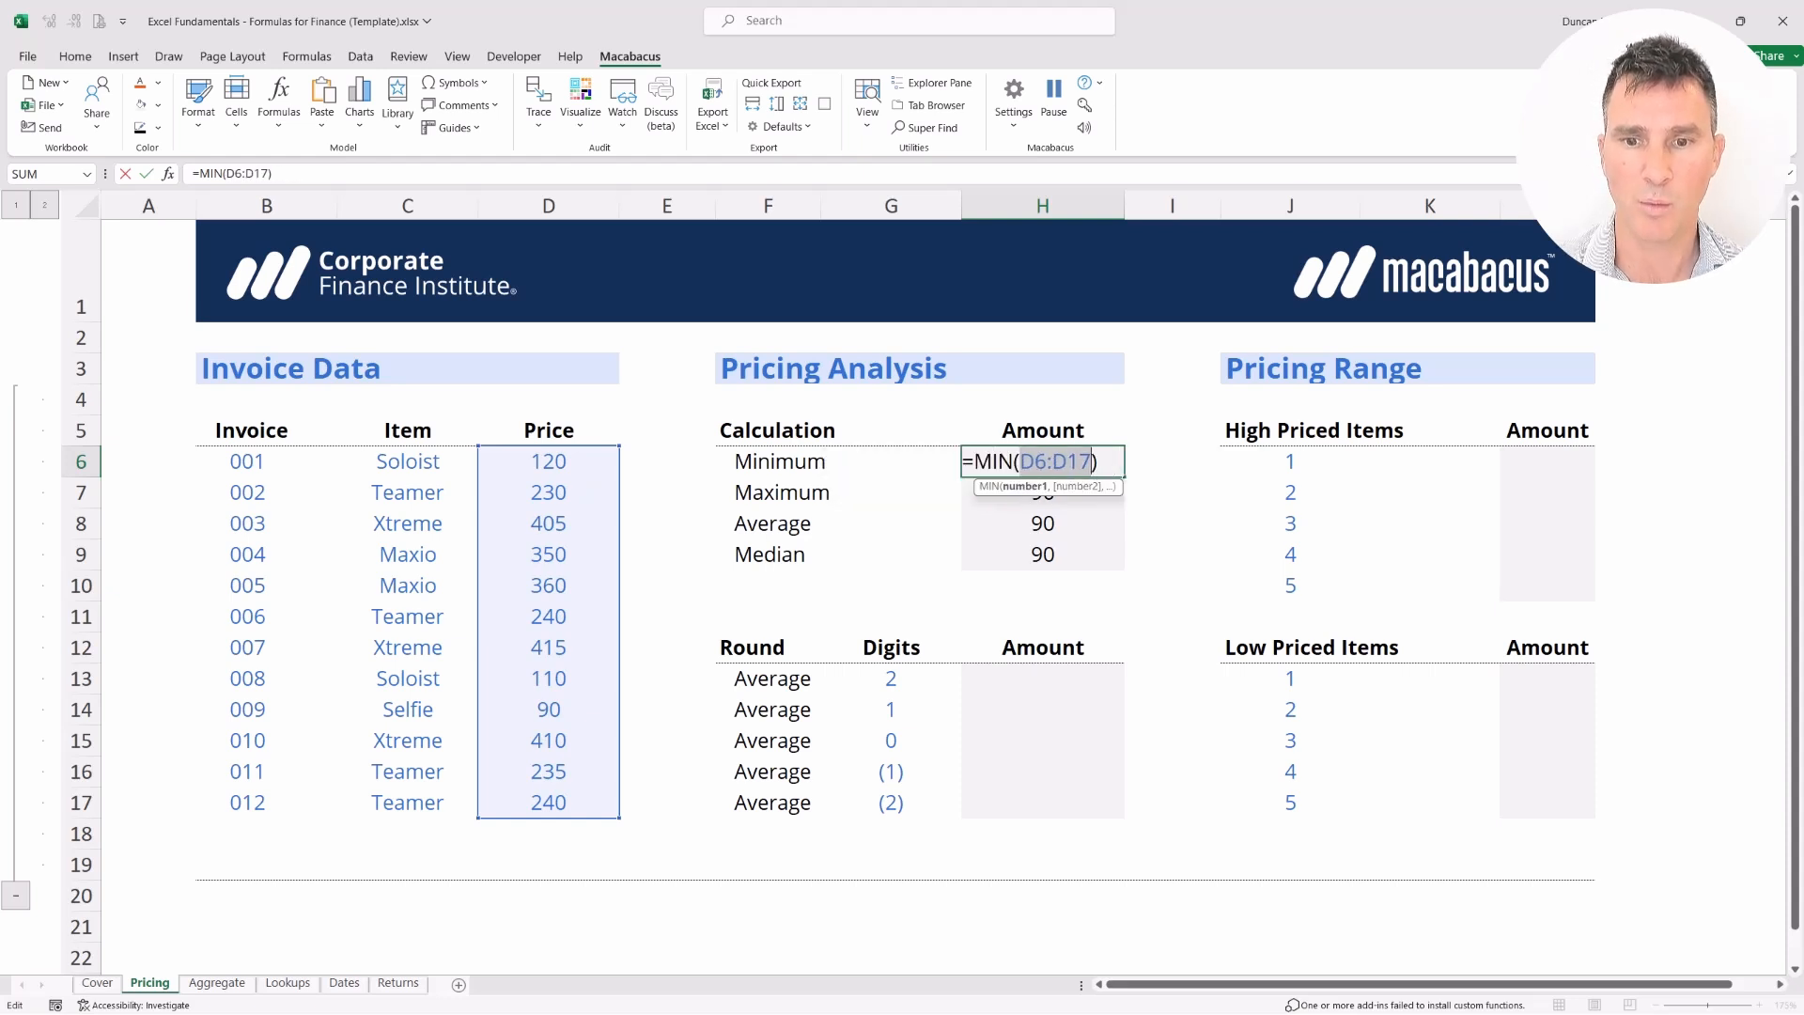
pyautogui.press('F4')
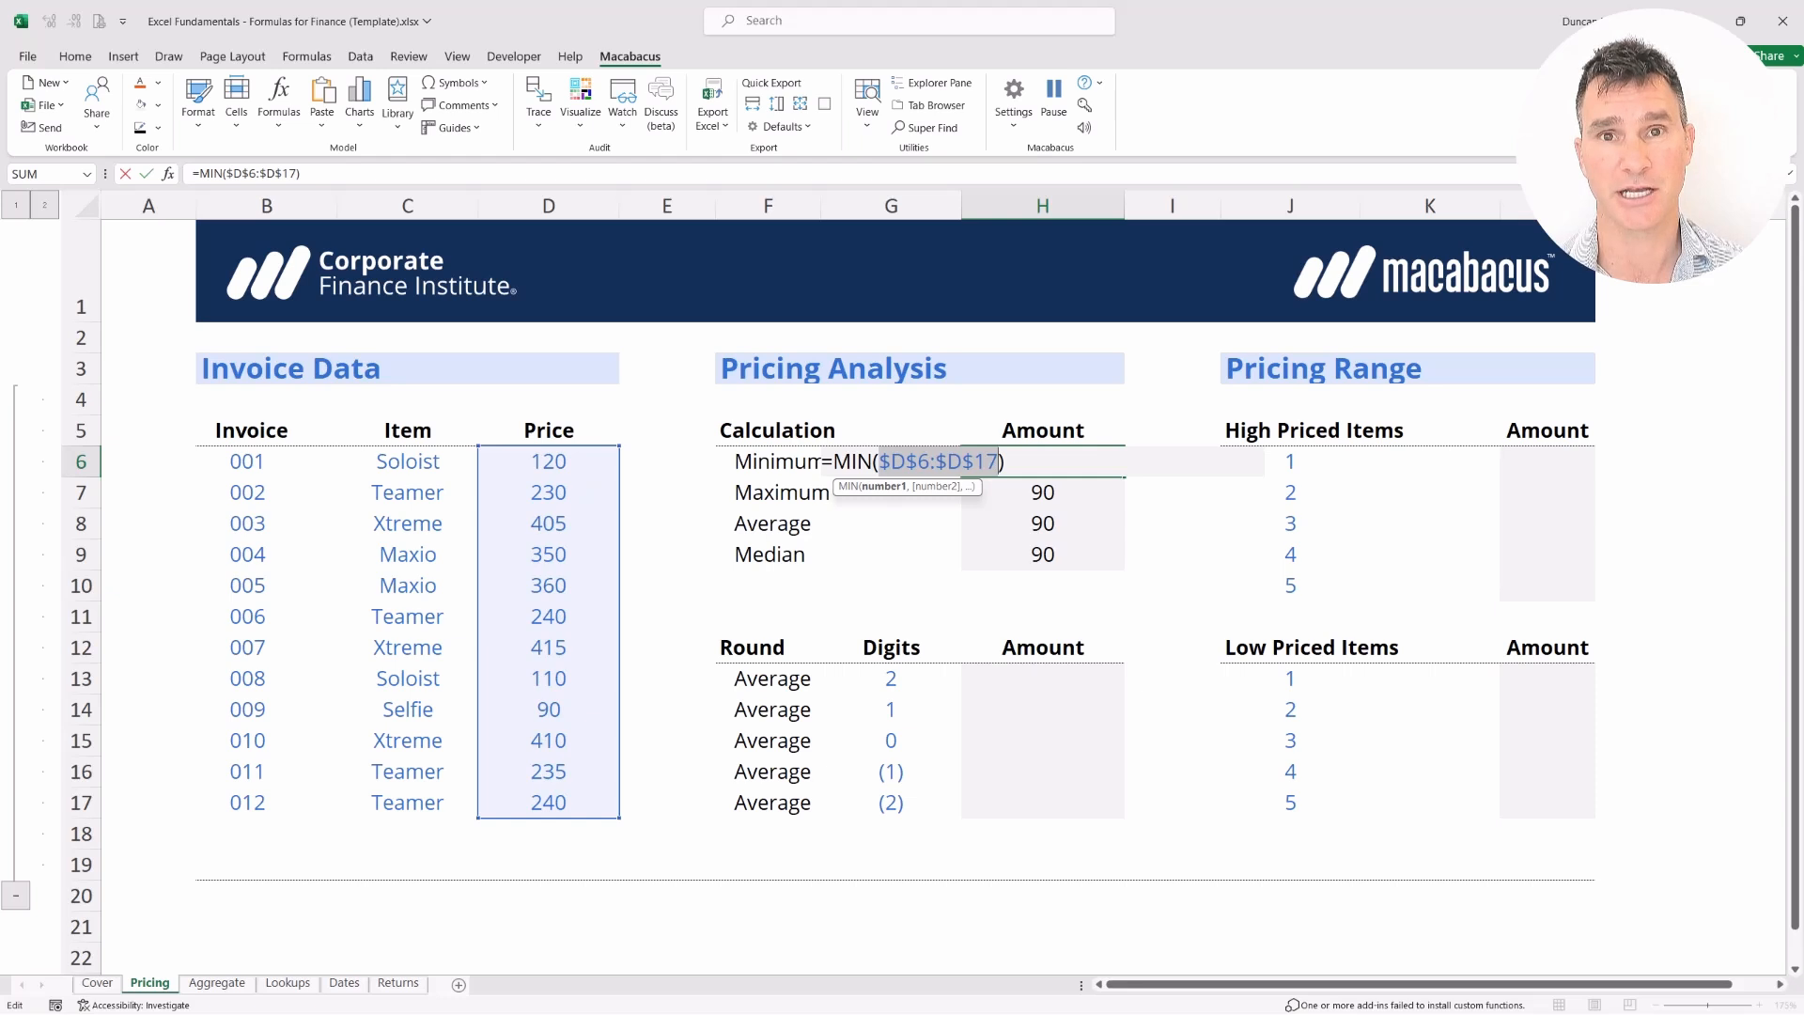
pyautogui.press('Return')
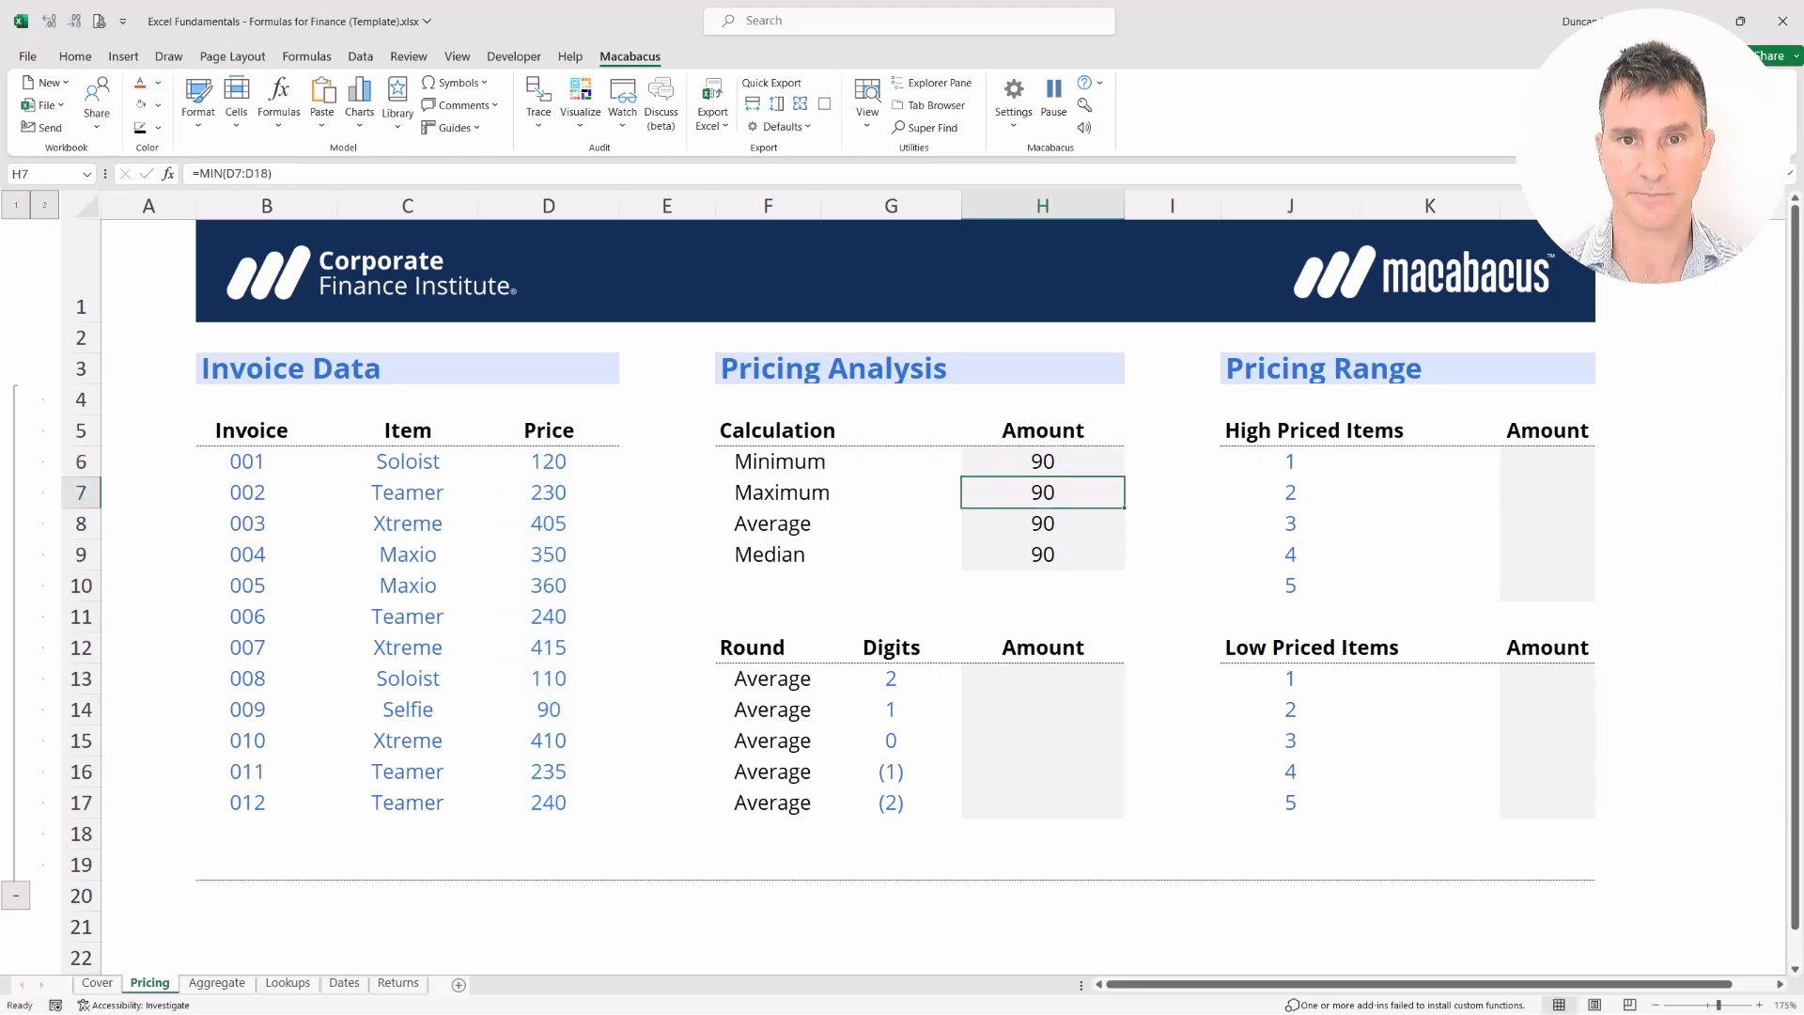
# Select the four Amount cells H6:H9
pyautogui.press('Up')
pyautogui.press('Left')
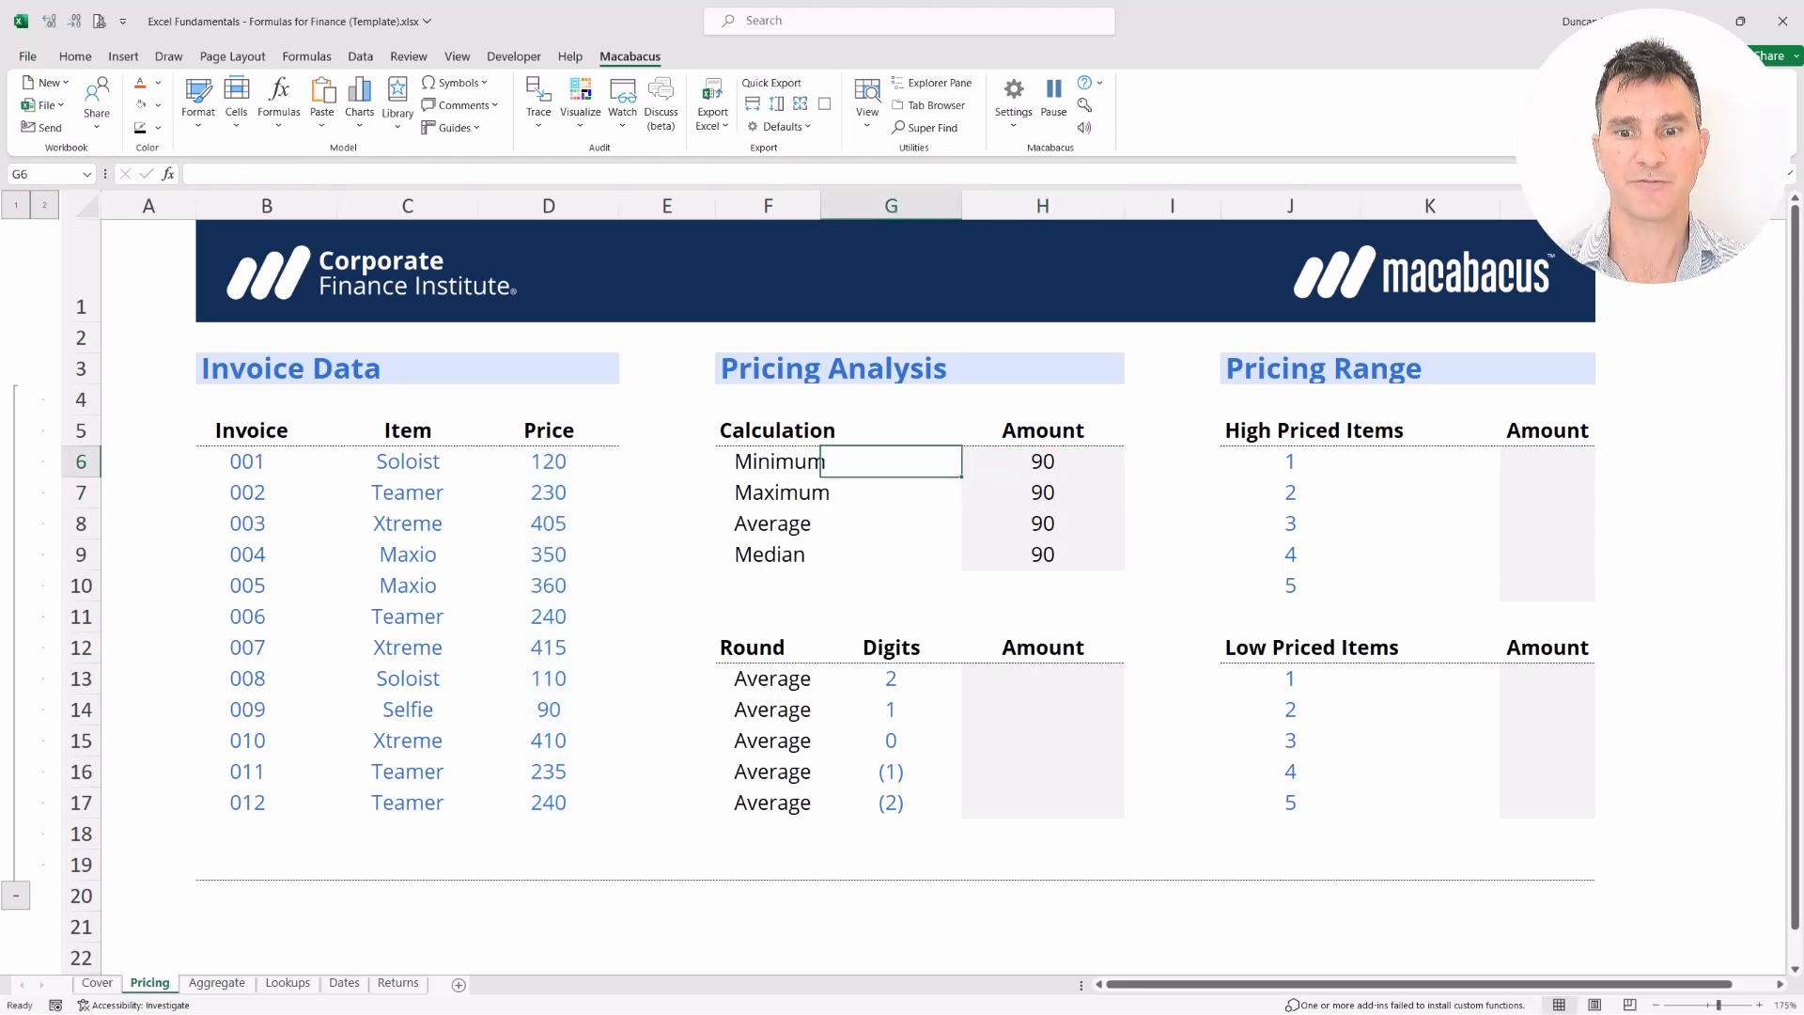
pyautogui.hotkey('shift', 'Right')
pyautogui.press('Right')
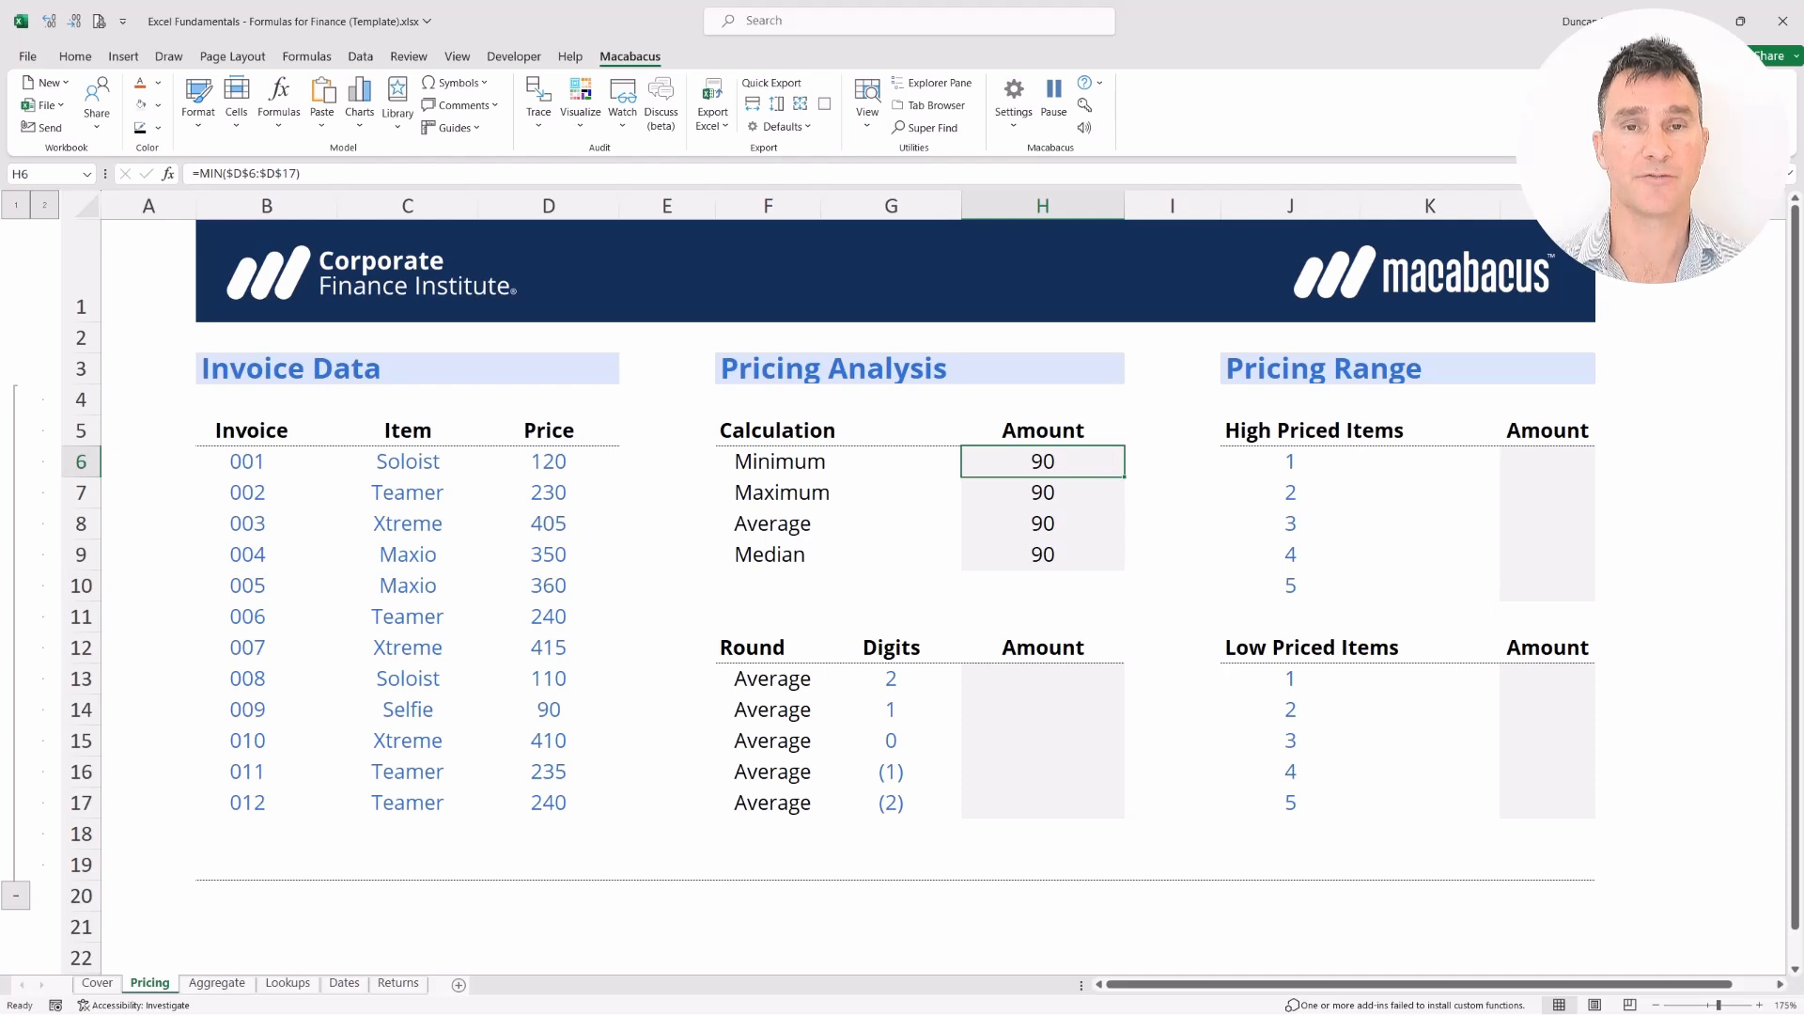
pyautogui.hotkey('shift', 'Down')
pyautogui.hotkey('shift', 'Down')
pyautogui.hotkey('shift', 'Down')
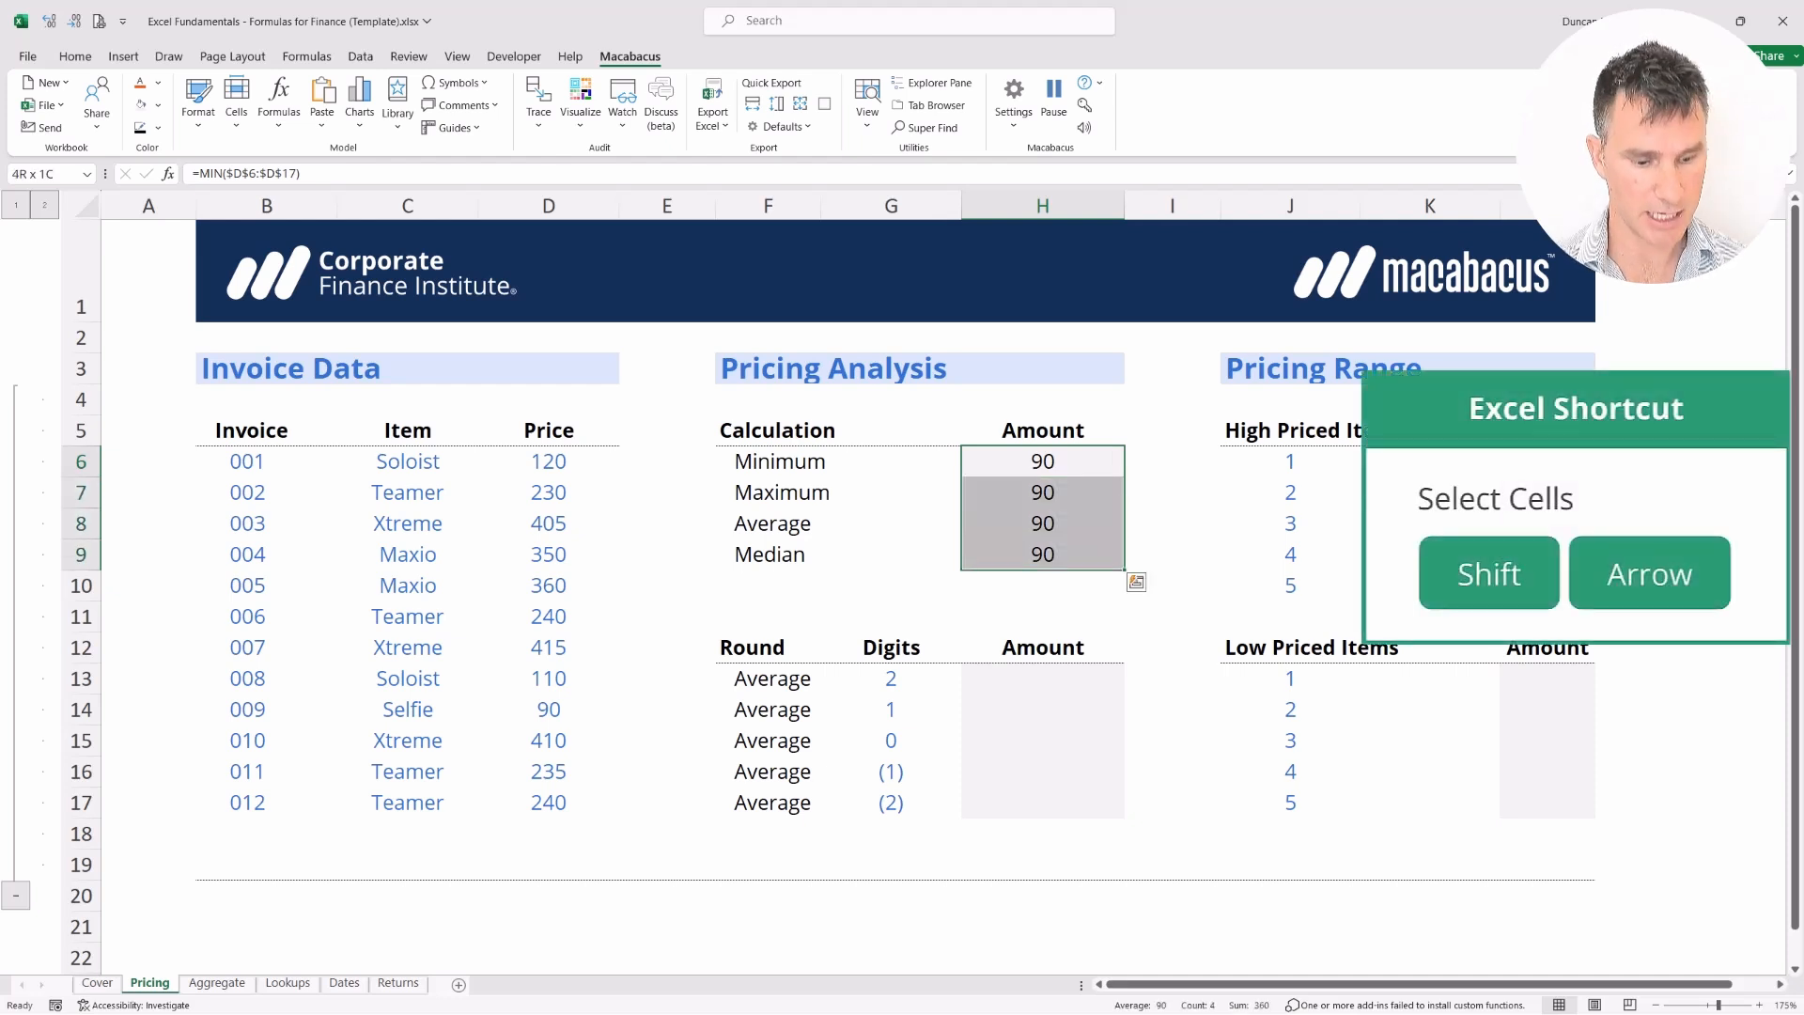
# Fill =MIN($D$6:$D$17) down to H7:H9 and verify the copied formula in H9
pyautogui.hotkey('ctrl', 'd')
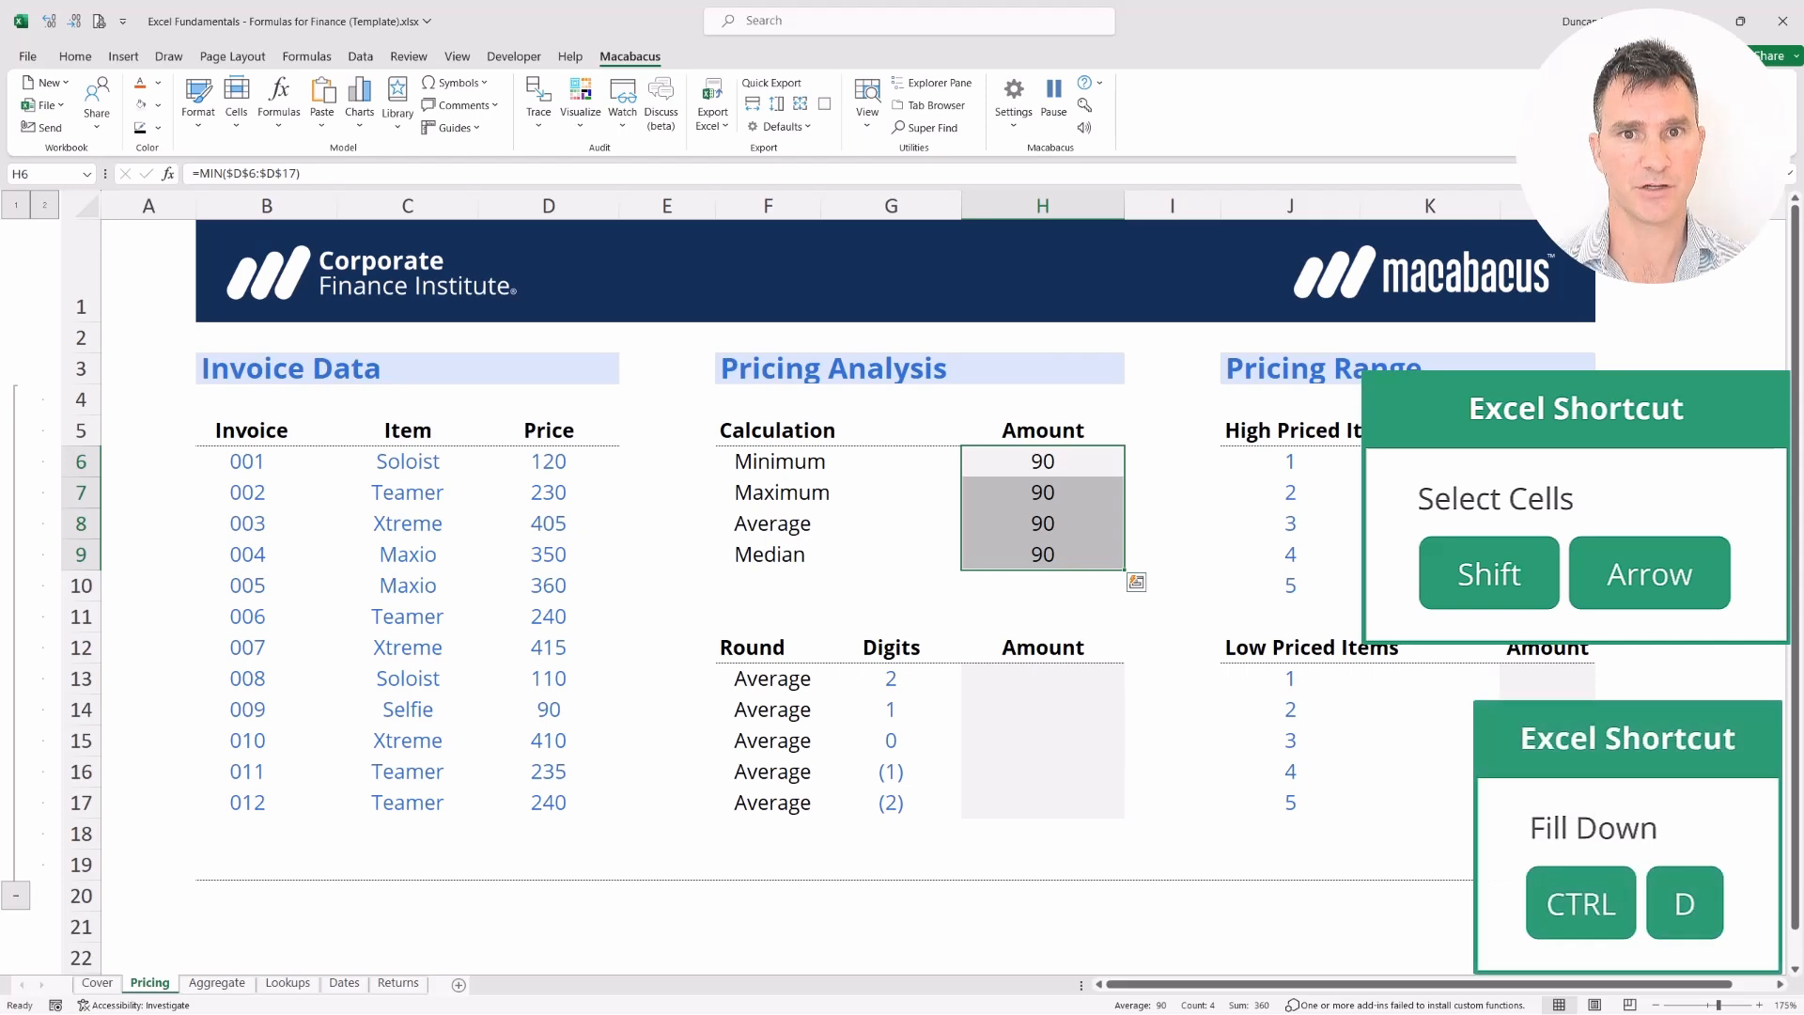
pyautogui.press('Down')
pyautogui.press('Down')
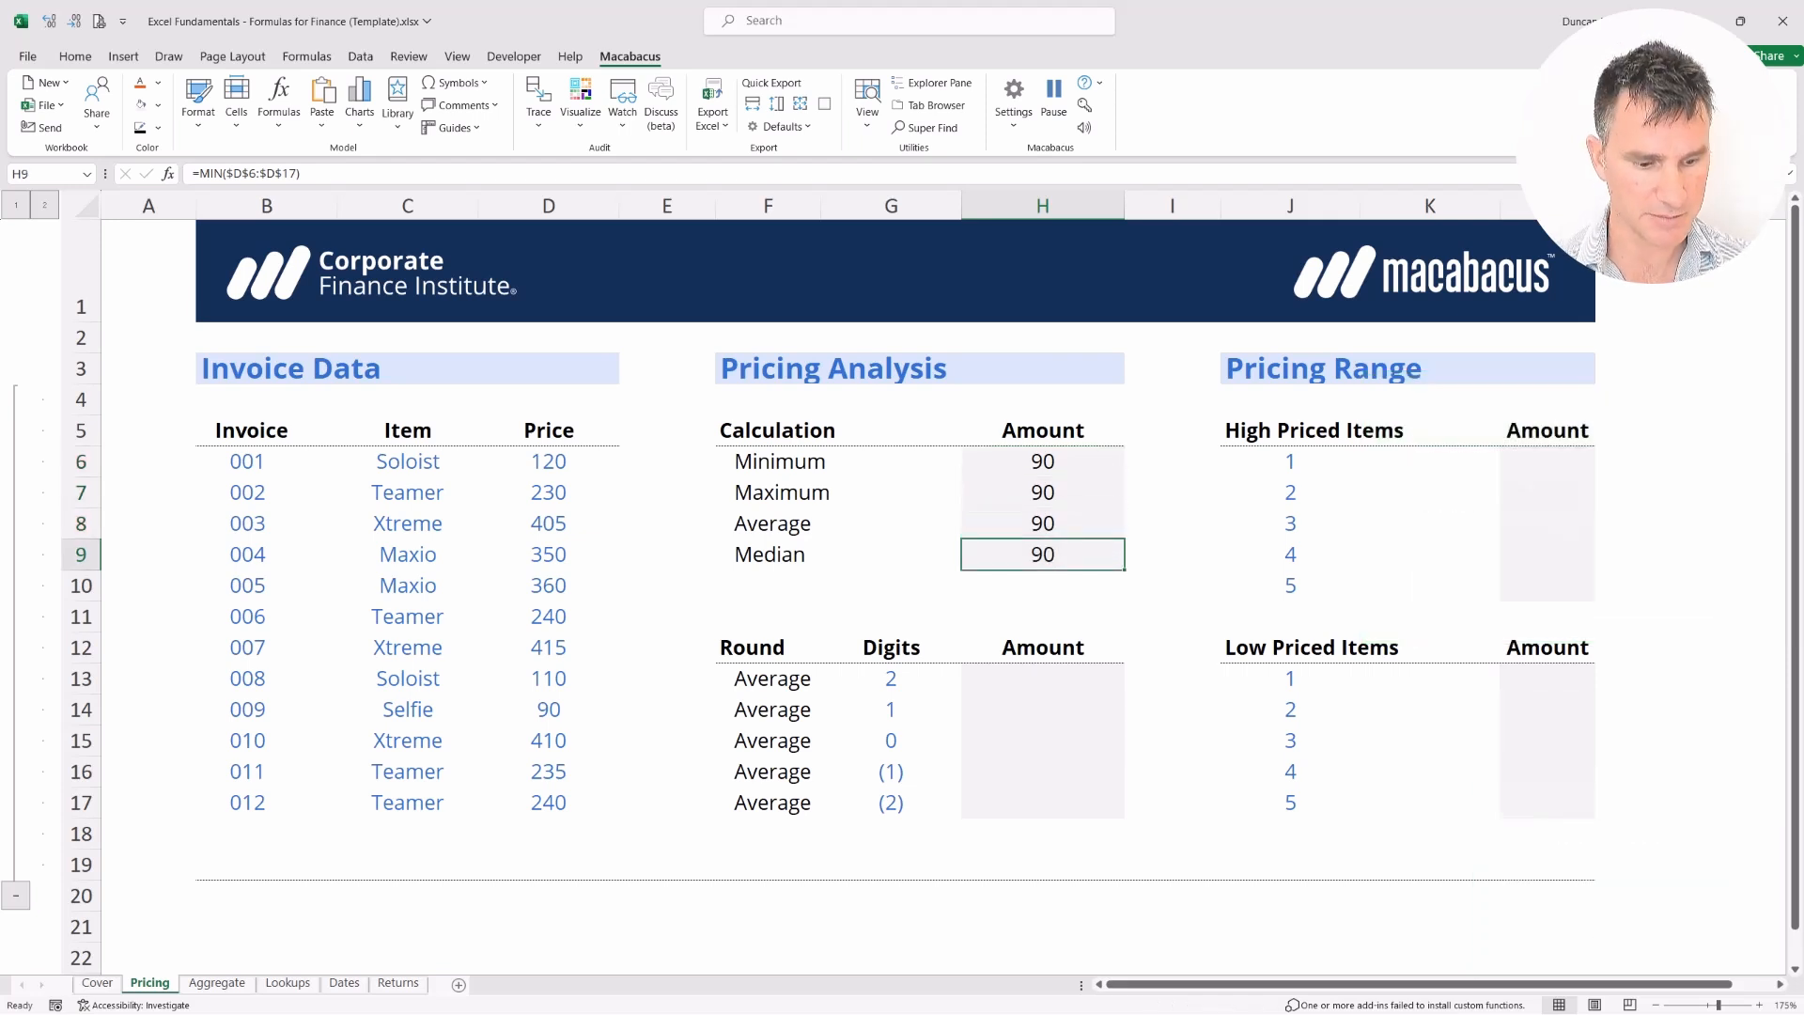
pyautogui.press('F2')
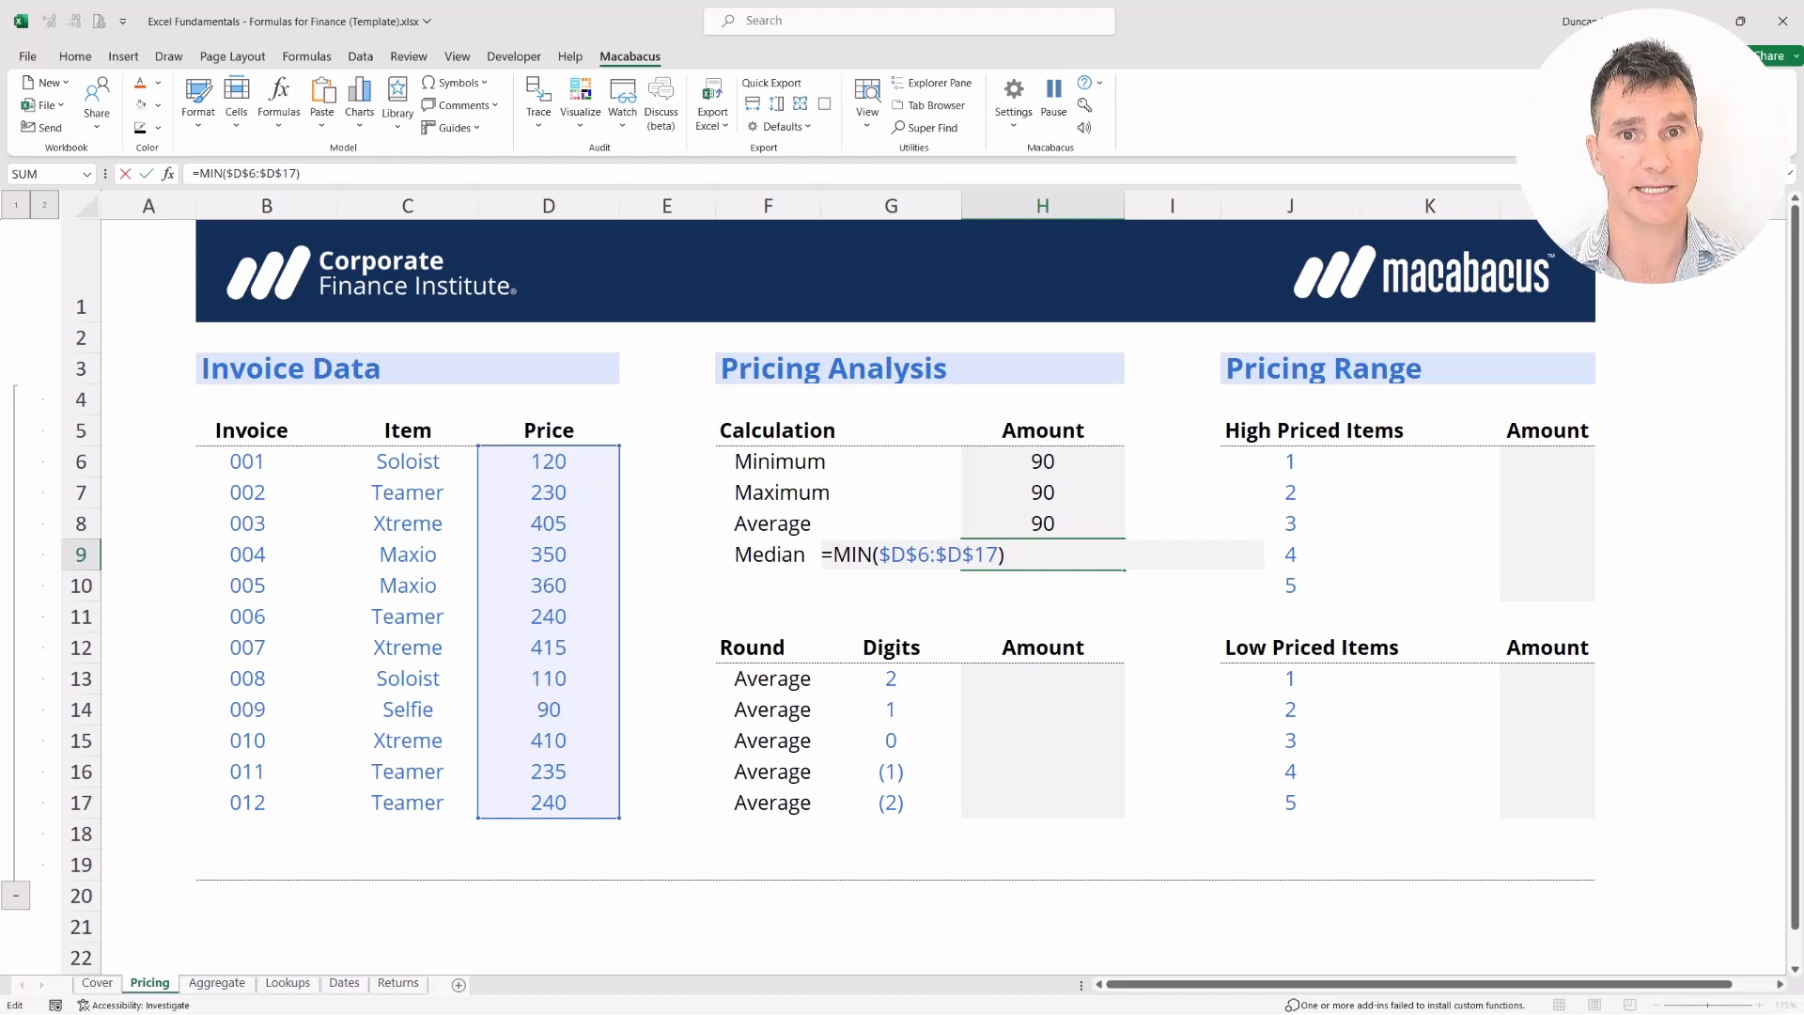
pyautogui.press('Return')
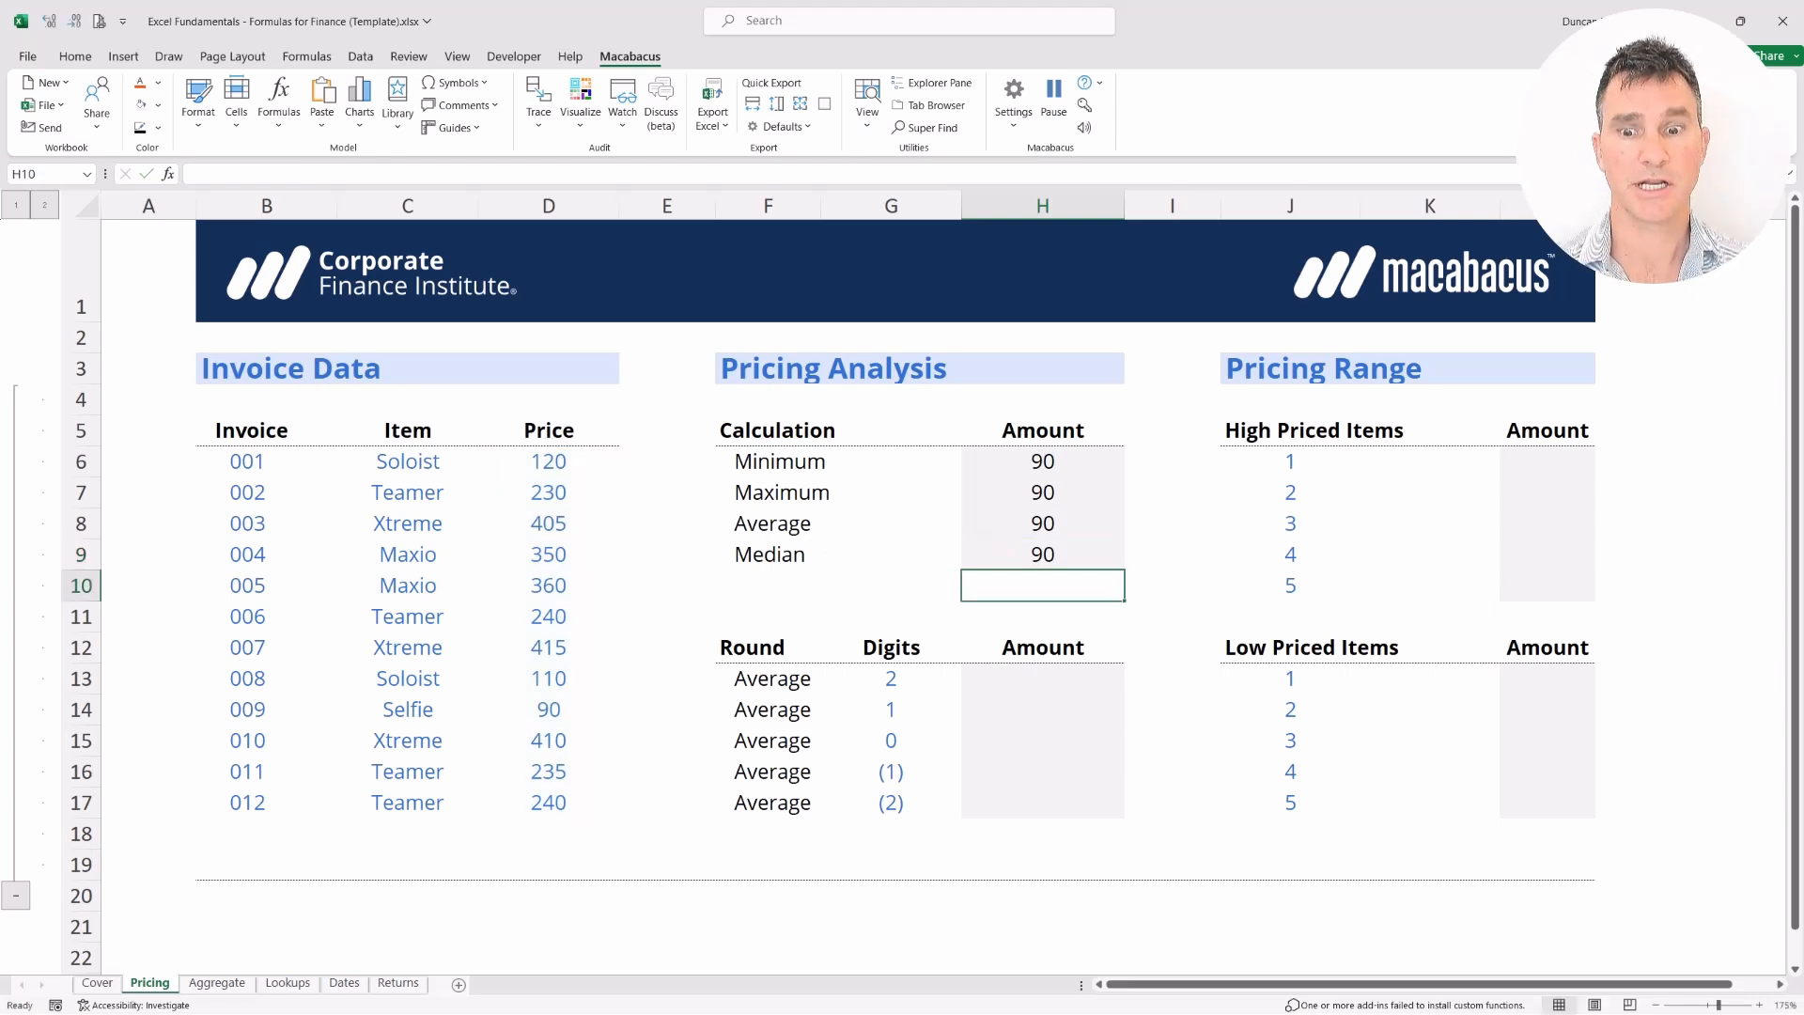
pyautogui.press('Up')
pyautogui.hotkey('shift', 'Up')
pyautogui.hotkey('shift', 'Up')
pyautogui.hotkey('shift', 'Up')
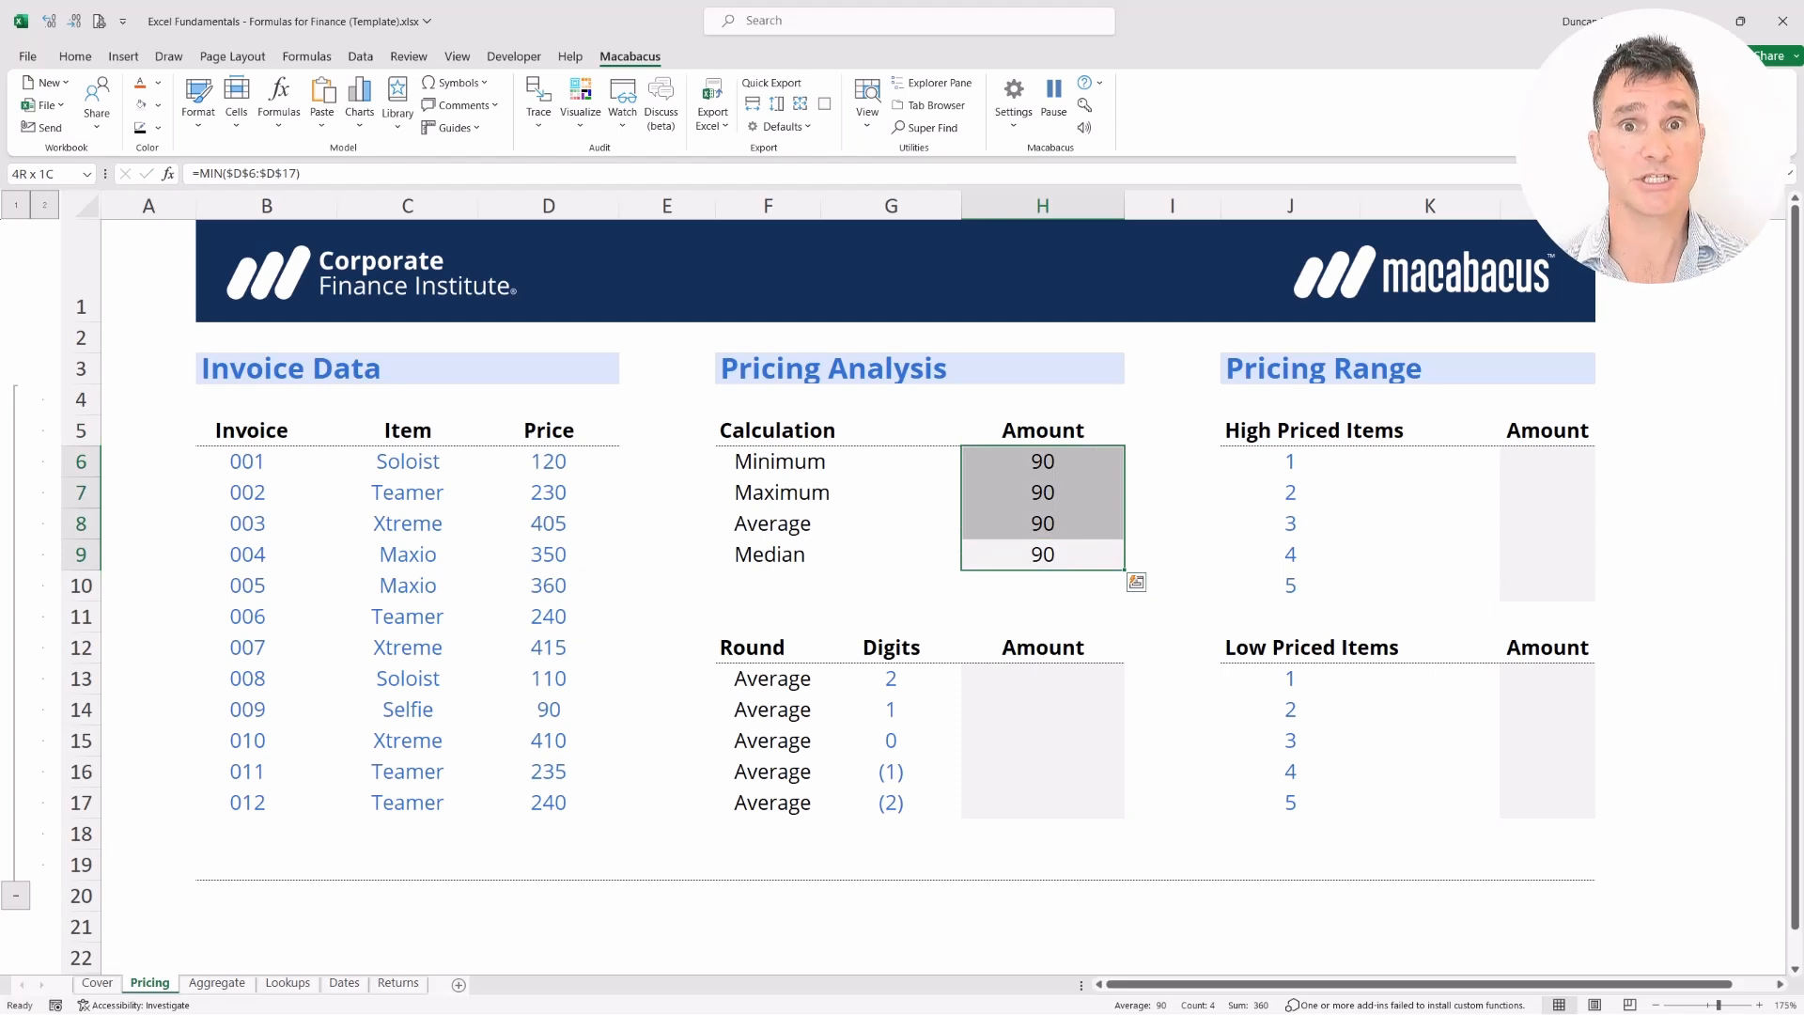
pyautogui.press('Up')
pyautogui.press('Up')
pyautogui.press('Up')
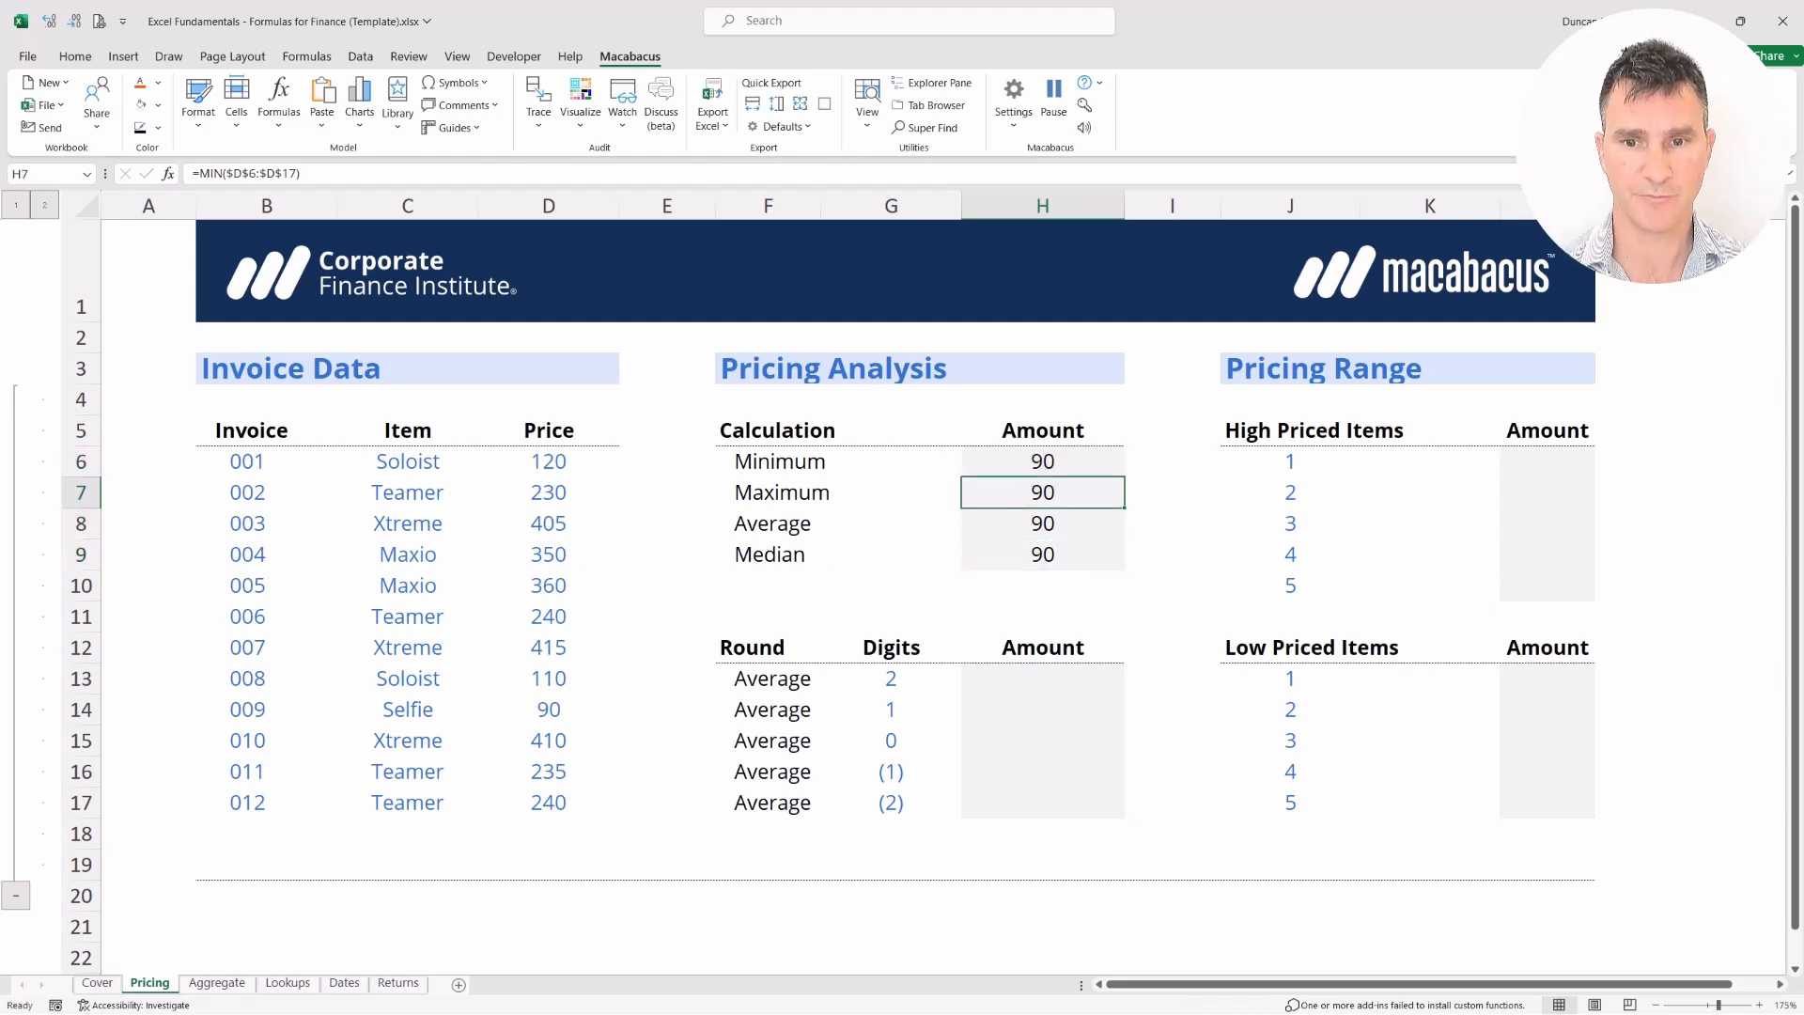
# Change H7's function from MIN to MAX so Maximum shows 415
pyautogui.press('F2')
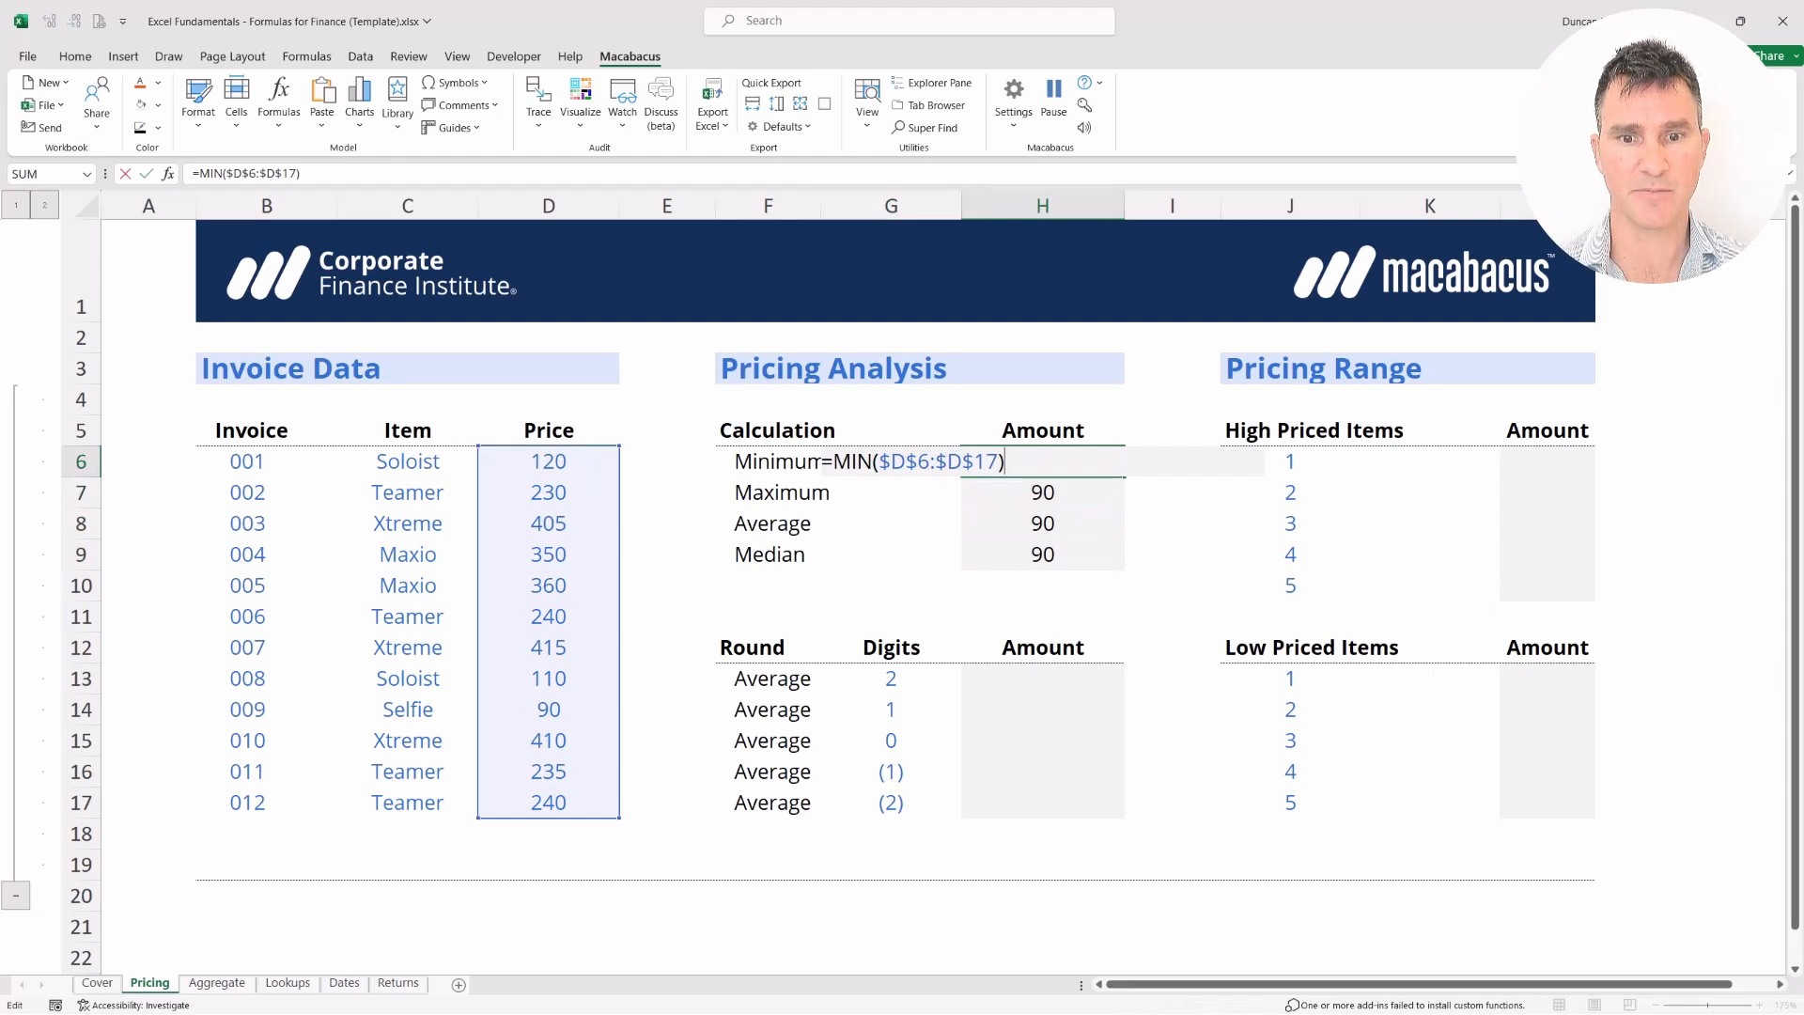
pyautogui.press('Return')
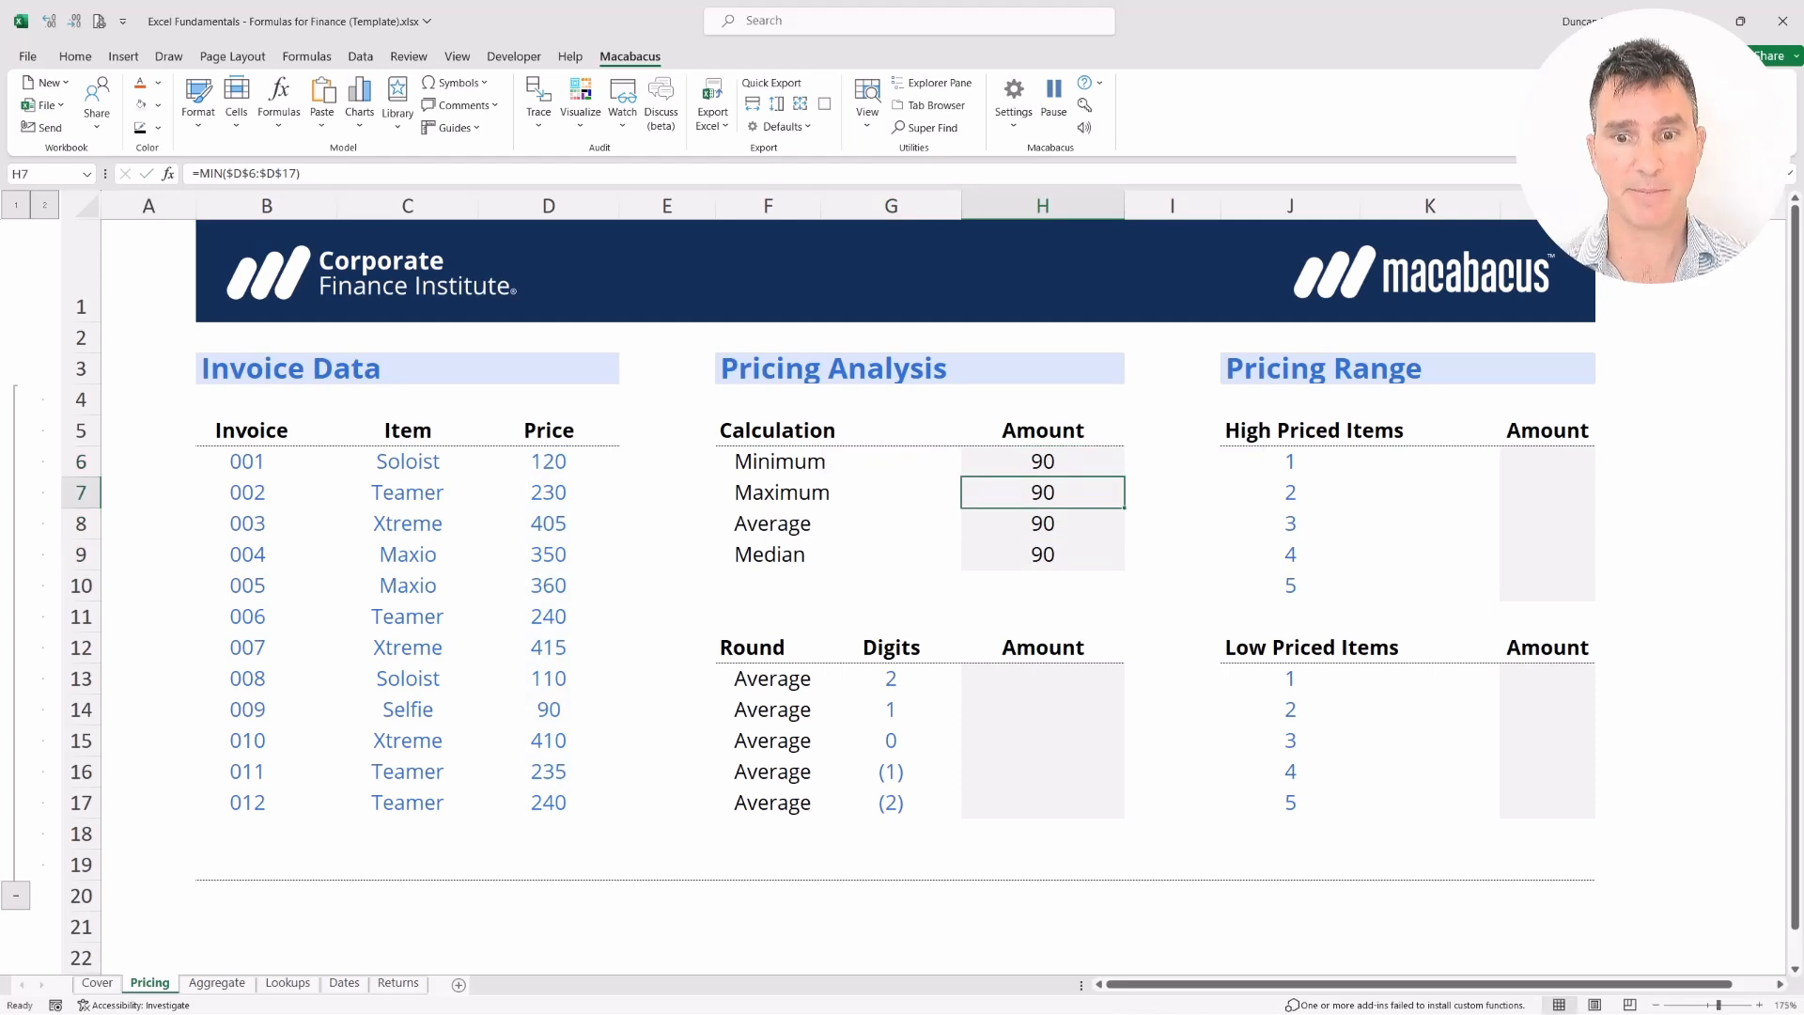
pyautogui.press('F2')
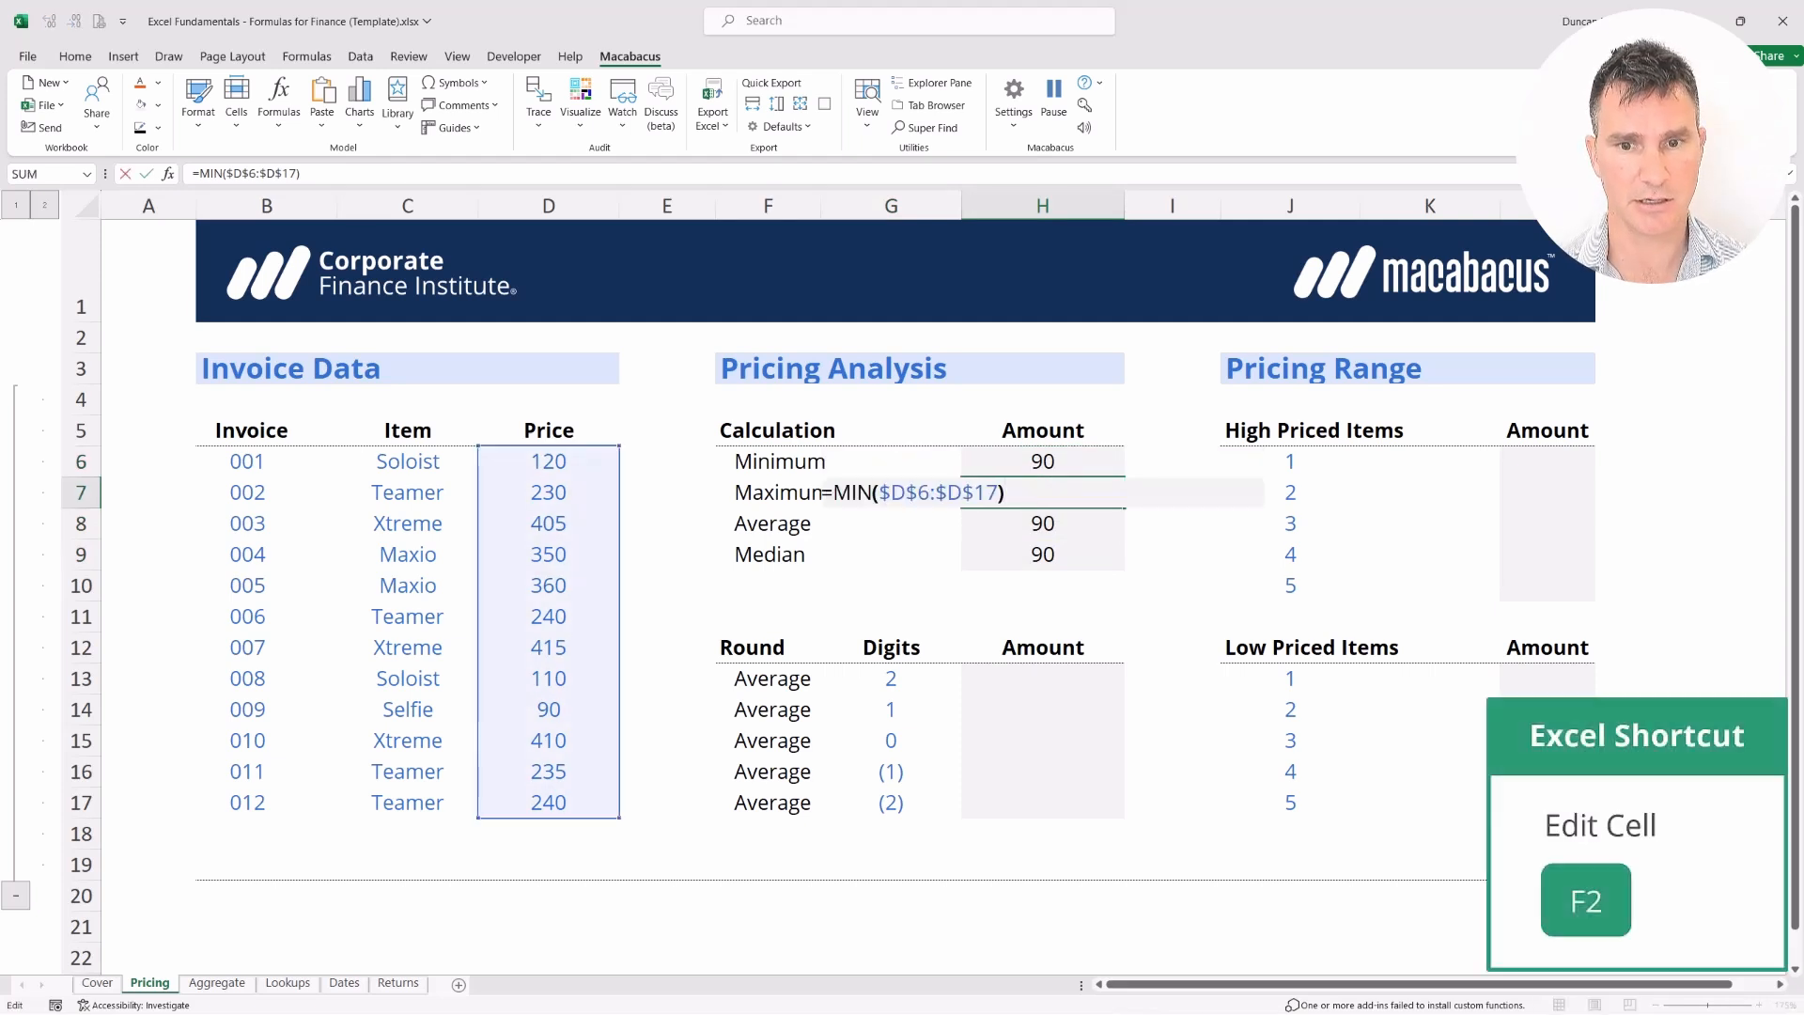
pyautogui.press('Left')
pyautogui.press('Left')
pyautogui.press('Left')
pyautogui.press('Left')
pyautogui.press('Left')
pyautogui.press('Left')
pyautogui.press('Left')
pyautogui.press('Left')
pyautogui.press('Left')
pyautogui.press('Left')
pyautogui.press('Left')
pyautogui.press('Left')
pyautogui.press('Left')
pyautogui.press('BackSpace')
pyautogui.press('Delete')
pyautogui.write('AX')
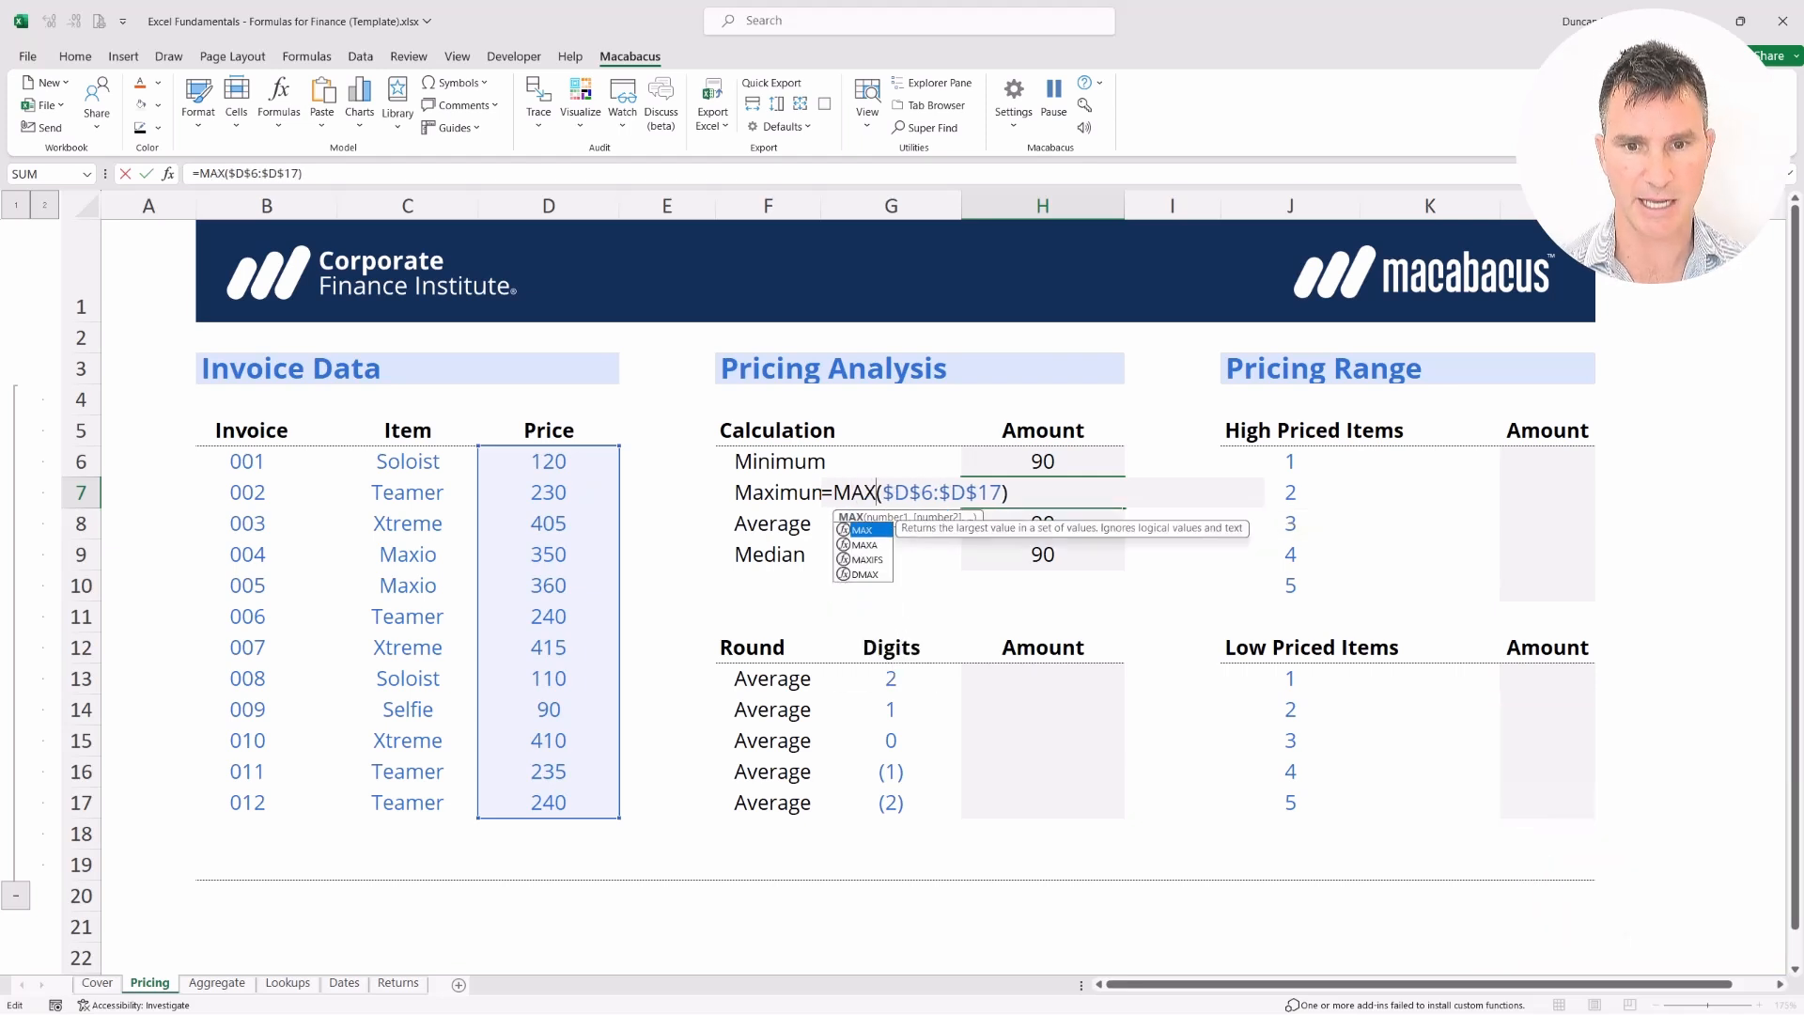
pyautogui.press('Return')
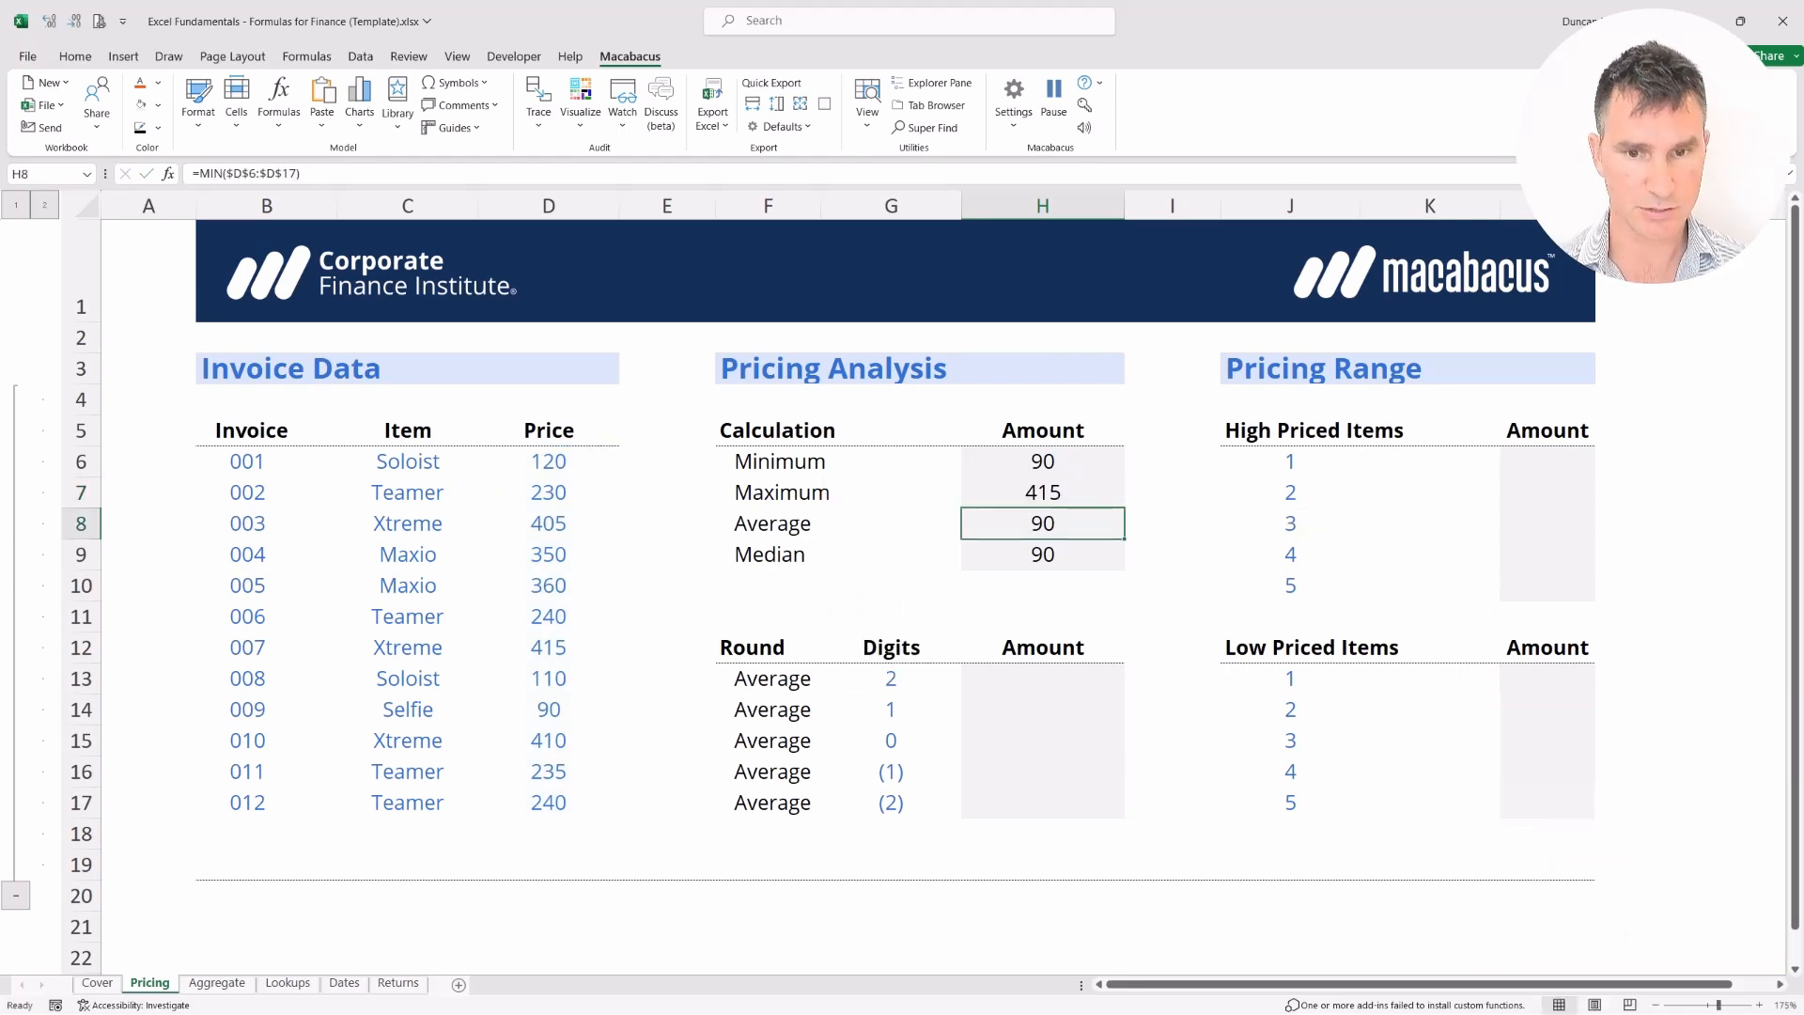
# Replace MIN with AVERAGE in H8 so Average shows 267
pyautogui.press('F2')
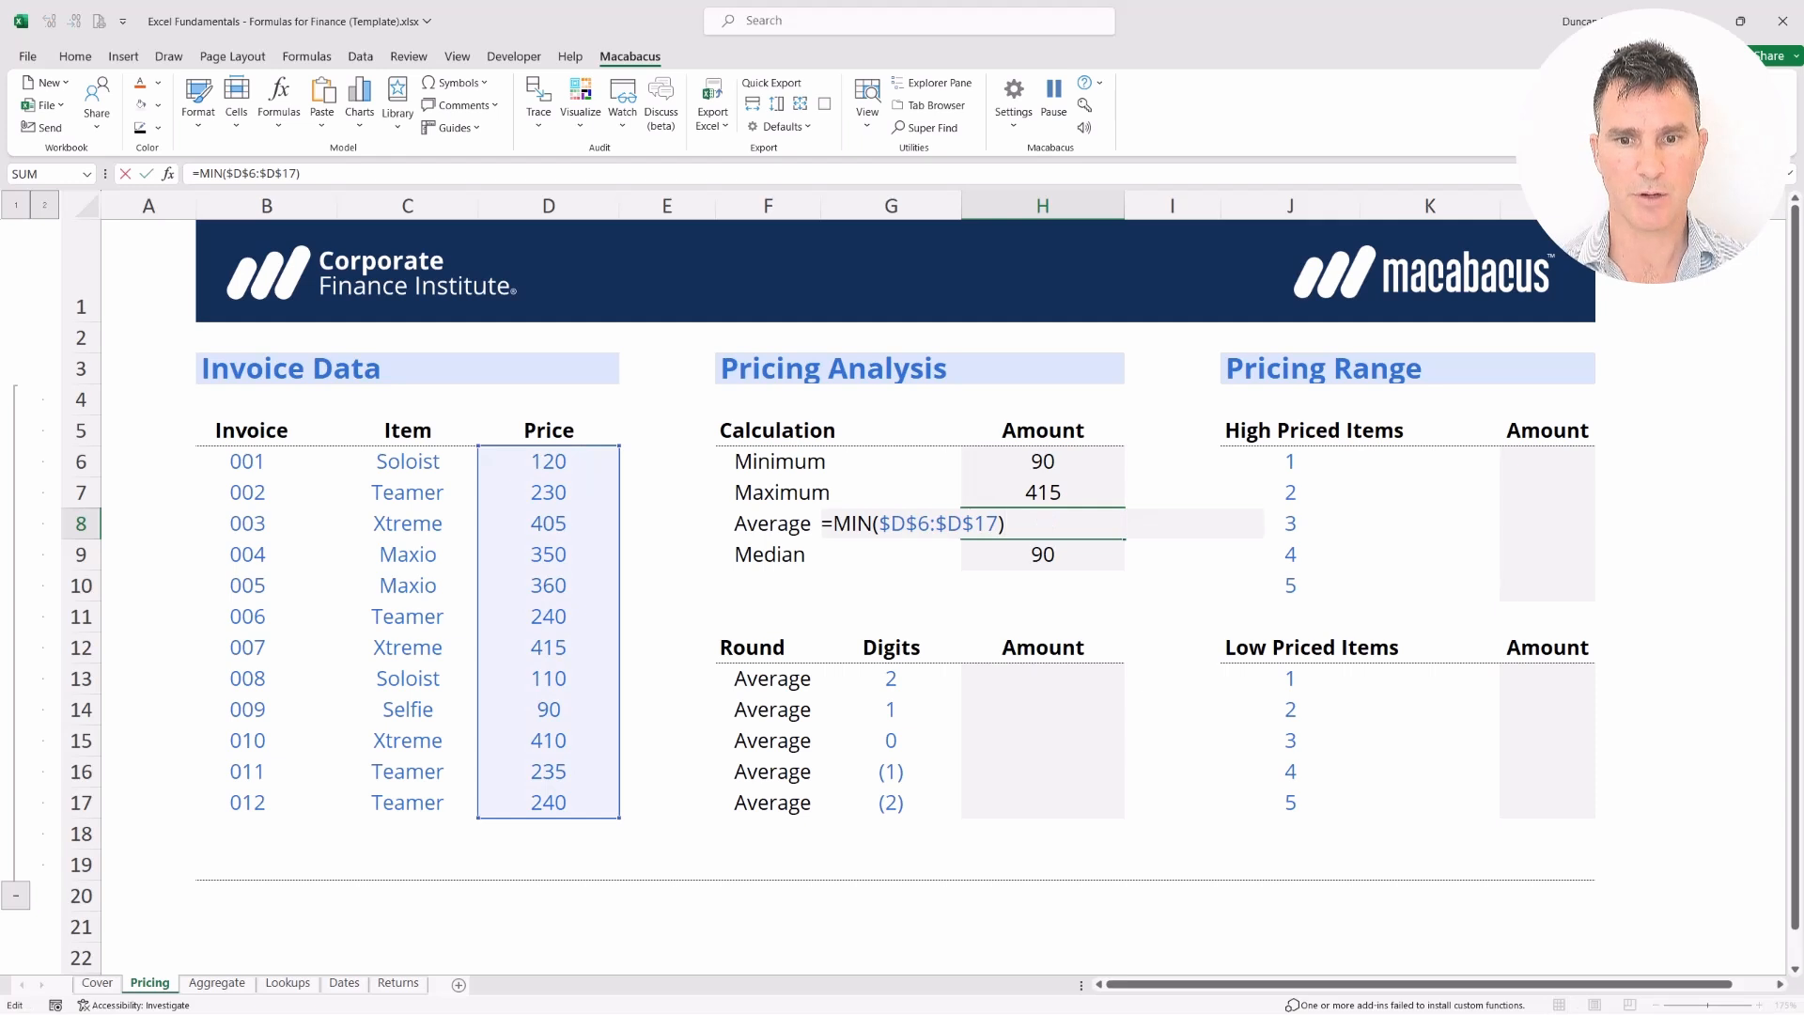
pyautogui.press('Left')
pyautogui.hotkey('shift', 'Left')
pyautogui.hotkey('shift', 'Left')
pyautogui.hotkey('shift', 'Left')
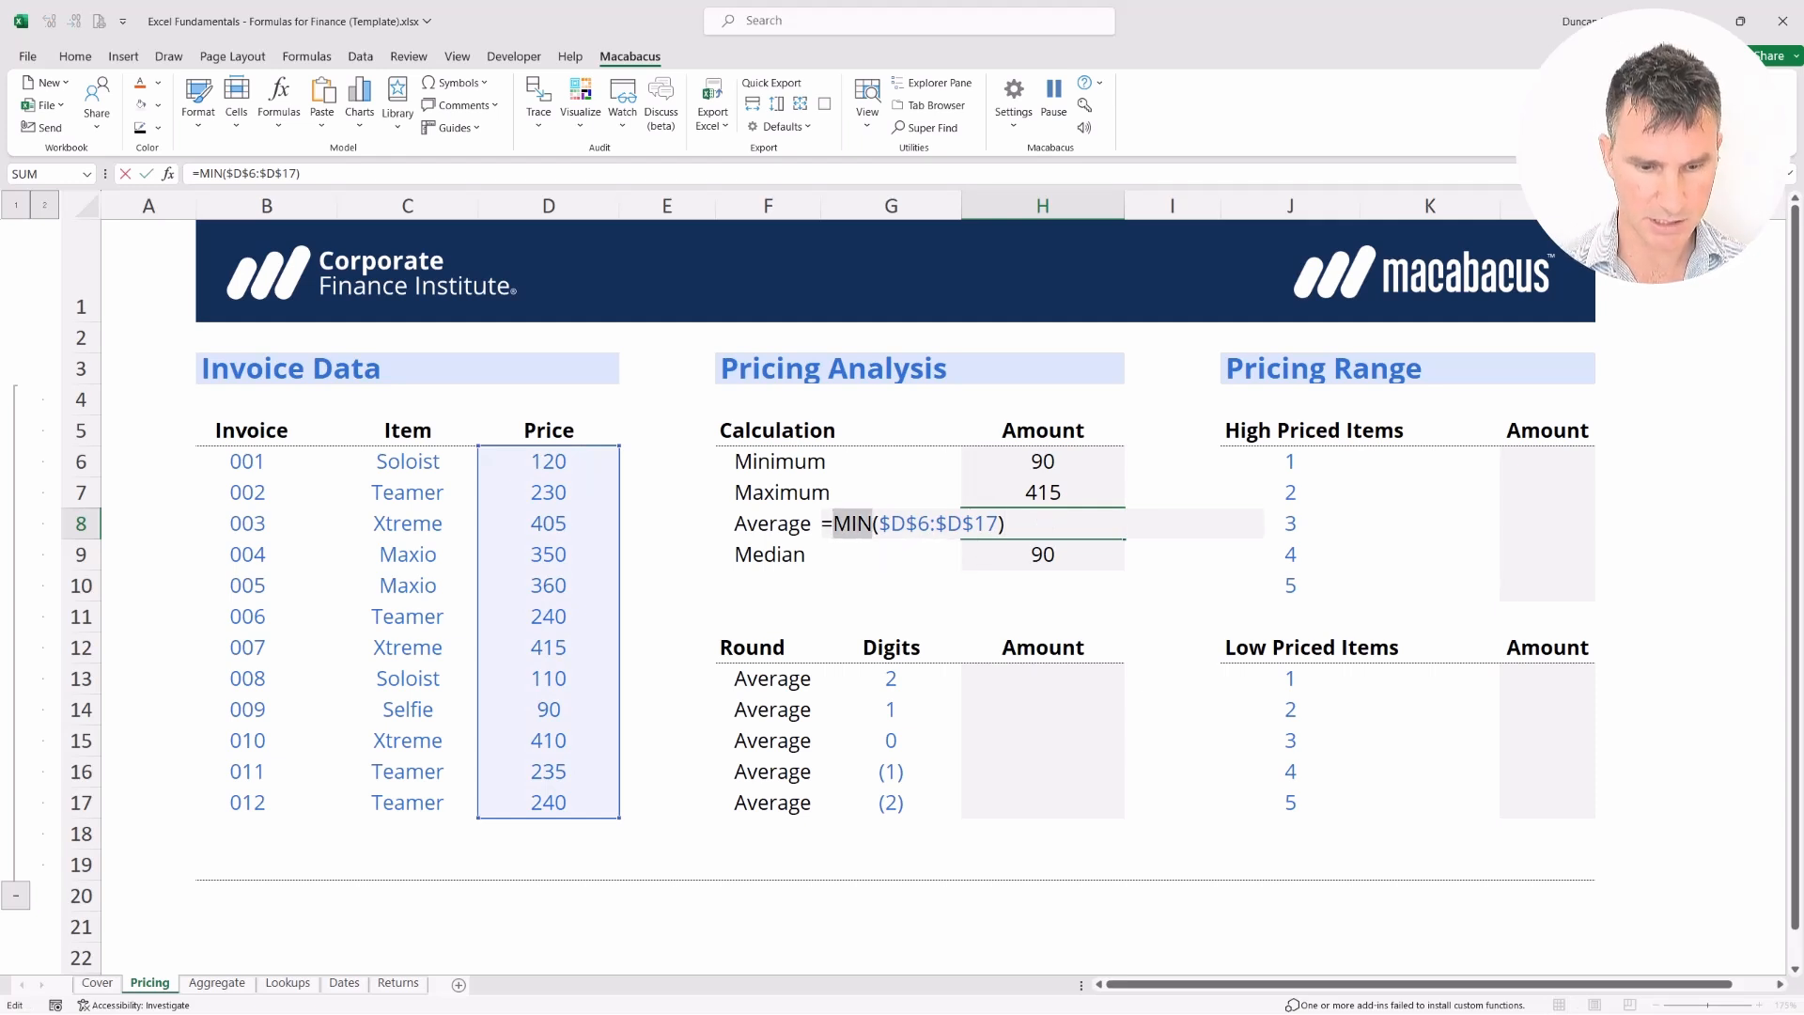
pyautogui.write('AVERAGE')
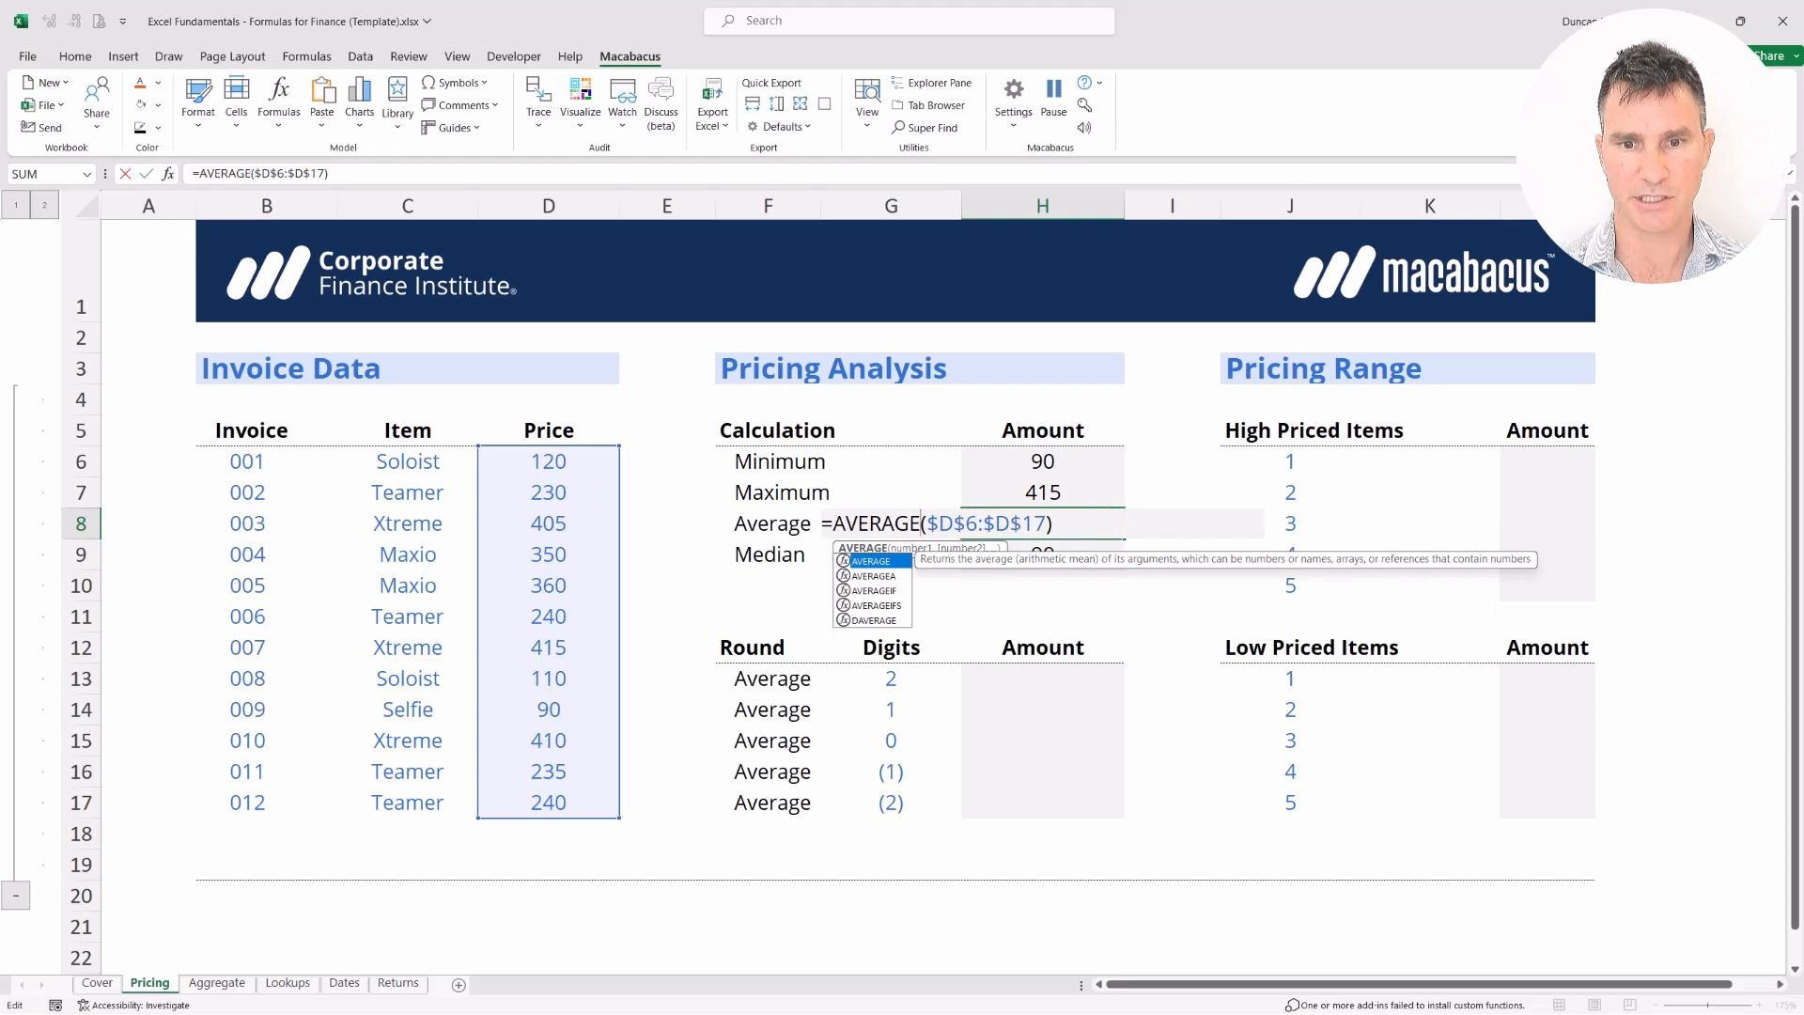
pyautogui.press('Return')
# Turn H9's MIN into MEDIAN so the Median shows 240
pyautogui.press('F2')
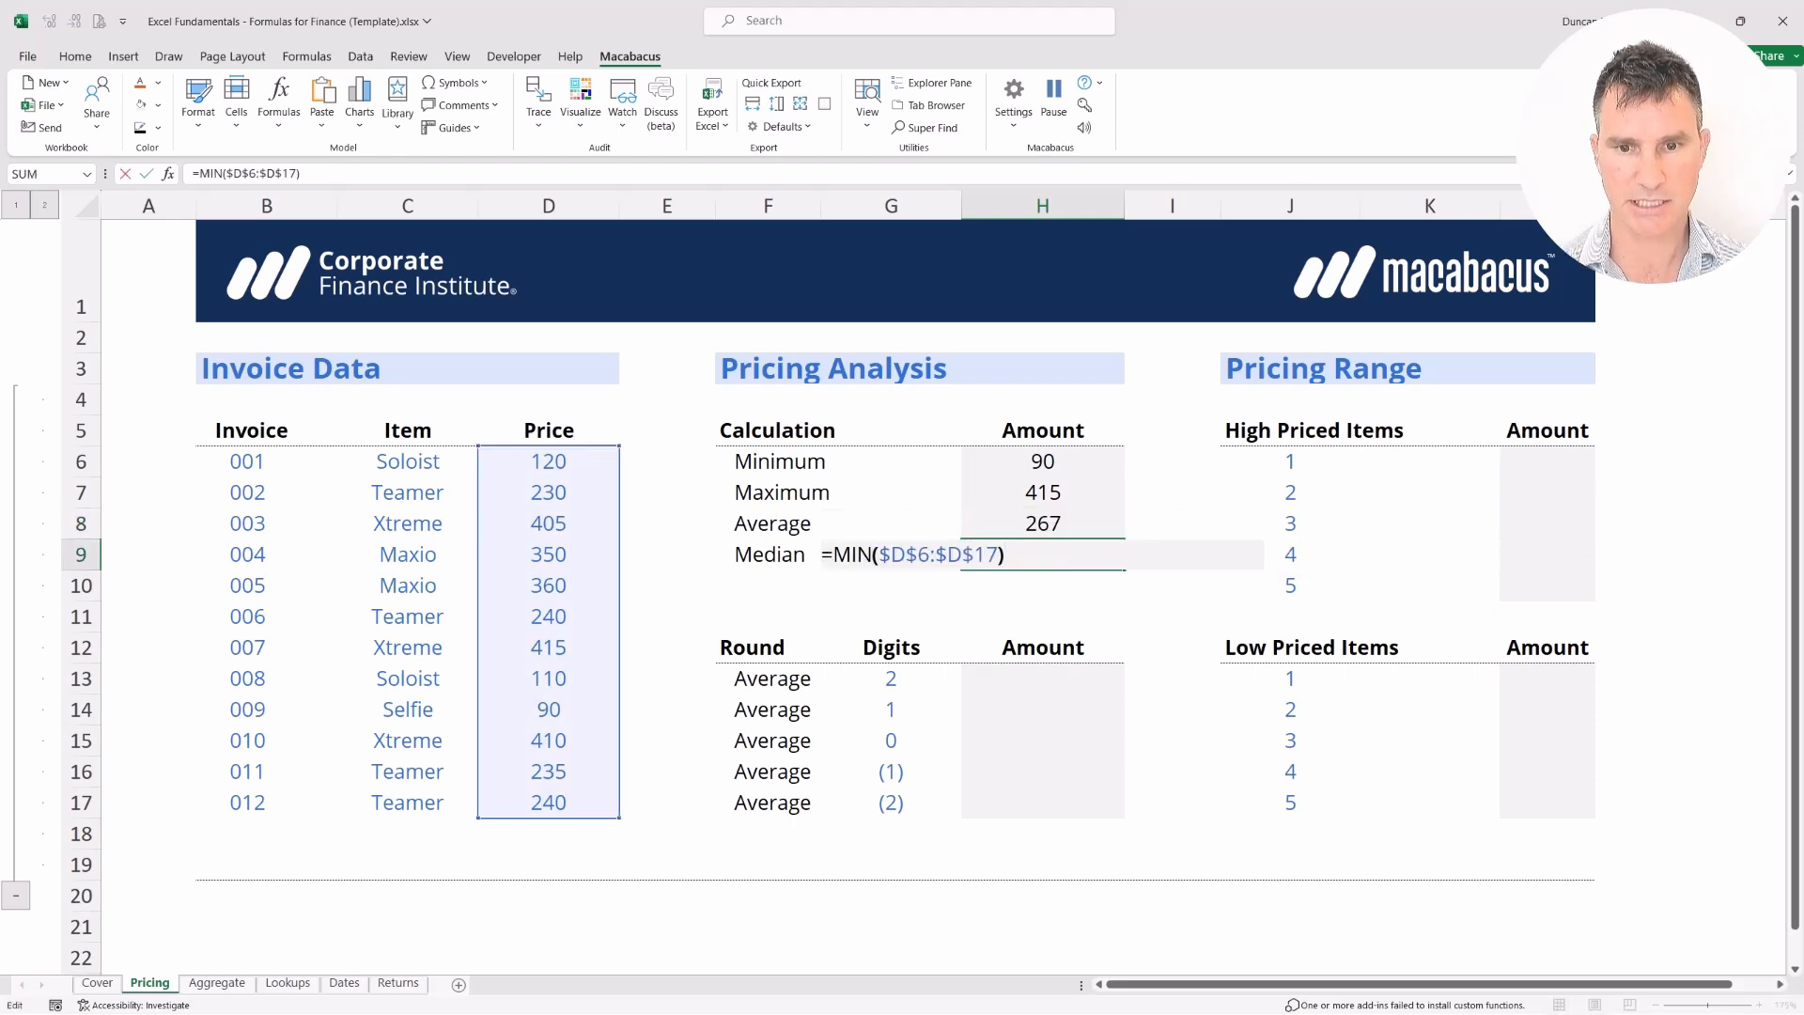
pyautogui.hotkey('ctrl', 'Left')
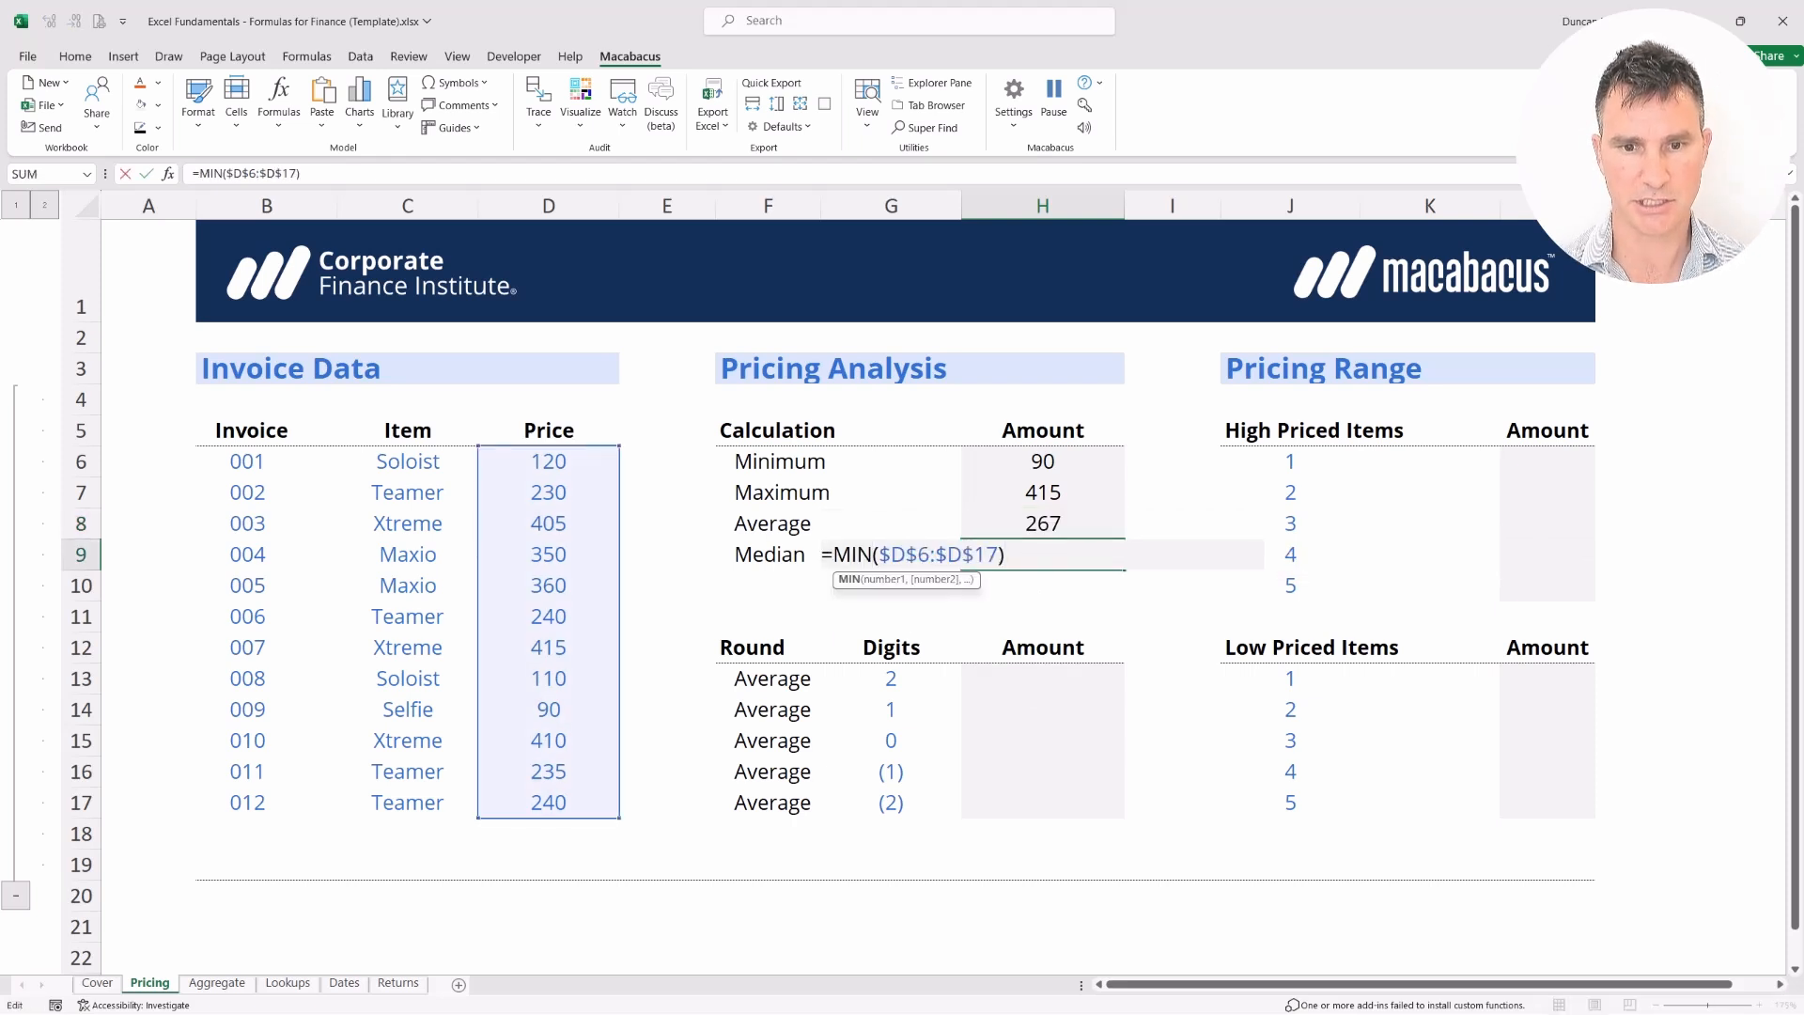
pyautogui.press('BackSpace')
pyautogui.press('BackSpace')
pyautogui.write('EDIAN')
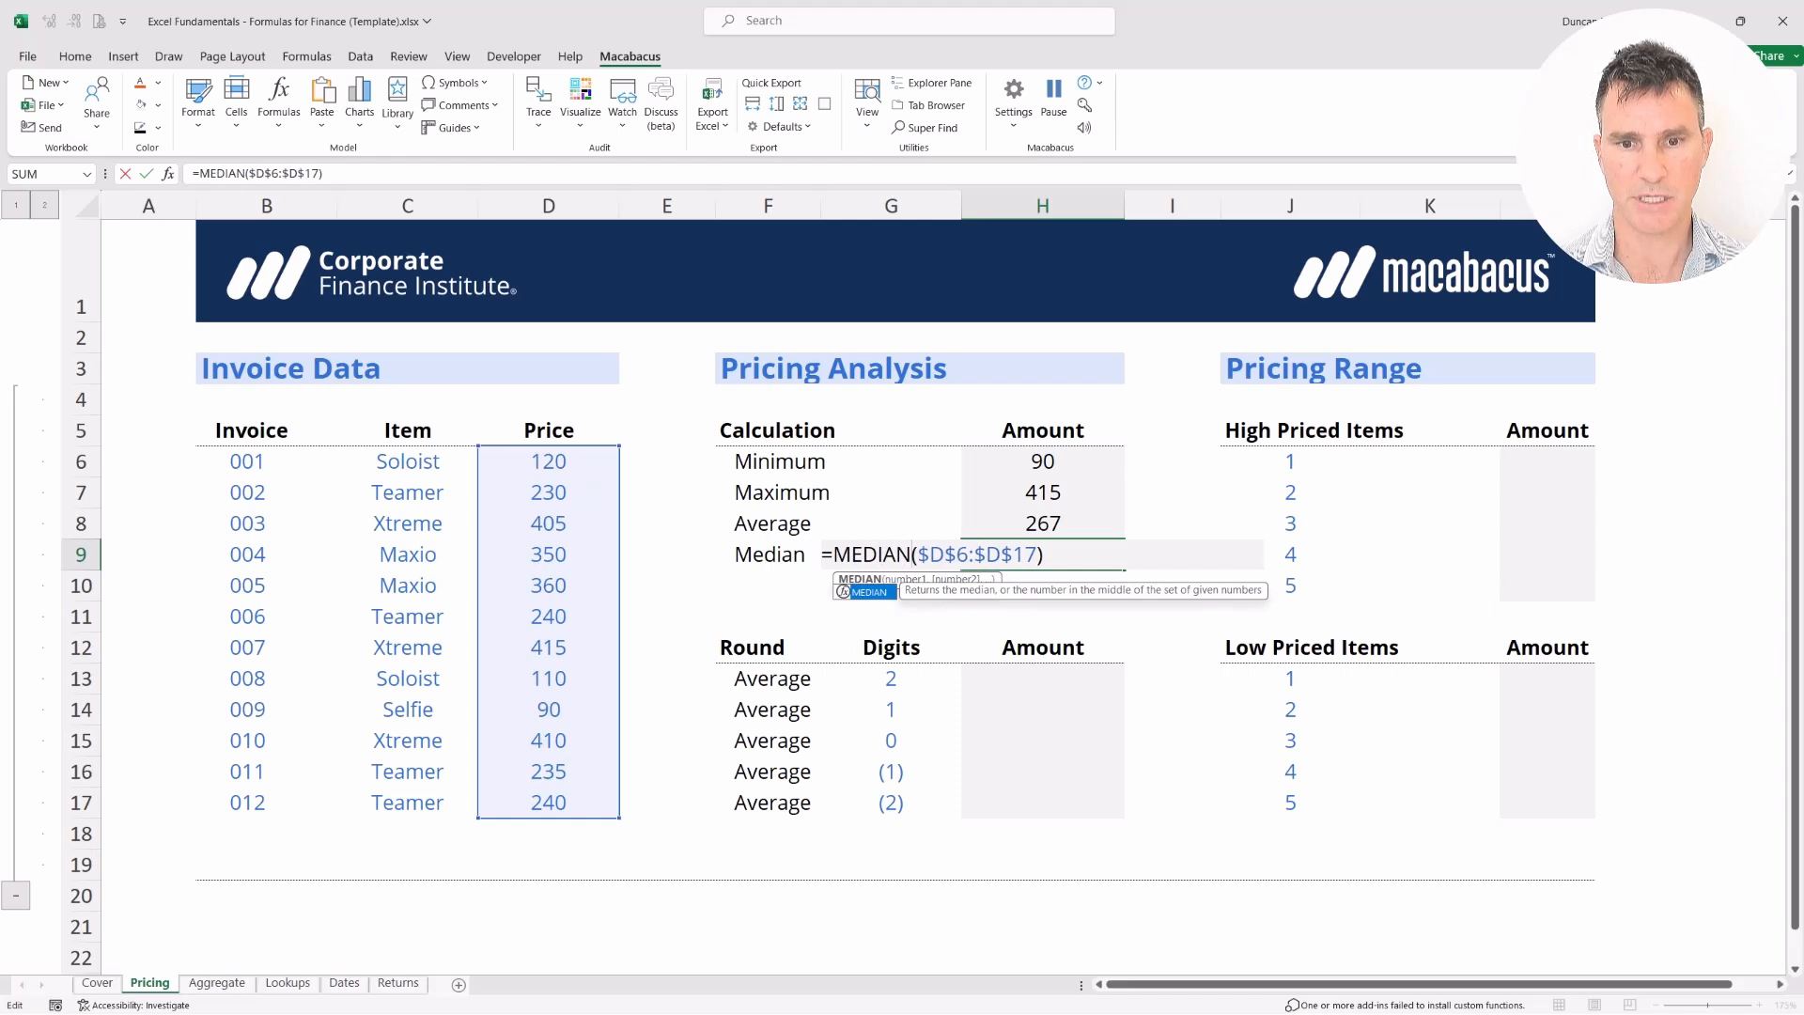
pyautogui.press('Return')
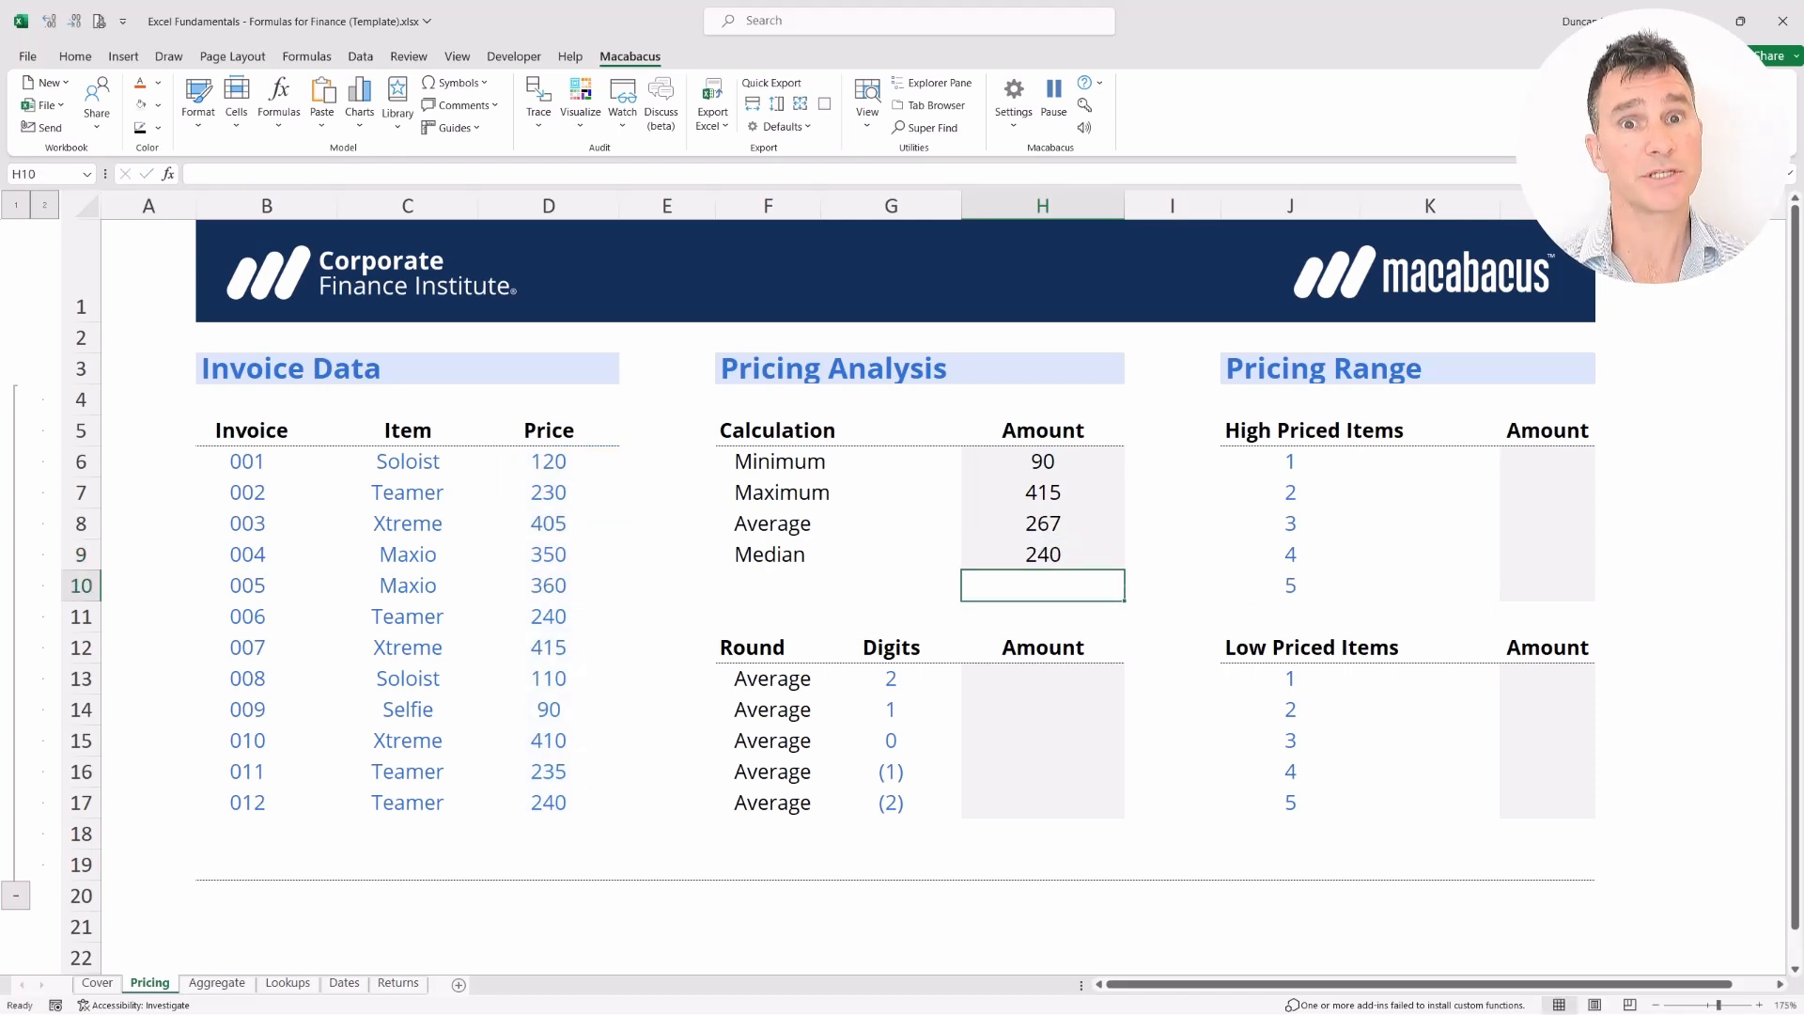
pyautogui.press('Up')
pyautogui.press('Up')
pyautogui.press('Up')
pyautogui.press('Up')
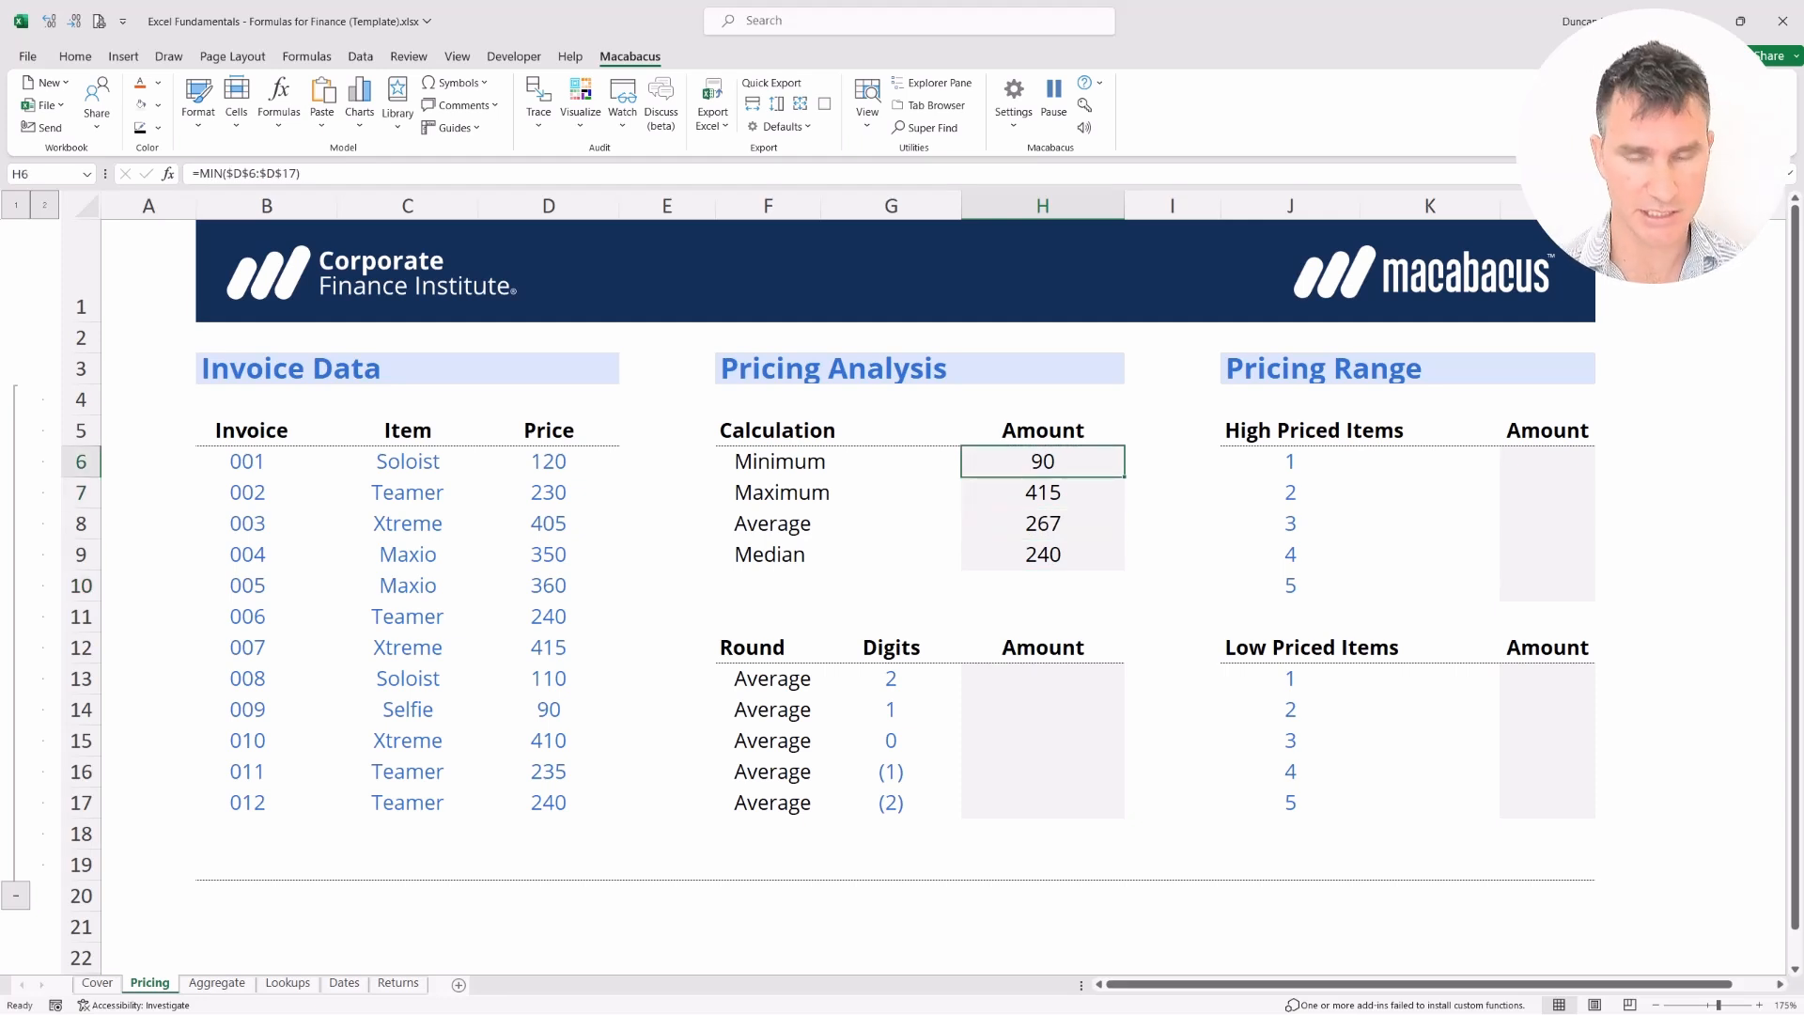
pyautogui.press('F2')
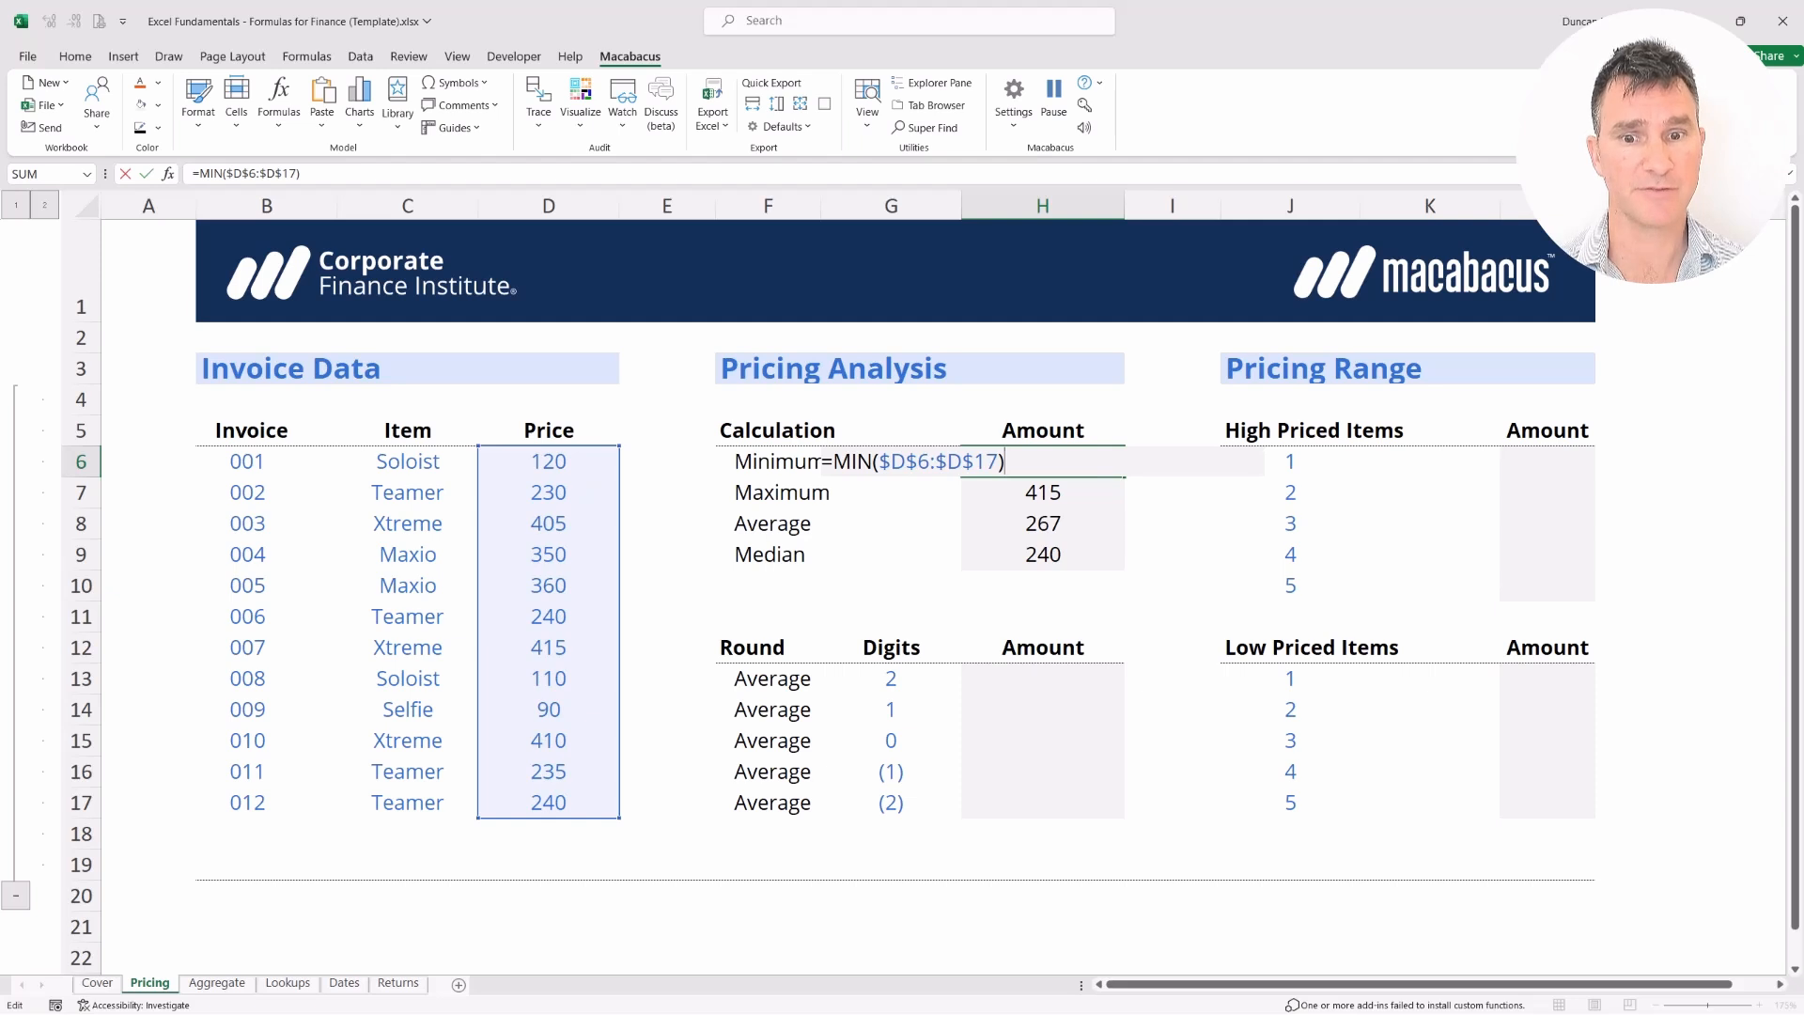
pyautogui.press('Return')
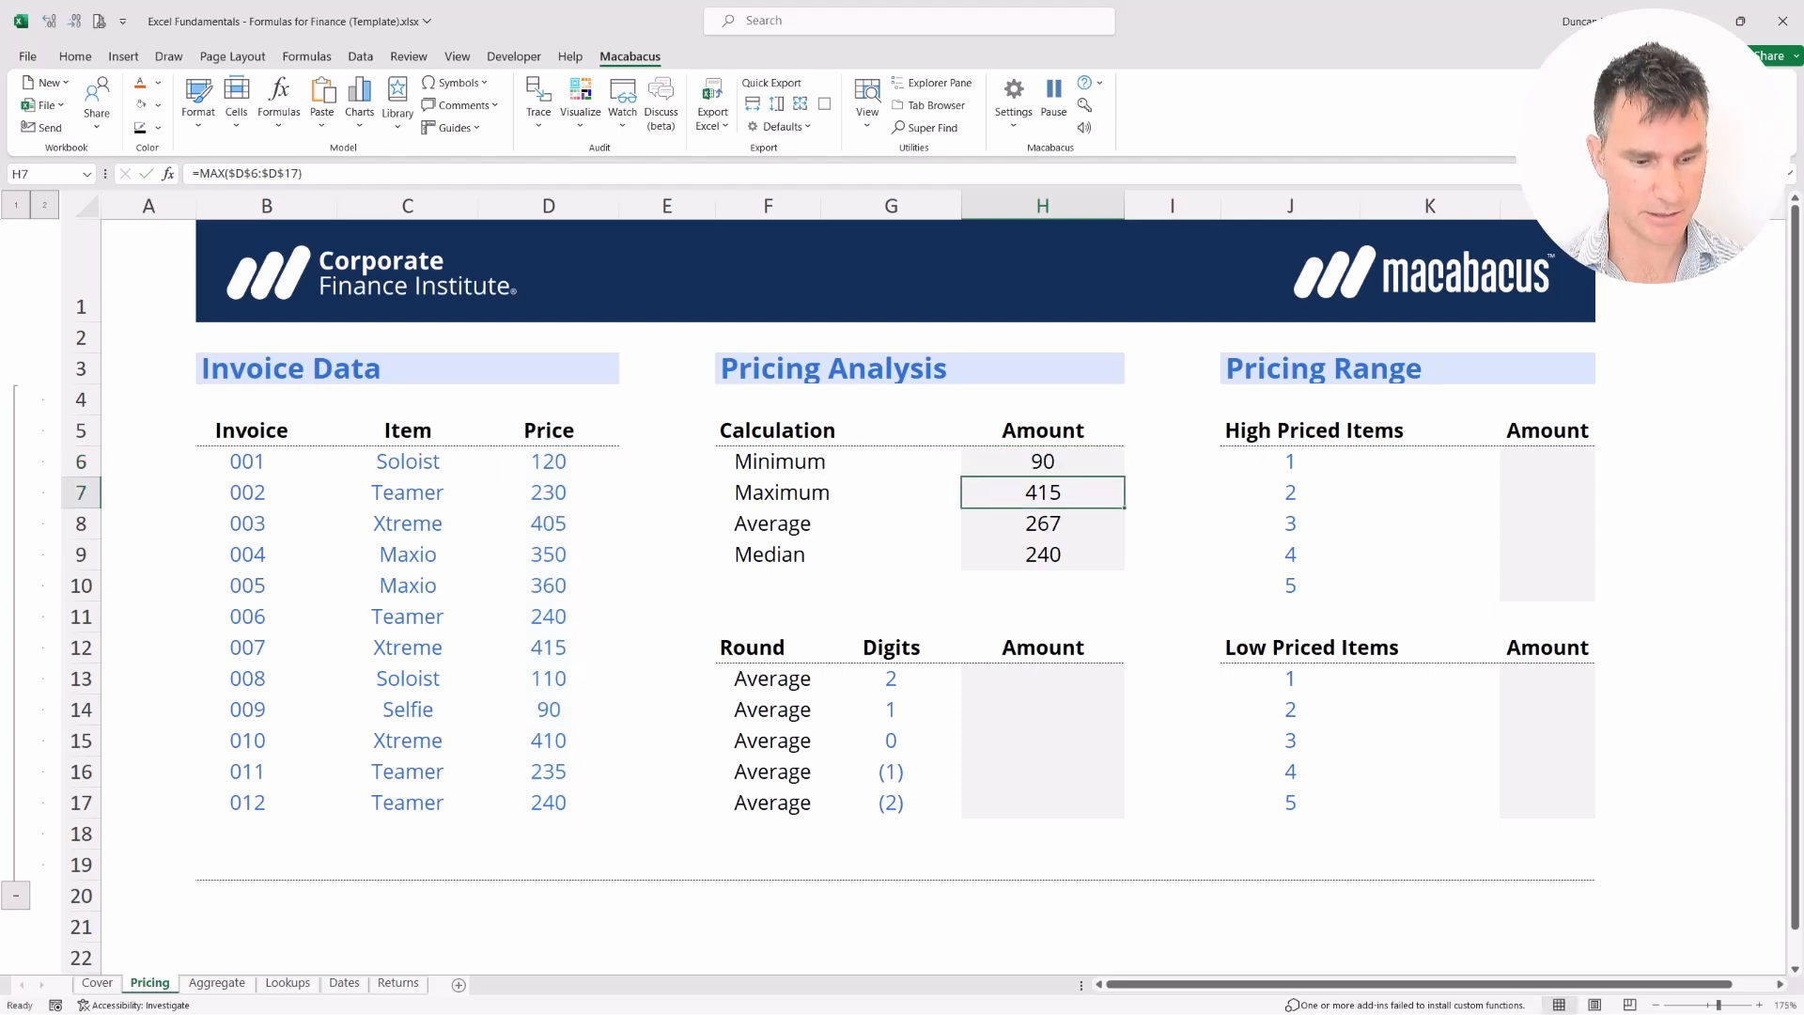
pyautogui.press('F2')
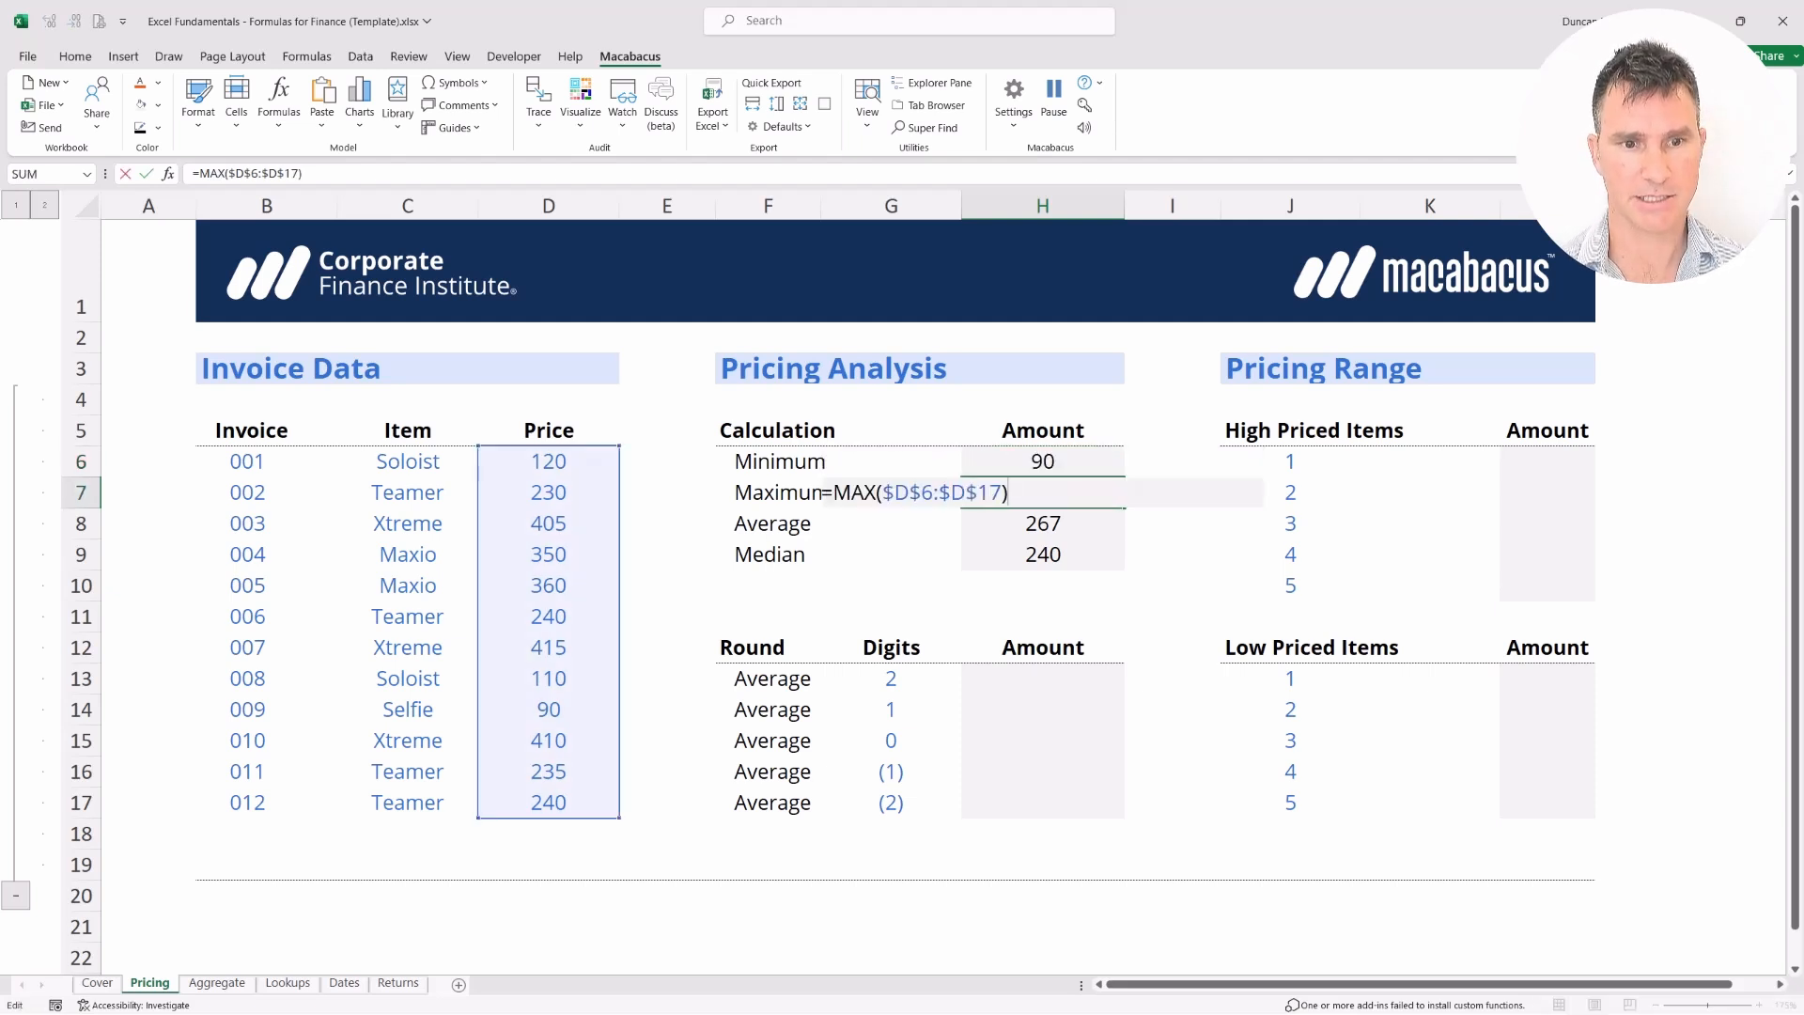
pyautogui.press('Return')
pyautogui.press('F2')
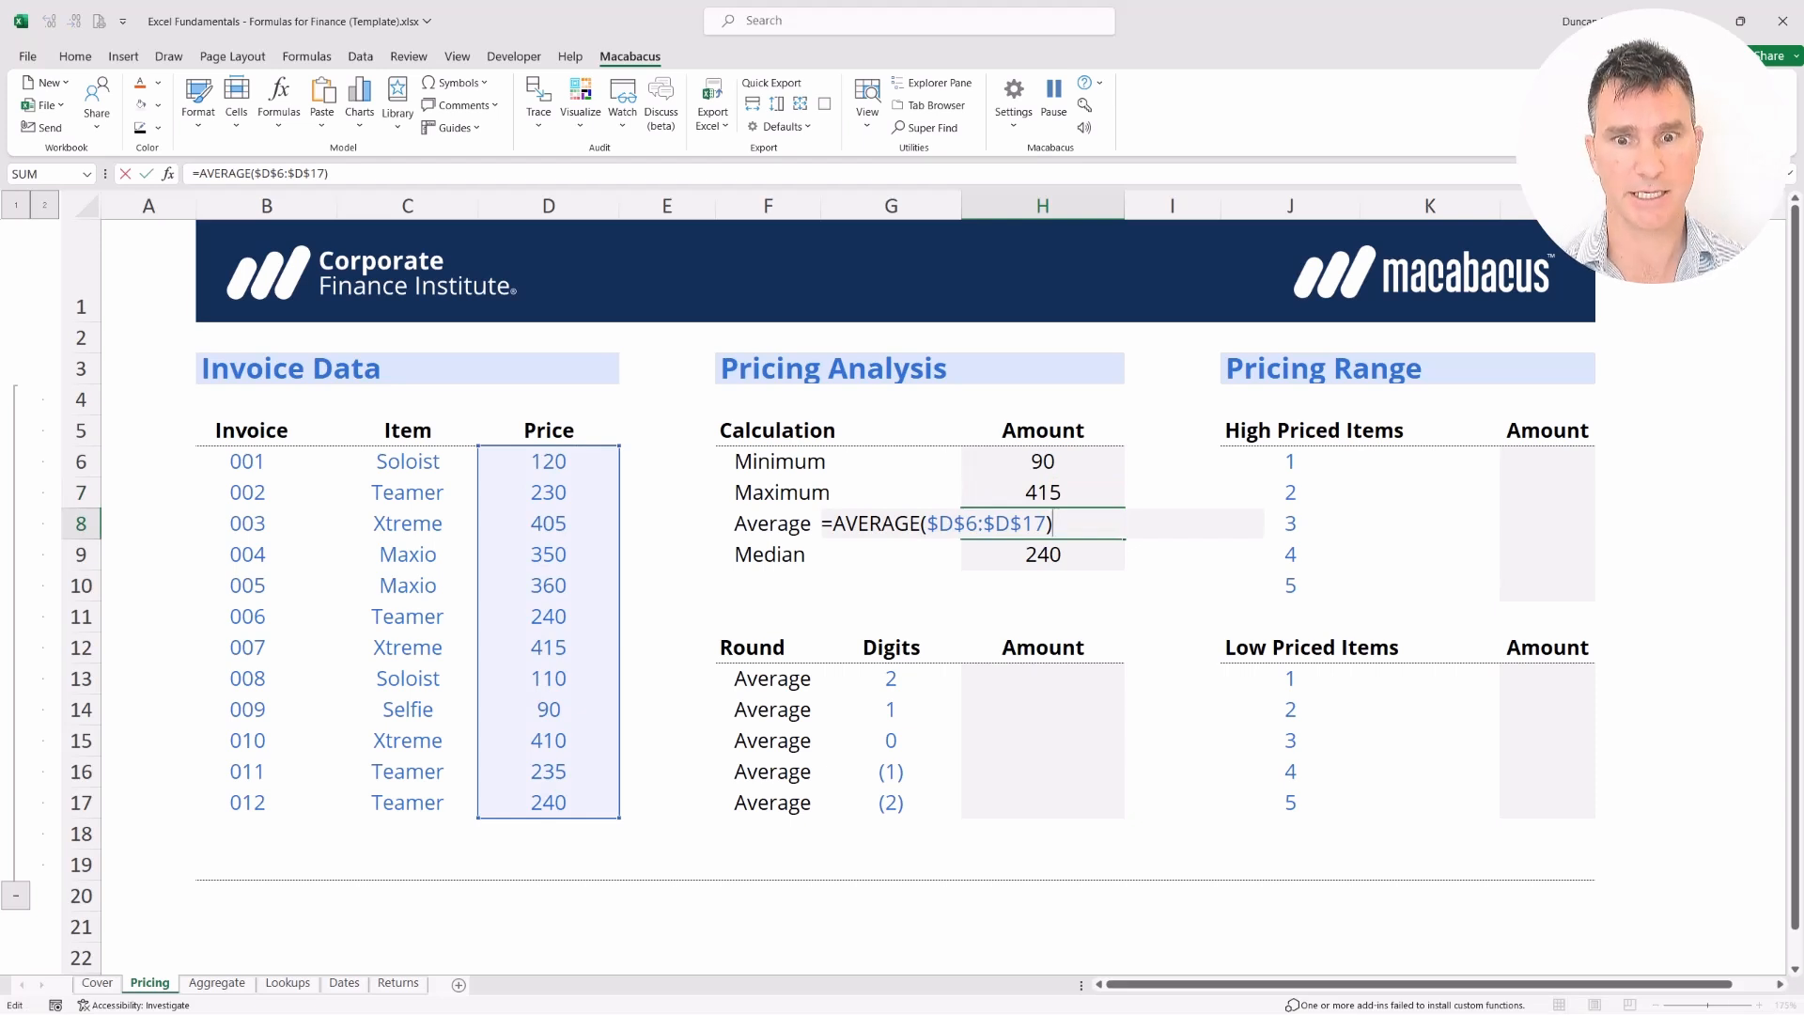
pyautogui.press('Return')
pyautogui.press('F2')
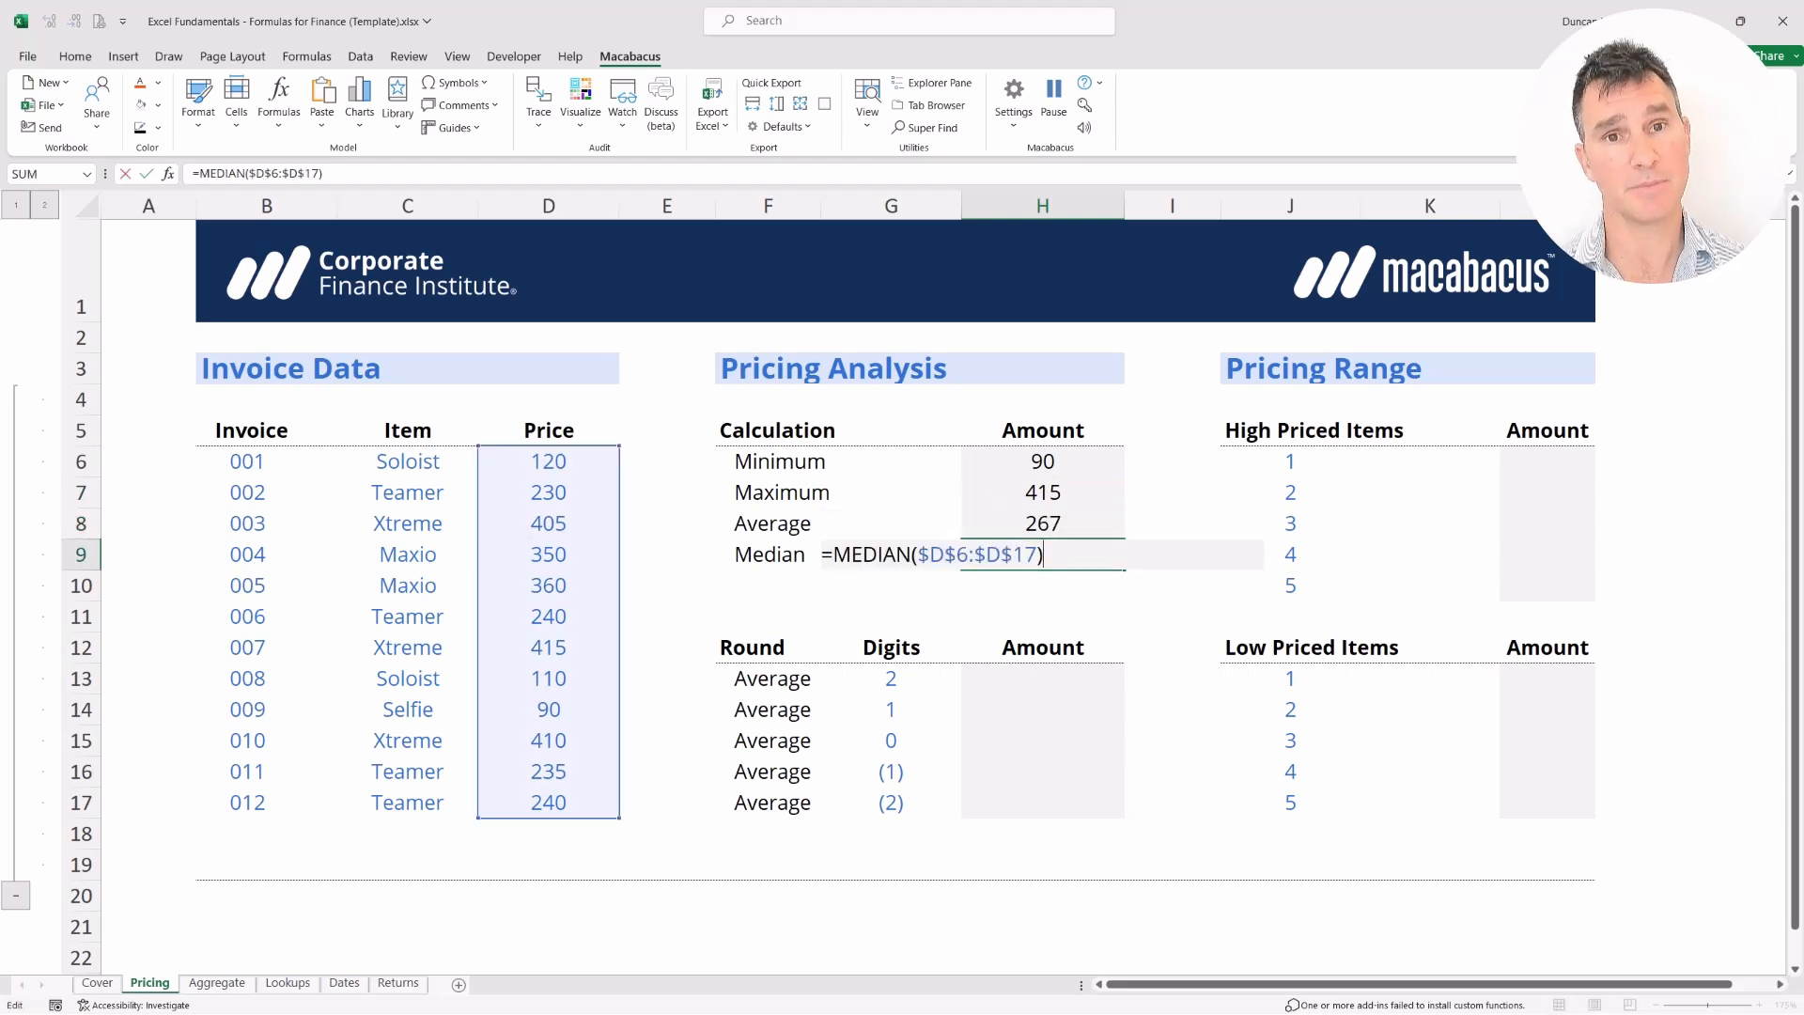
pyautogui.press('Return')
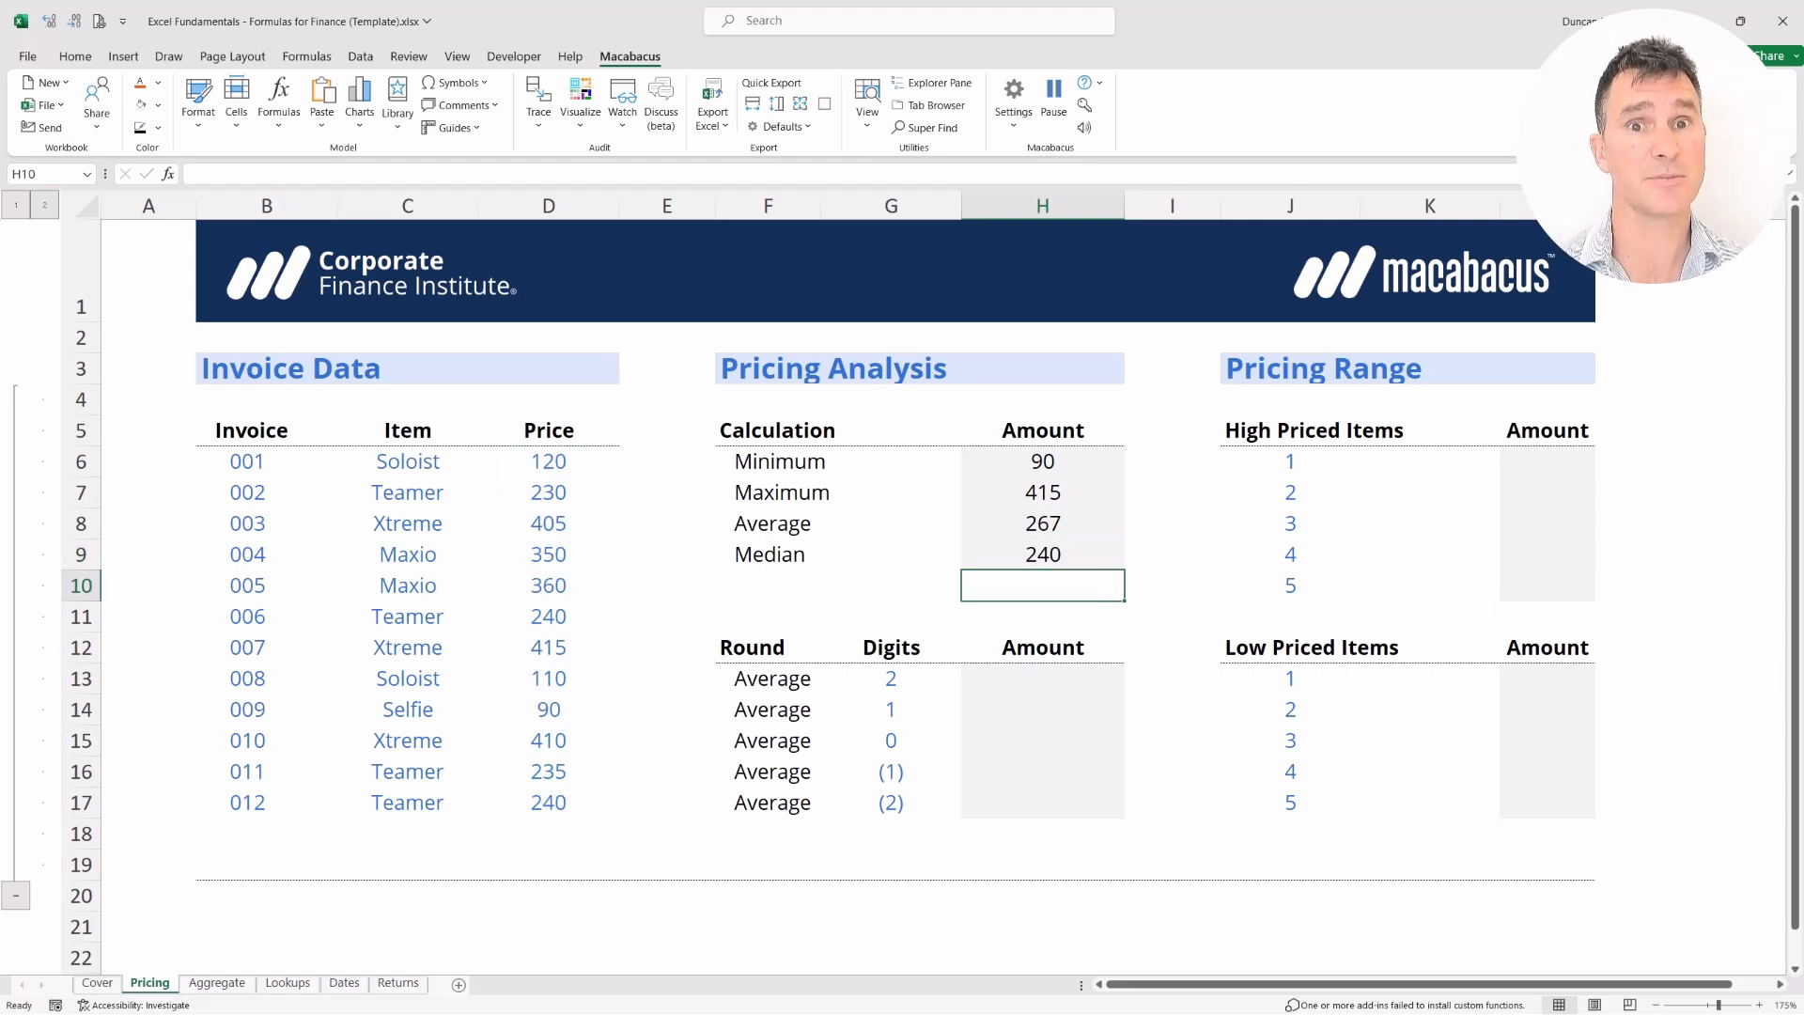
pyautogui.press('Left')
pyautogui.press('Up')
pyautogui.press('Left')
pyautogui.press('Up')
pyautogui.press('Up')
pyautogui.press('Up')
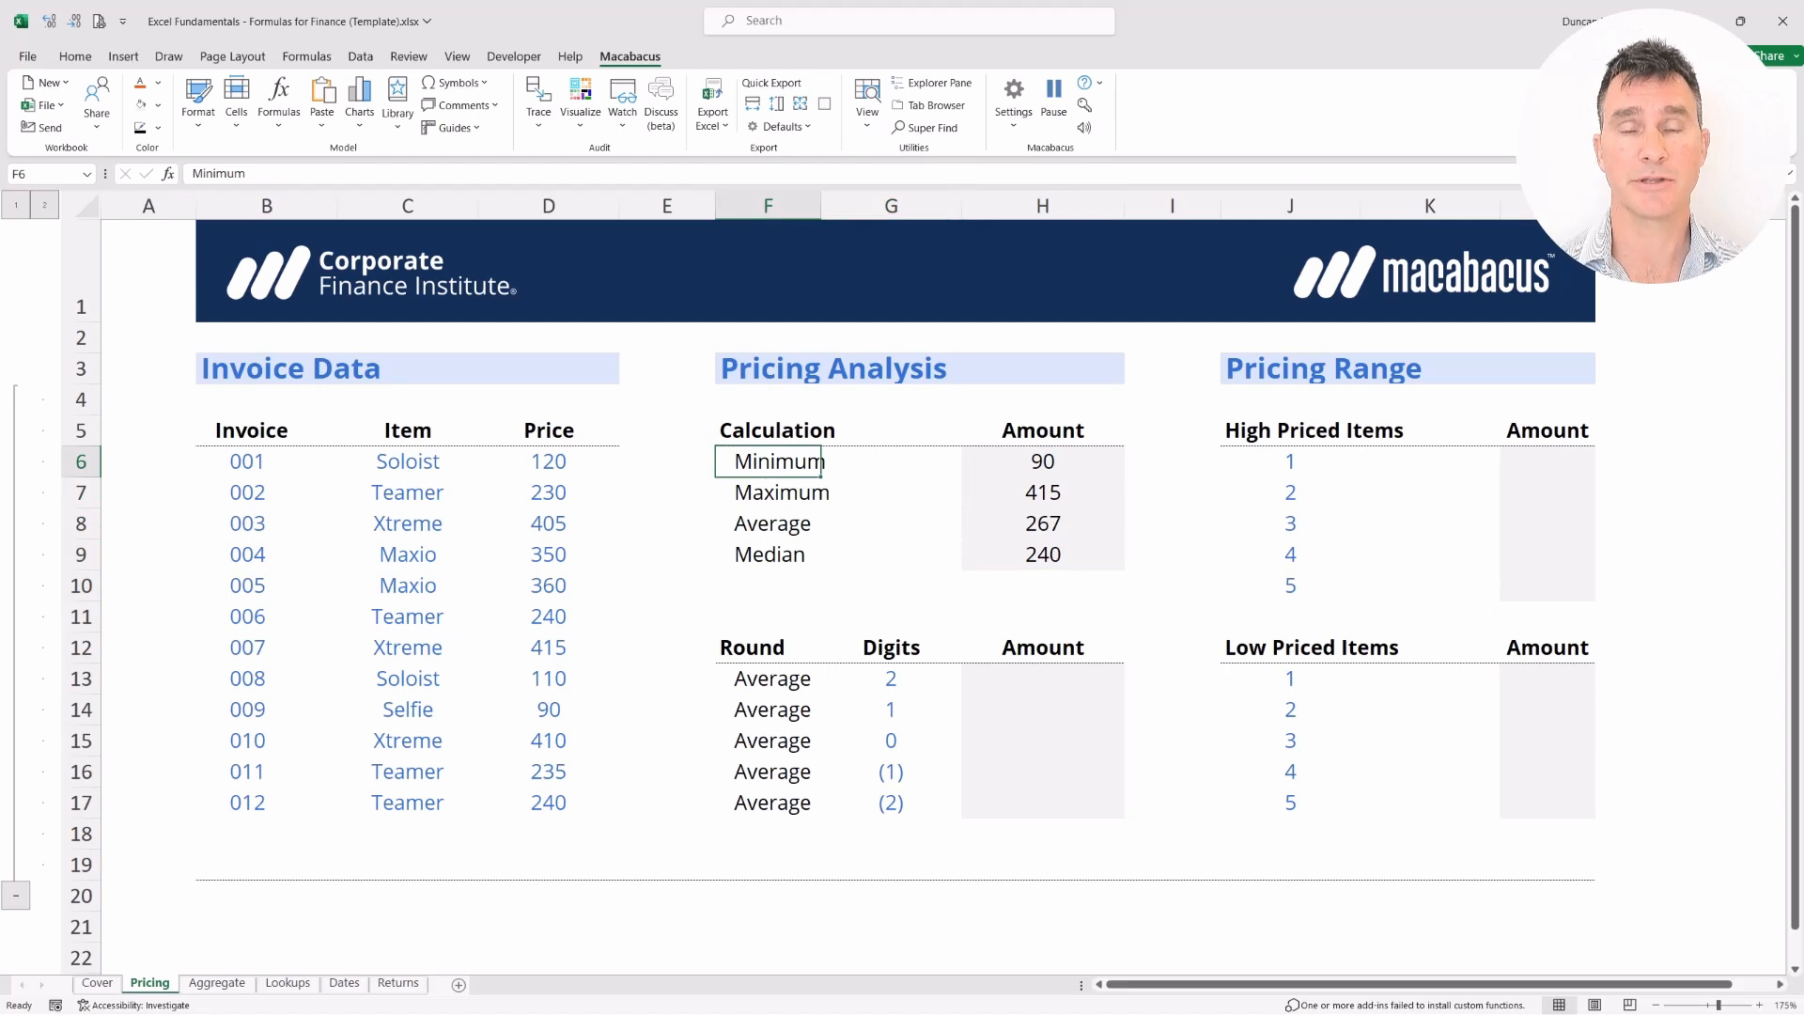
pyautogui.hotkey('shift', 'Right')
pyautogui.hotkey('shift', 'Right')
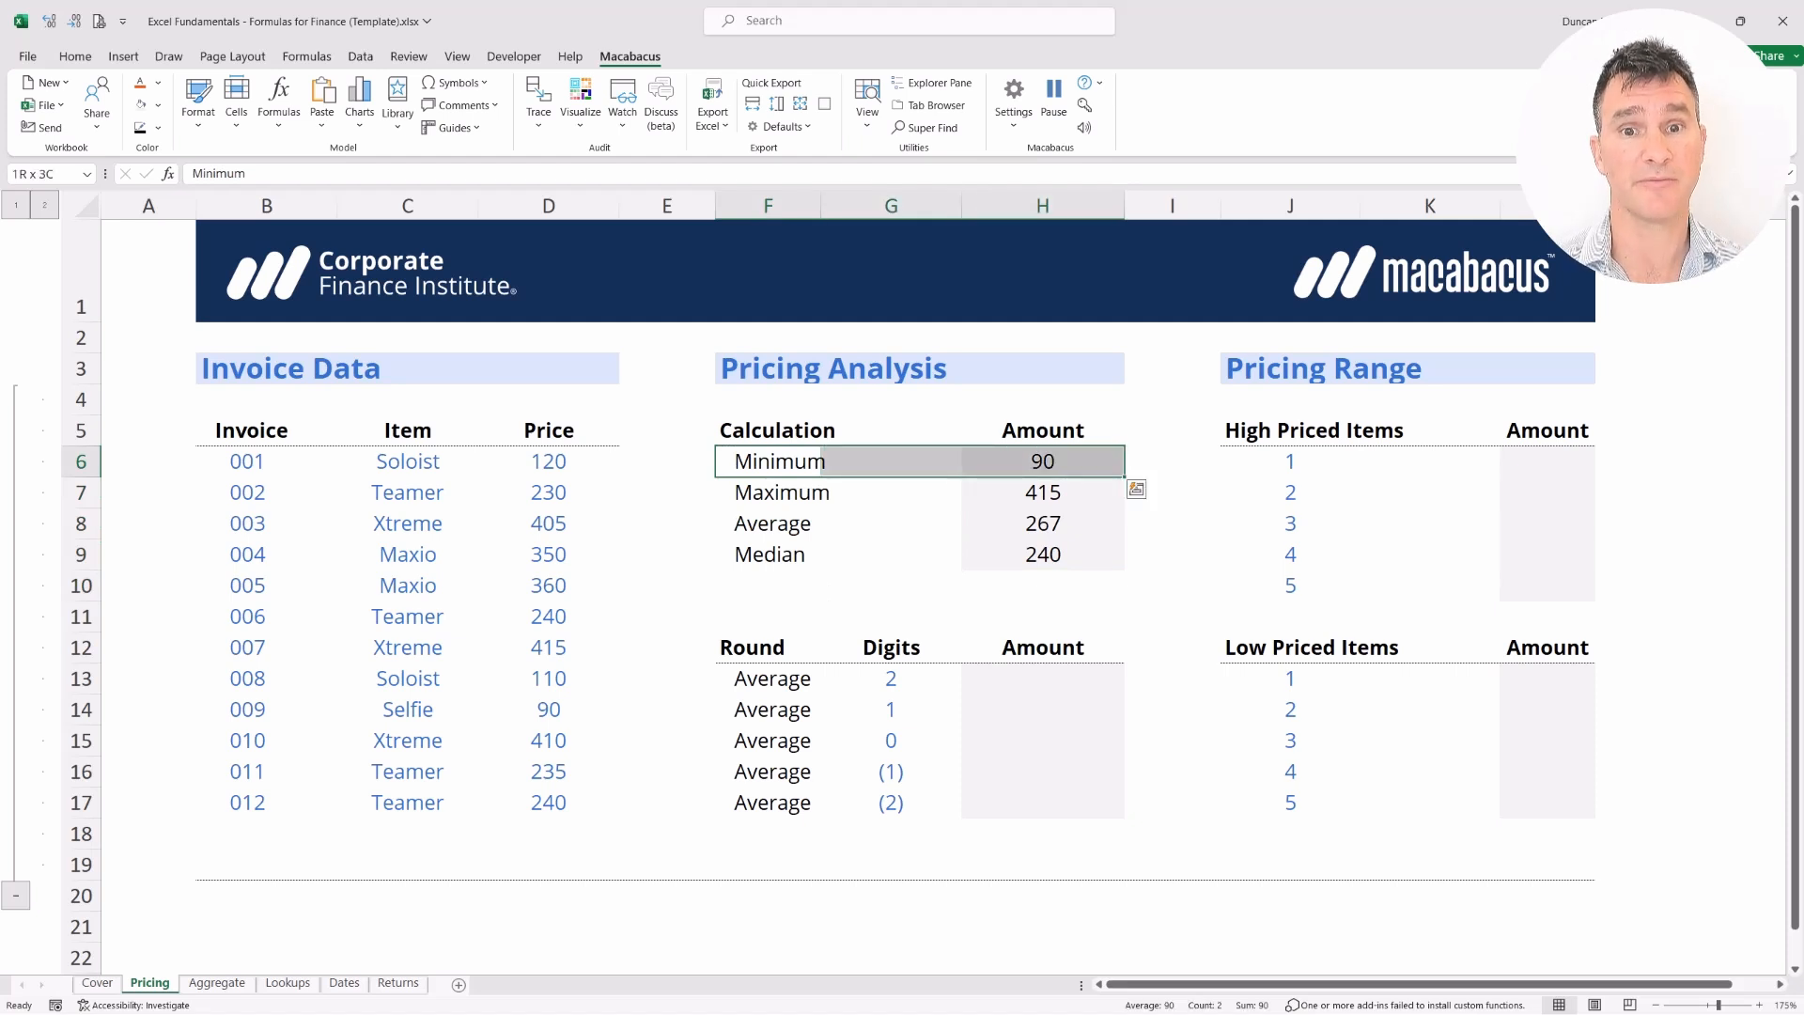
pyautogui.hotkey('shift', 'Down')
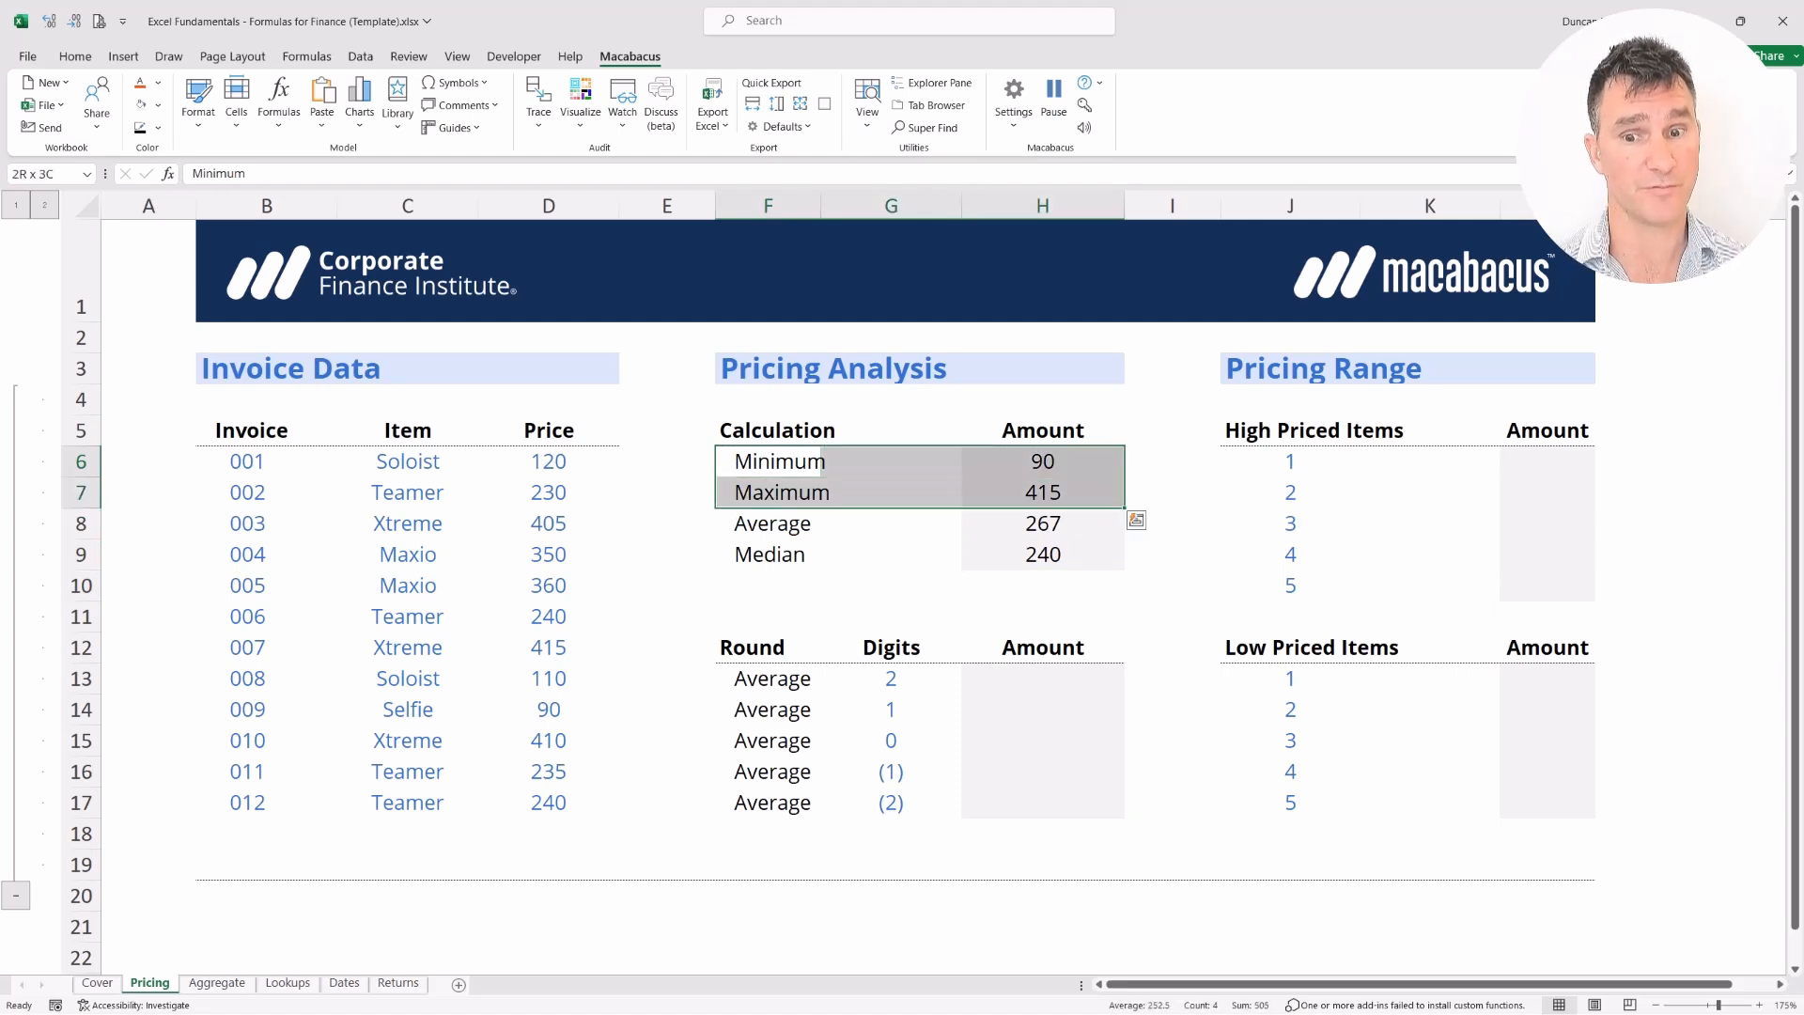
pyautogui.hotkey('shift', 'Down')
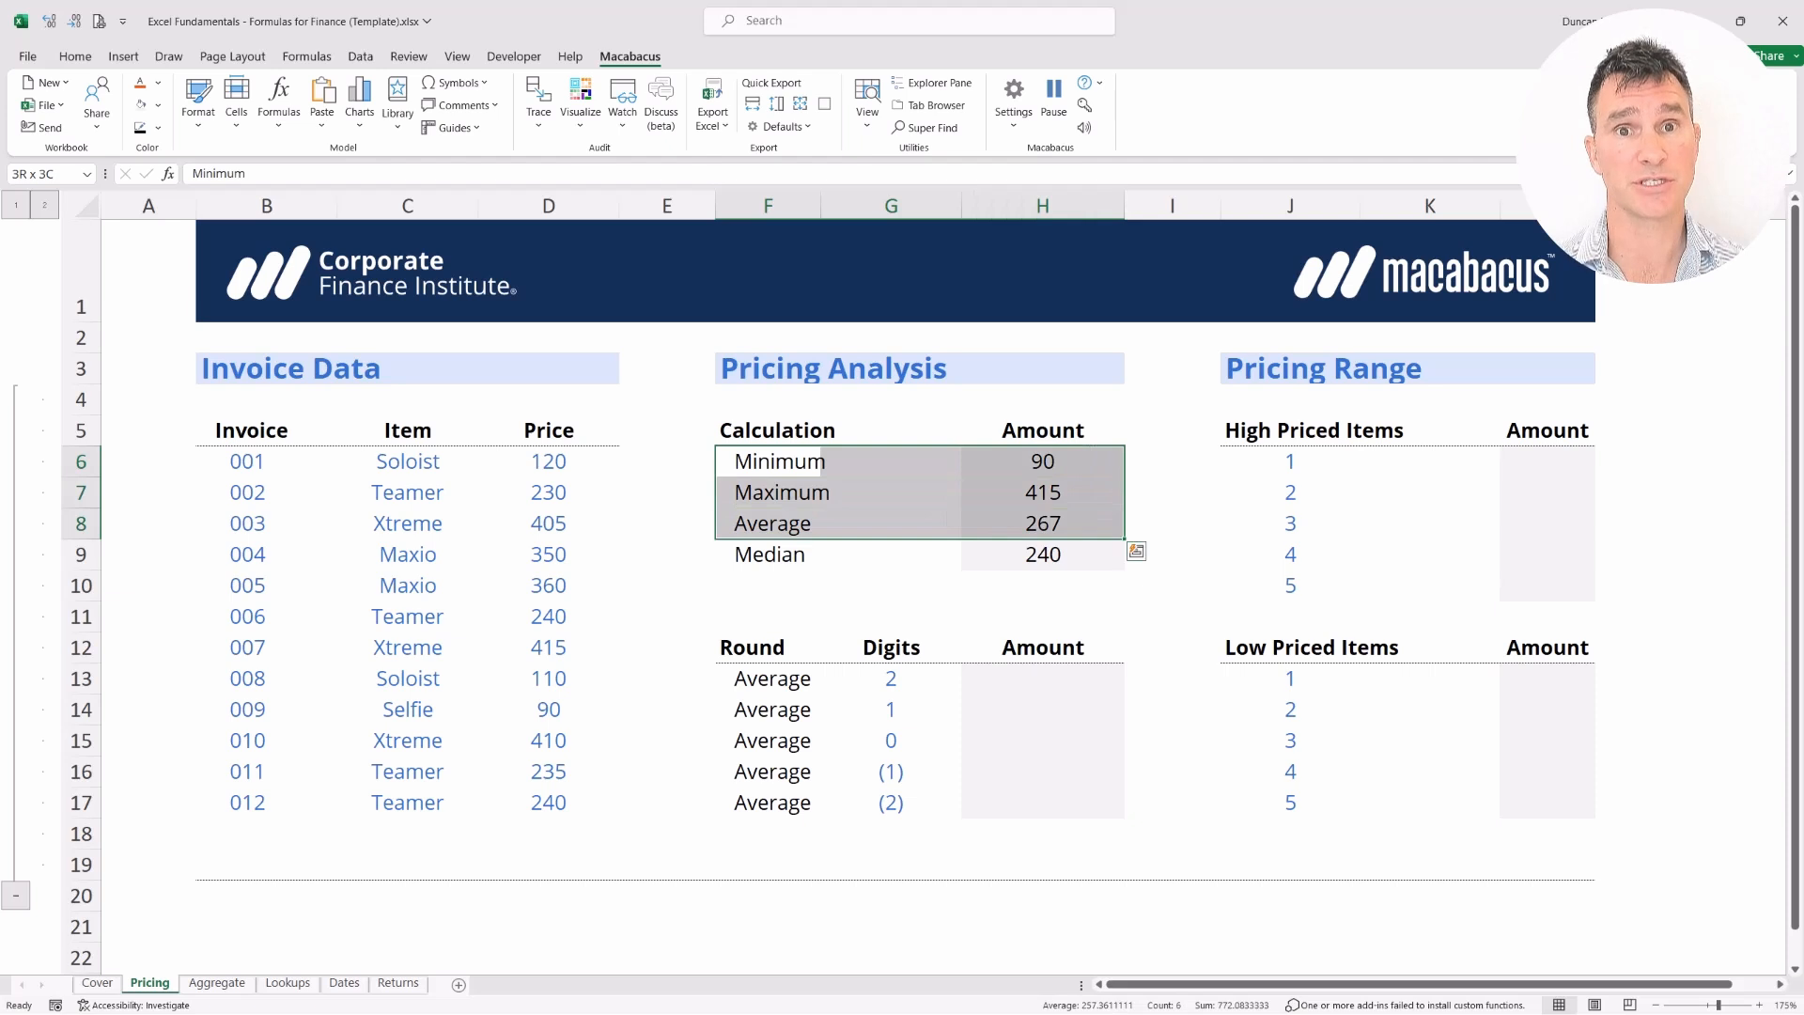
pyautogui.hotkey('shift', 'Down')
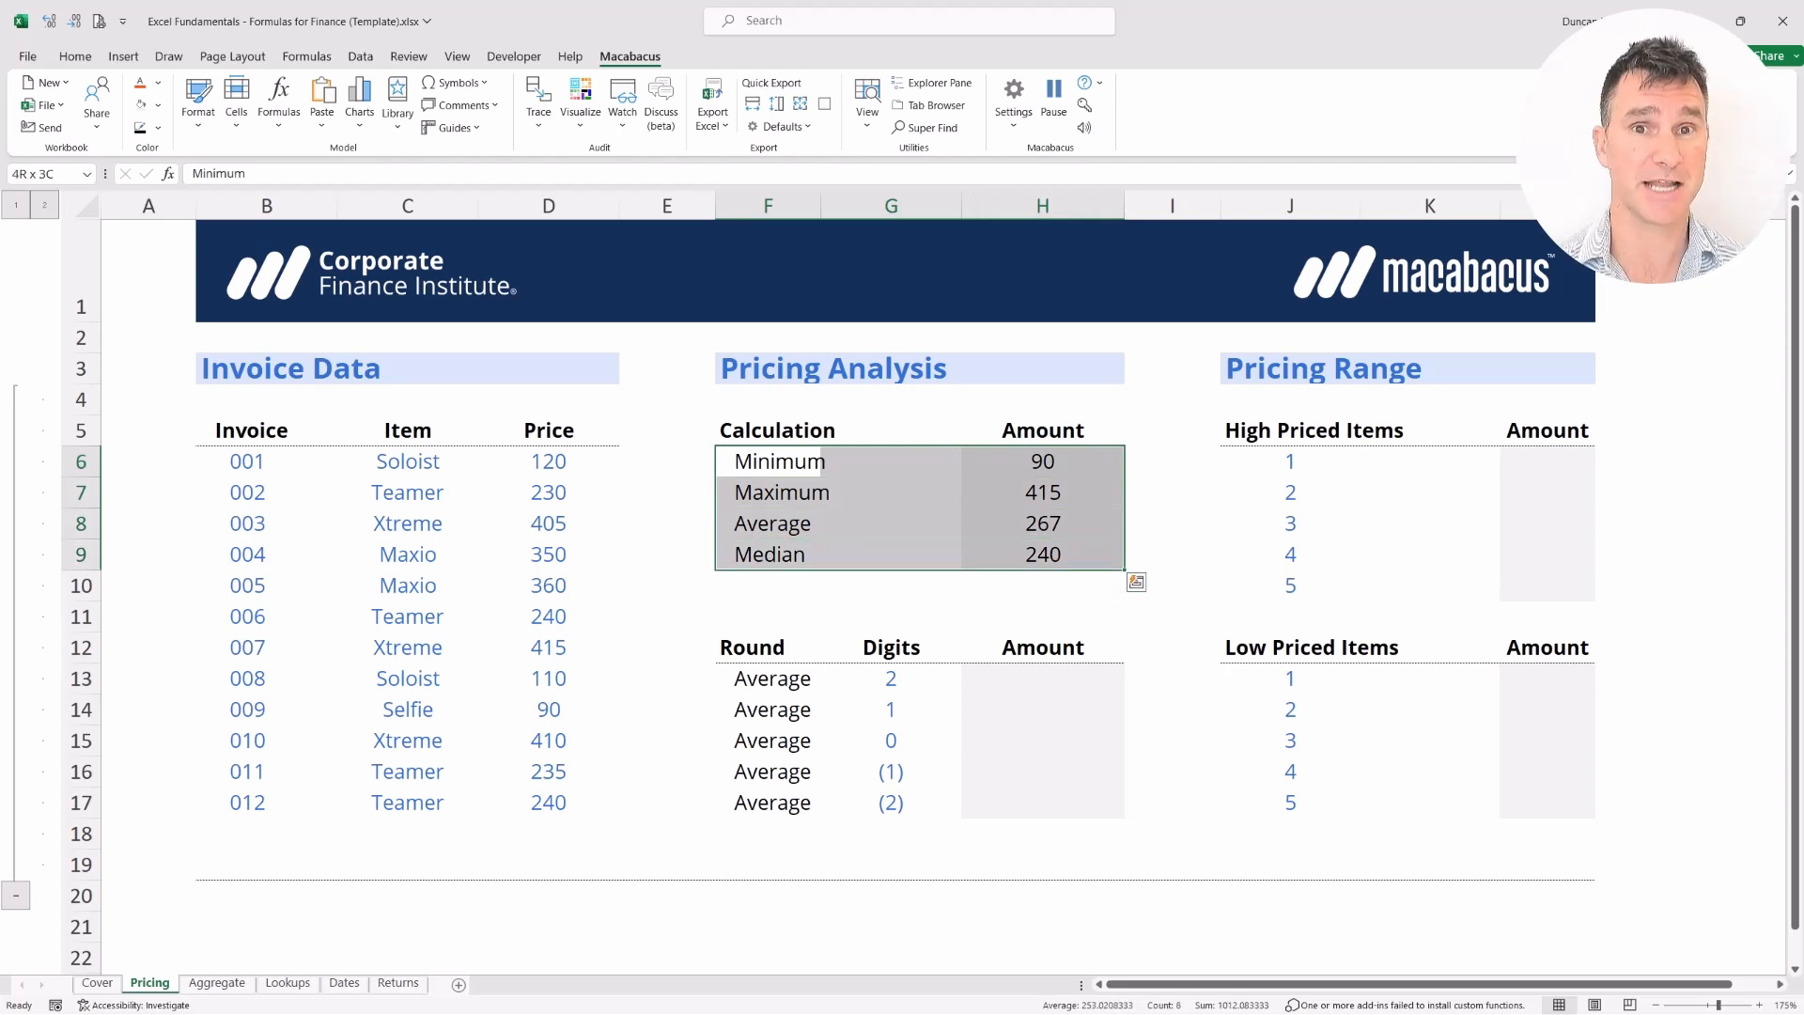
pyautogui.press('Down')
pyautogui.press('Down')
pyautogui.press('Down')
pyautogui.press('Down')
pyautogui.press('Down')
pyautogui.press('Down')
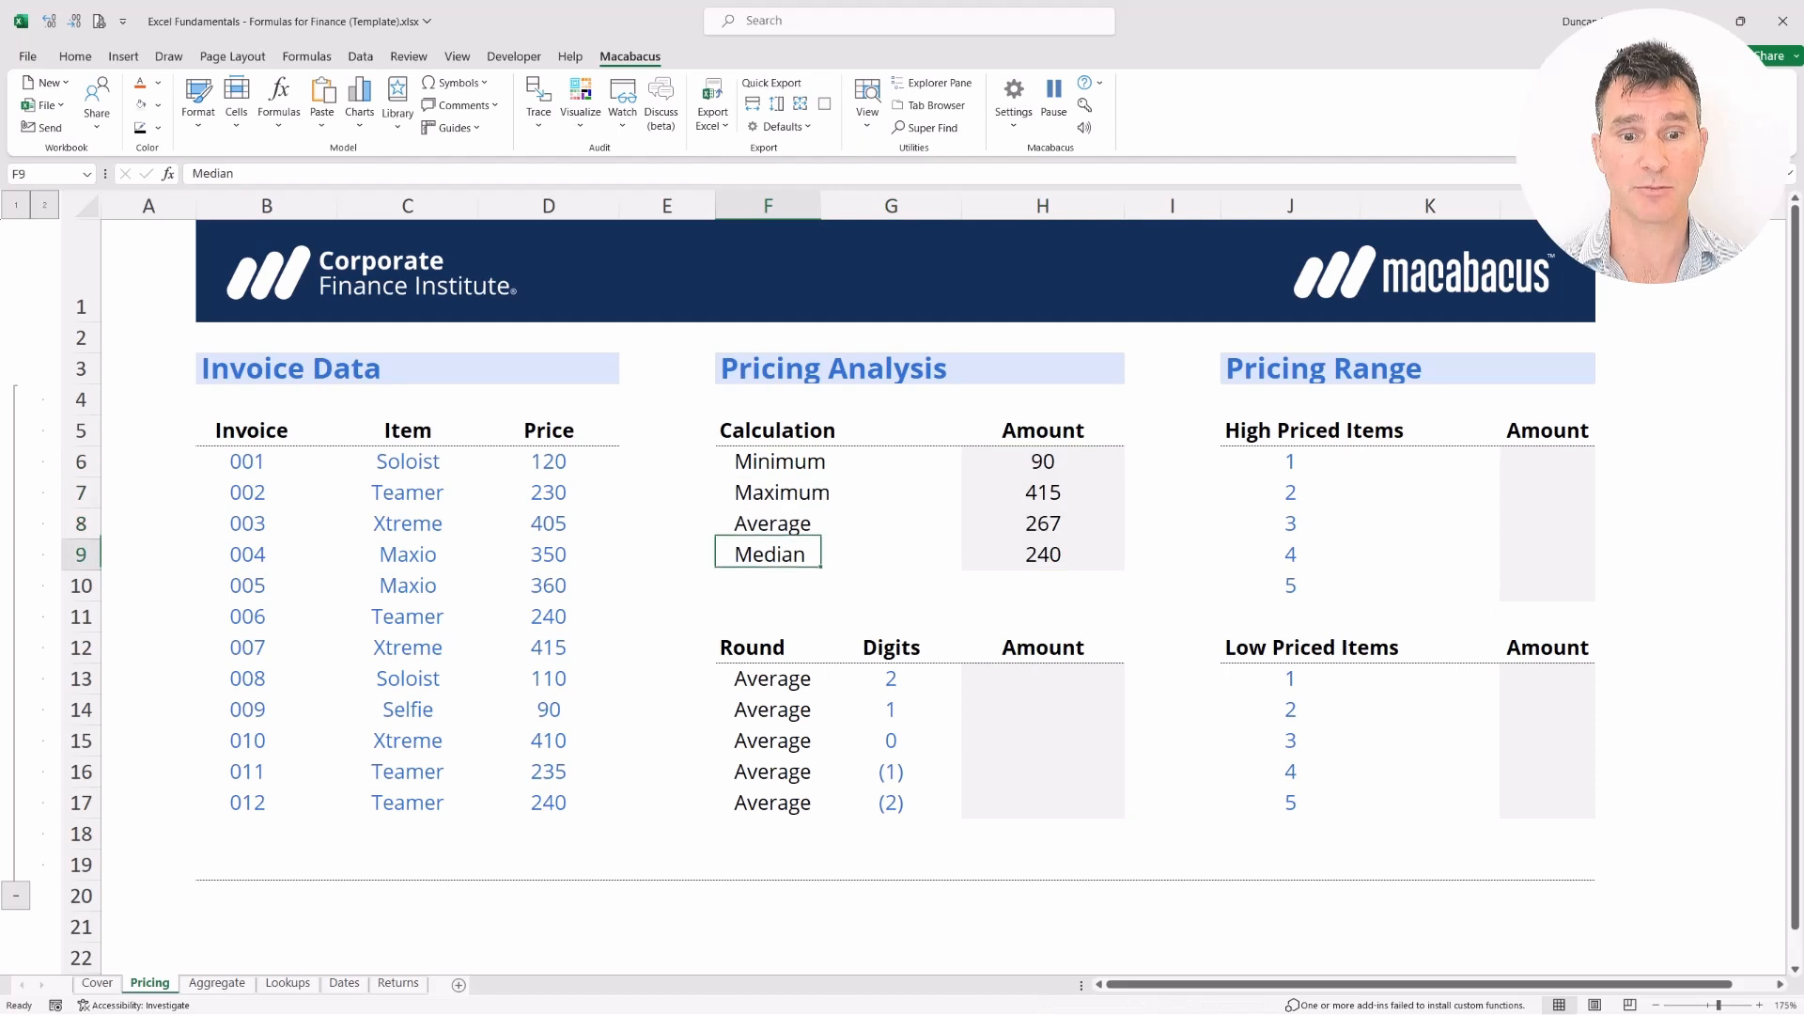
pyautogui.hotkey('shift', 'Right')
pyautogui.hotkey('shift', 'Right')
pyautogui.hotkey('shift', 'Down')
pyautogui.hotkey('shift', 'Down')
pyautogui.hotkey('shift', 'Down')
pyautogui.hotkey('shift', 'Down')
pyautogui.hotkey('shift', 'Down')
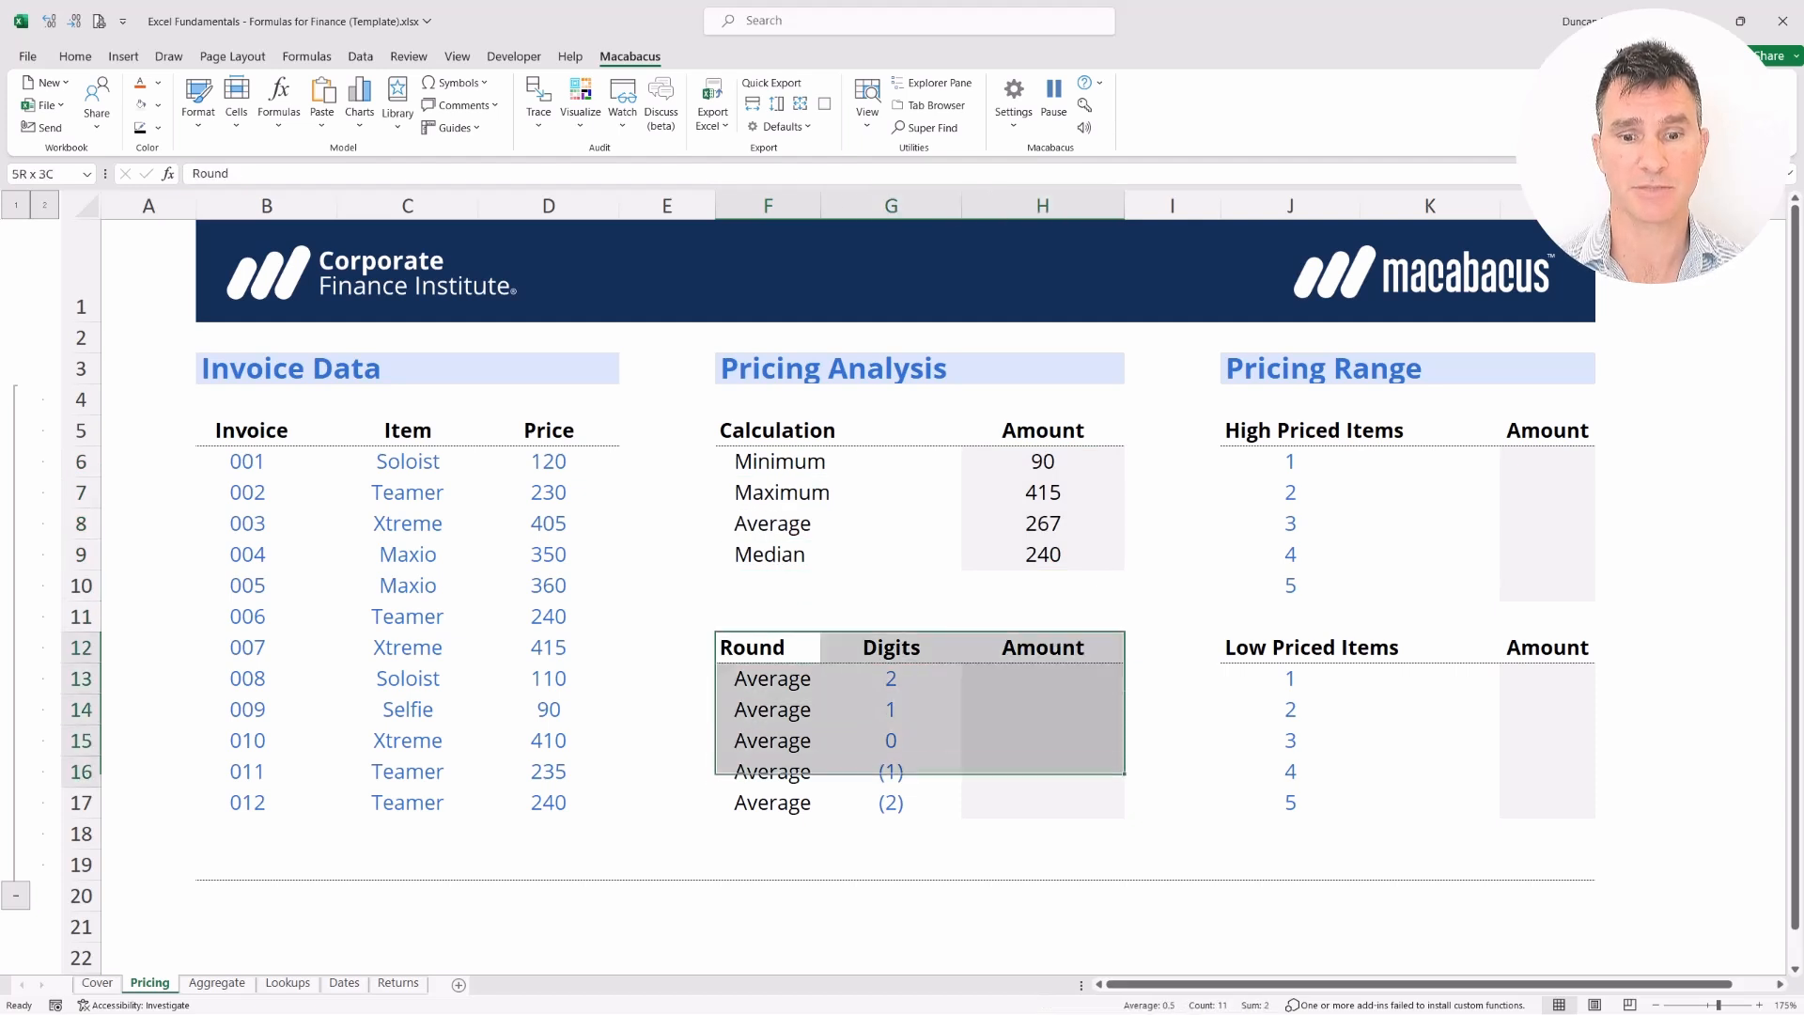
pyautogui.hotkey('shift', 'BackSpace')
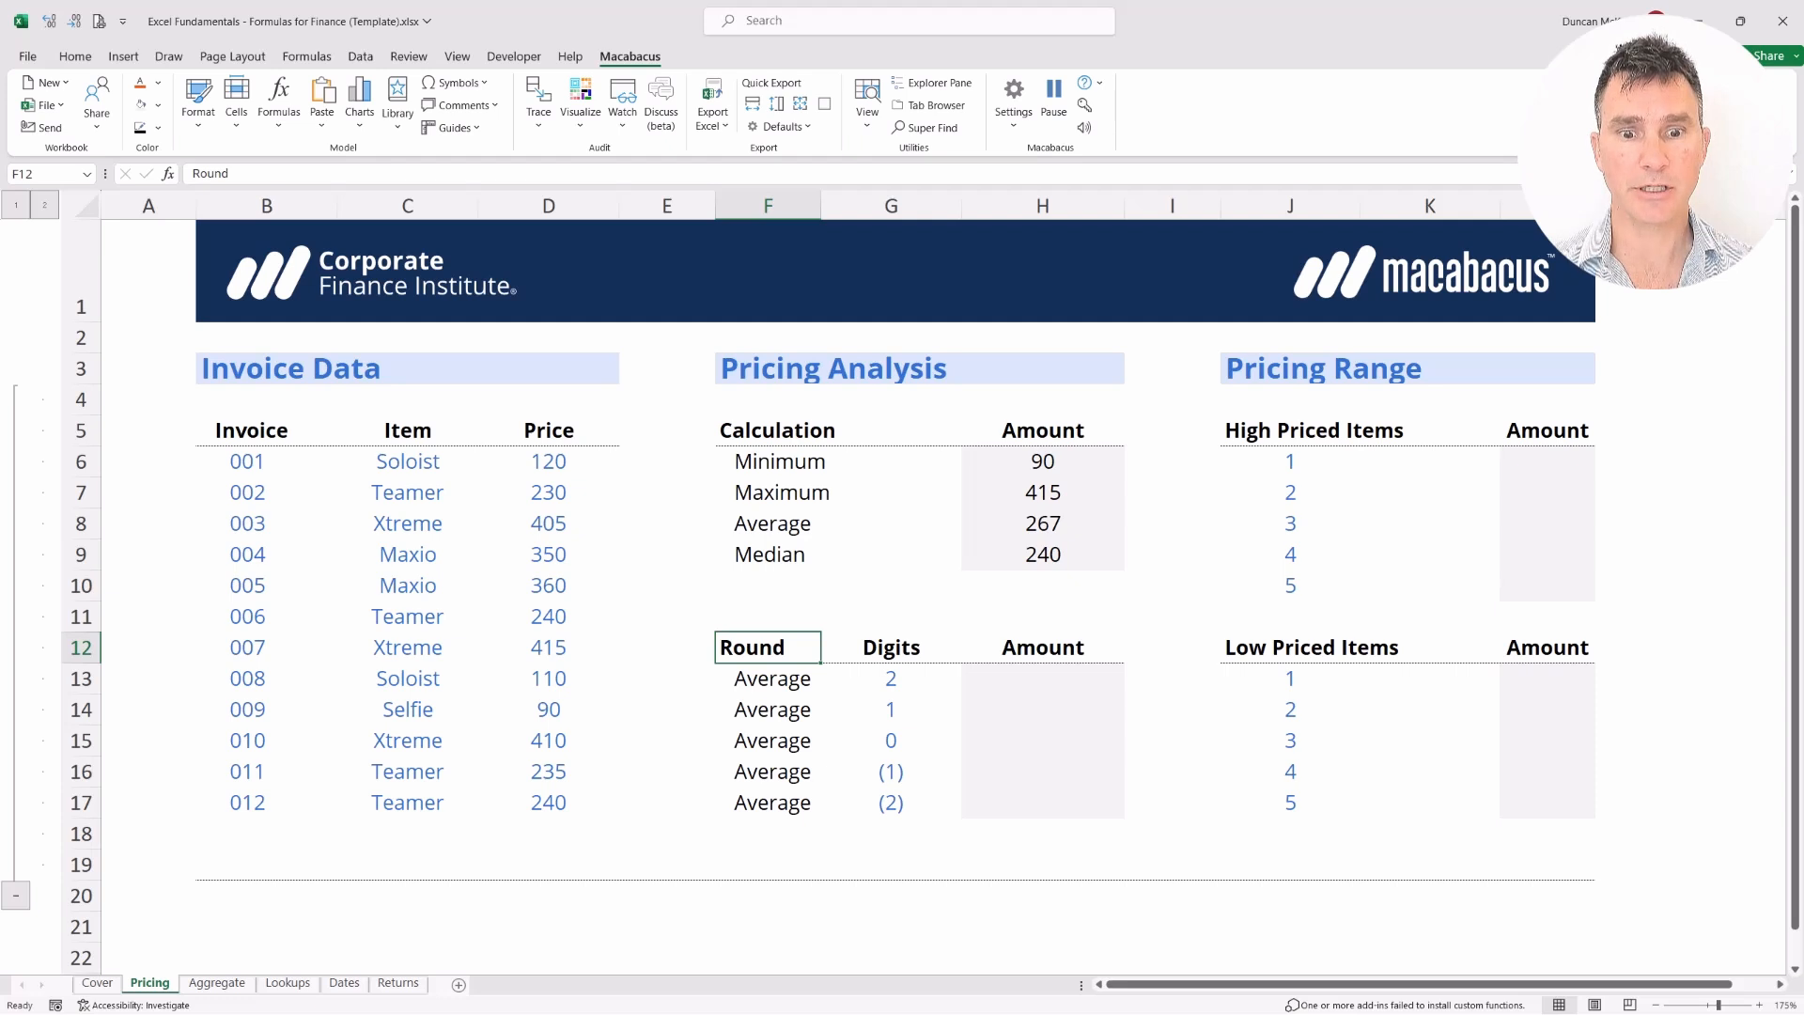
pyautogui.hotkey('ctrl', 'shift', 'Down')
pyautogui.hotkey('shift', 'Right')
pyautogui.hotkey('shift', 'Right')
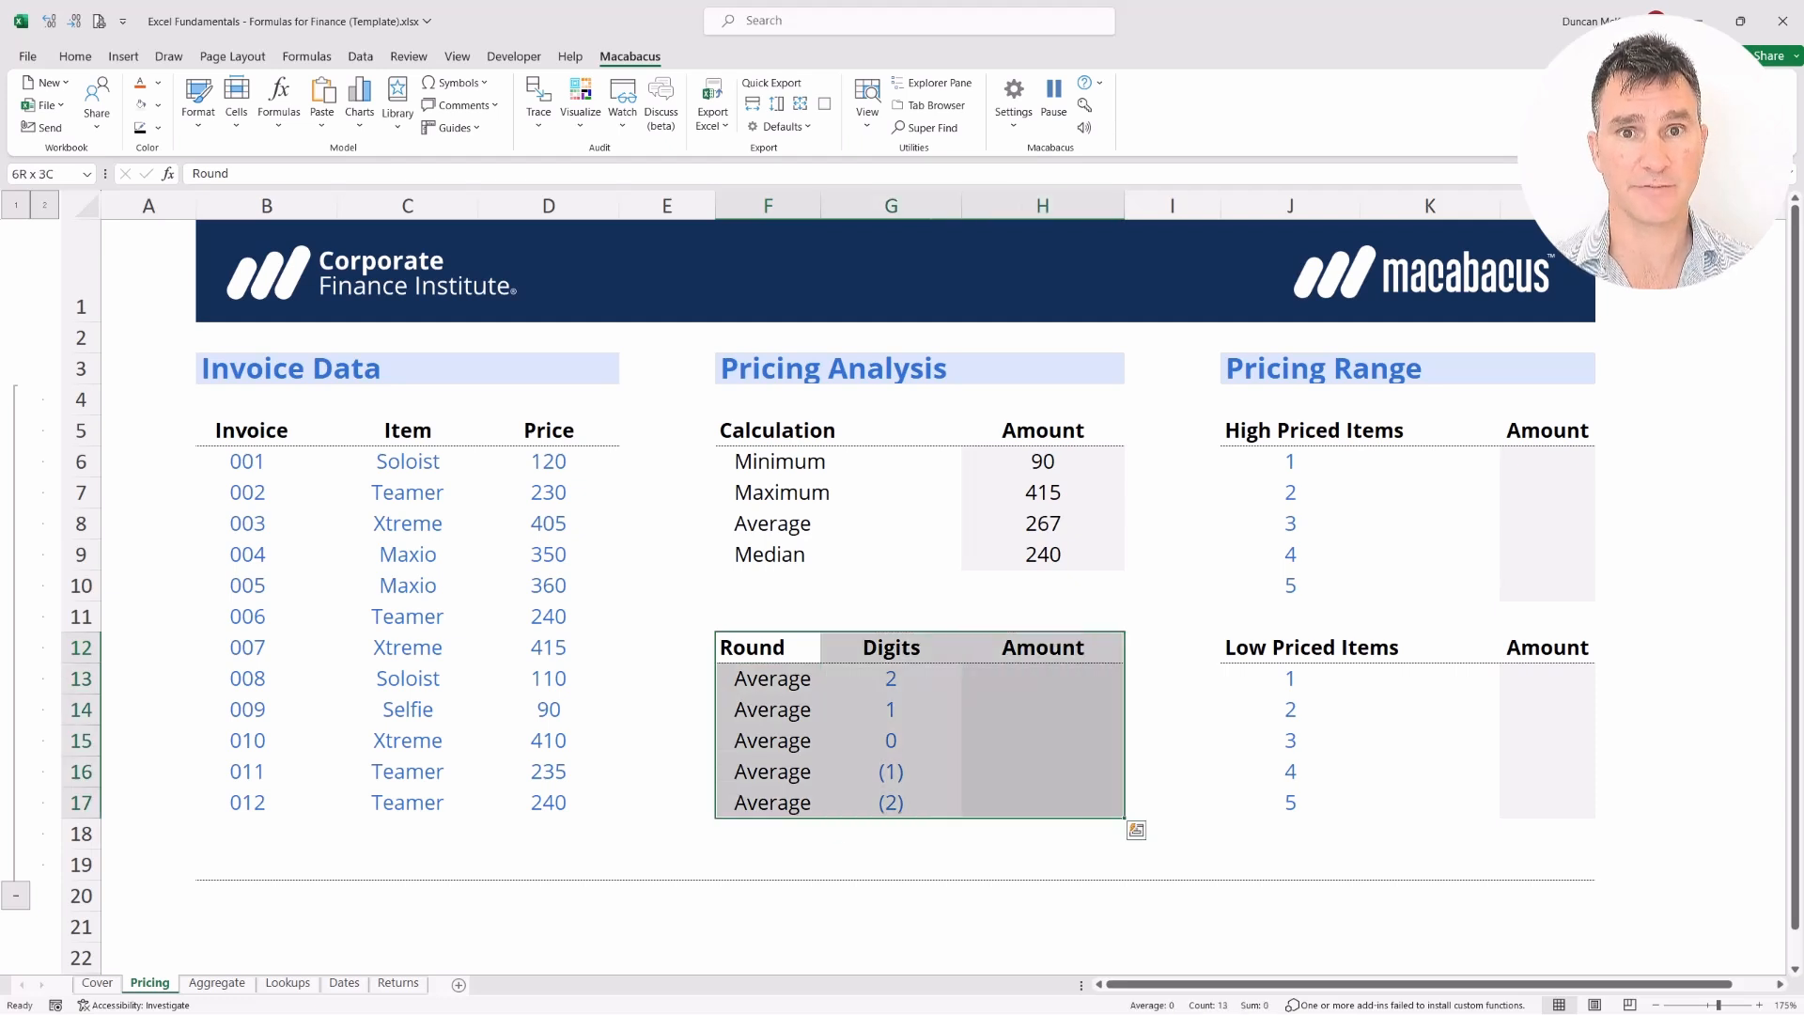
pyautogui.press('Up')
pyautogui.press('Up')
pyautogui.press('Up')
pyautogui.press('Up')
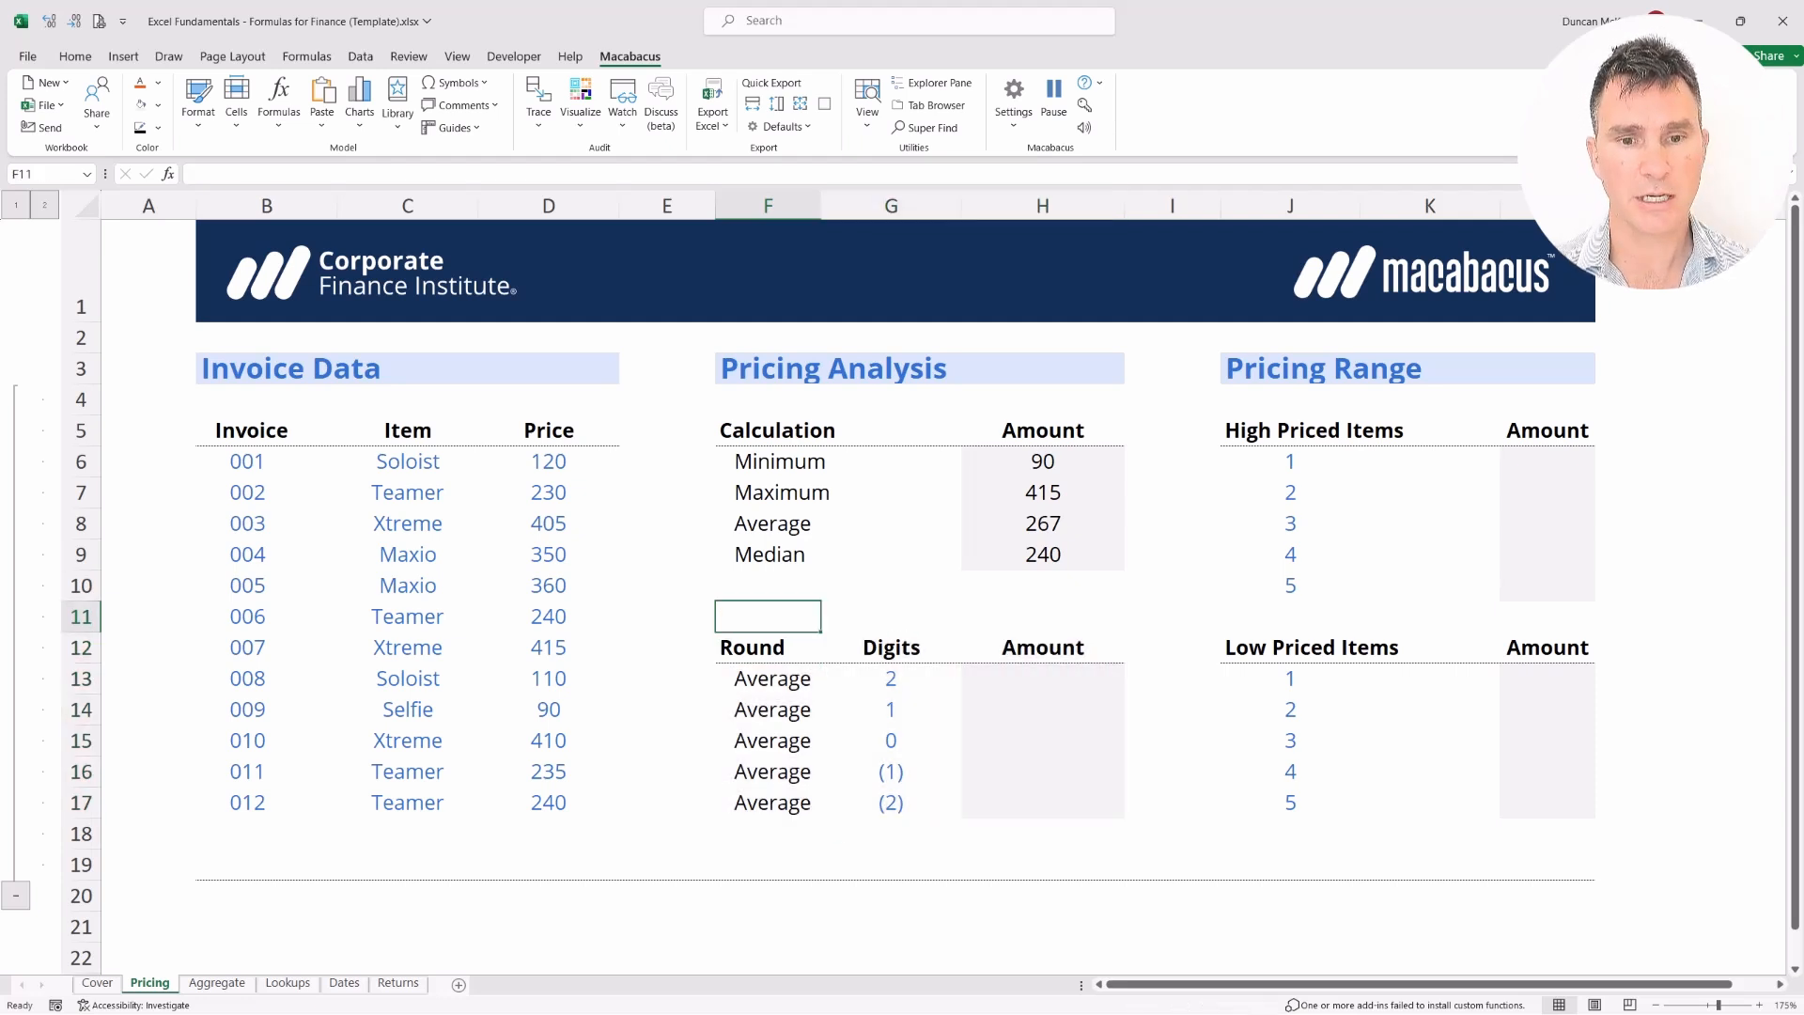
# Select the Average amount 267 in H8 and bring up the Home ribbon commands
pyautogui.hotkey('shift', 'Right')
pyautogui.hotkey('shift', 'Right')
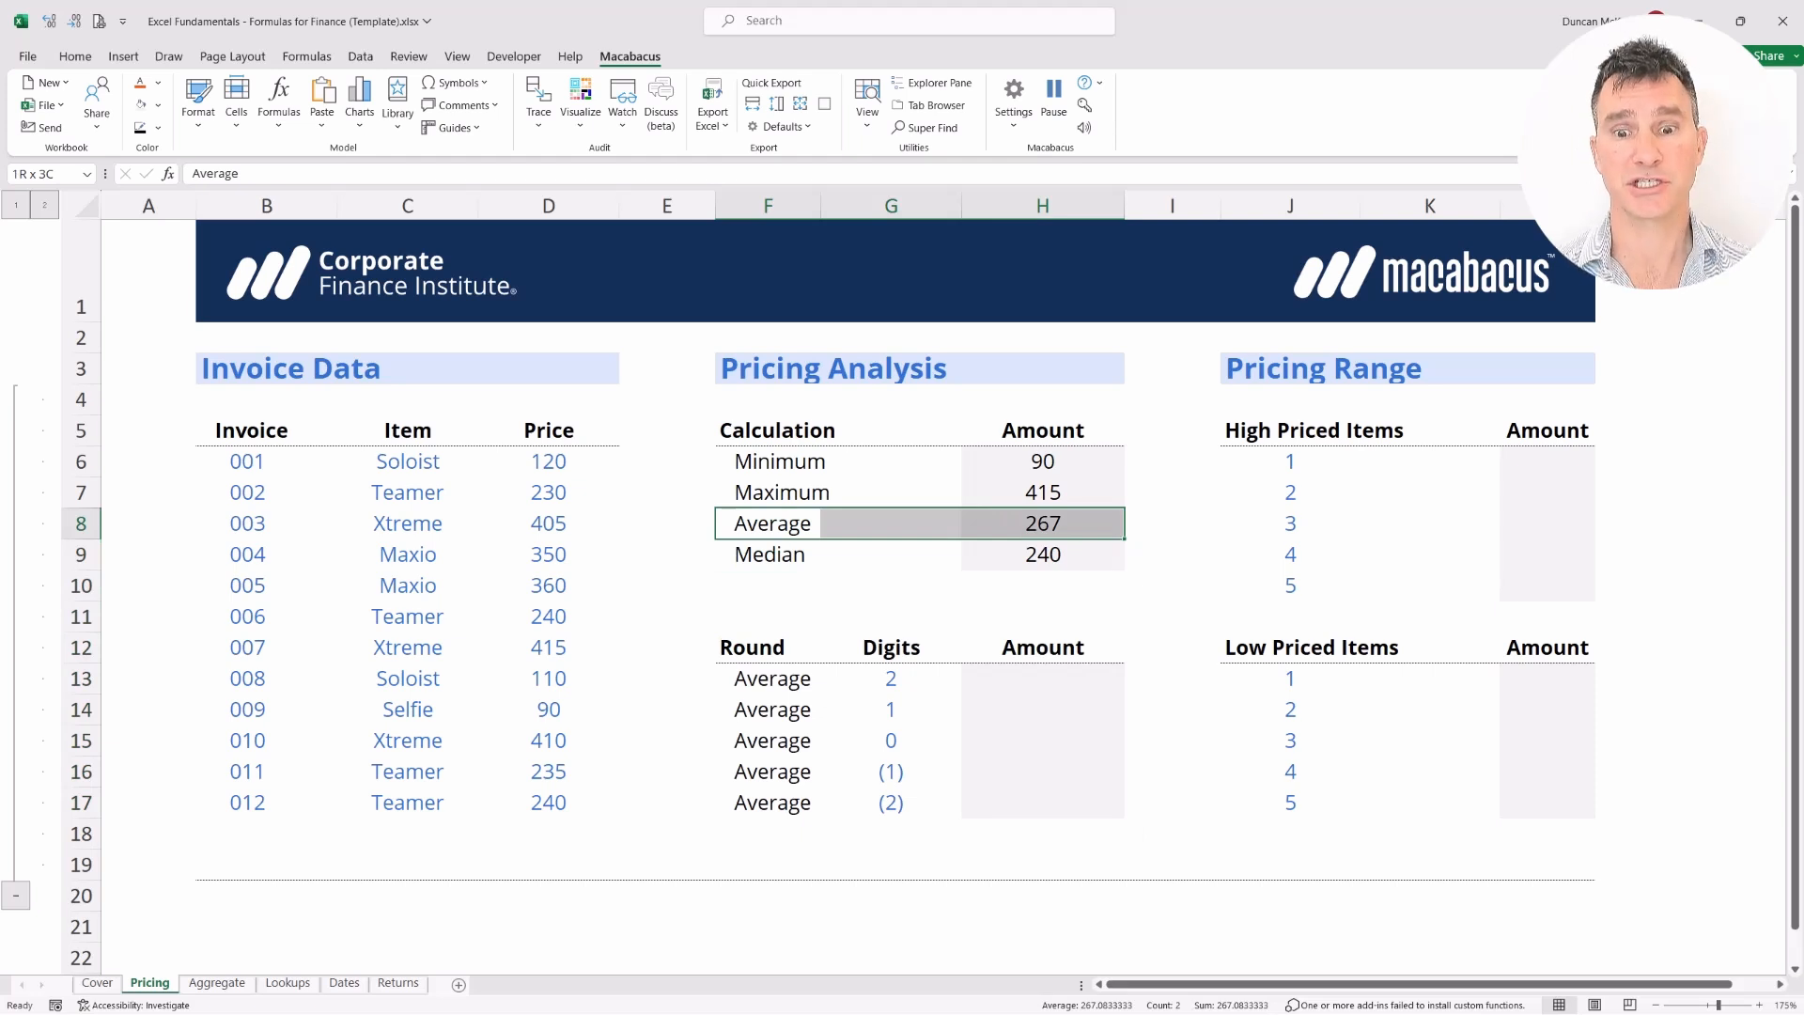
pyautogui.hotkey('shift', 'Left')
pyautogui.hotkey('shift', 'Left')
pyautogui.press('Right')
pyautogui.hotkey('shift', 'Right')
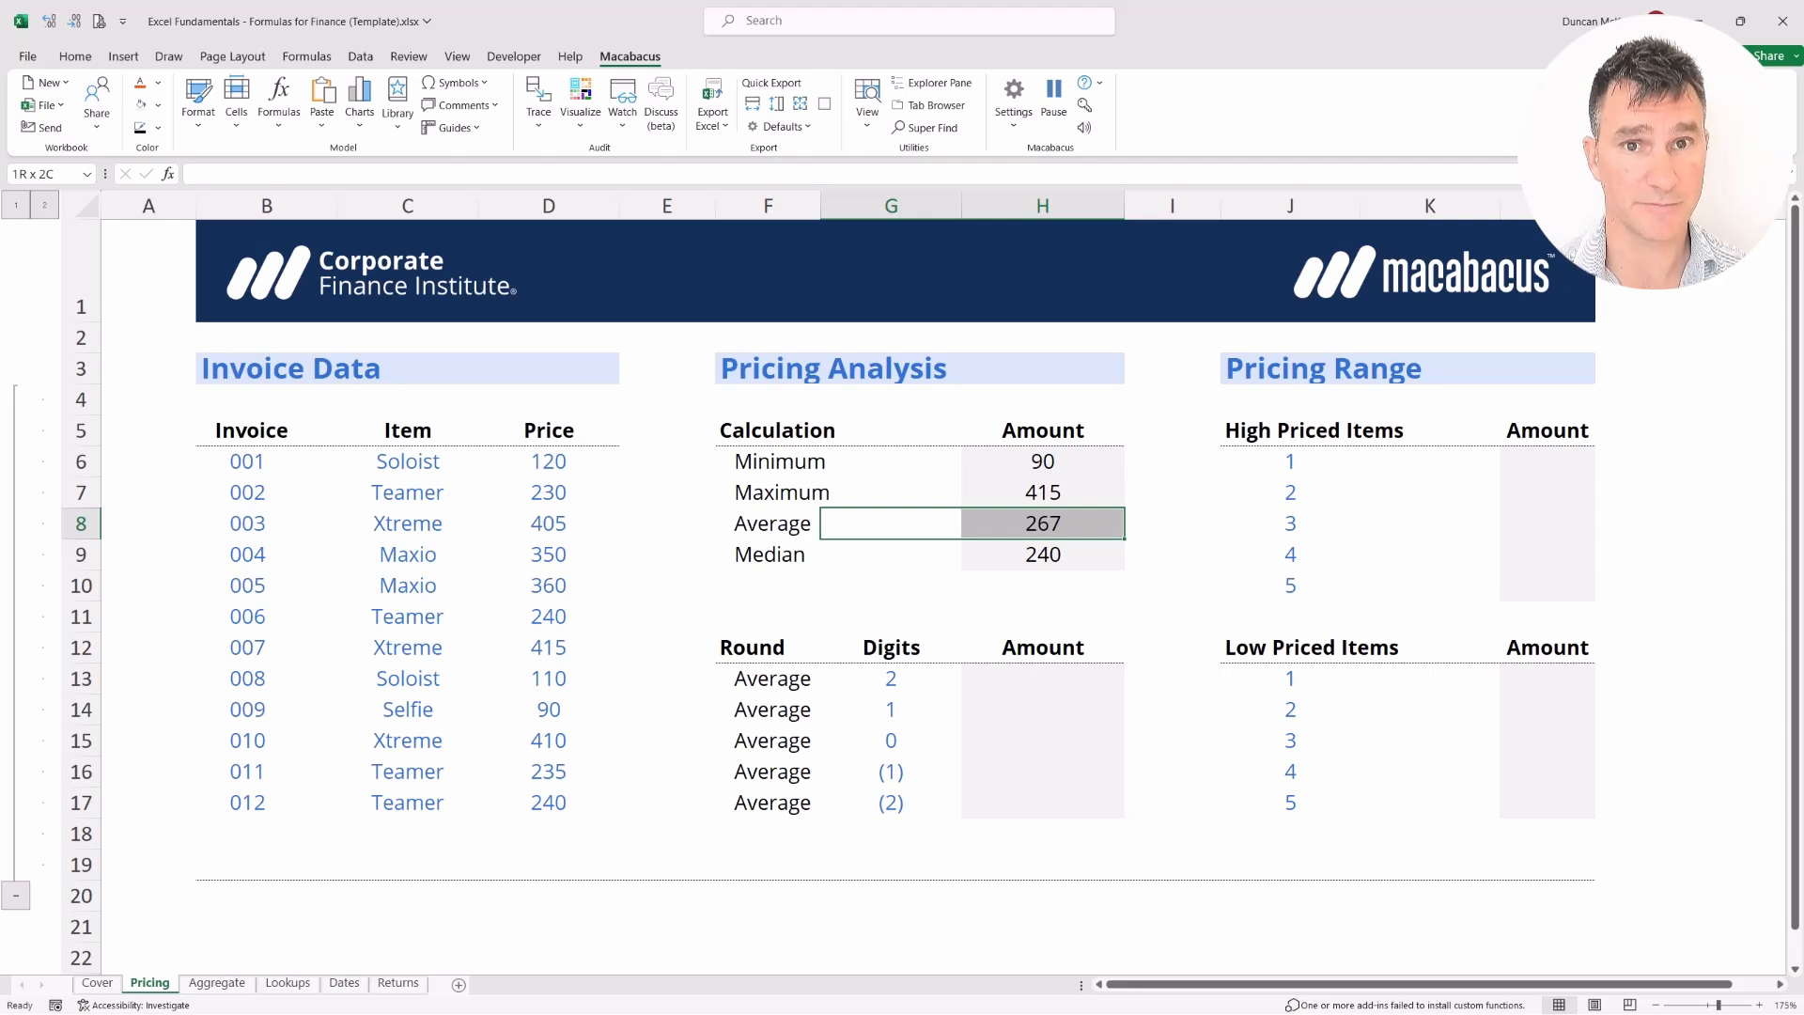
pyautogui.press('Left')
pyautogui.press('Right')
pyautogui.press('Right')
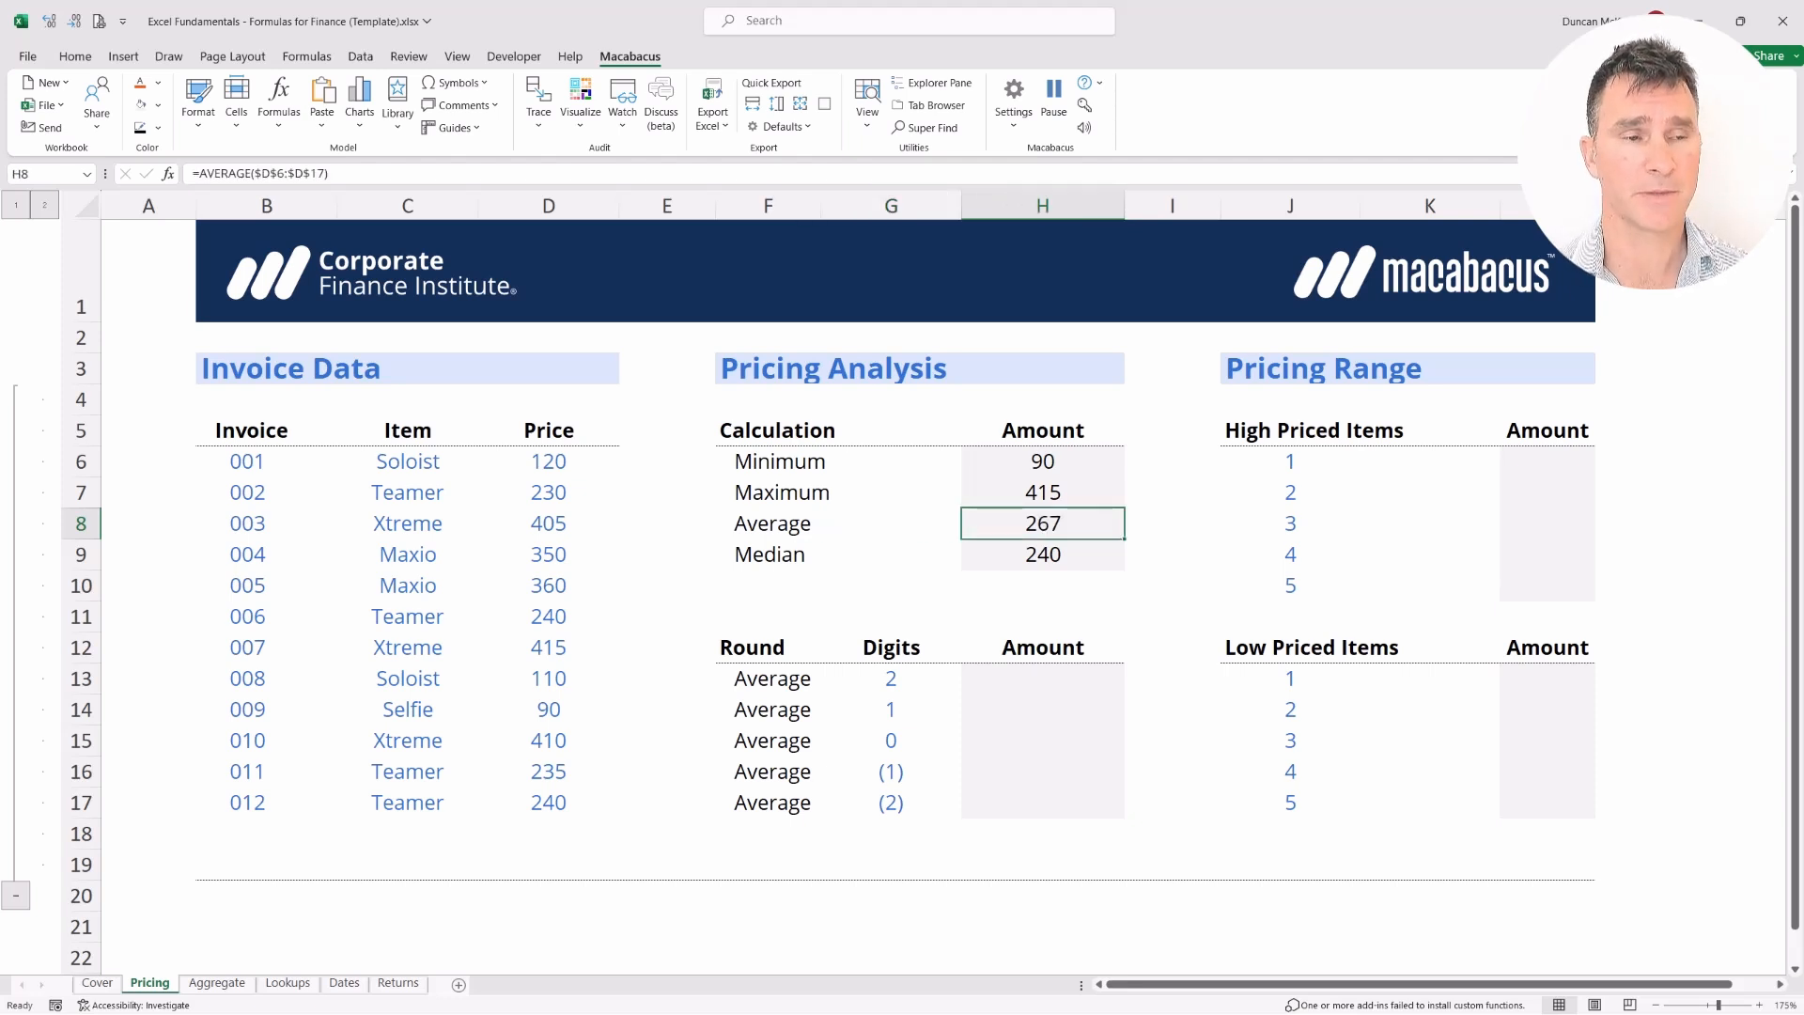
pyautogui.hotkey('alt', 'h')
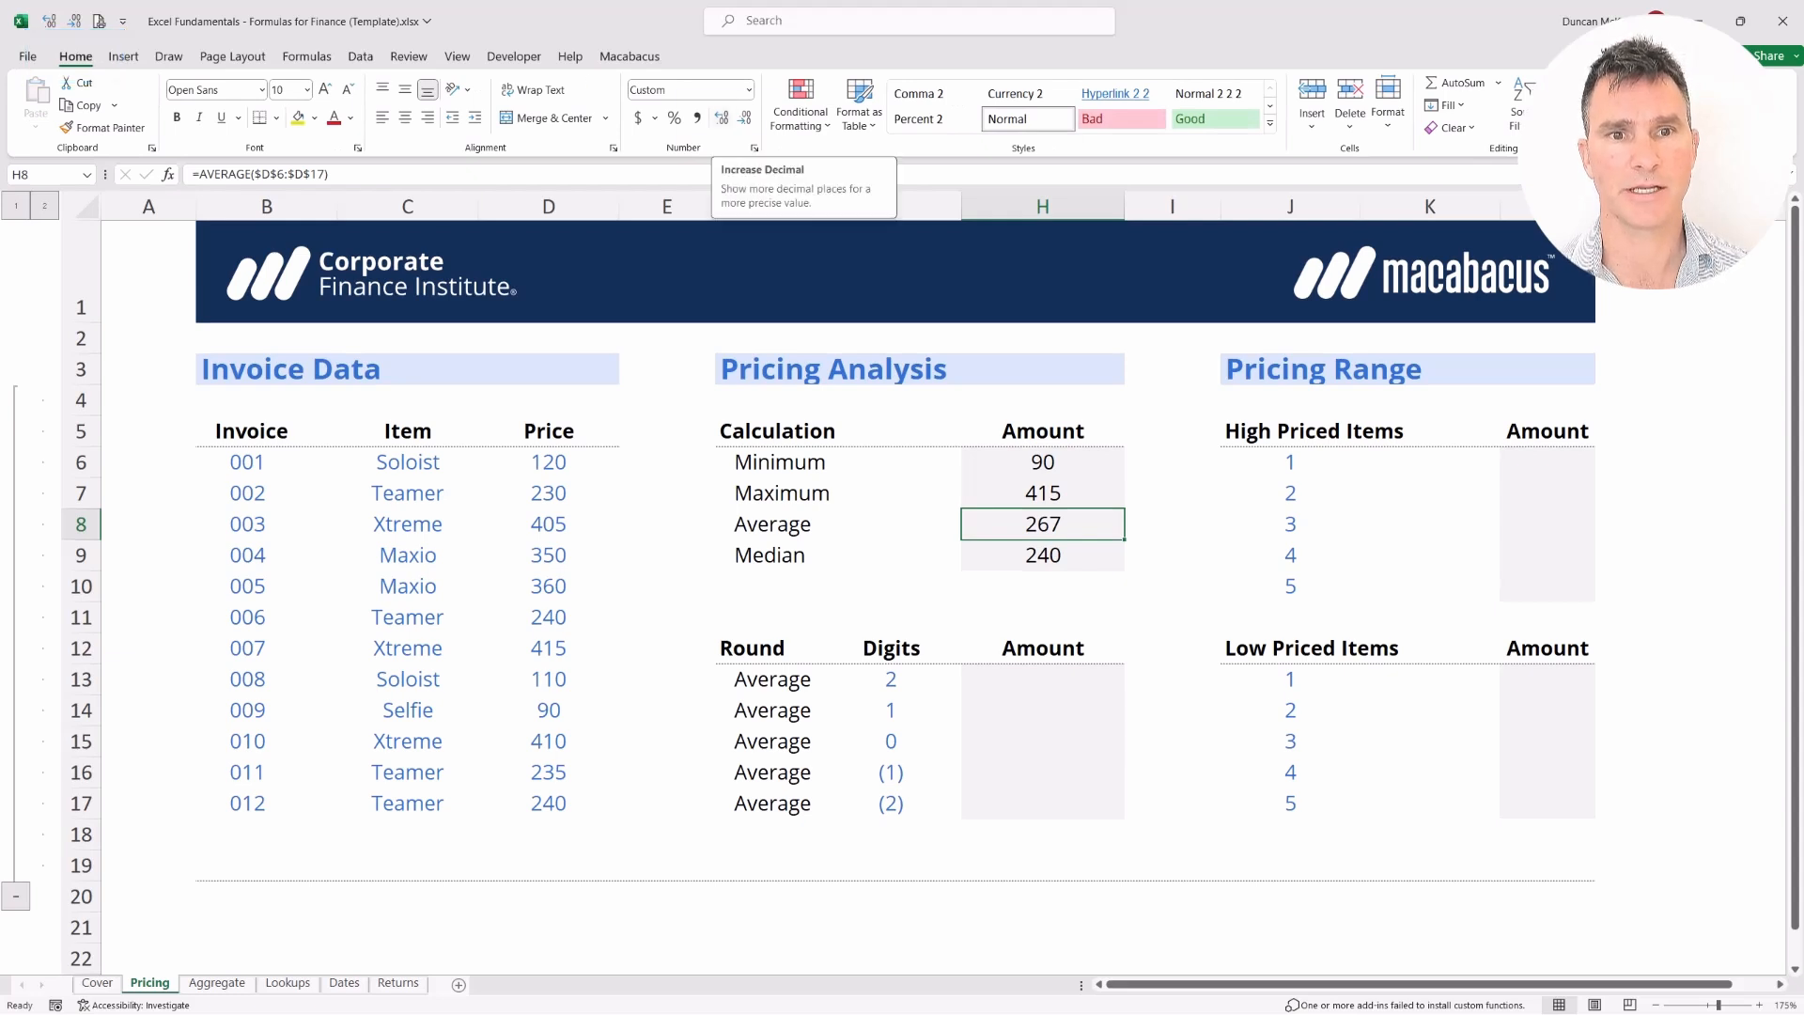
# Display the Average in H8 to four decimal places as 267.0833
pyautogui.press('0')
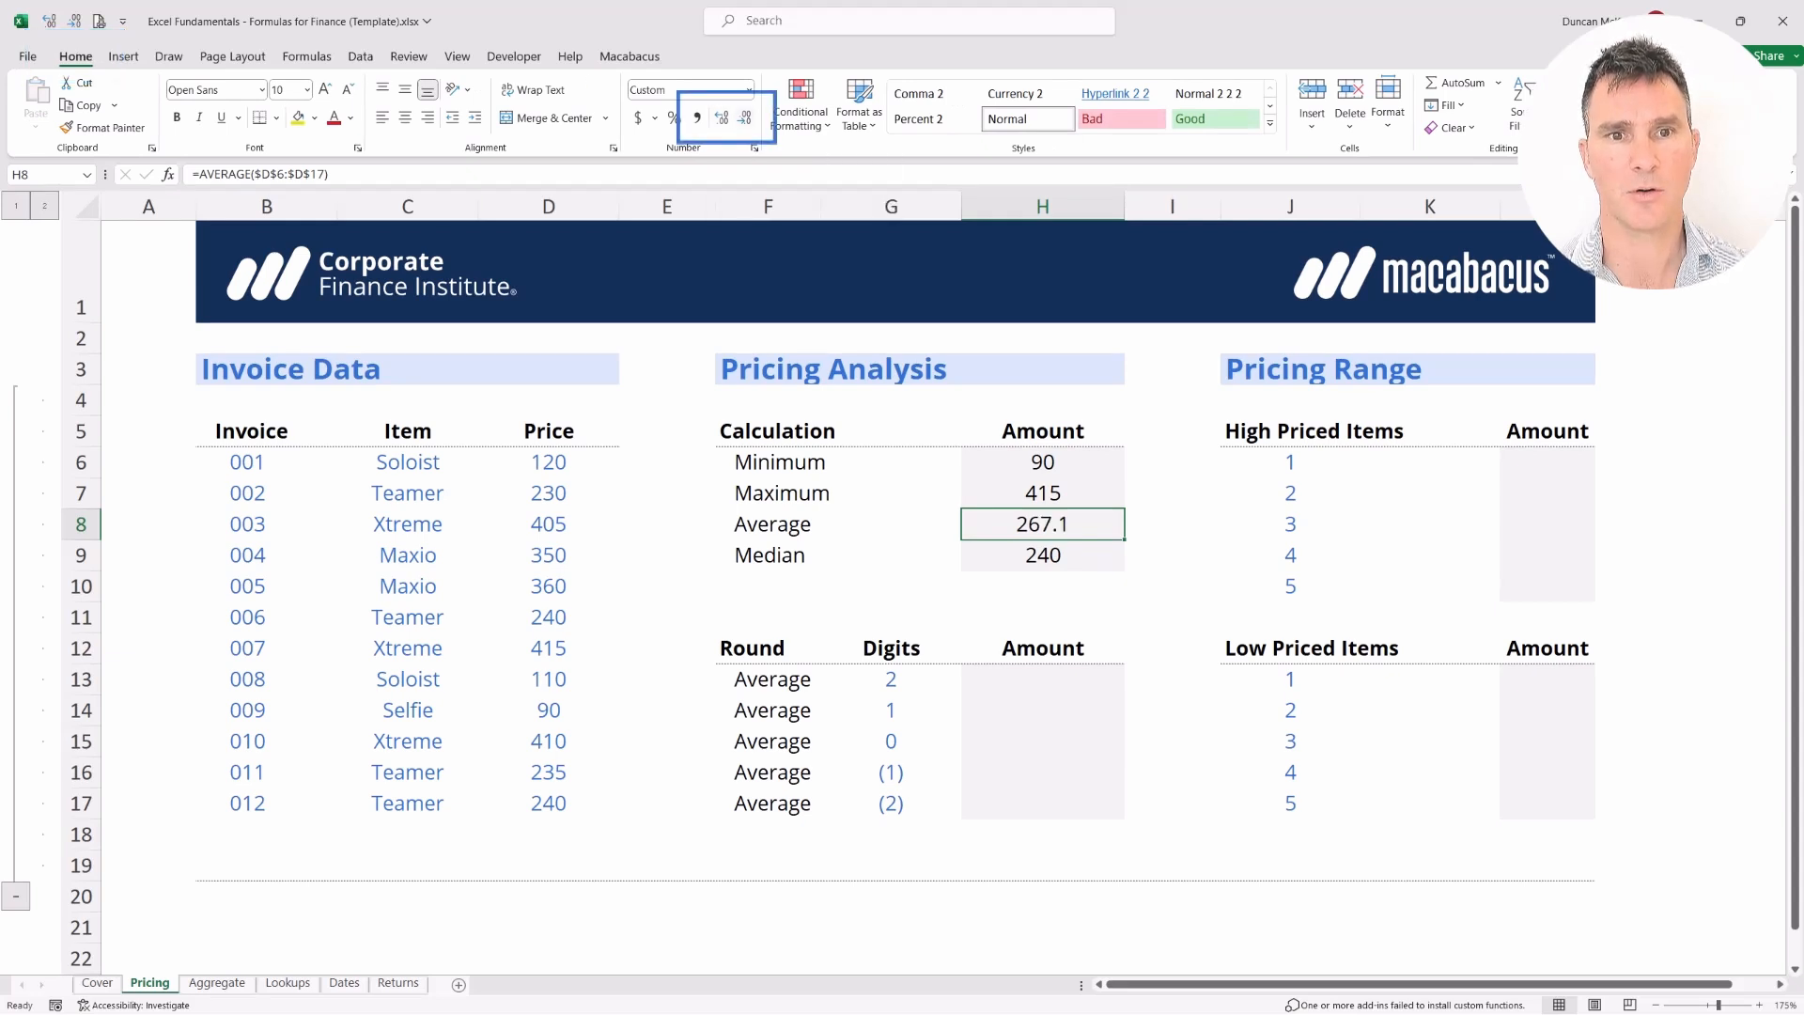
pyautogui.hotkey('alt', 'h')
pyautogui.press('9')
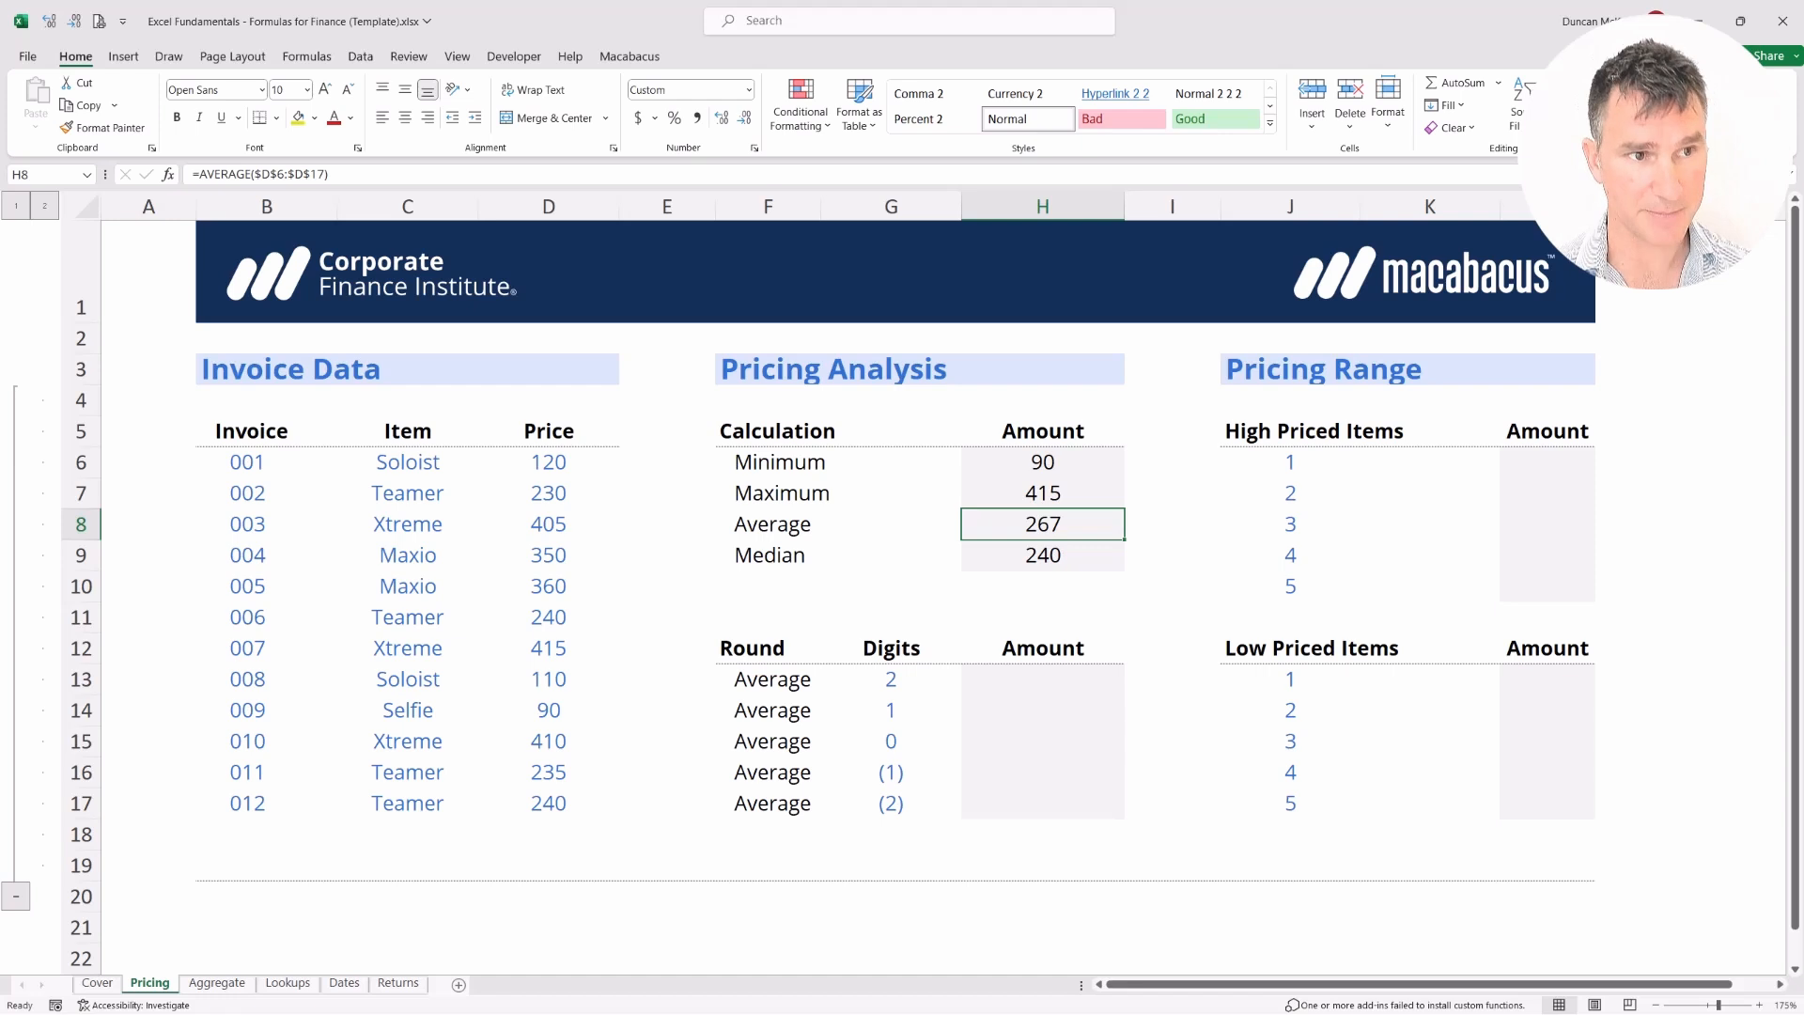
pyautogui.press('alt')
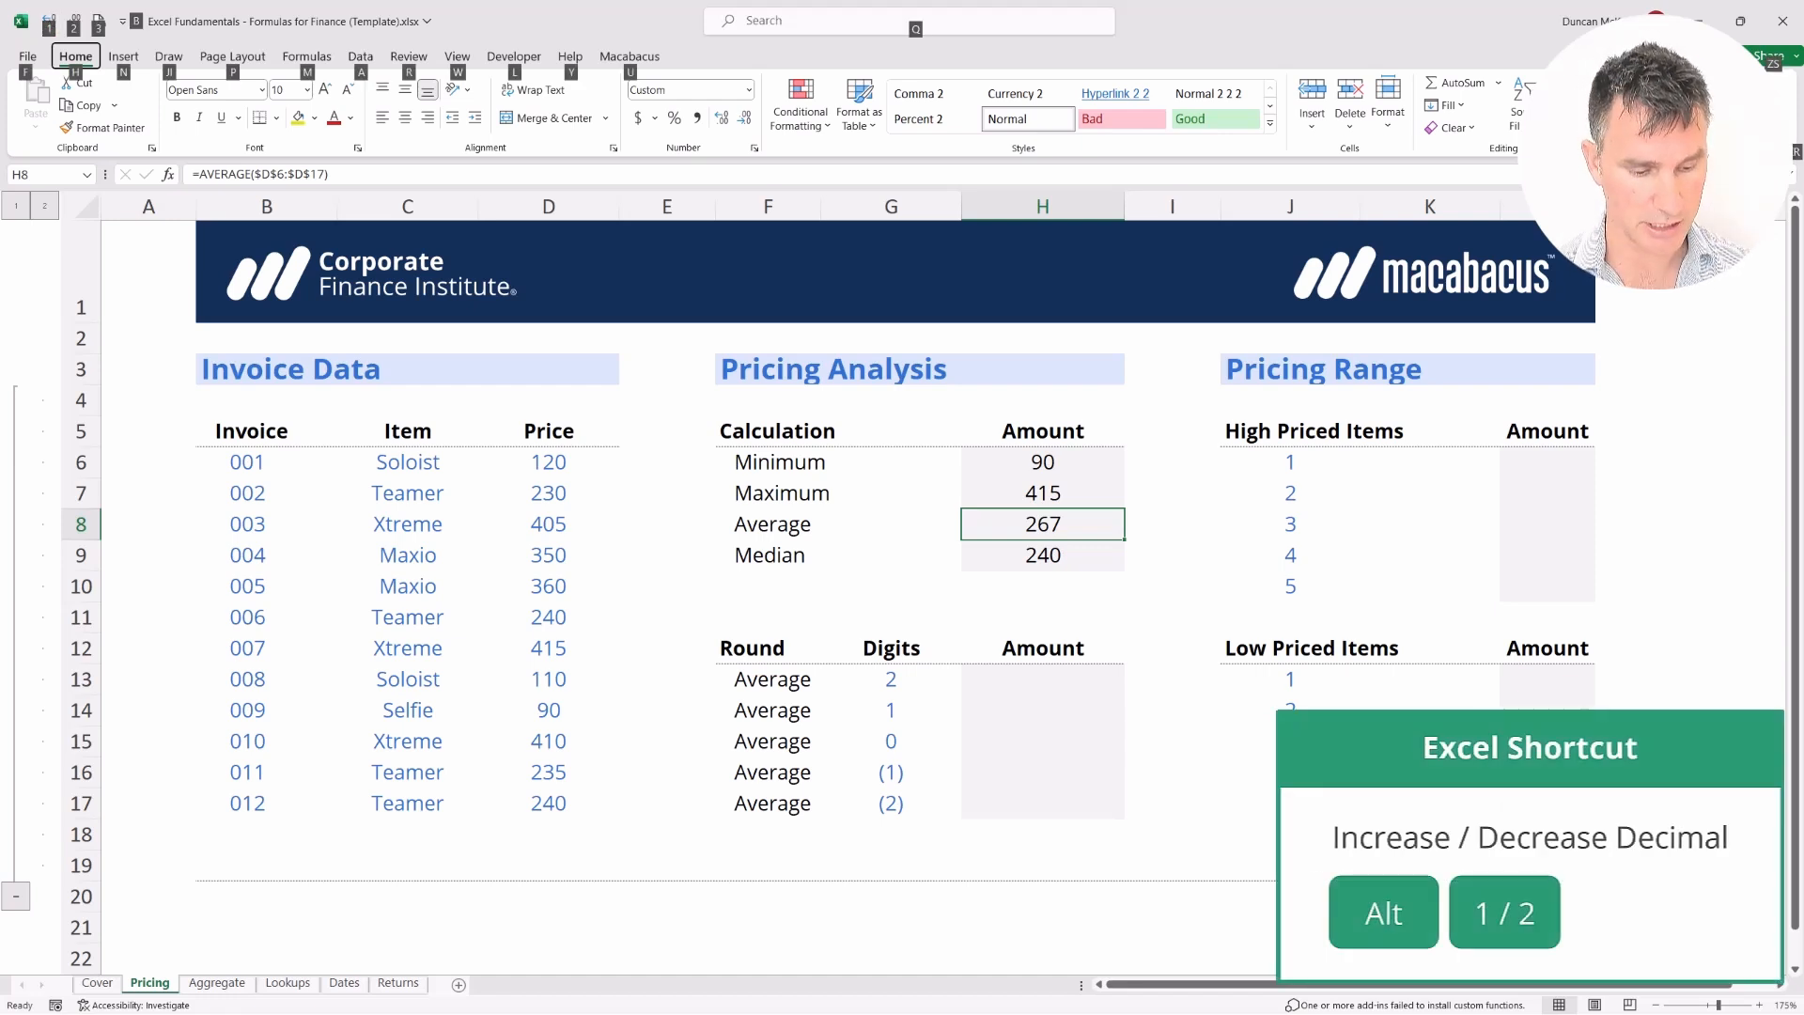
pyautogui.press('1')
pyautogui.hotkey('alt', '1')
pyautogui.hotkey('alt', '1')
pyautogui.hotkey('alt', '1')
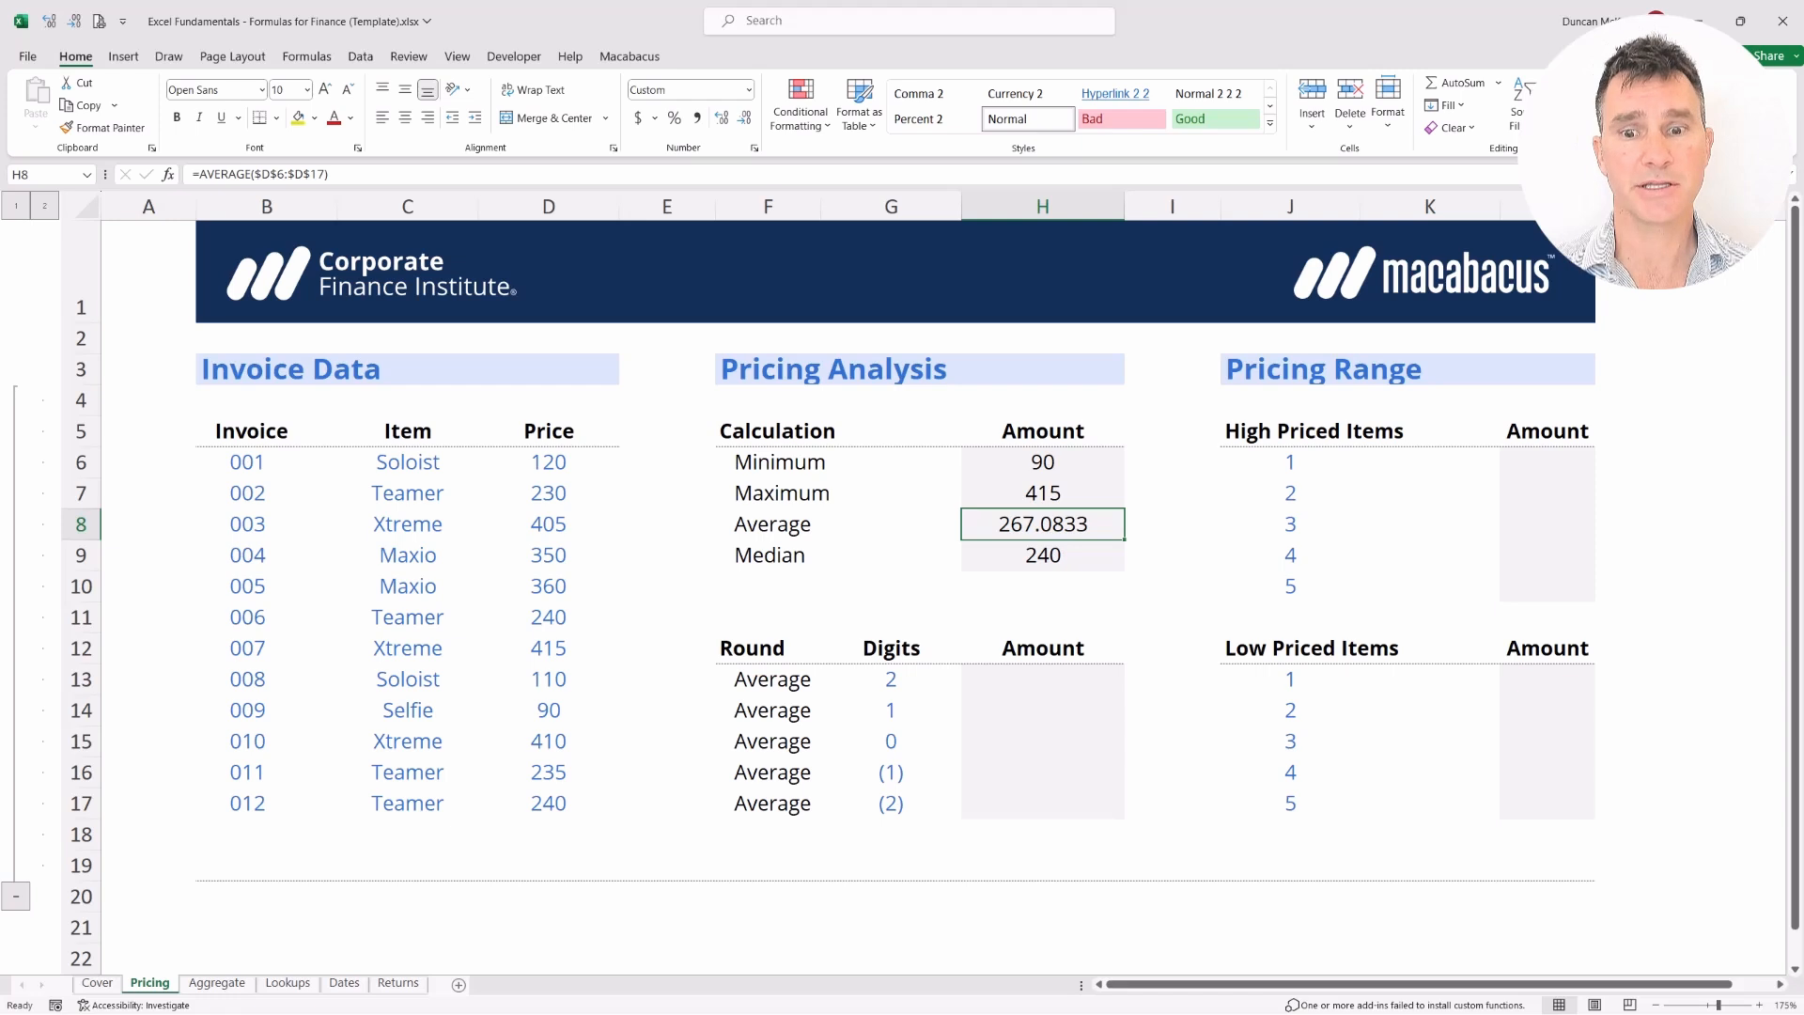
pyautogui.hotkey('shift', 'Left')
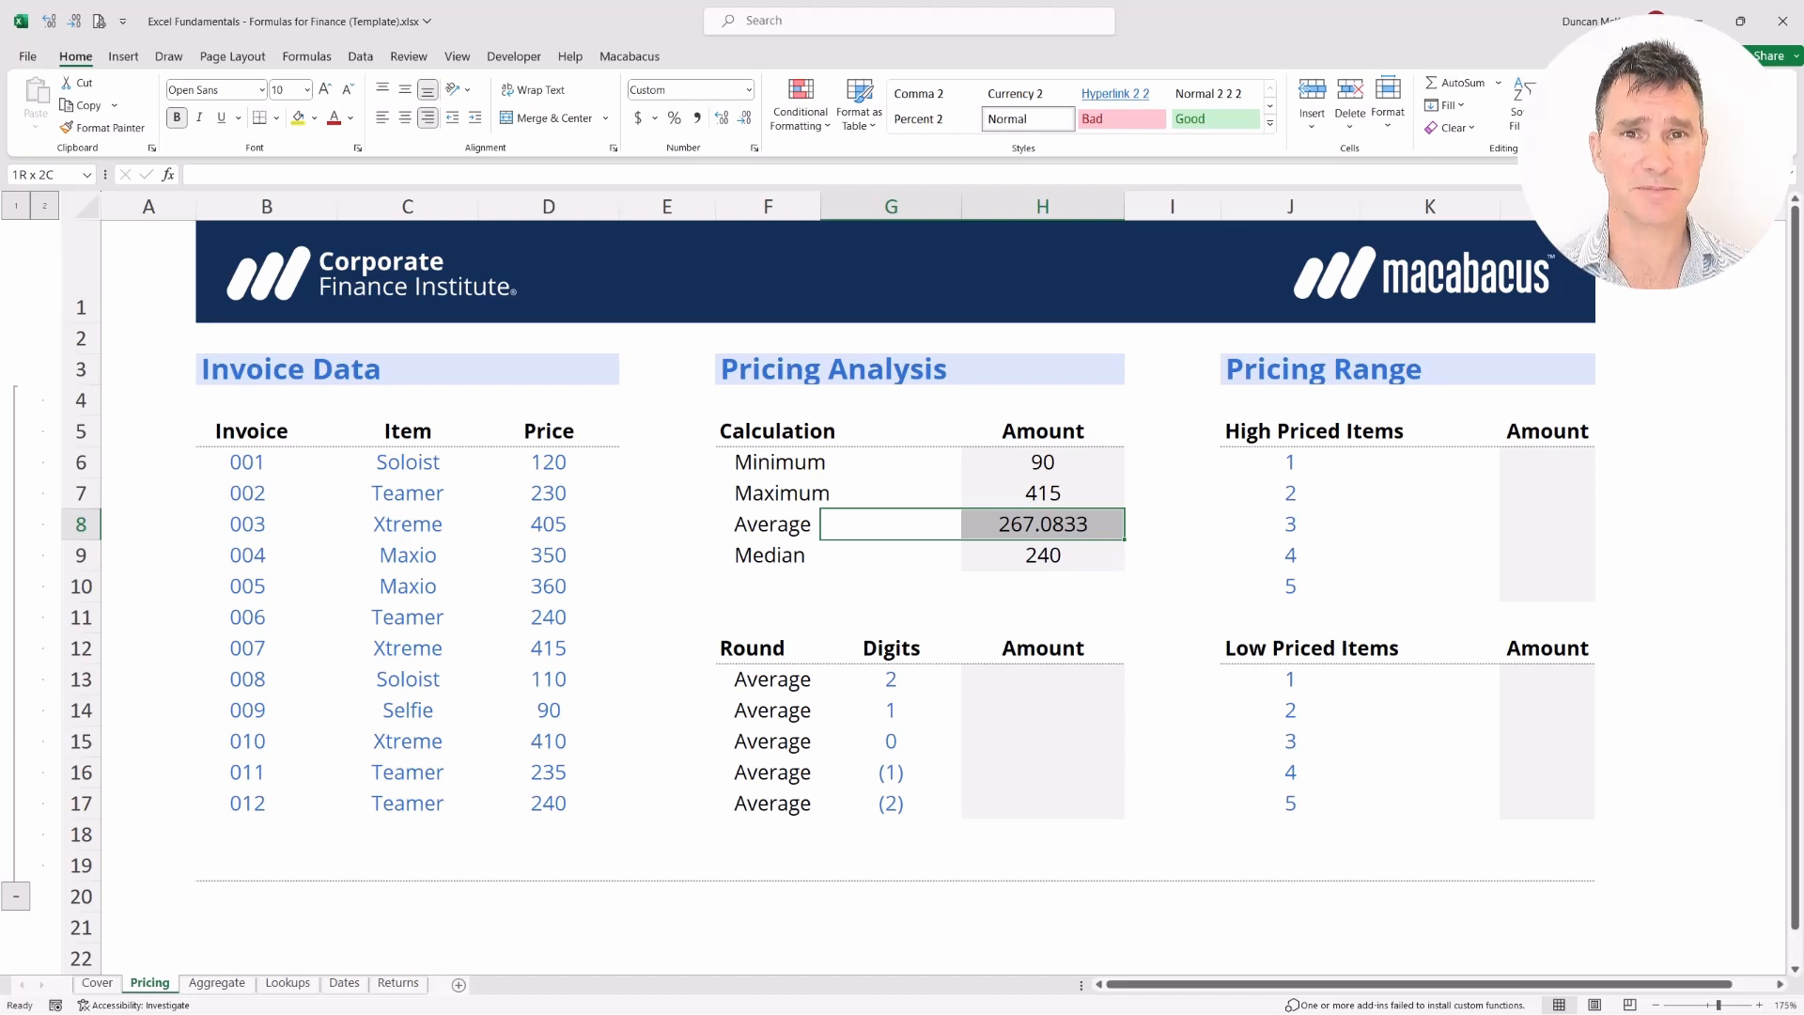
pyautogui.press('Down')
pyautogui.press('Down')
pyautogui.press('Down')
pyautogui.press('Down')
pyautogui.press('Down')
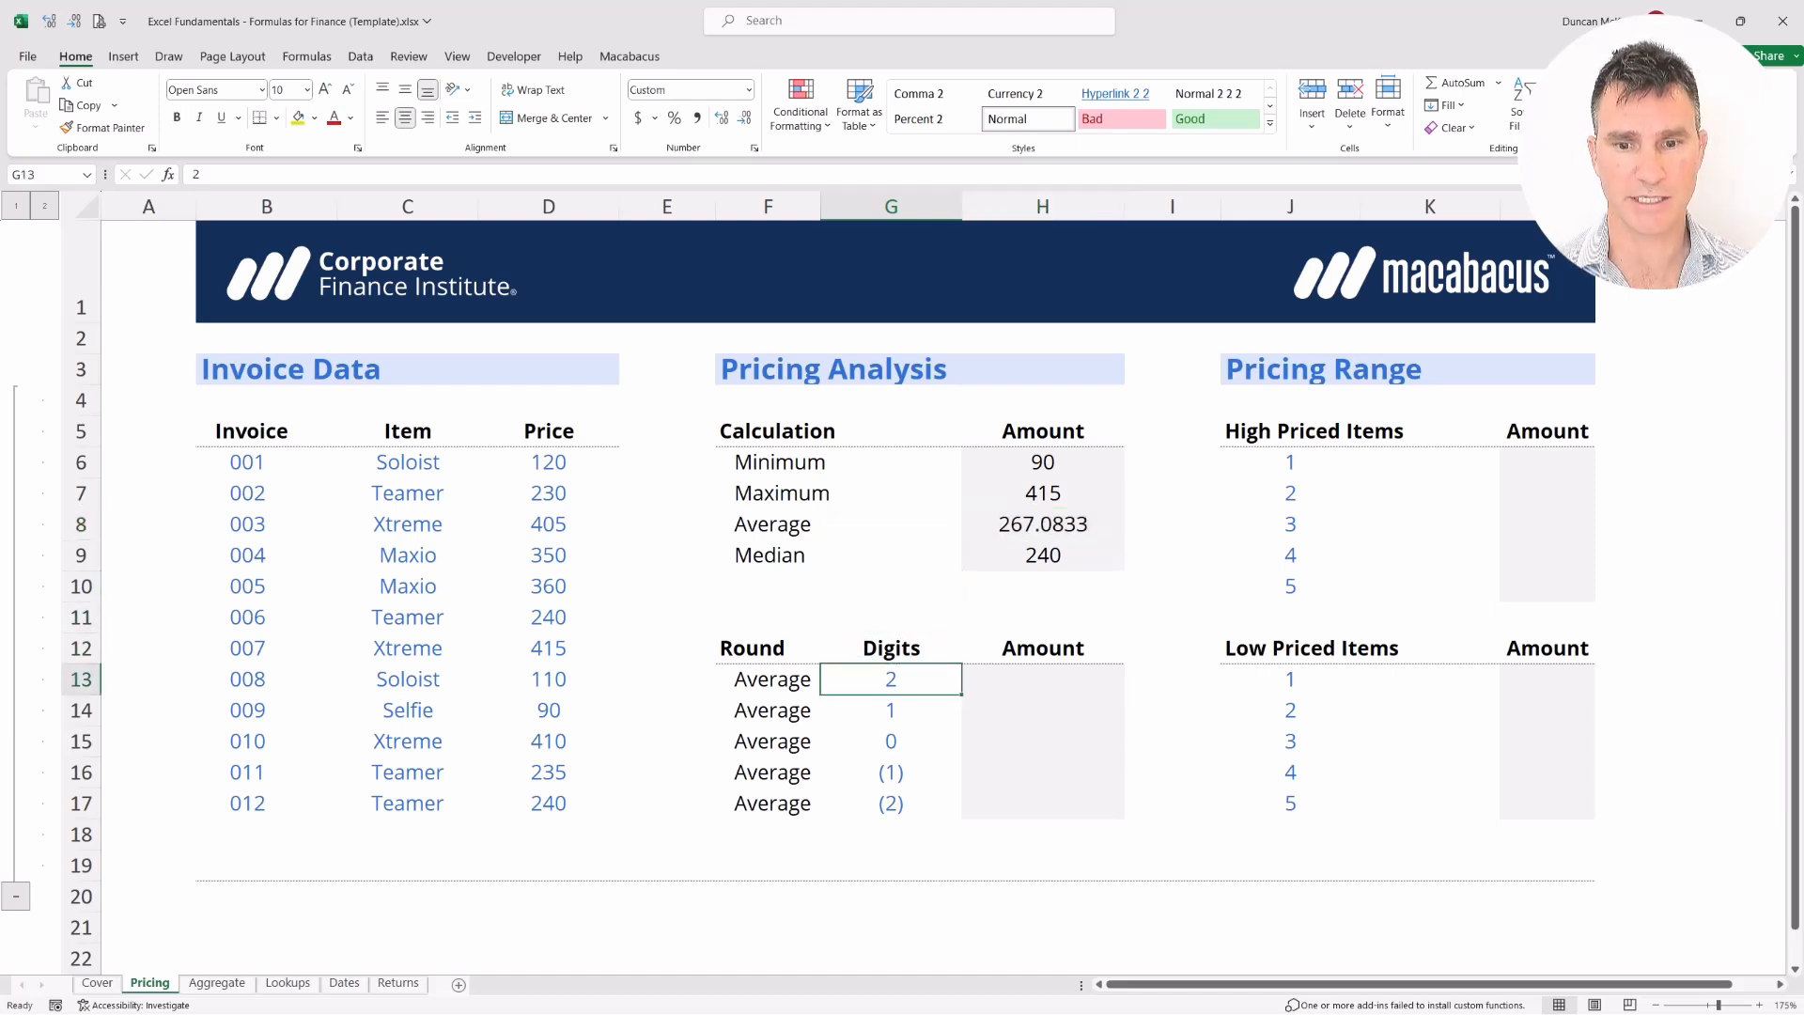
pyautogui.press('Right')
pyautogui.hotkey('shift', 'Down')
pyautogui.hotkey('shift', 'Down')
pyautogui.hotkey('shift', 'Down')
pyautogui.hotkey('shift', 'Down')
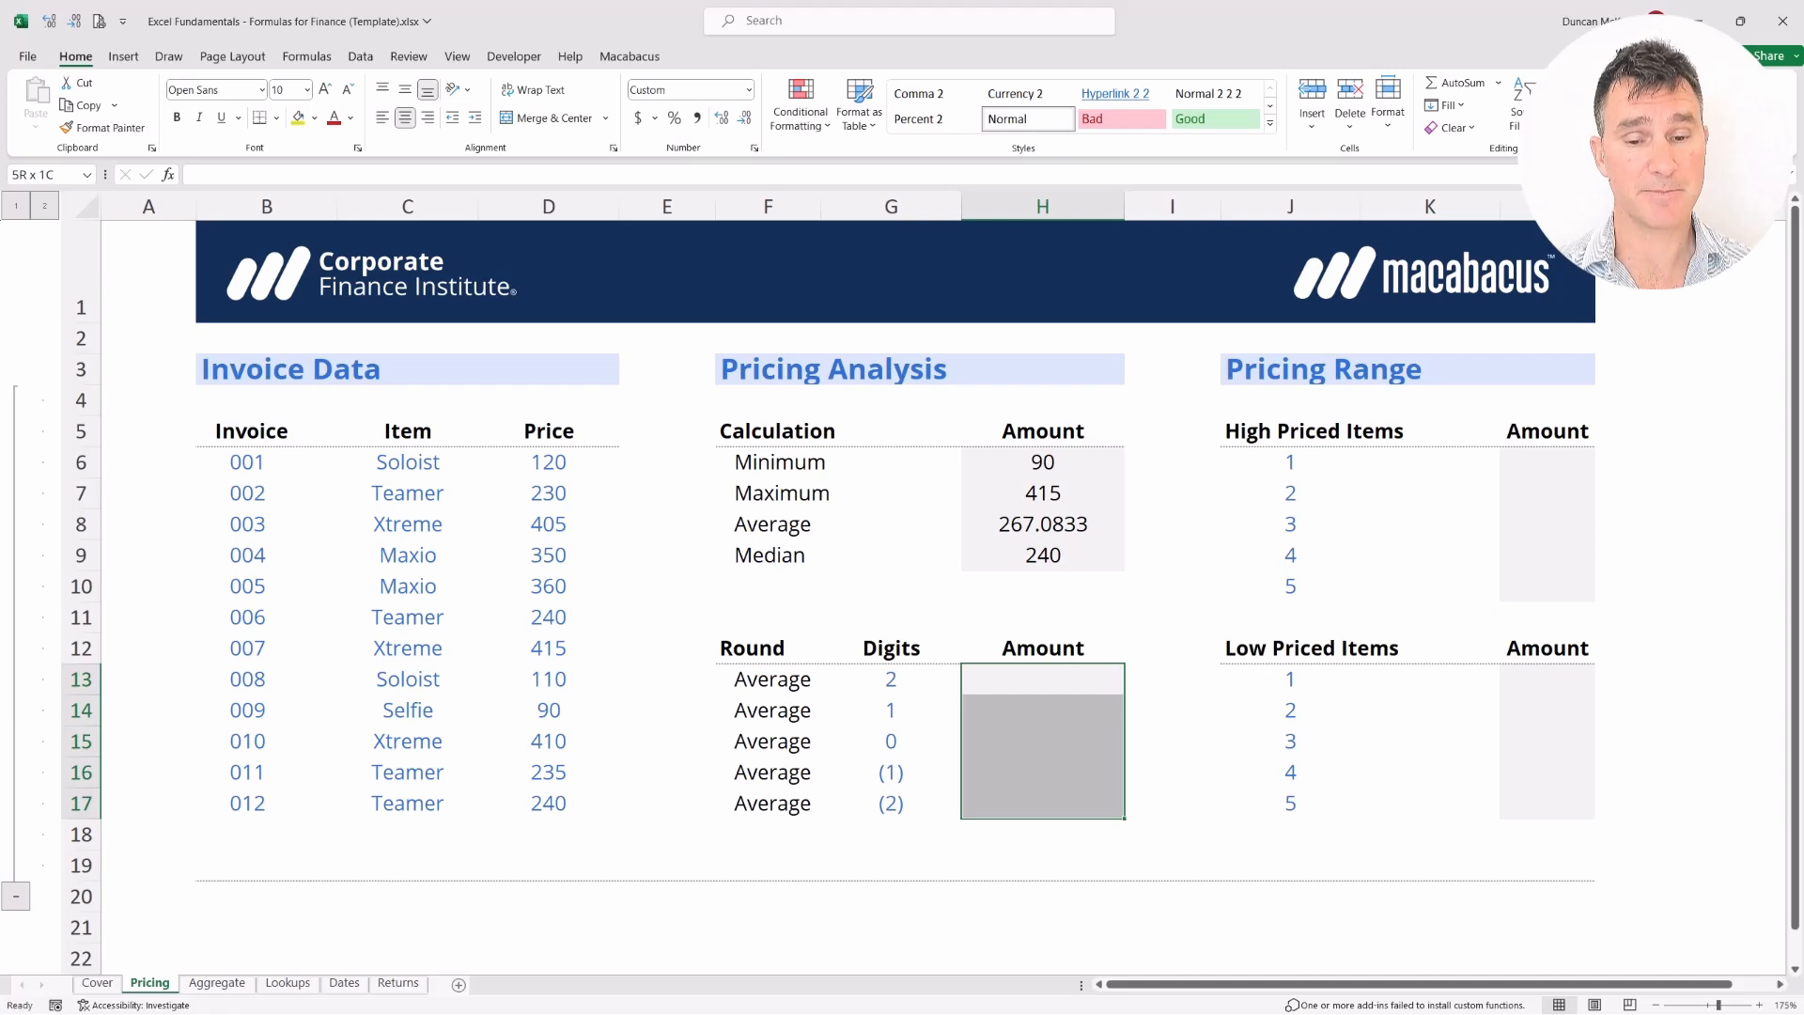
pyautogui.press('Left')
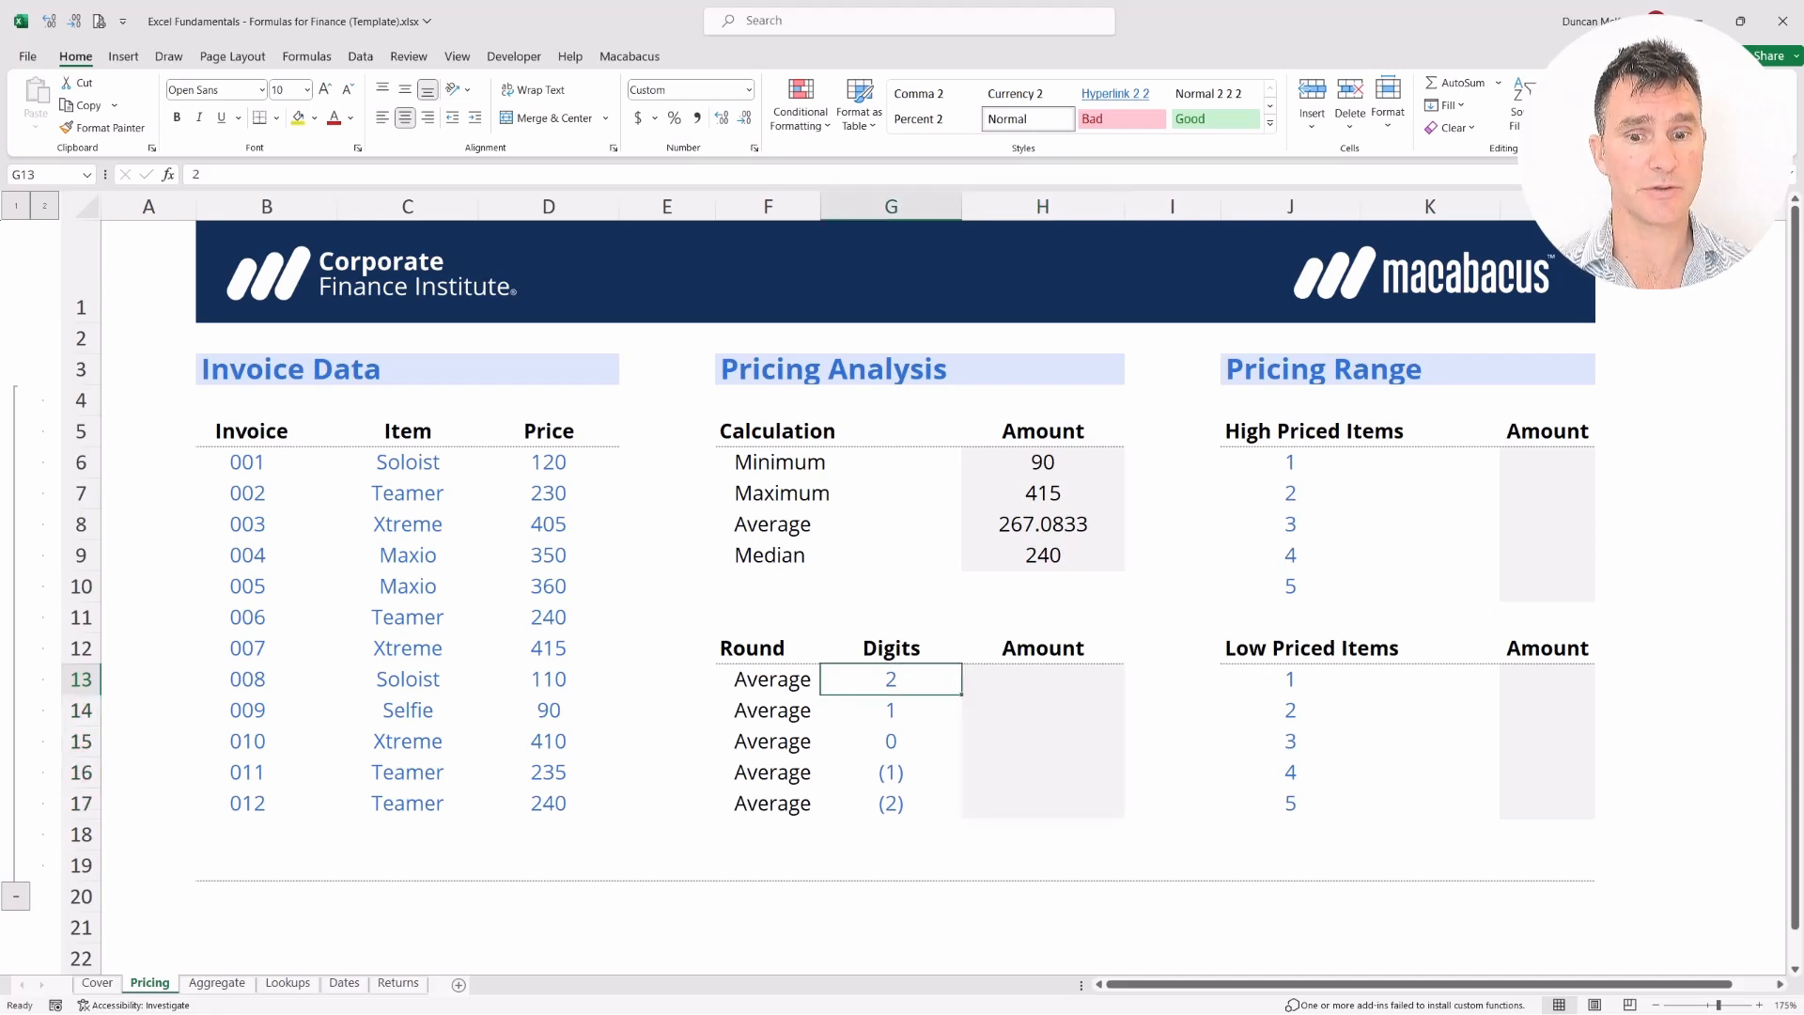
pyautogui.press('Down')
pyautogui.press('Down')
pyautogui.press('Up')
pyautogui.press('Up')
pyautogui.press('Right')
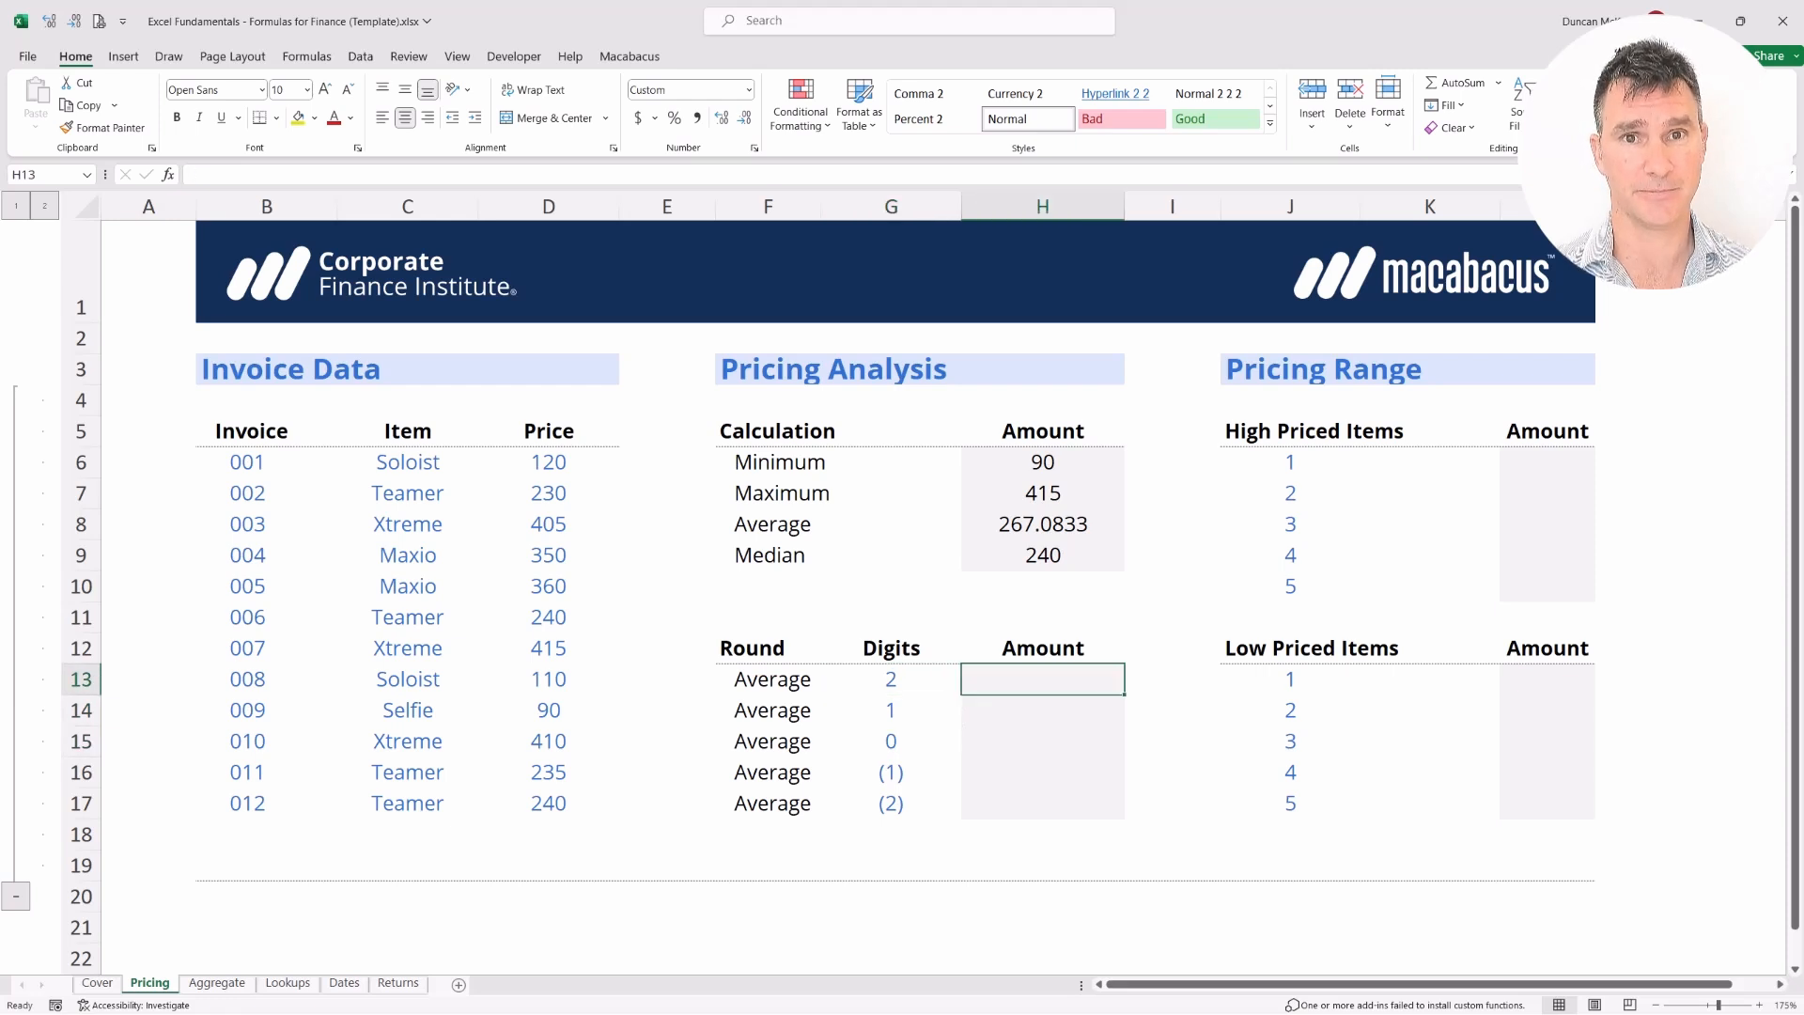
# Enter =ROUND($H$8,G13) in H13 to round the average to 2 digits, 267.0800
pyautogui.write('=')
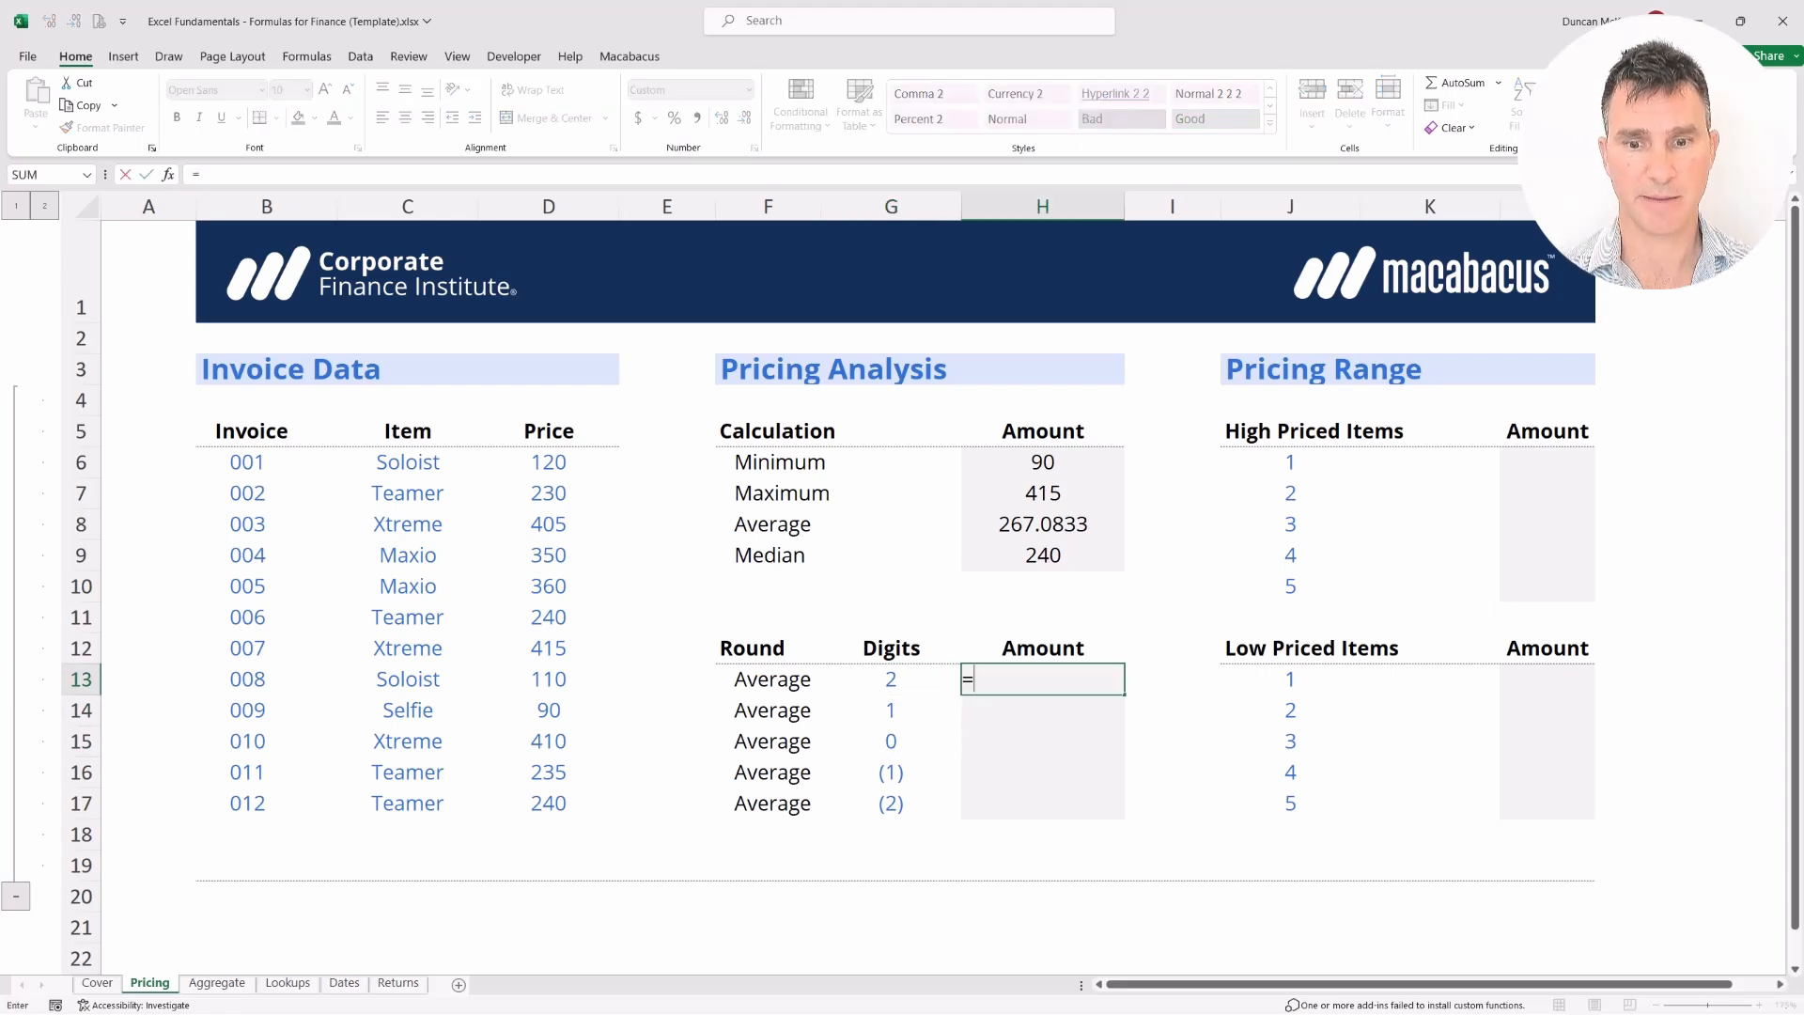
pyautogui.write('ROU')
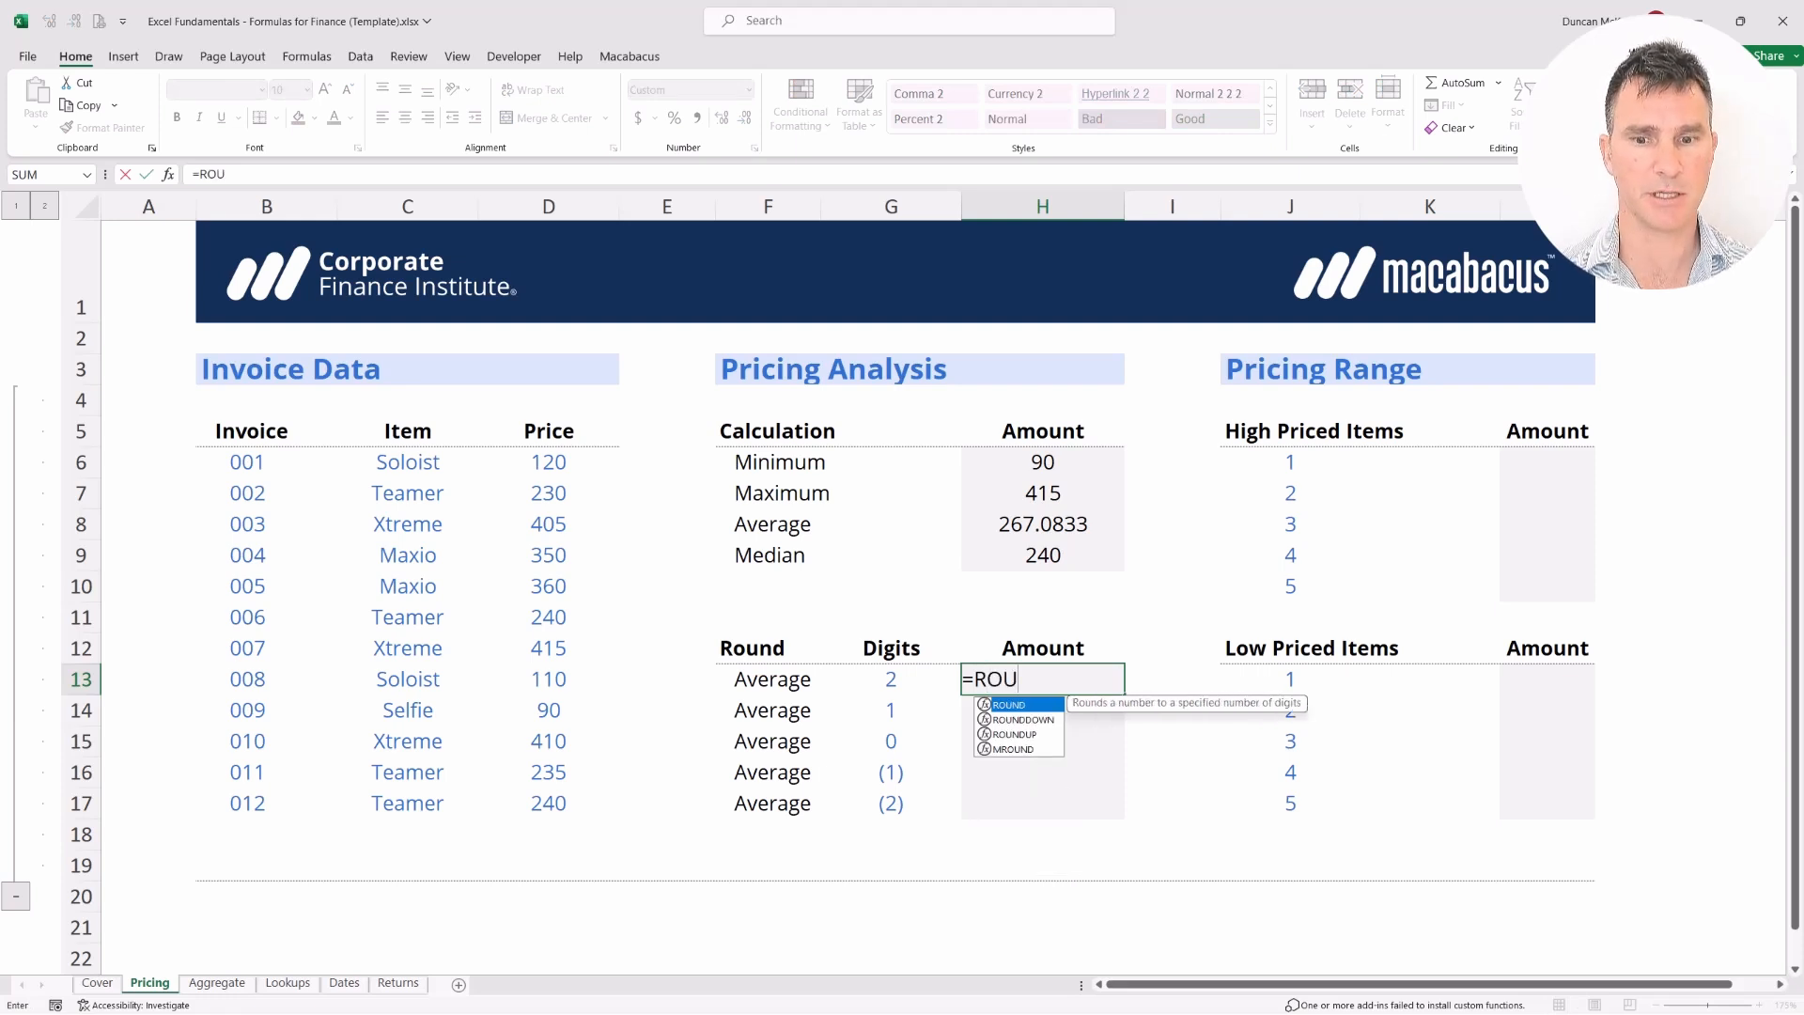
pyautogui.press('Down')
pyautogui.press('Down')
pyautogui.press('Down')
pyautogui.press('Up')
pyautogui.press('Up')
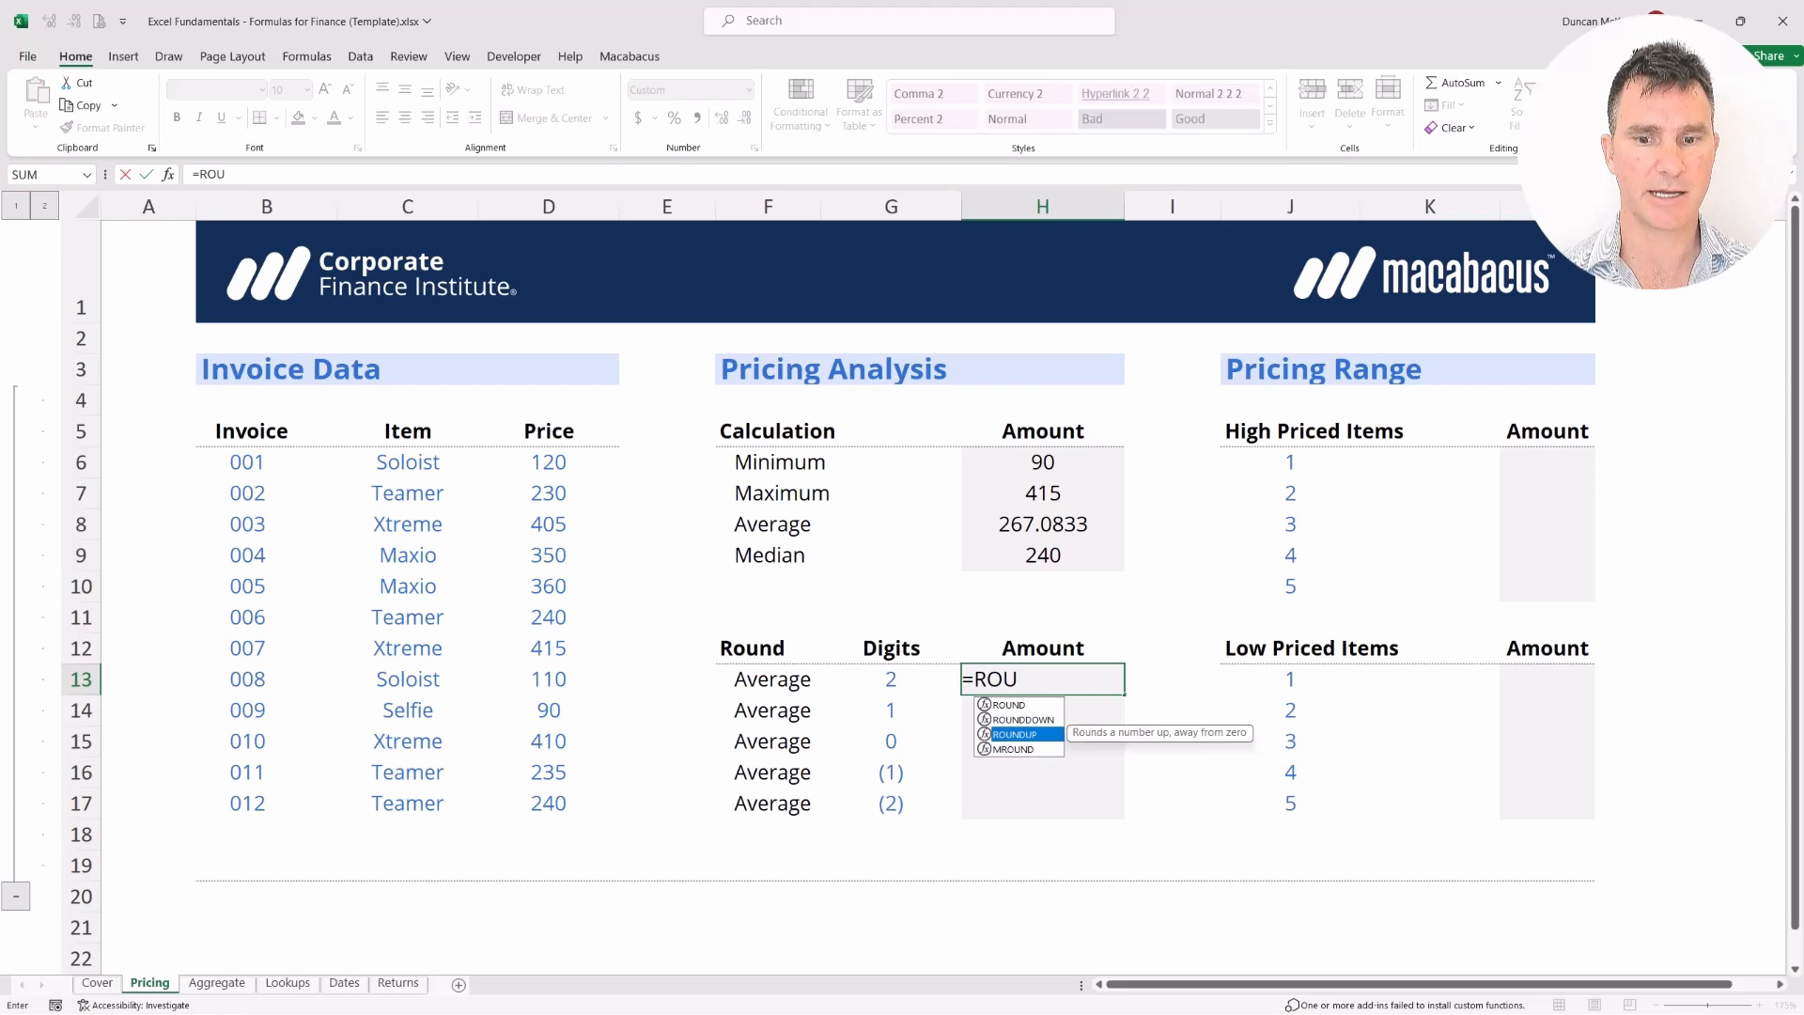
pyautogui.press('Up')
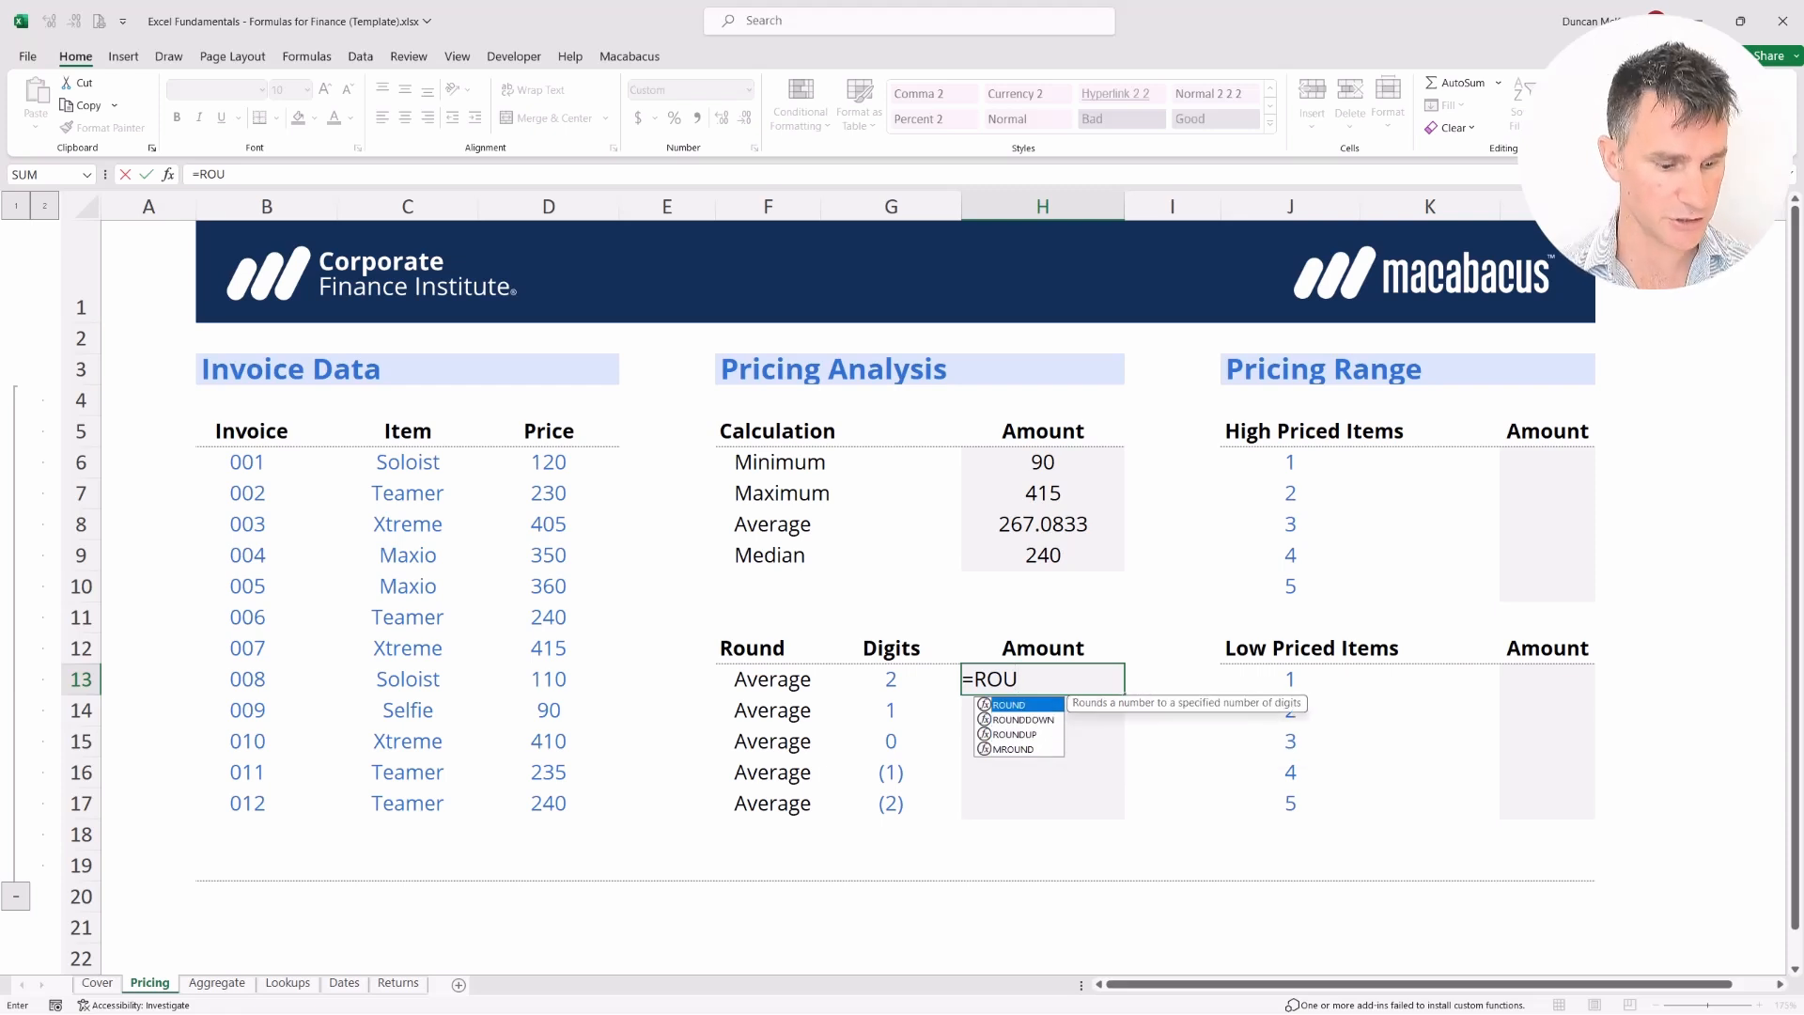
pyautogui.press('Tab')
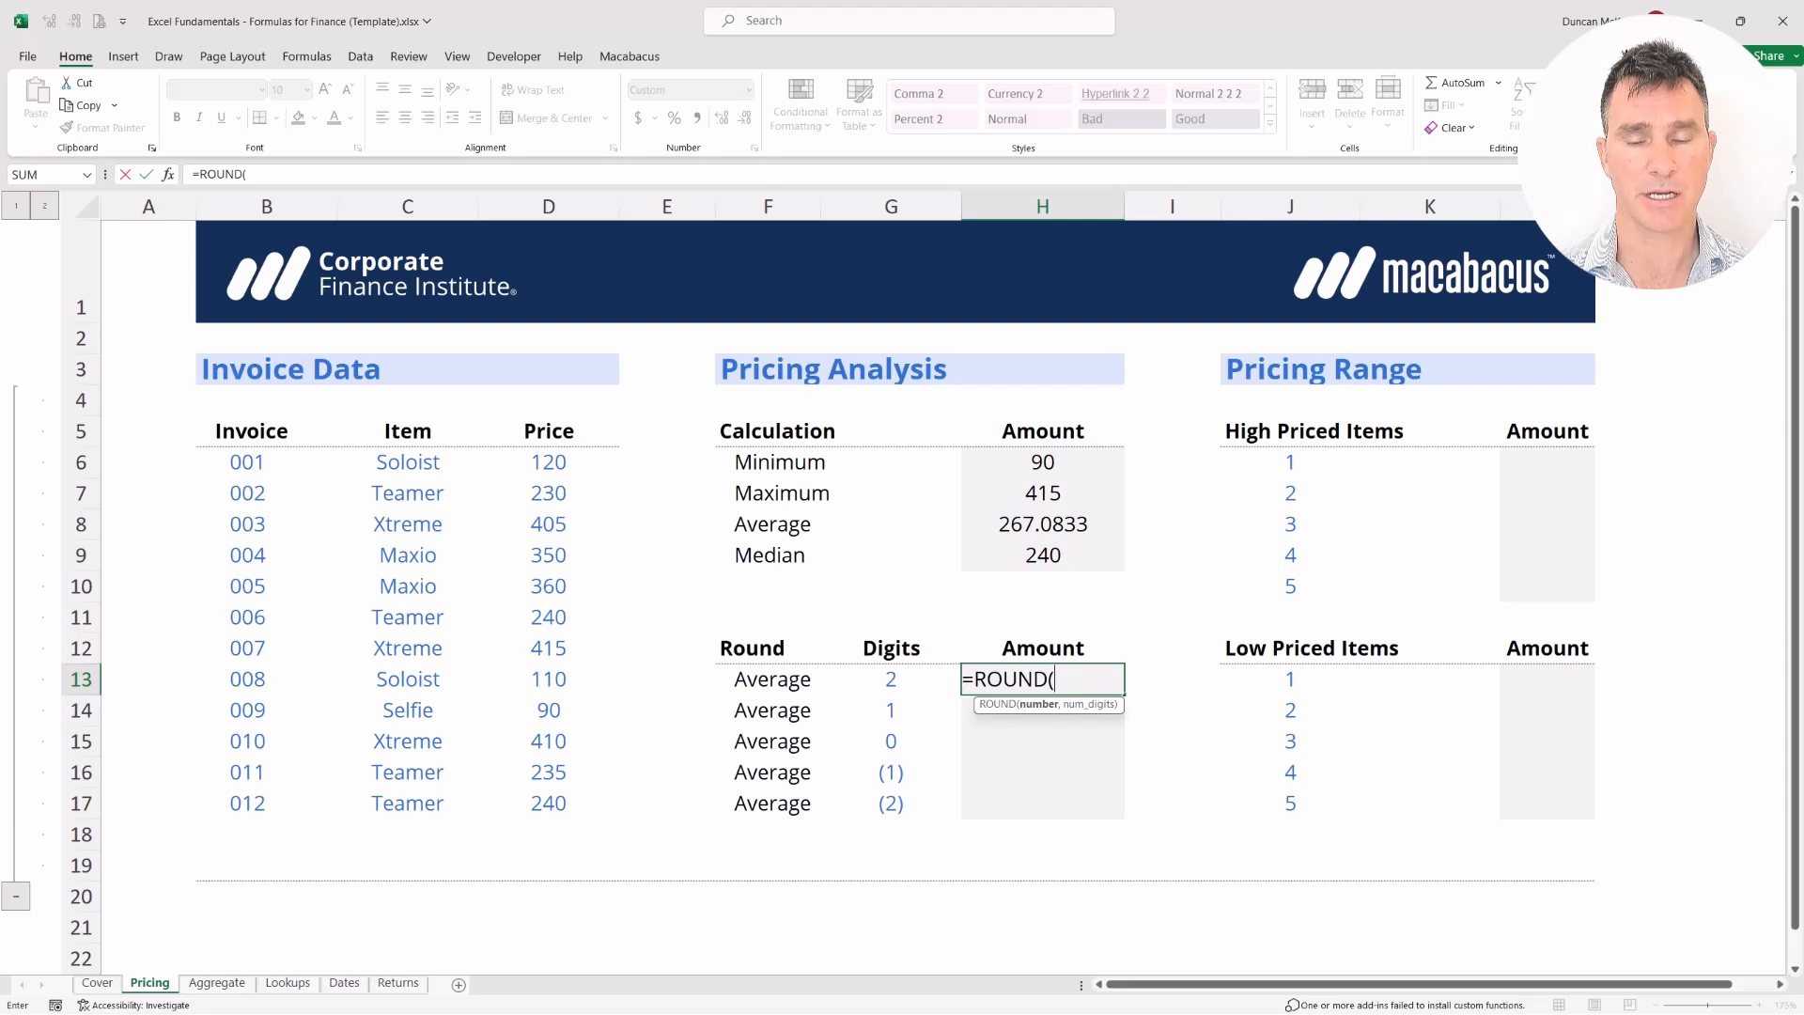
pyautogui.press('Up')
pyautogui.press('Up')
pyautogui.press('Up')
pyautogui.press('Up')
pyautogui.press('Up')
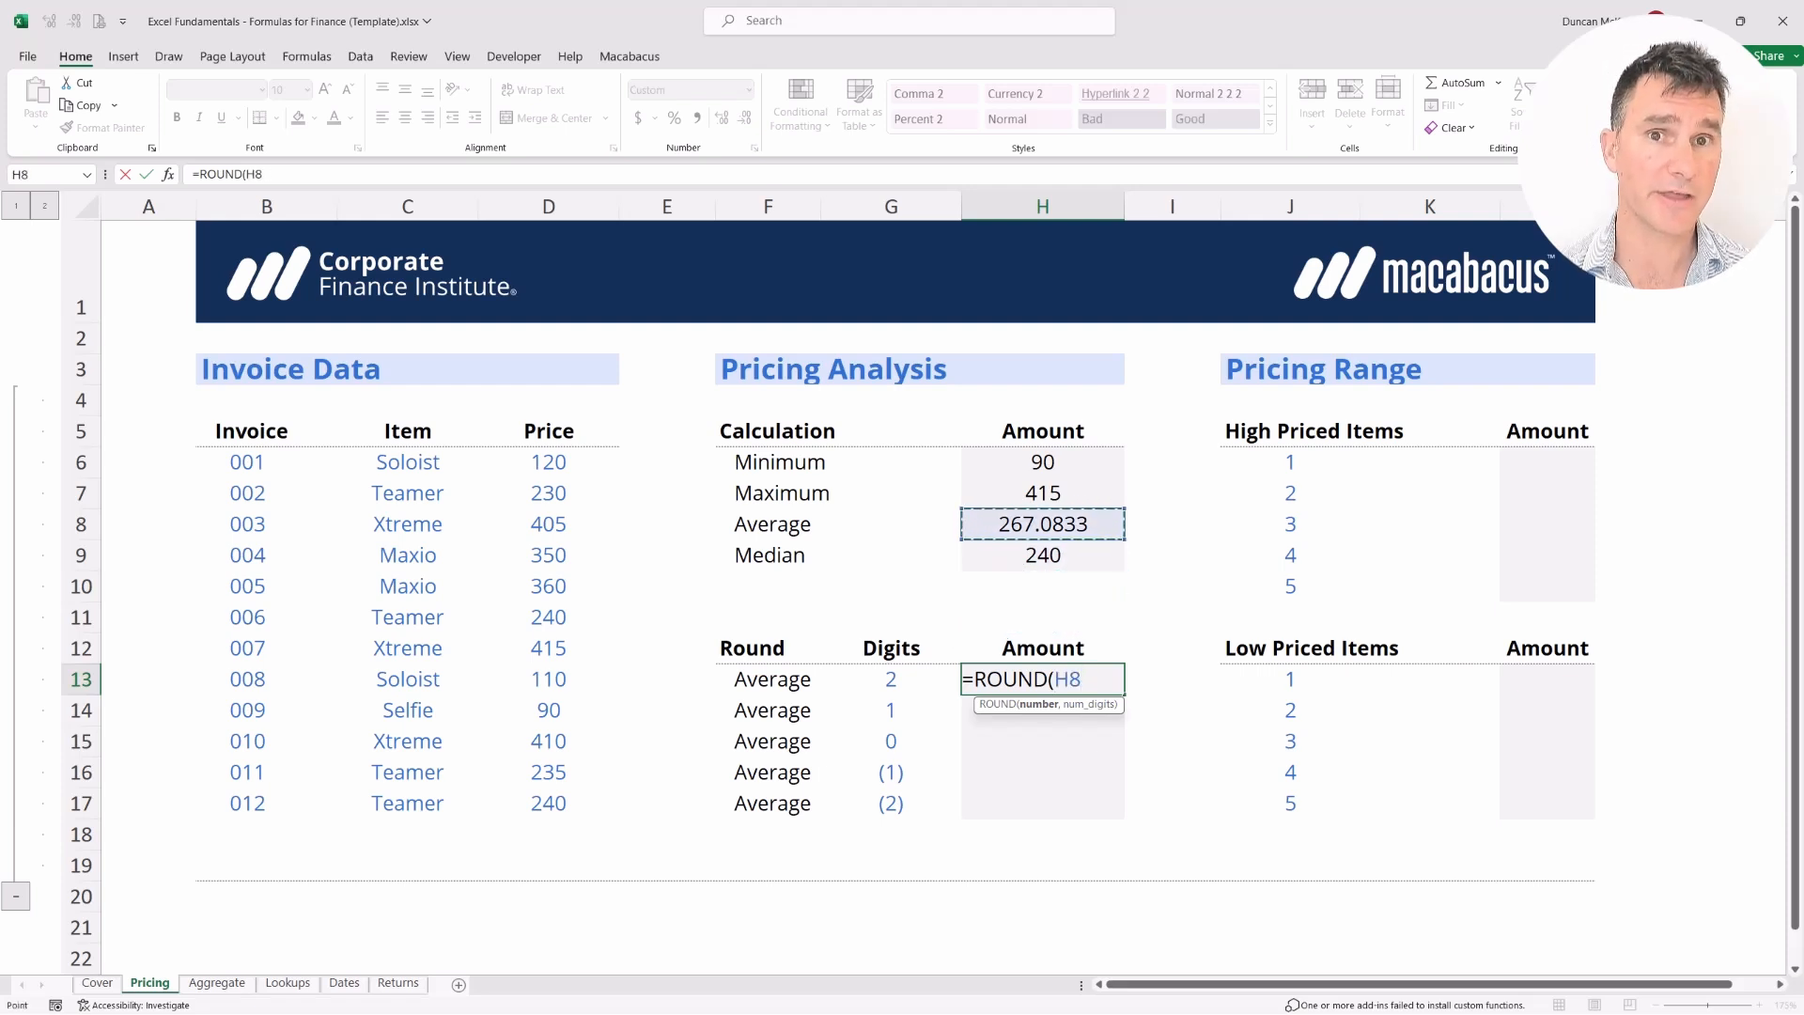
pyautogui.press('F4')
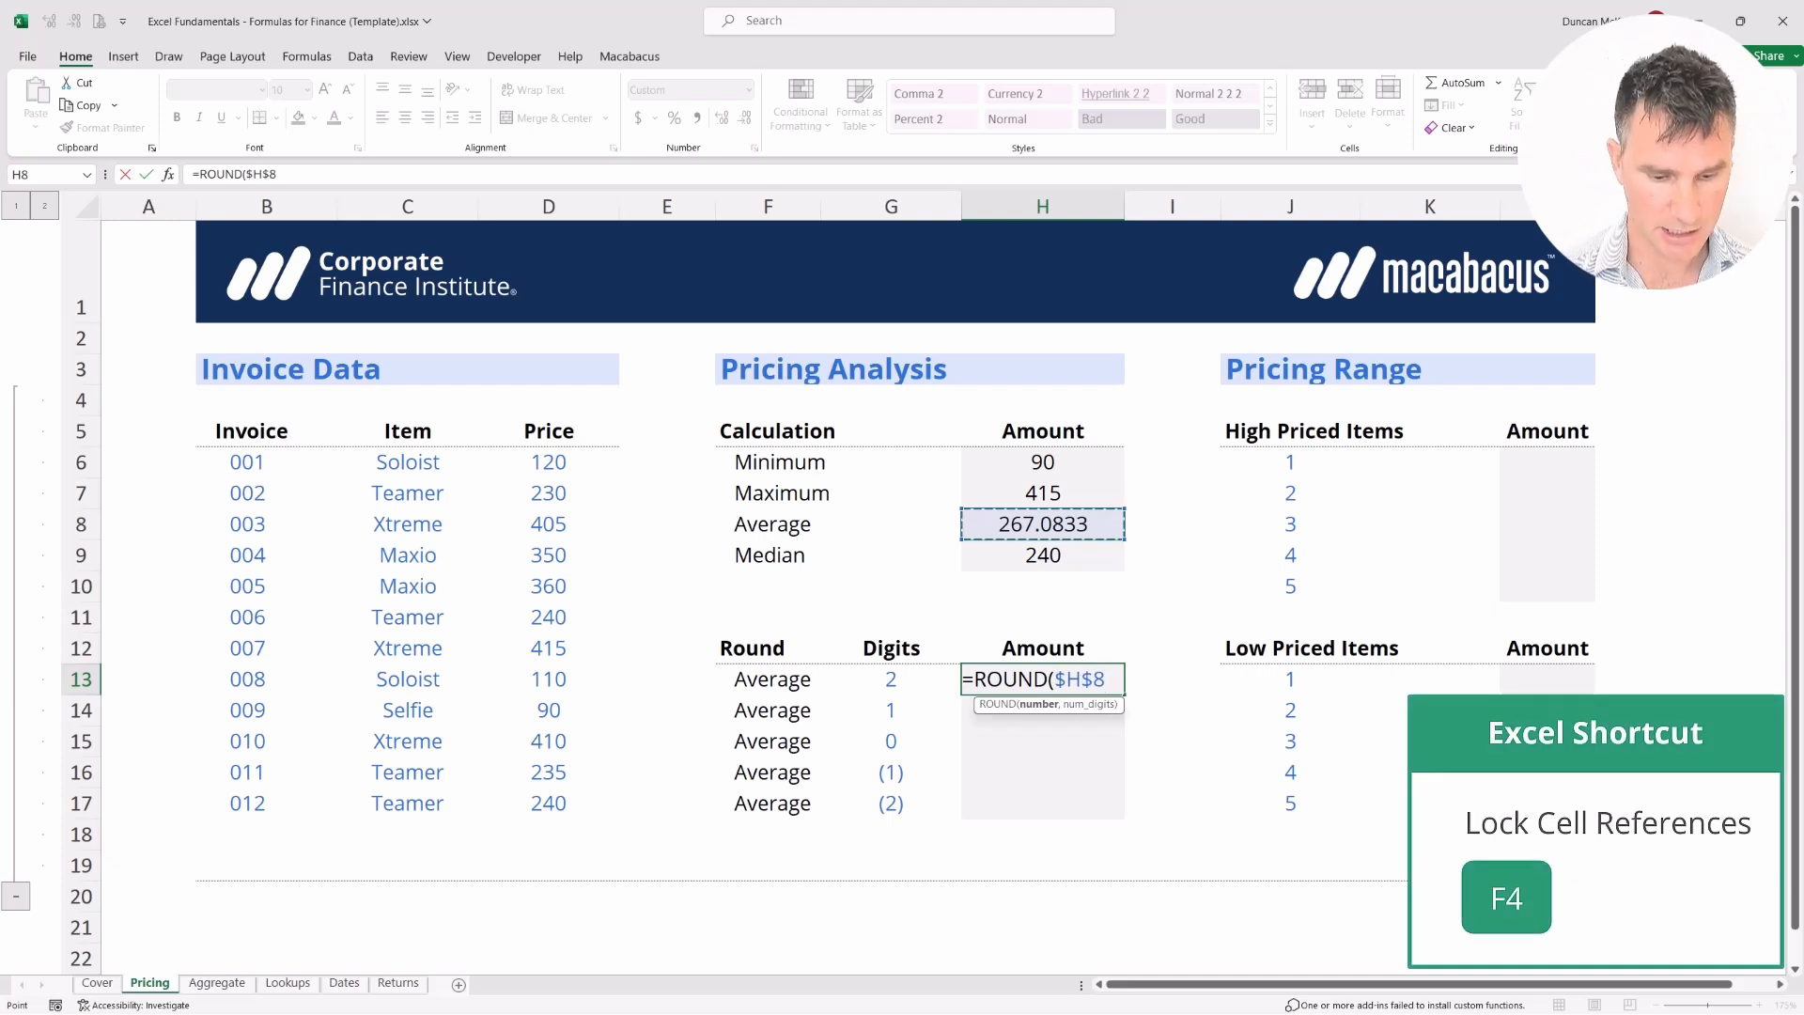
pyautogui.write(',')
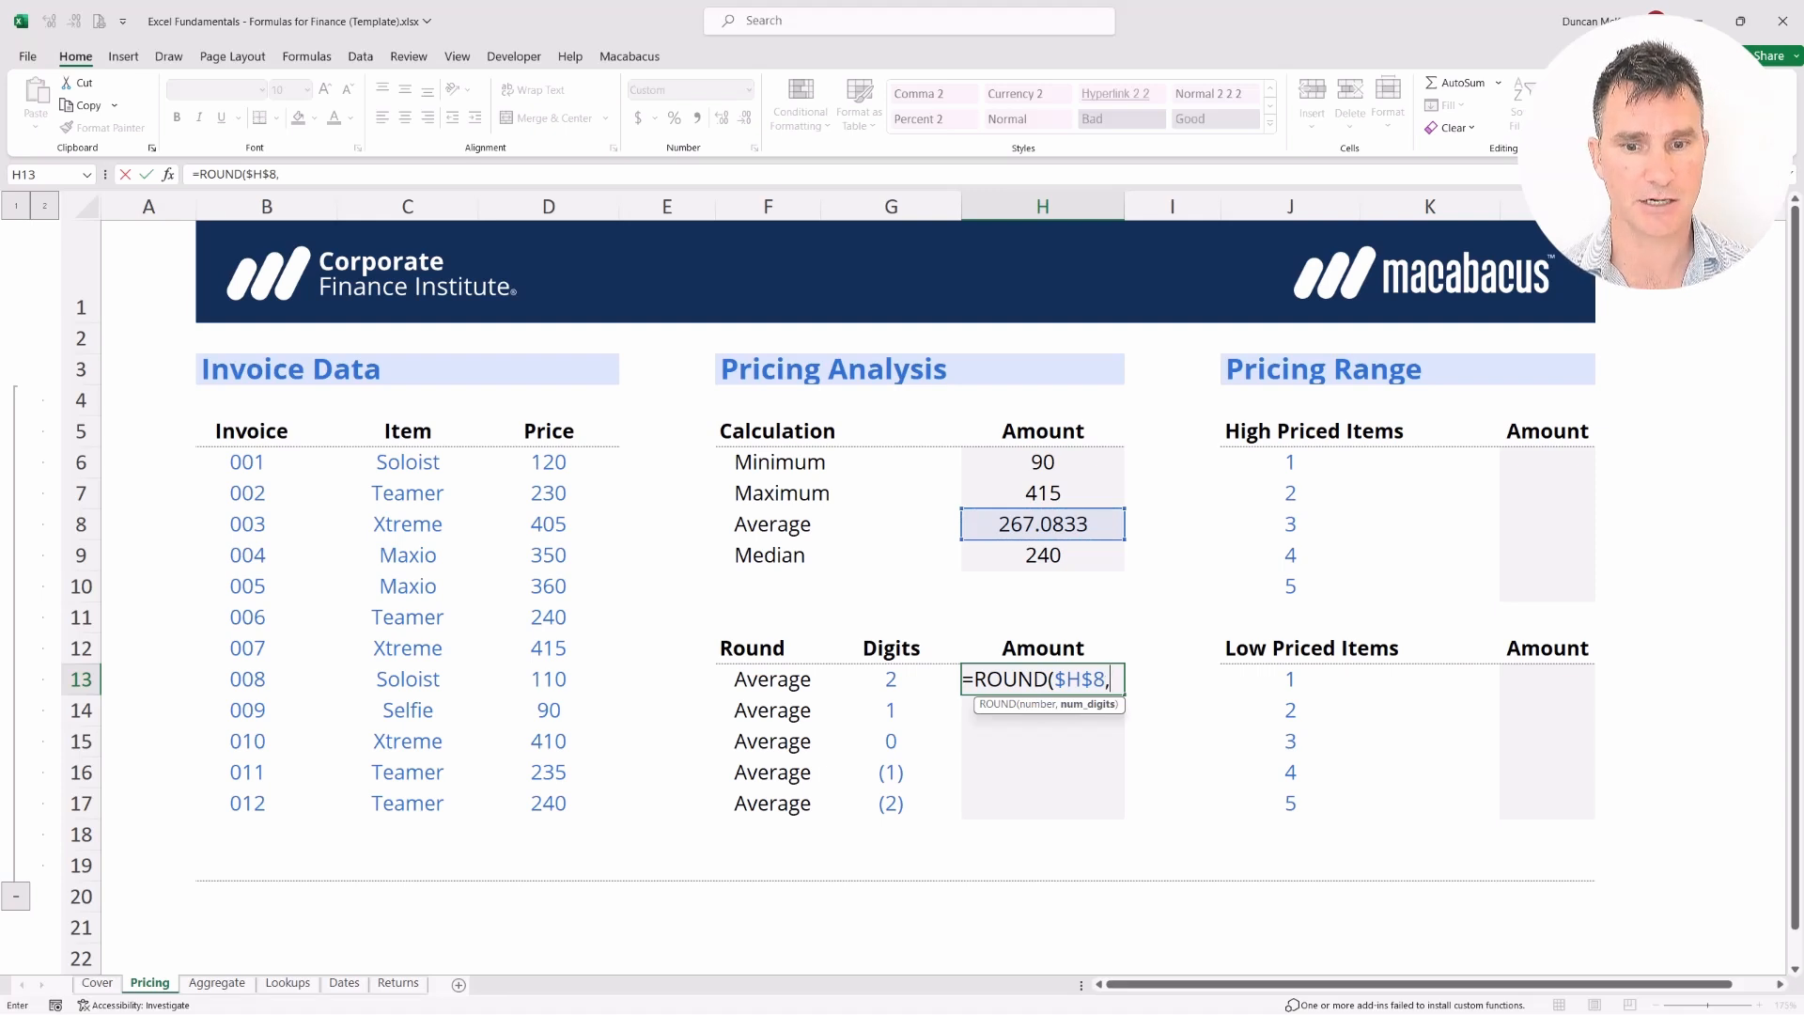
pyautogui.press('Left')
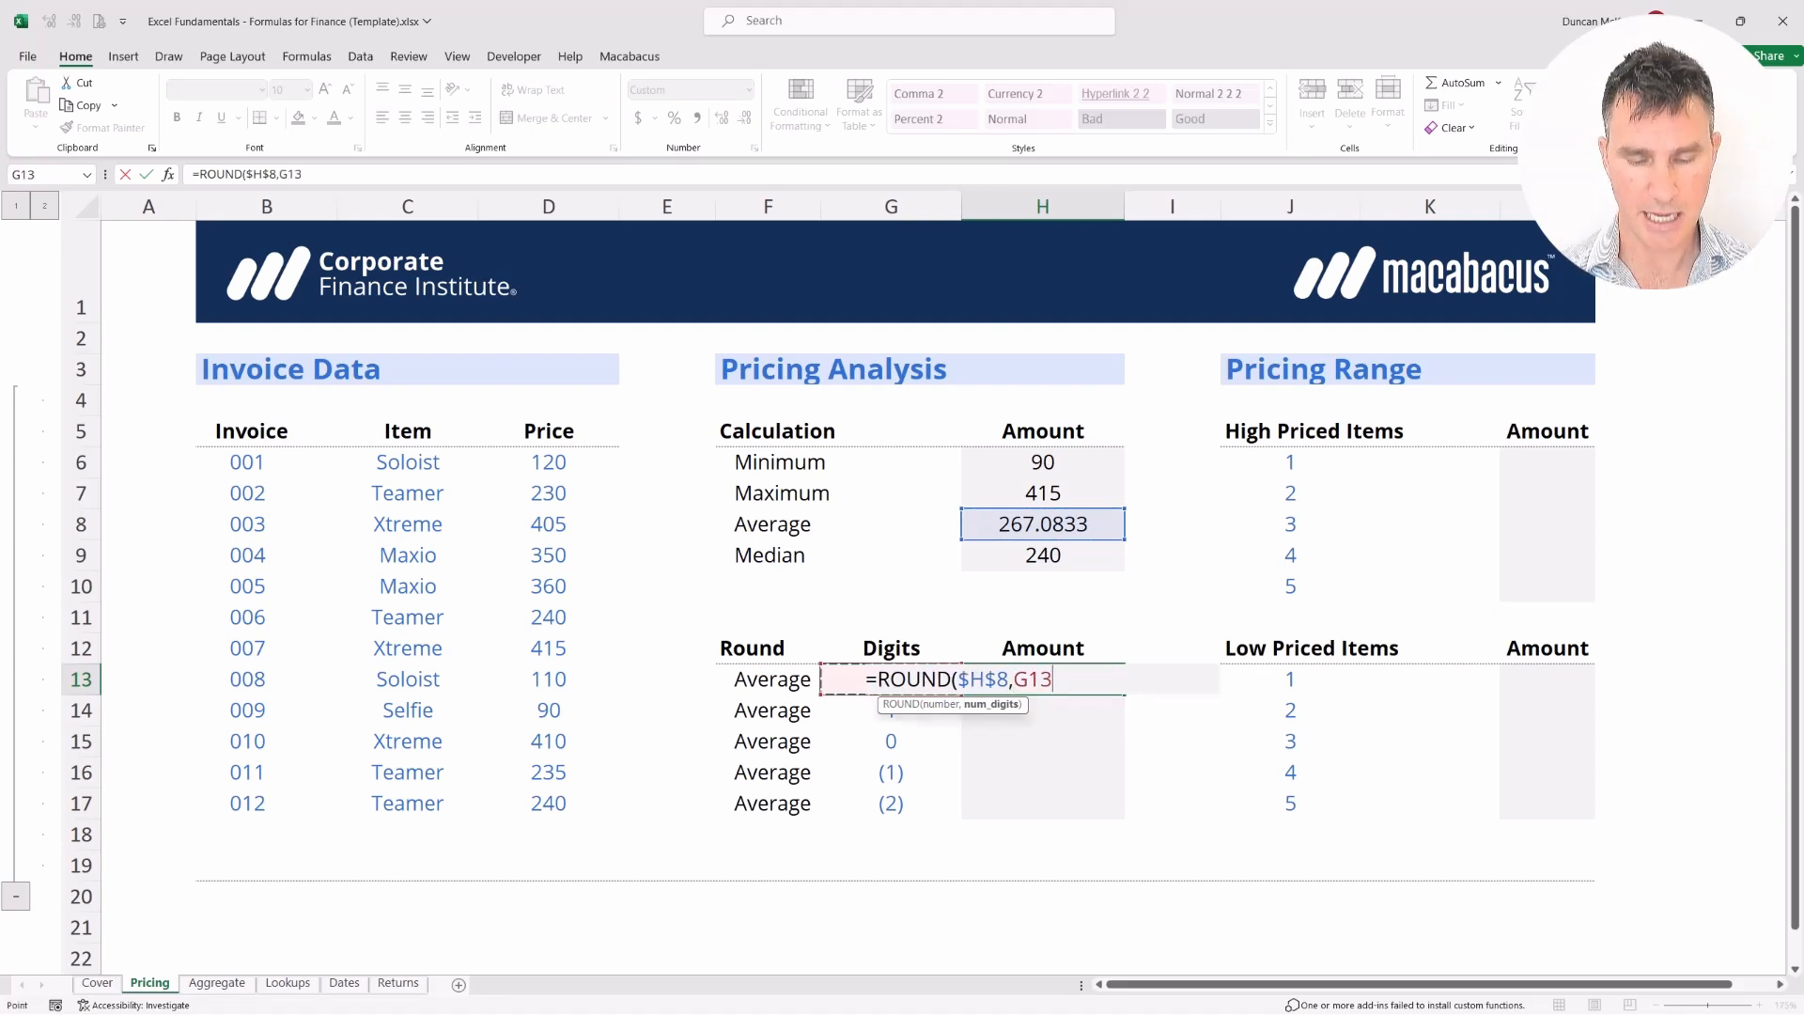
pyautogui.press('Return')
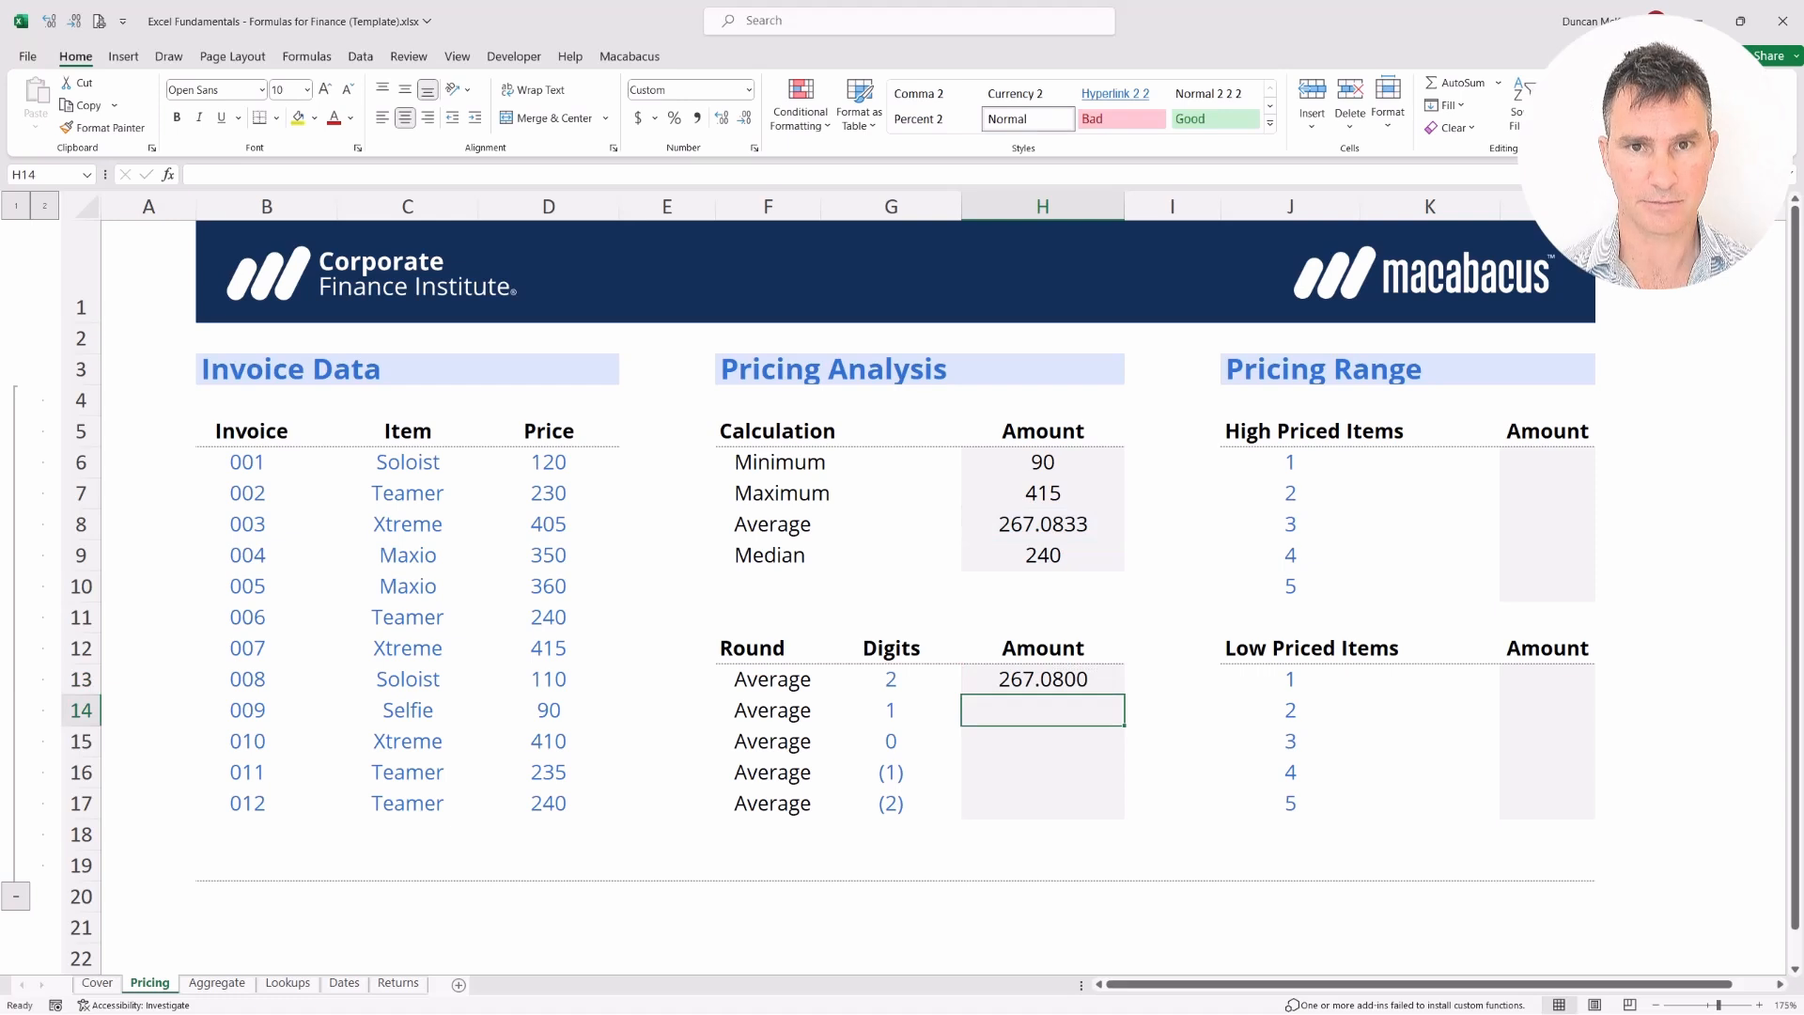
# Fill the ROUND formula down H13:H17 (267.1000, 267.0000, 270.0000, 300.0000) and check H17
pyautogui.press('Up')
pyautogui.press('Right')
pyautogui.hotkey('shift', 'Left')
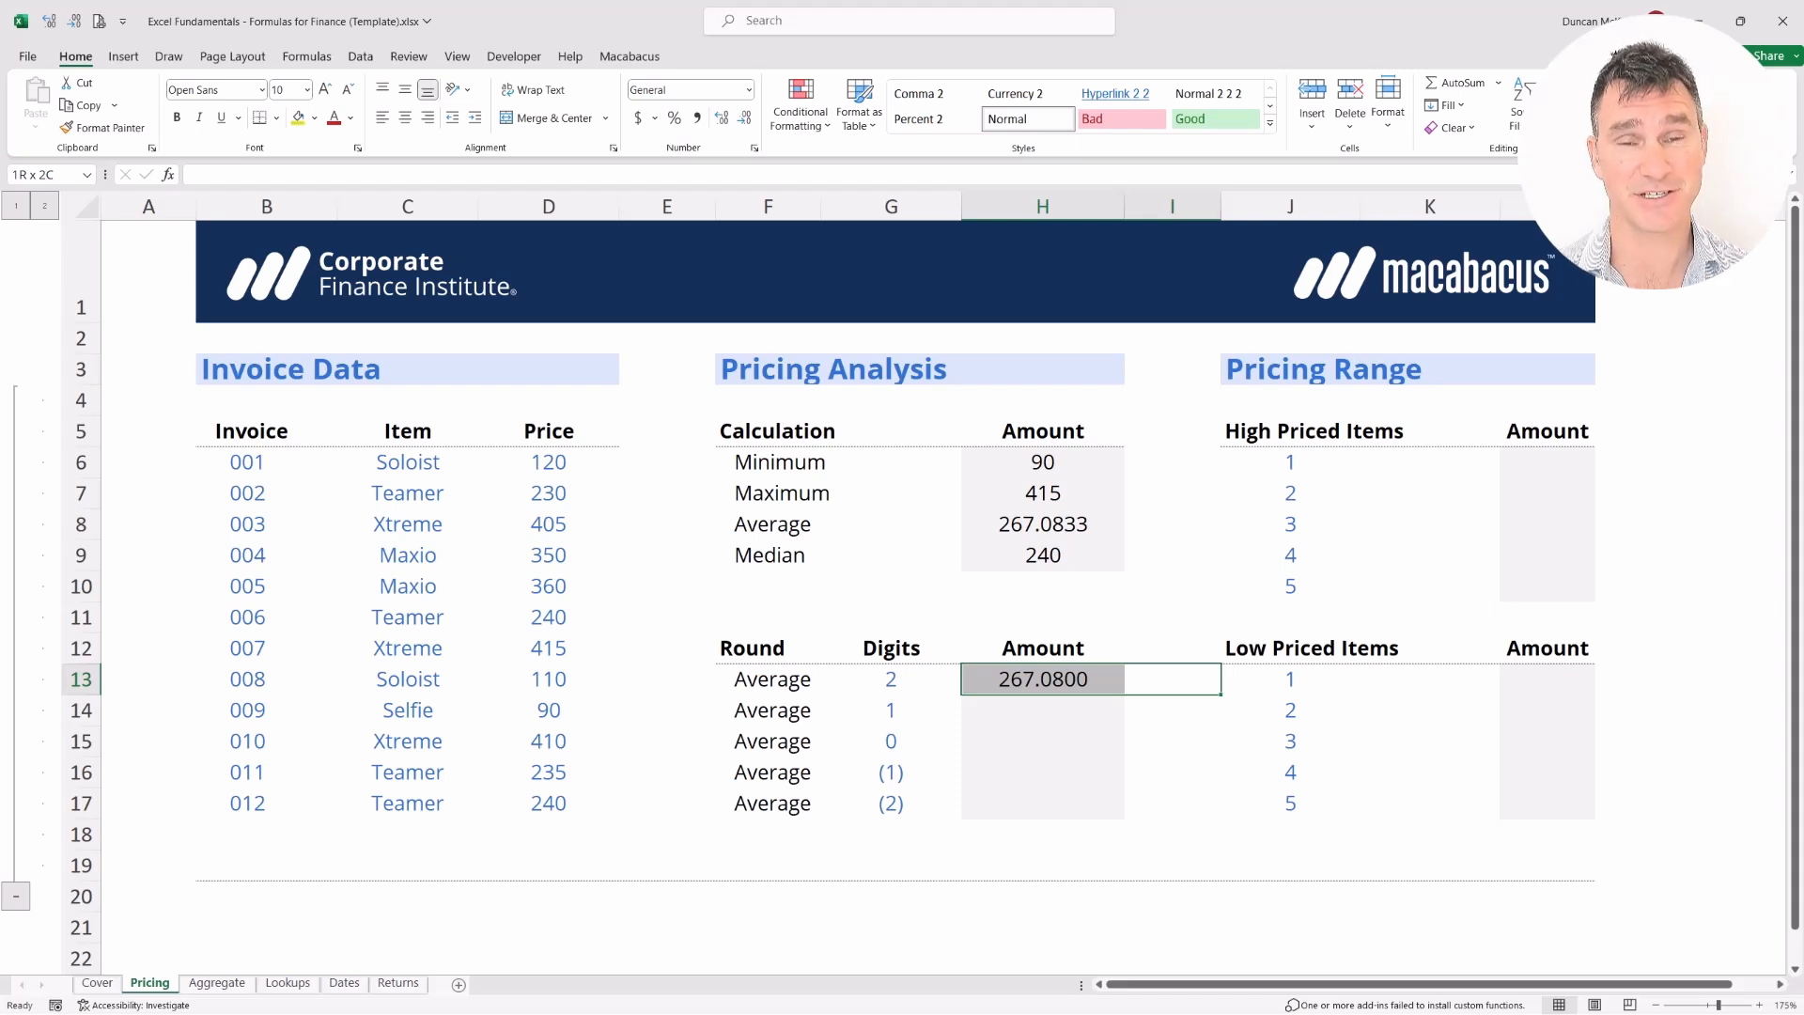
pyautogui.press('Left')
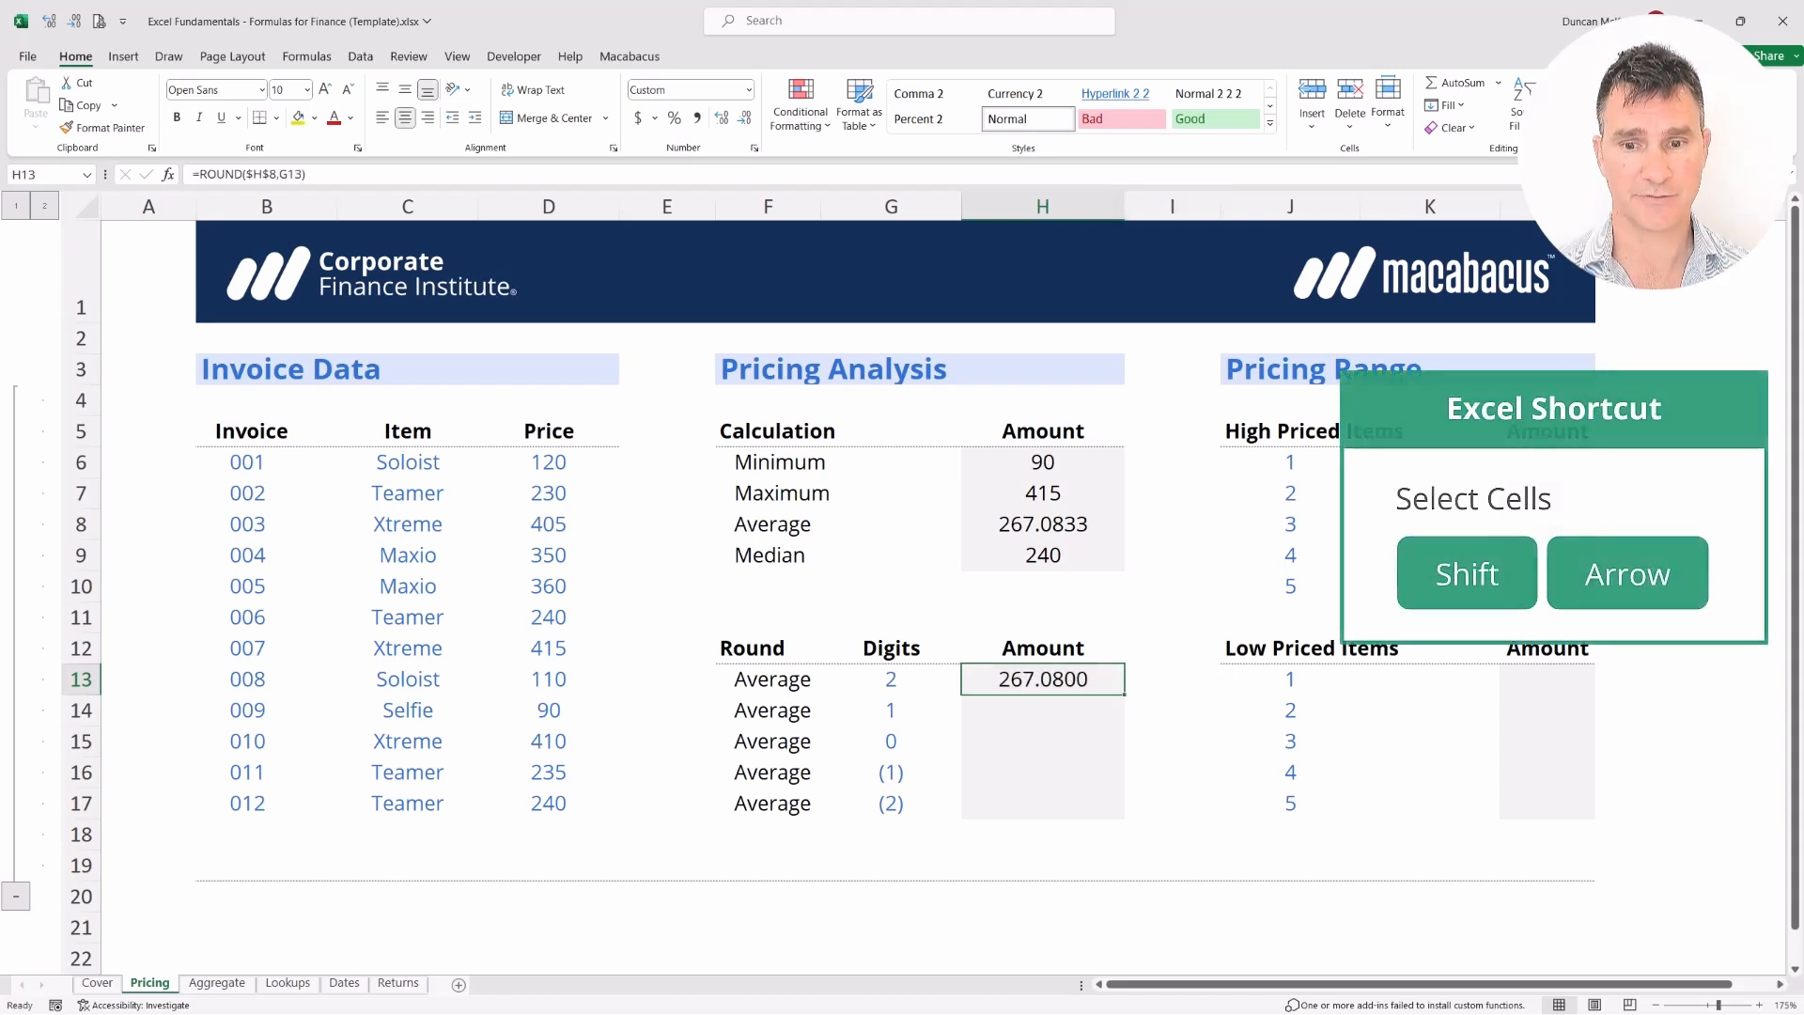
pyautogui.hotkey('shift', 'Down')
pyautogui.hotkey('shift', 'Down')
pyautogui.hotkey('shift', 'Down')
pyautogui.hotkey('shift', 'Down')
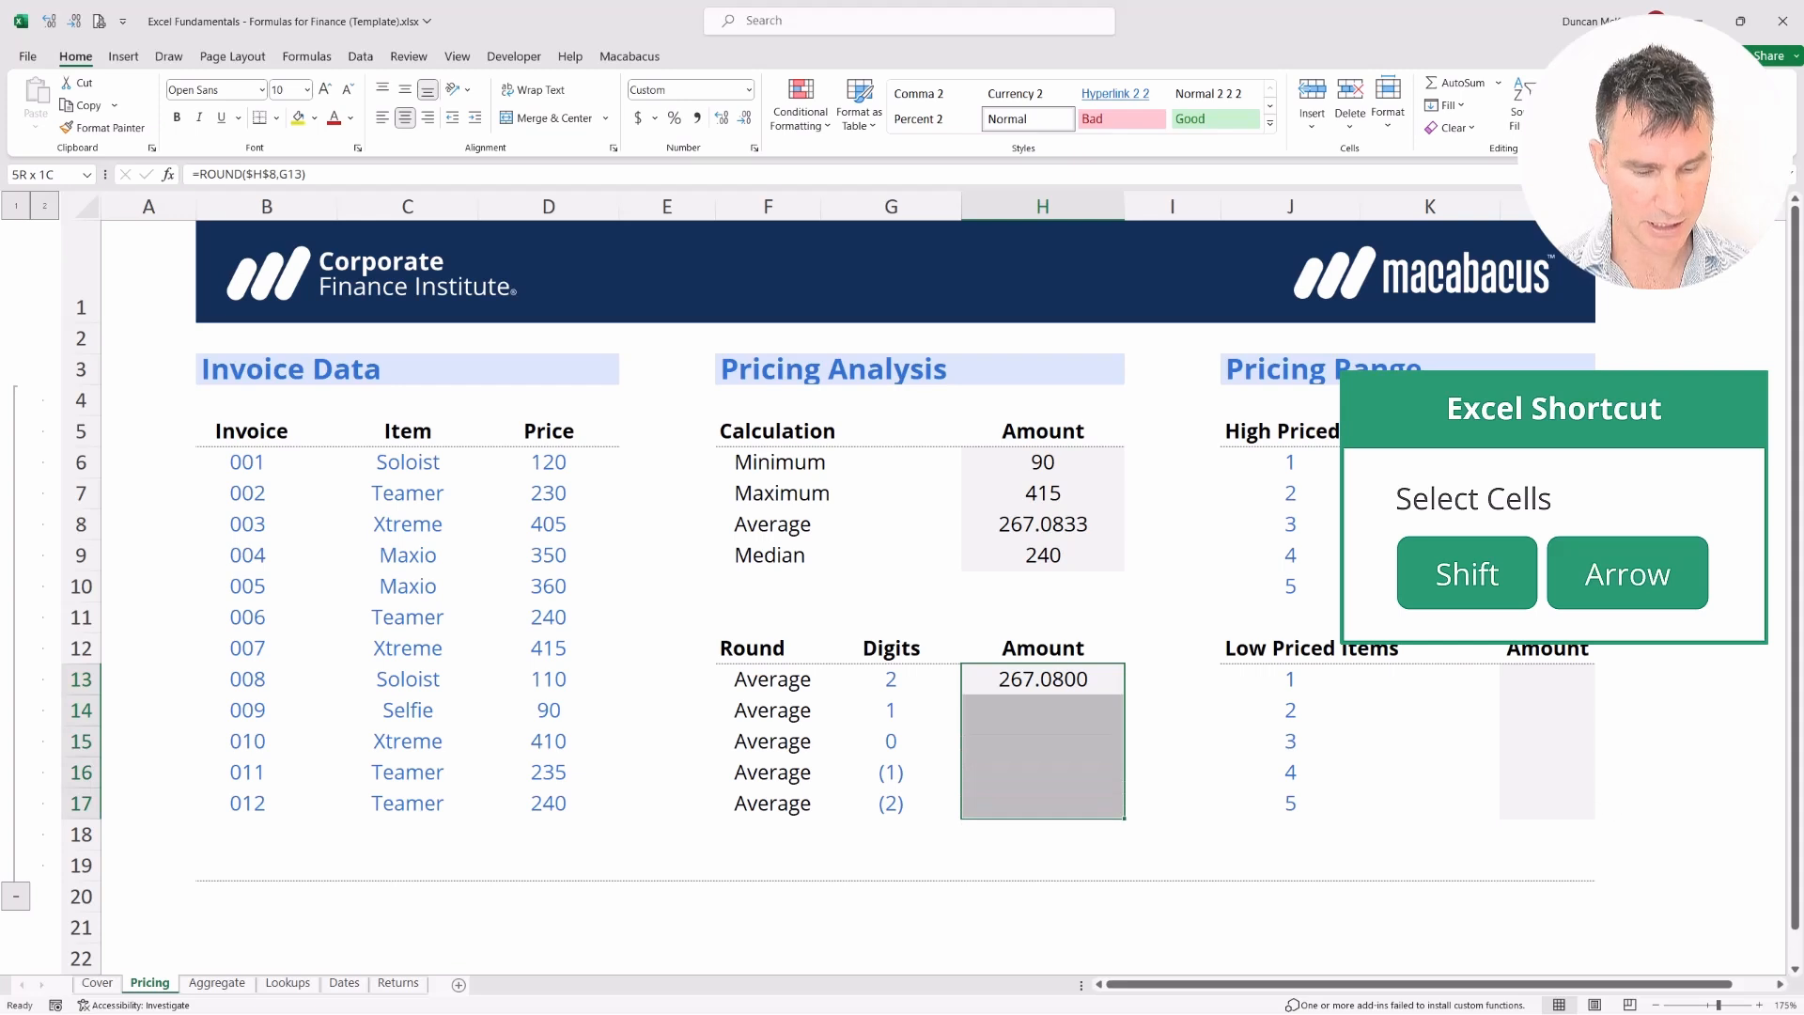
pyautogui.hotkey('ctrl', 'd')
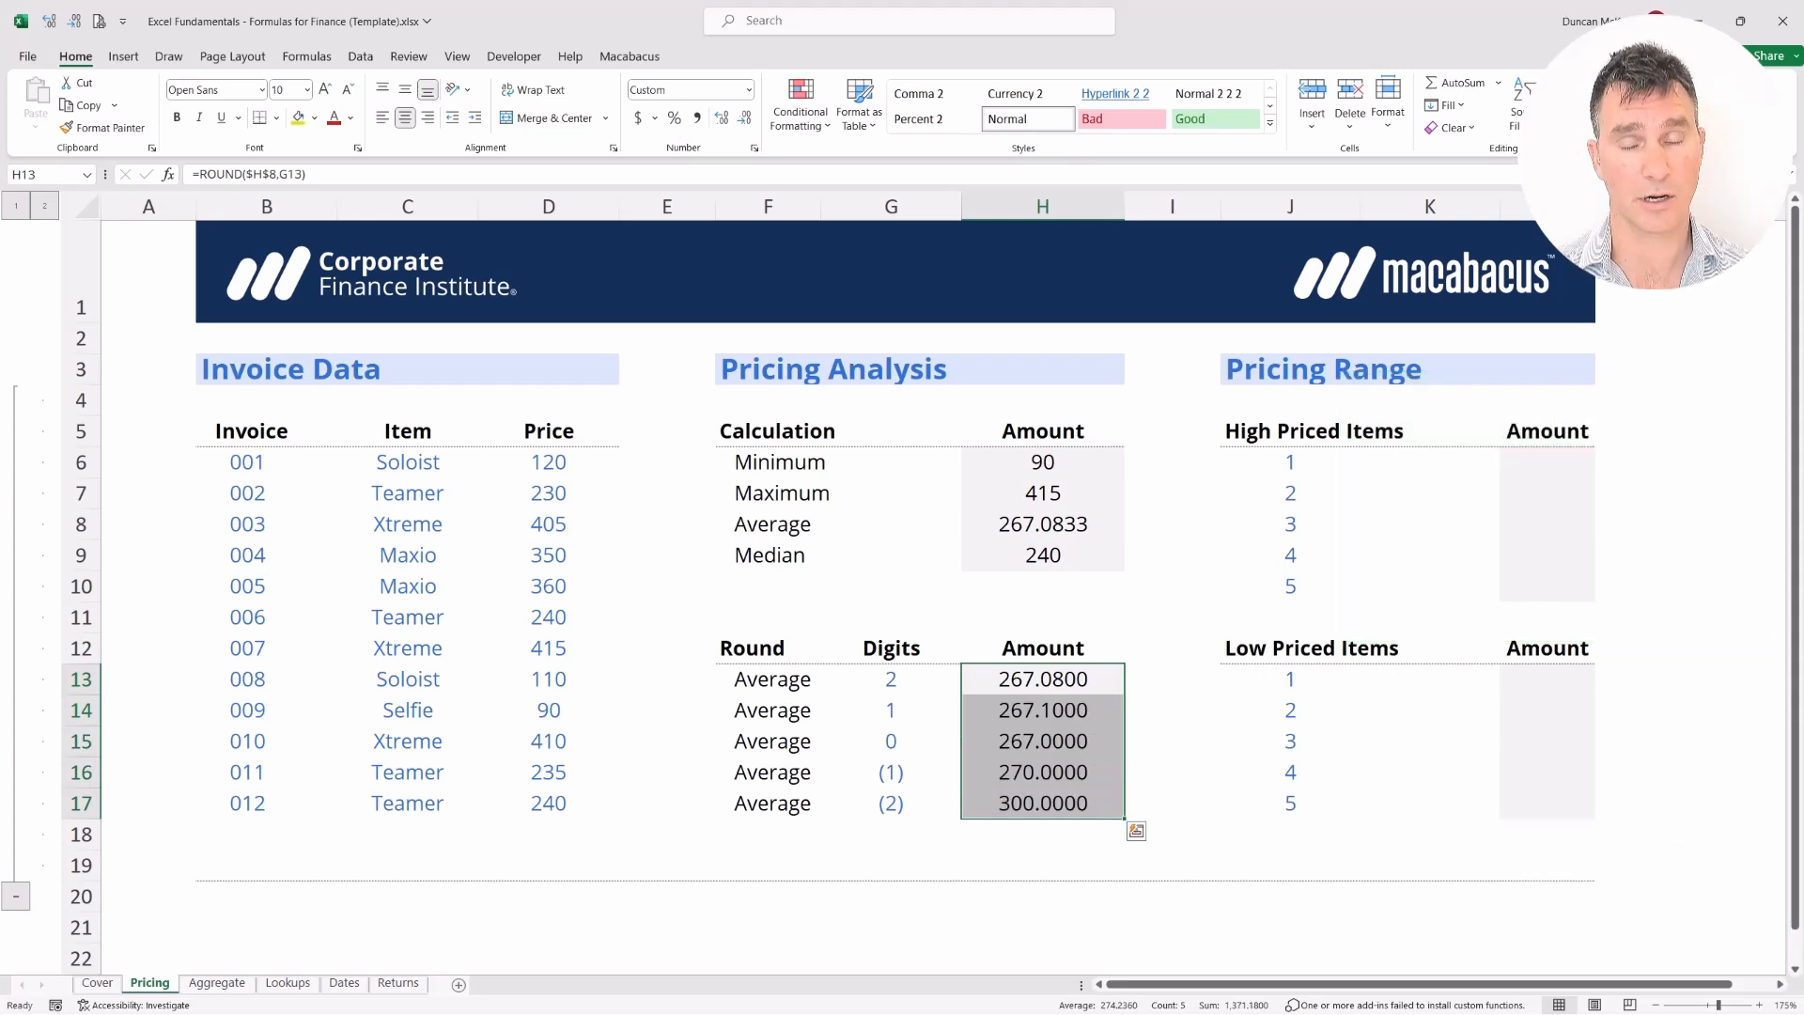
pyautogui.press('Down')
pyautogui.press('Down')
pyautogui.press('Down')
pyautogui.press('Down')
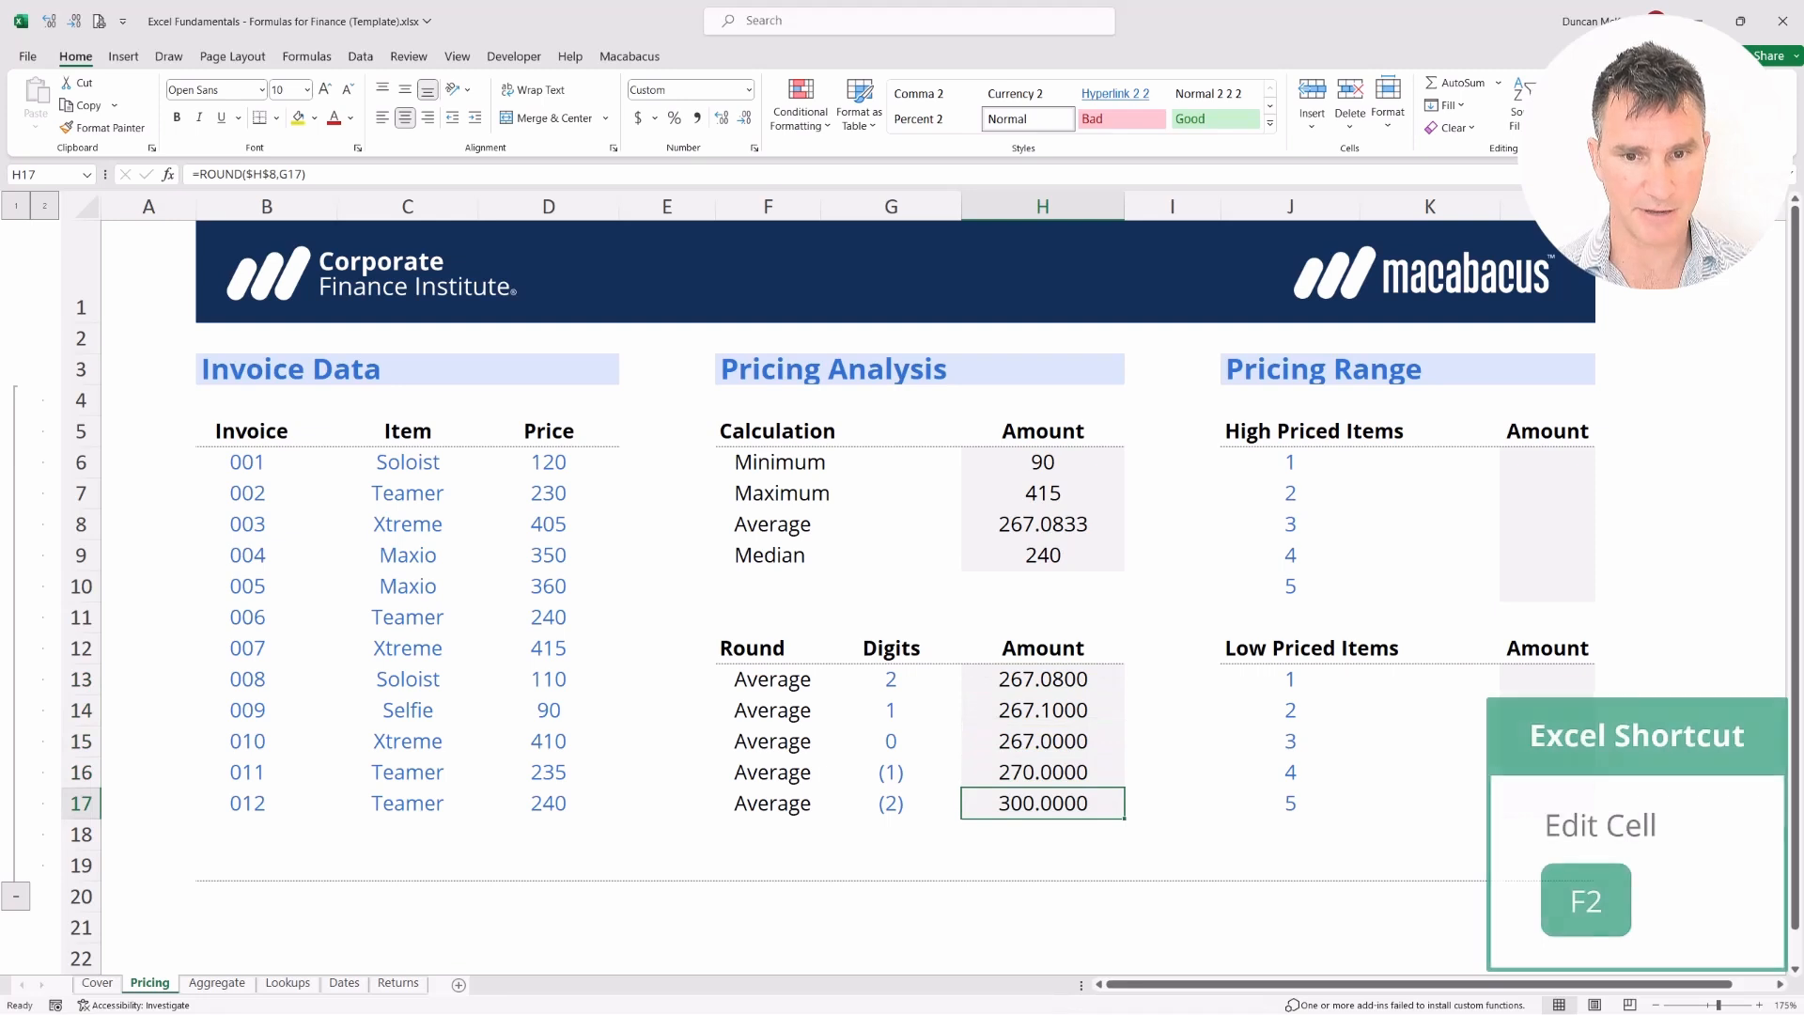
pyautogui.press('F2')
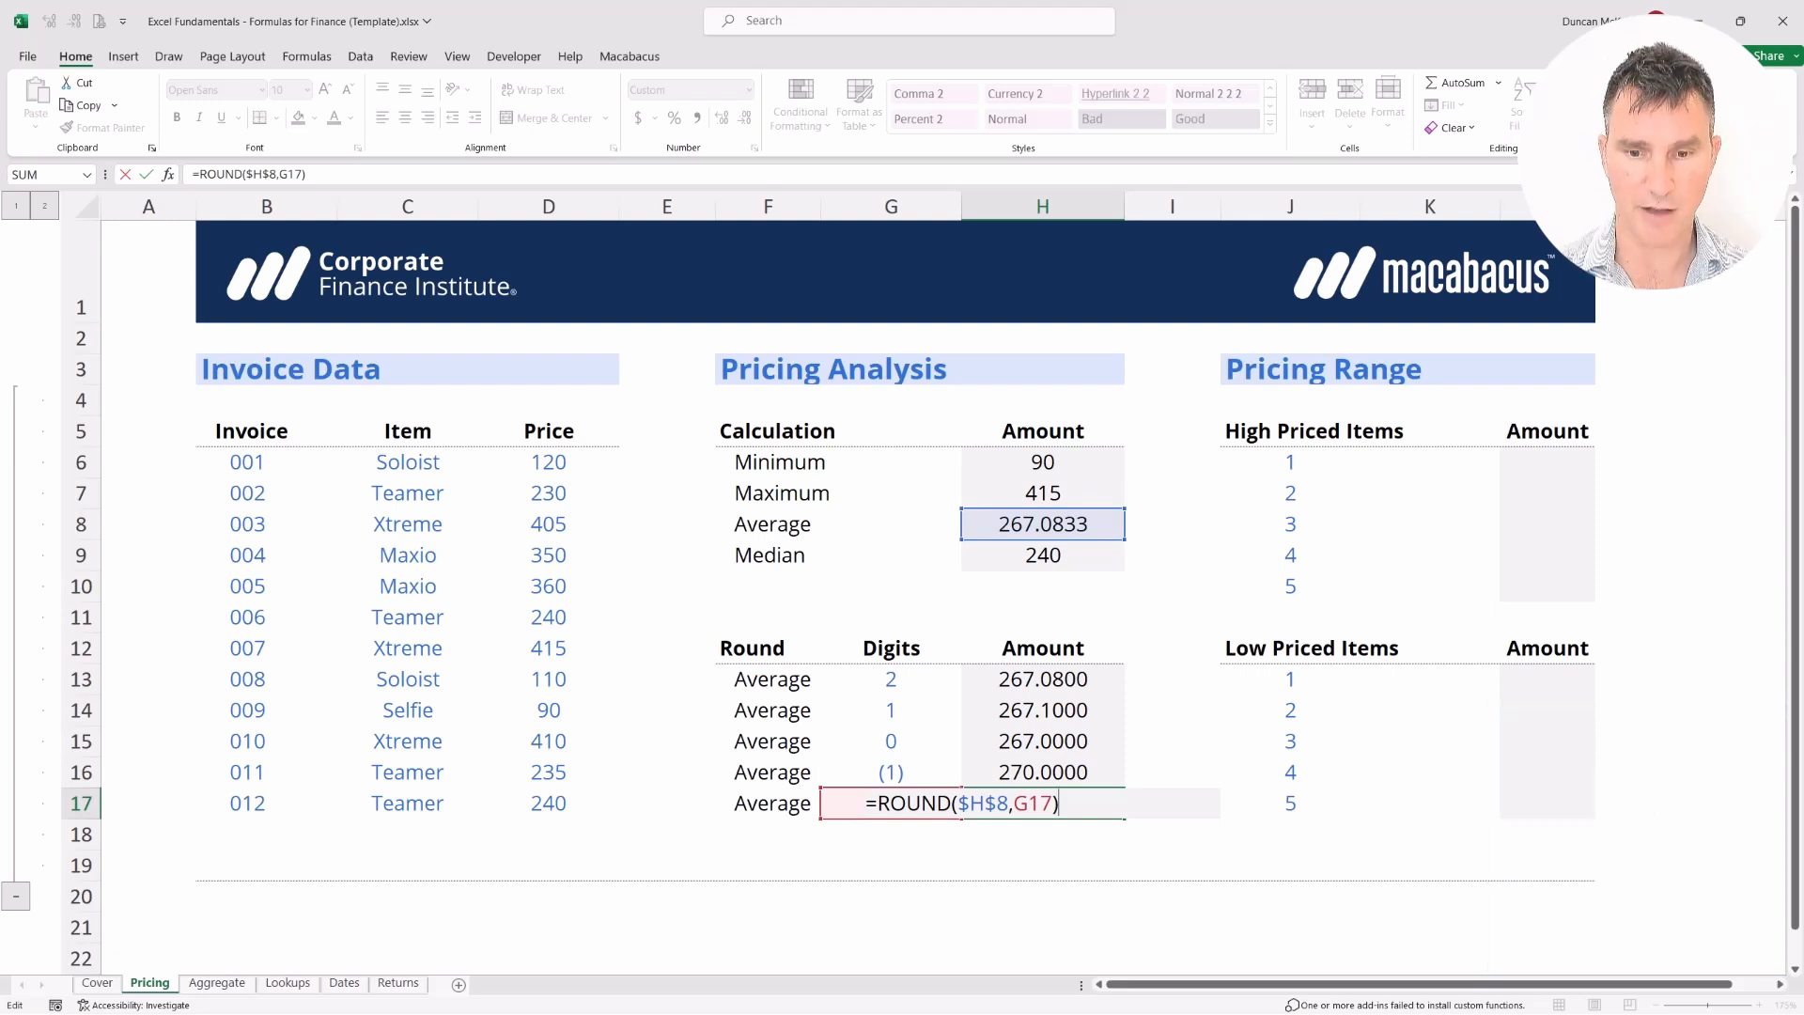
pyautogui.press('Return')
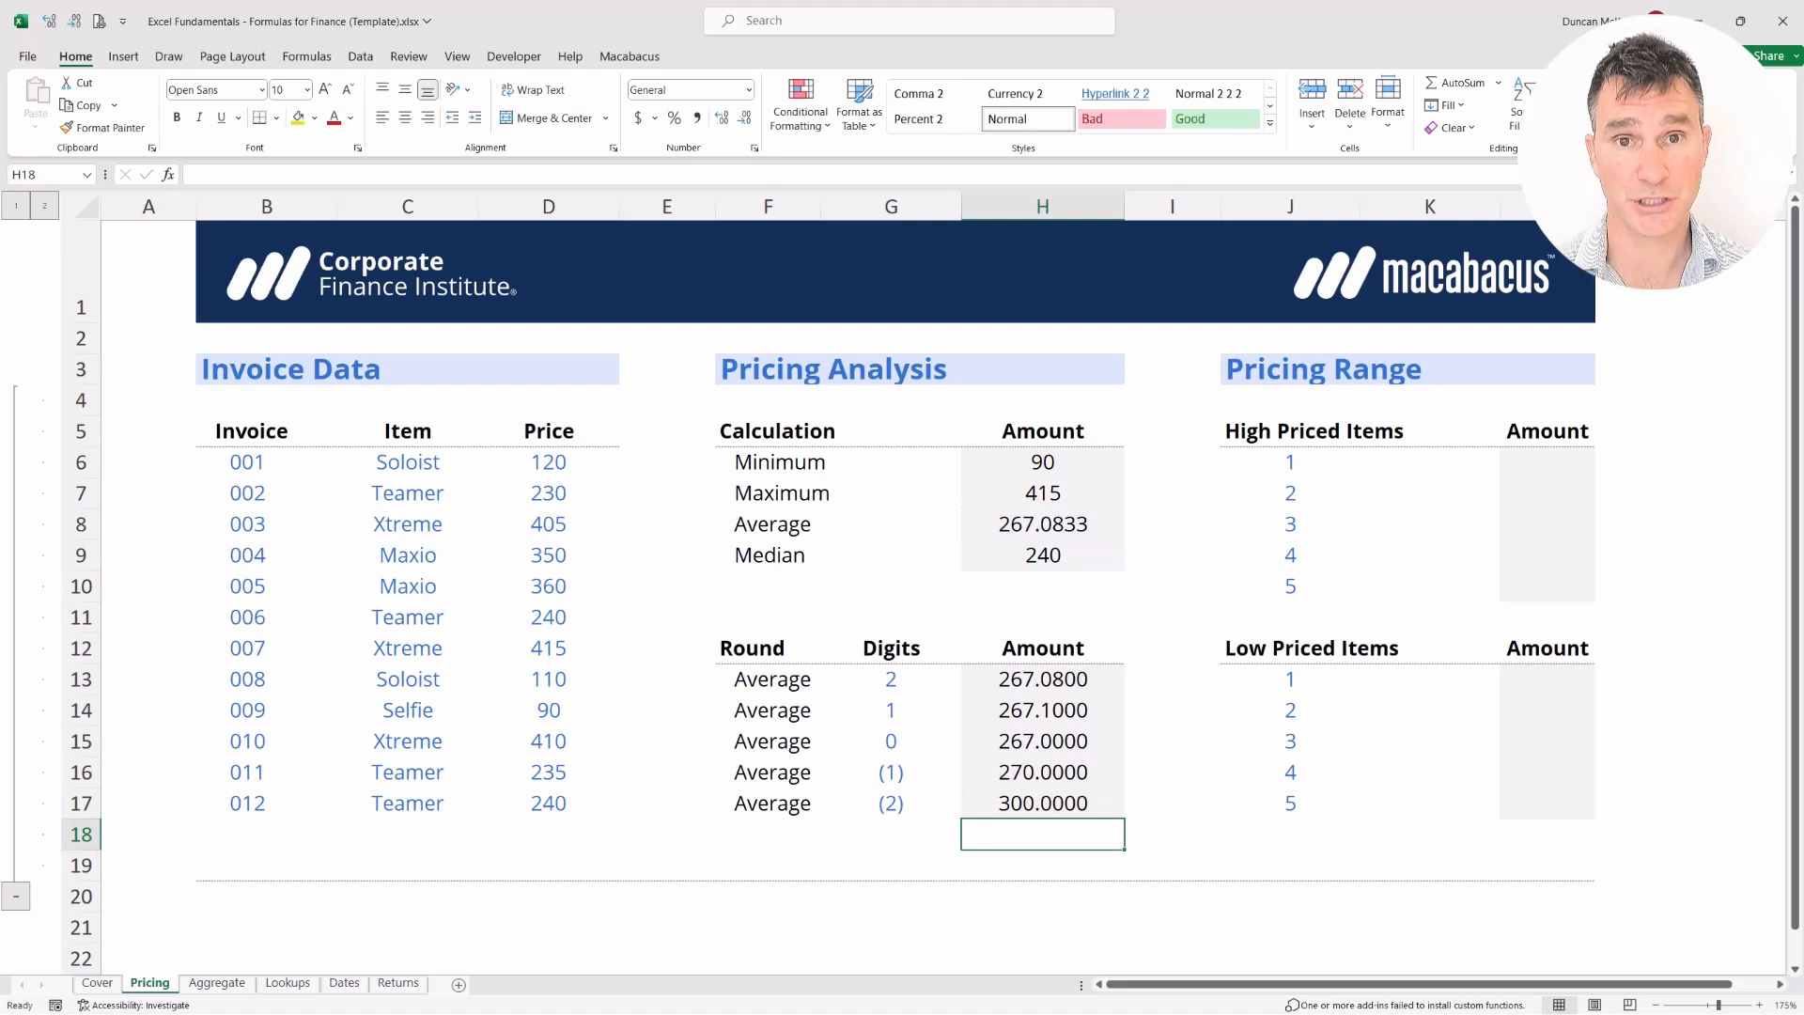
pyautogui.press('Up')
pyautogui.press('Up')
pyautogui.press('Up')
pyautogui.press('Up')
pyautogui.press('Left')
pyautogui.press('Up')
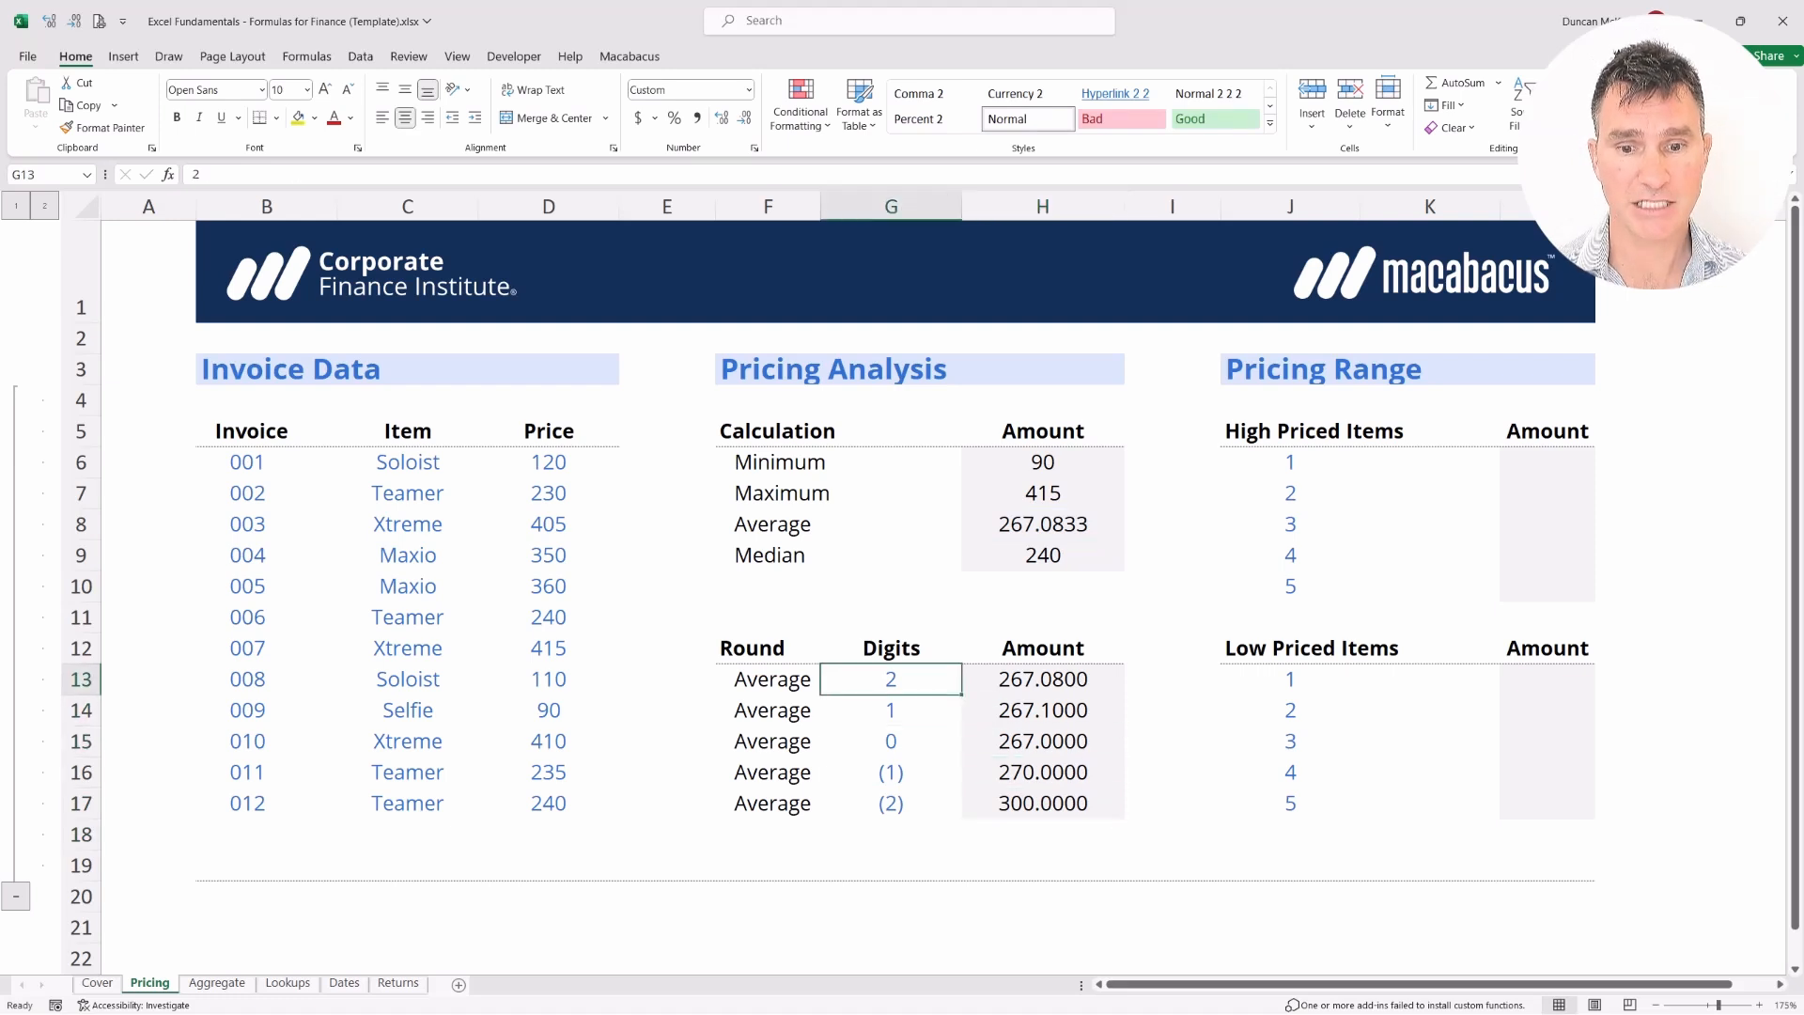
pyautogui.press('Left')
pyautogui.hotkey('shift', 'Right')
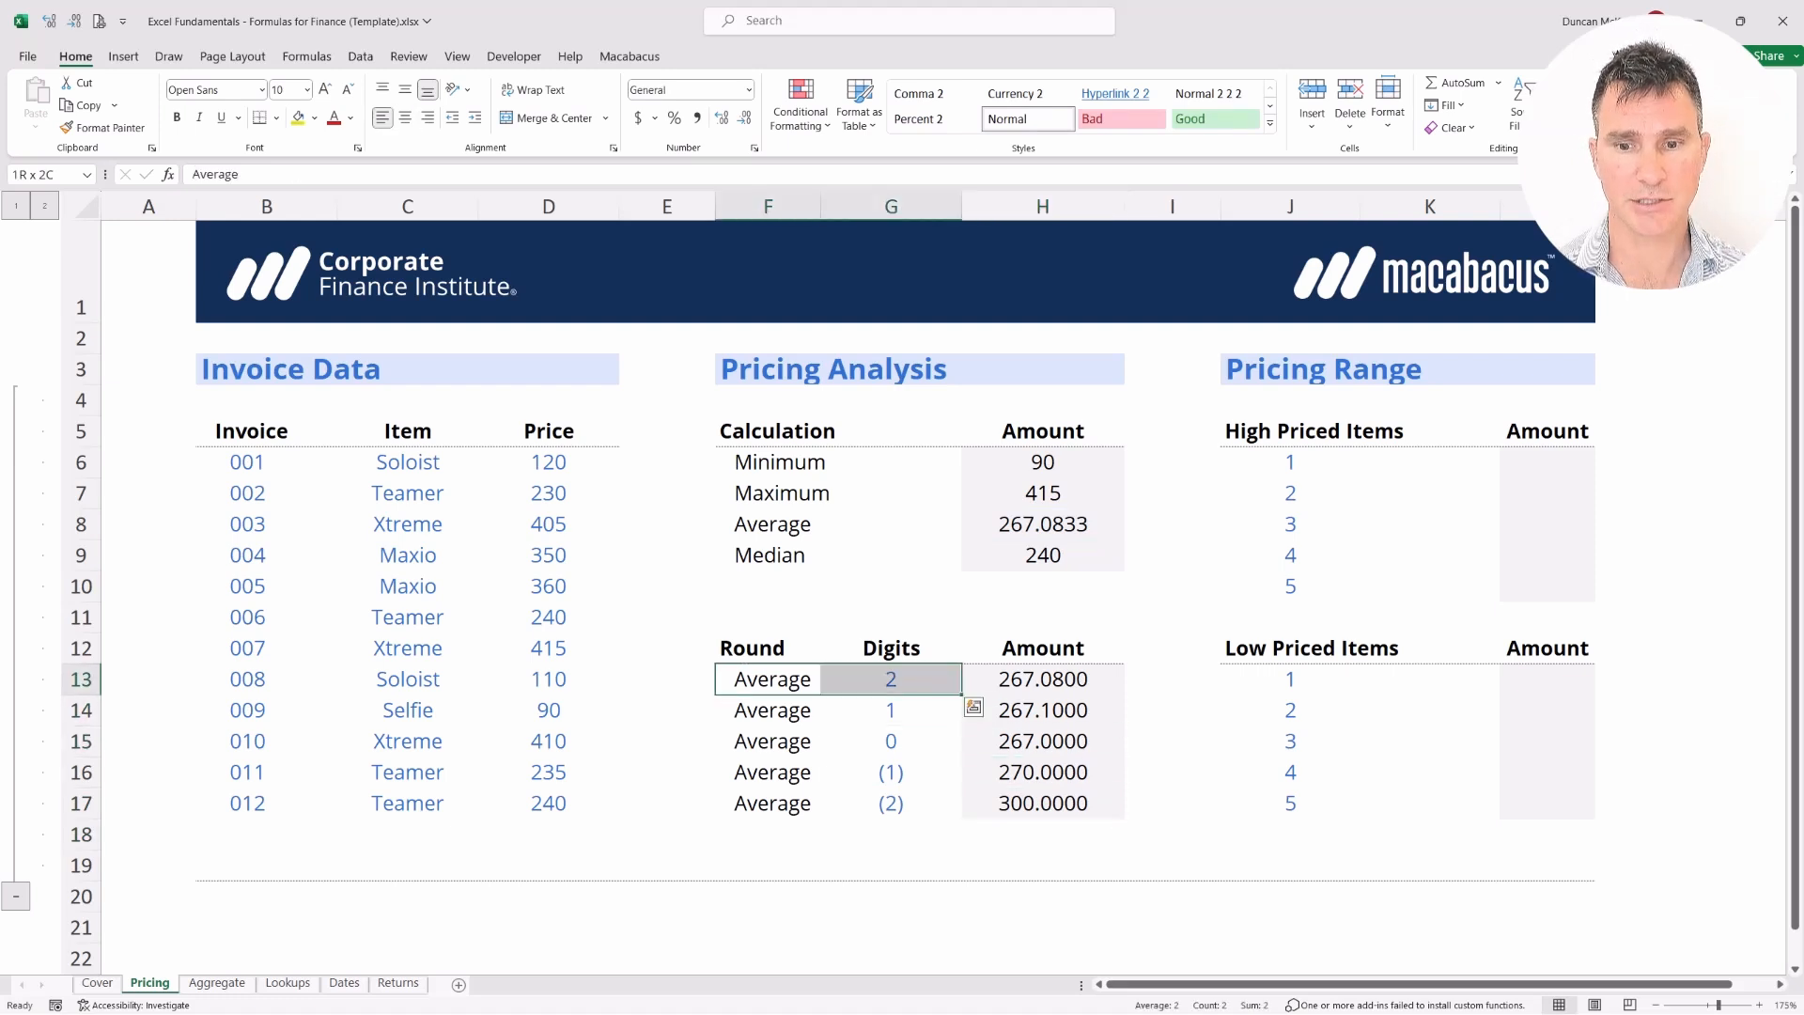
pyautogui.press('Right')
pyautogui.press('Right')
pyautogui.press('F2')
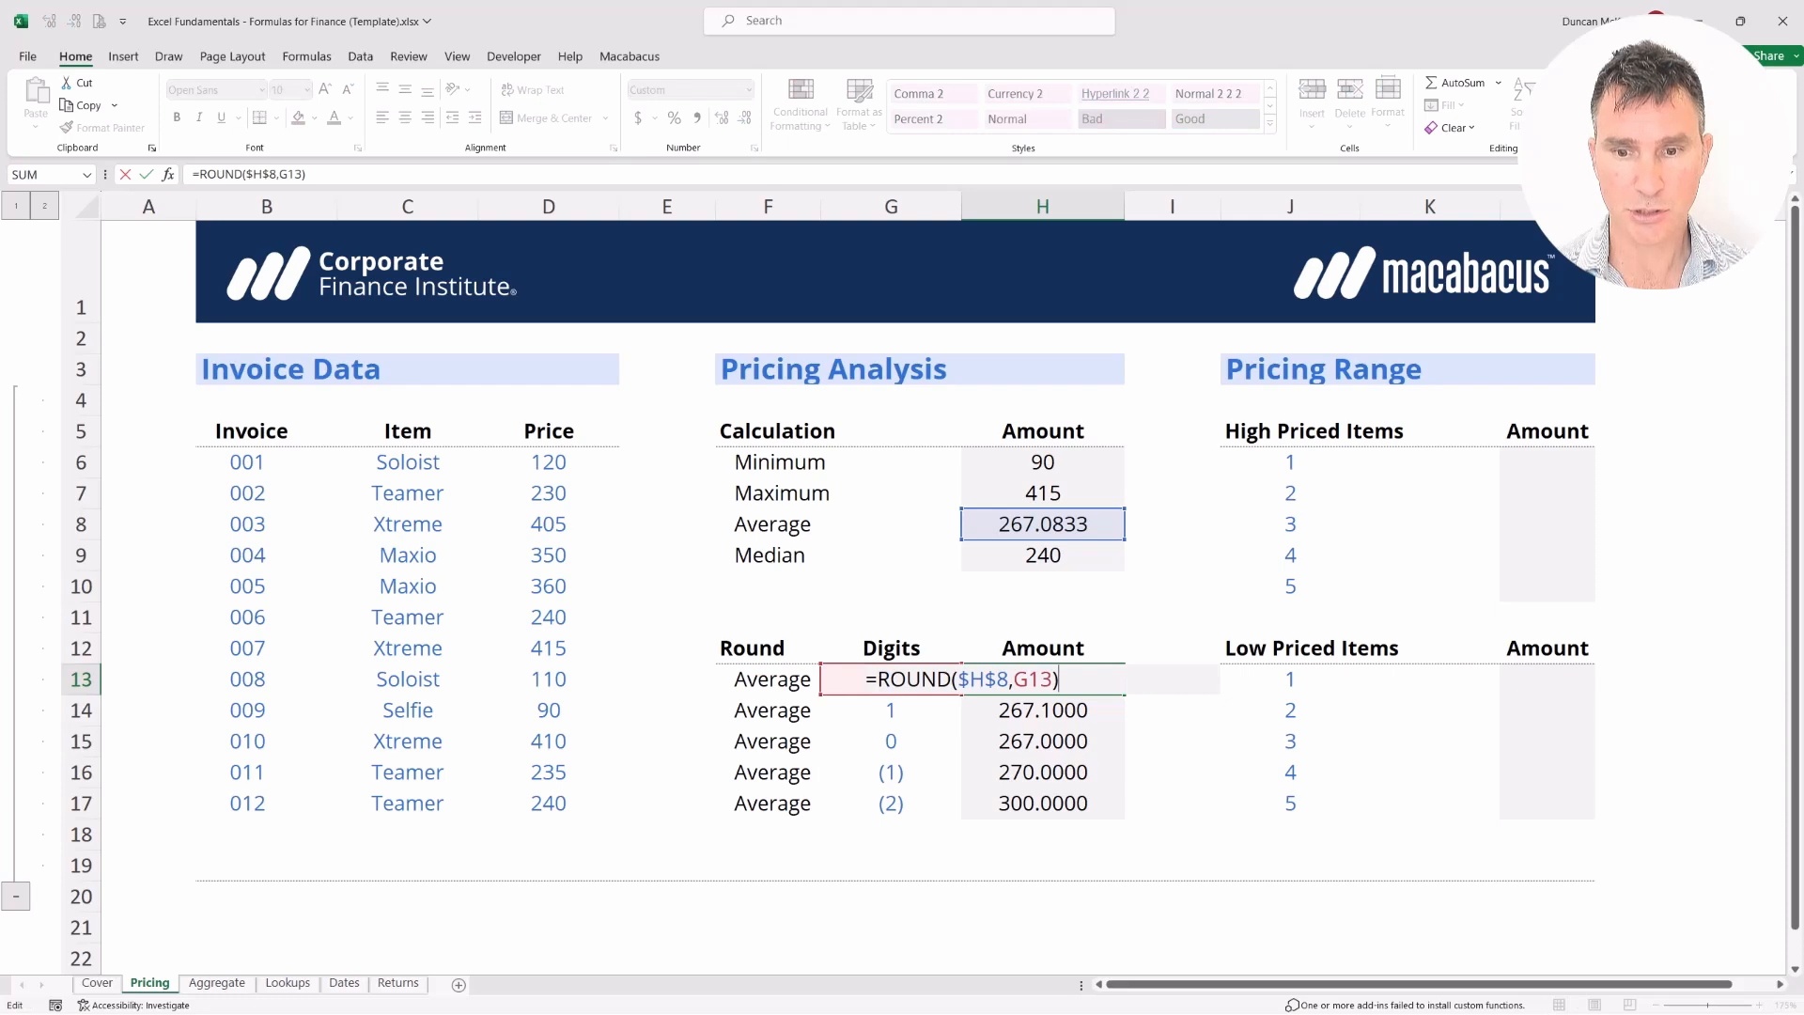
pyautogui.press('Return')
pyautogui.press('Up')
pyautogui.hotkey('shift', 'Right')
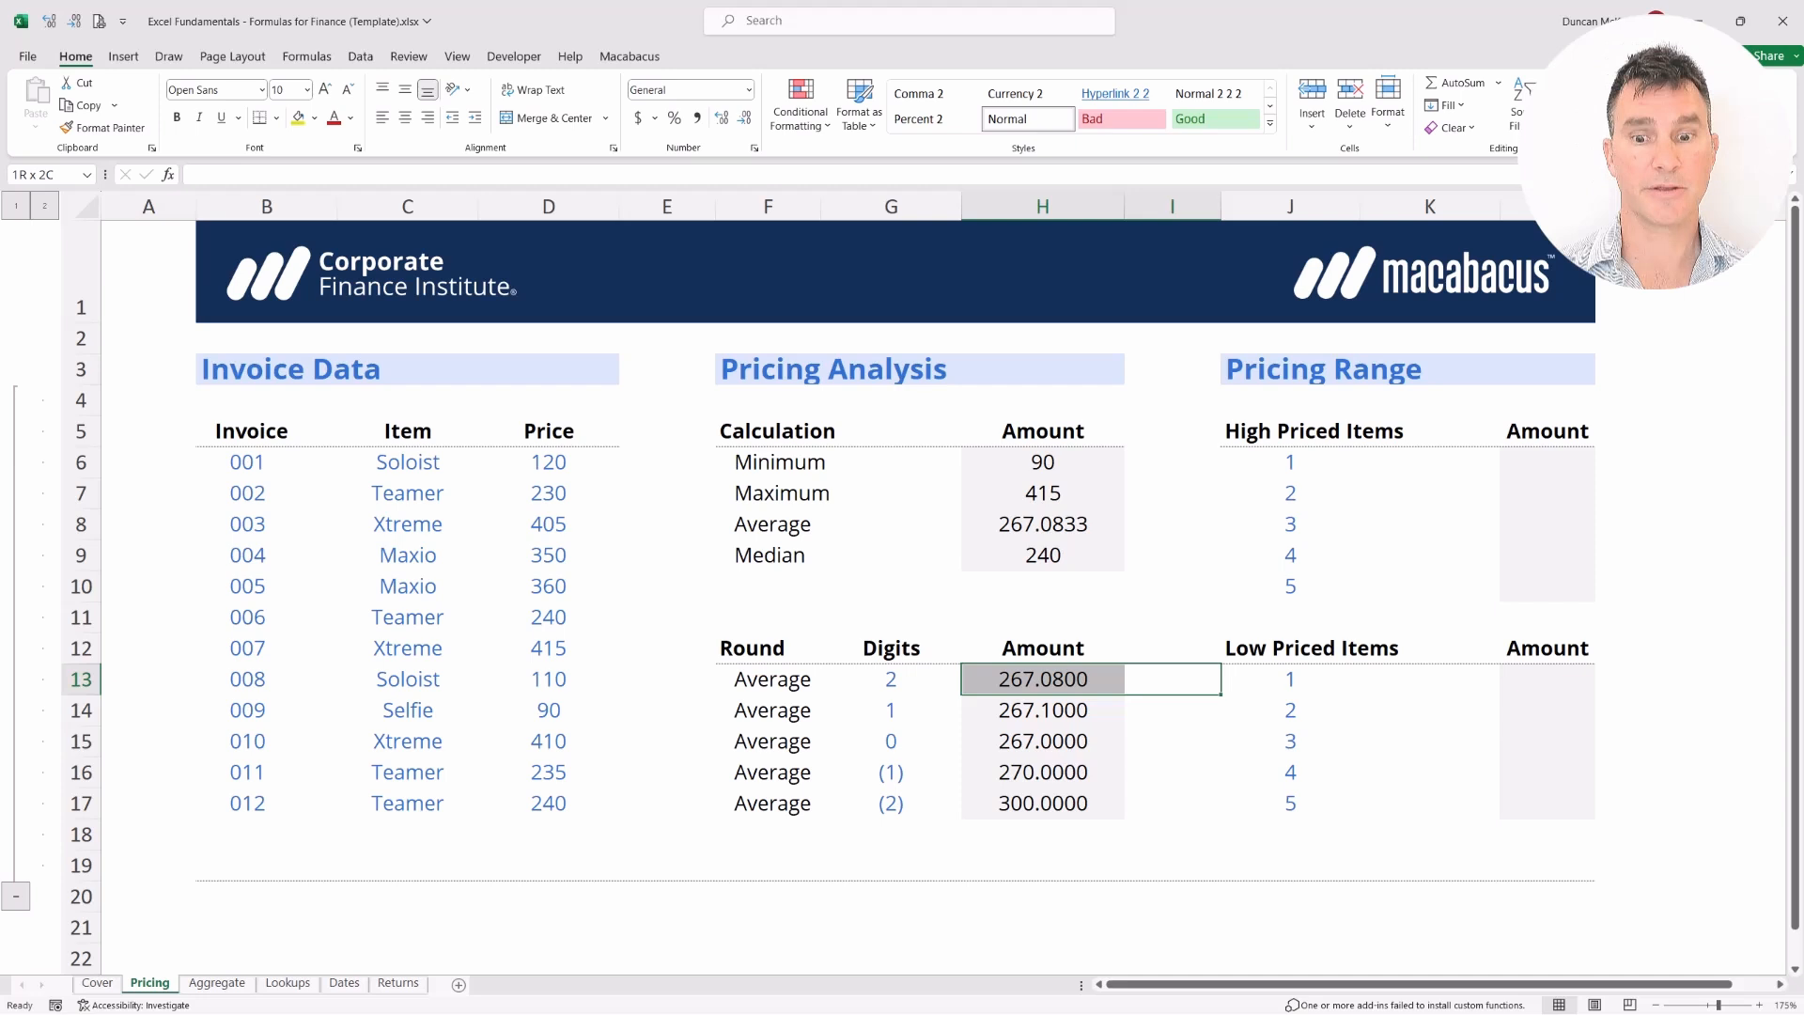
pyautogui.press('Down')
pyautogui.press('Left')
pyautogui.press('Left')
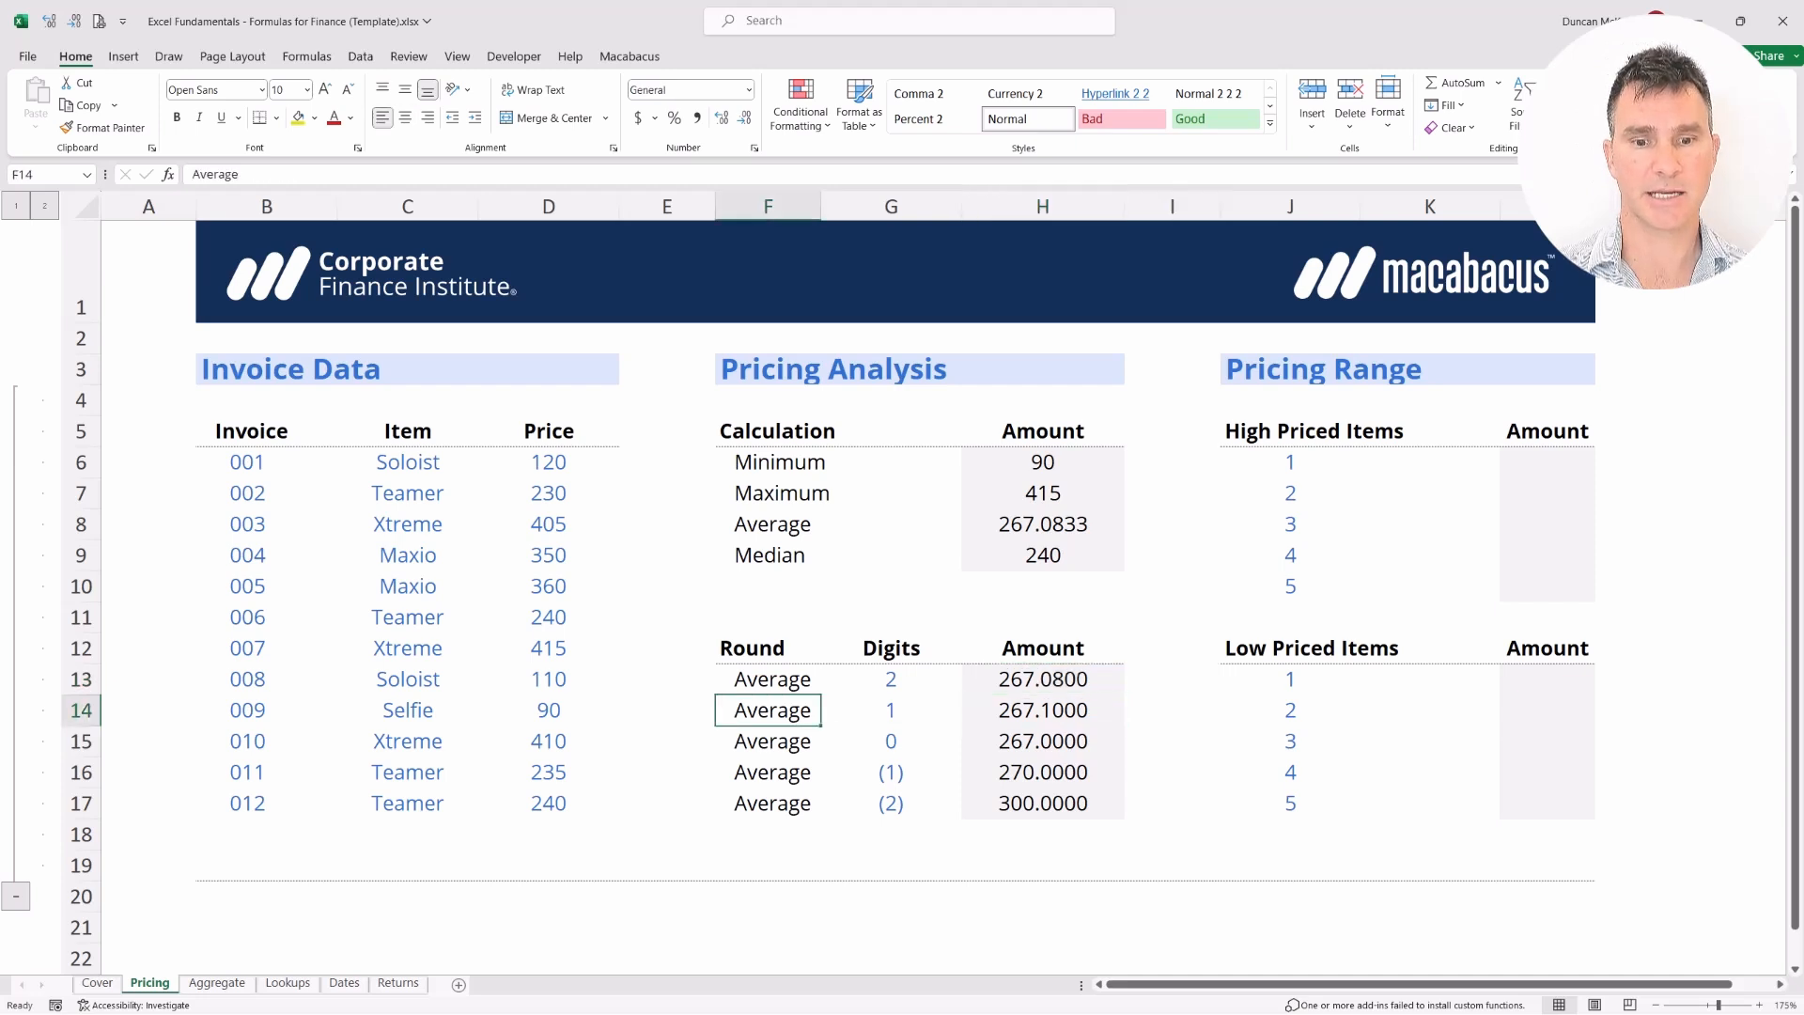
pyautogui.hotkey('shift', 'Right')
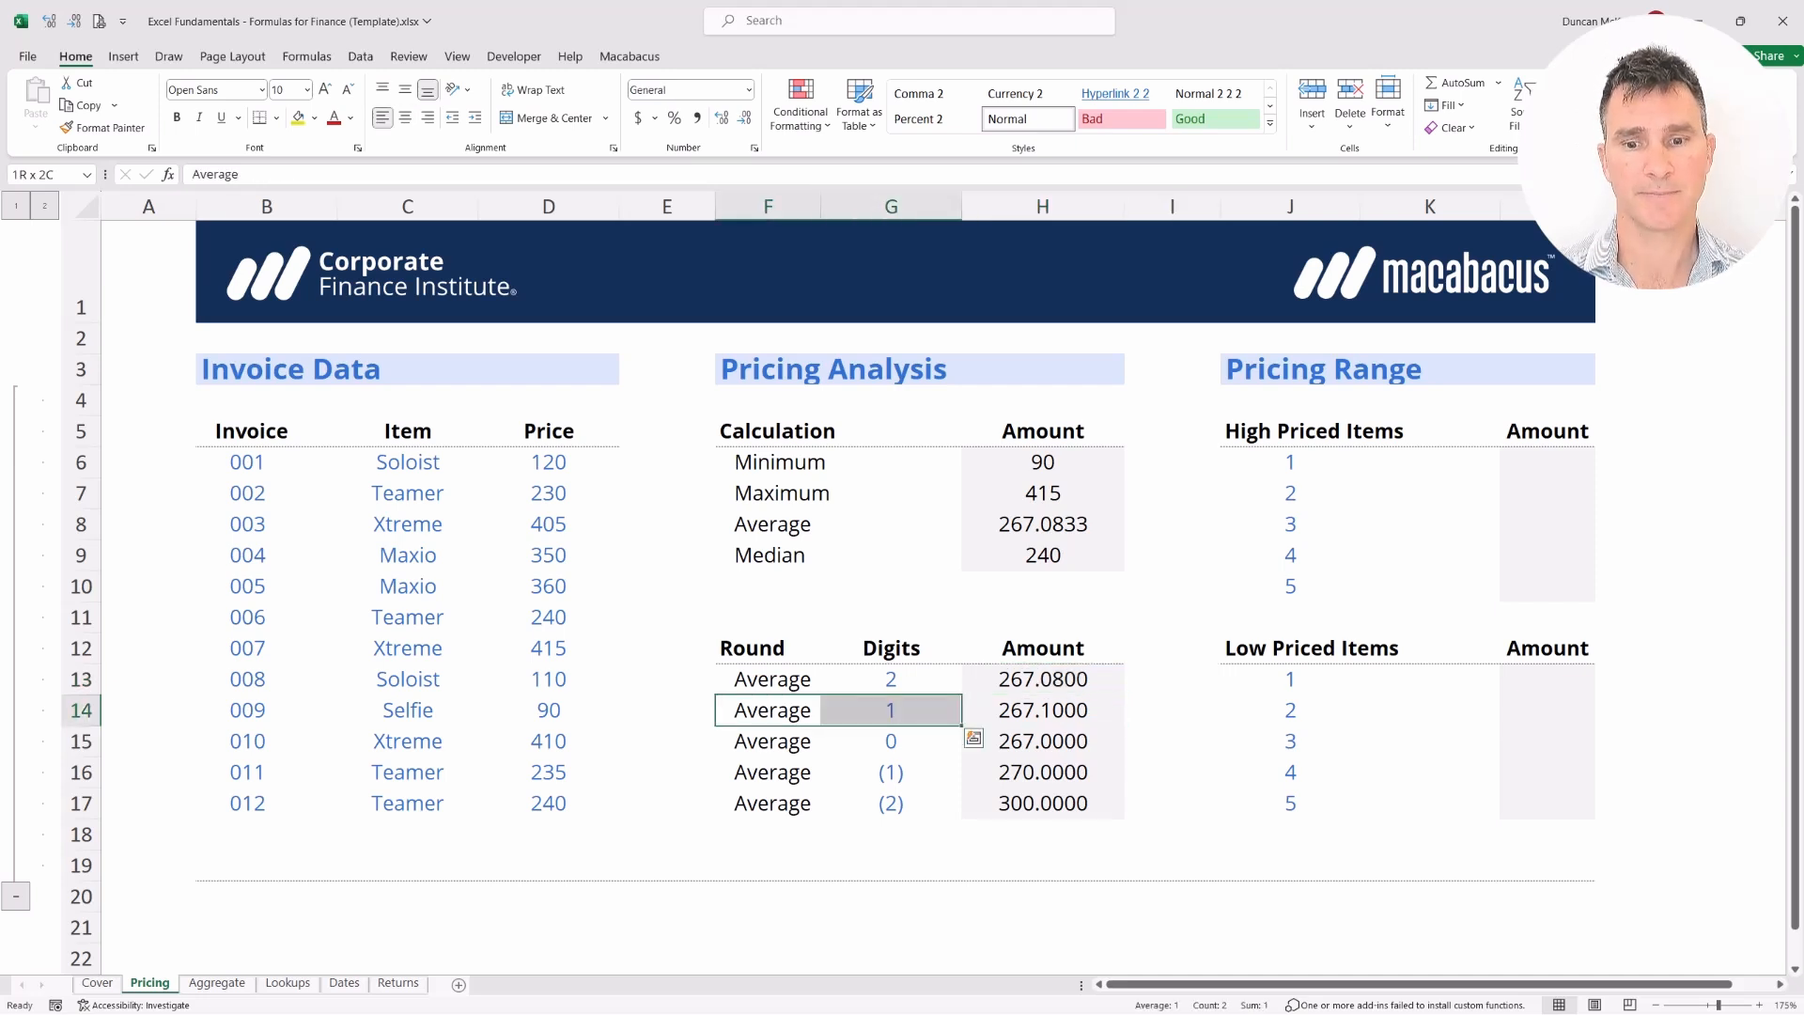
pyautogui.hotkey('shift', 'Right')
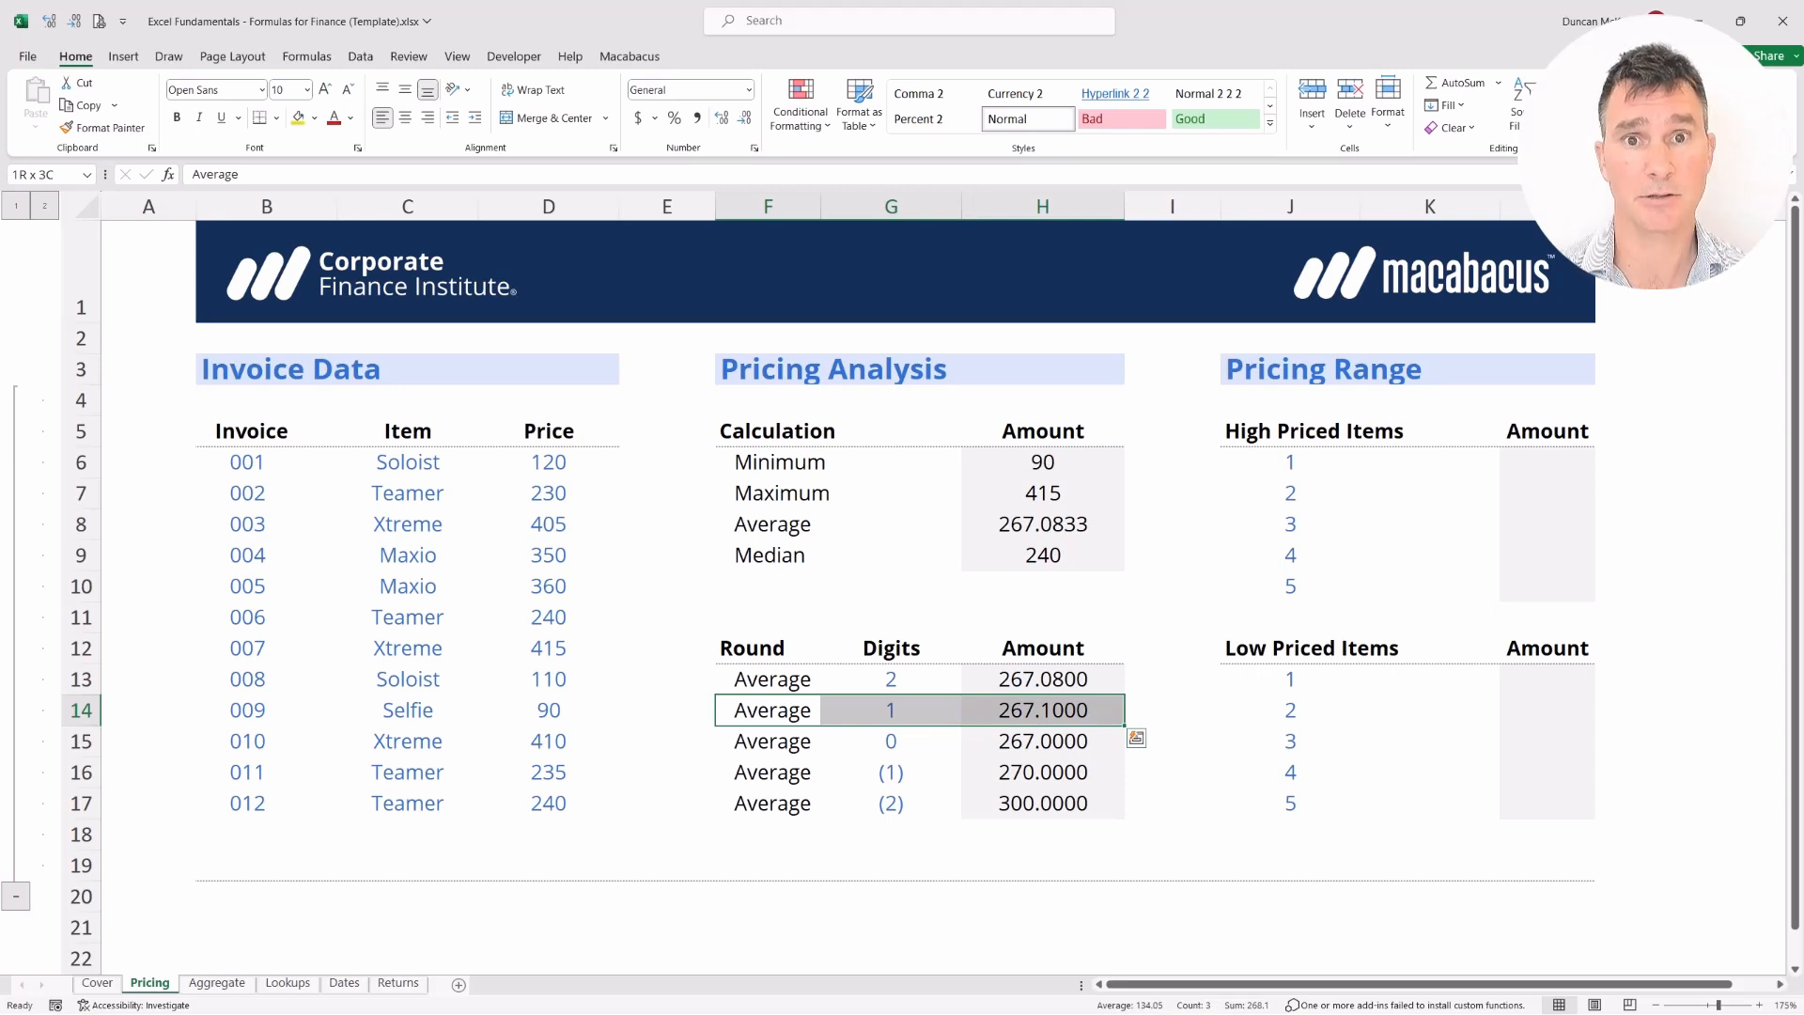
pyautogui.press('Down')
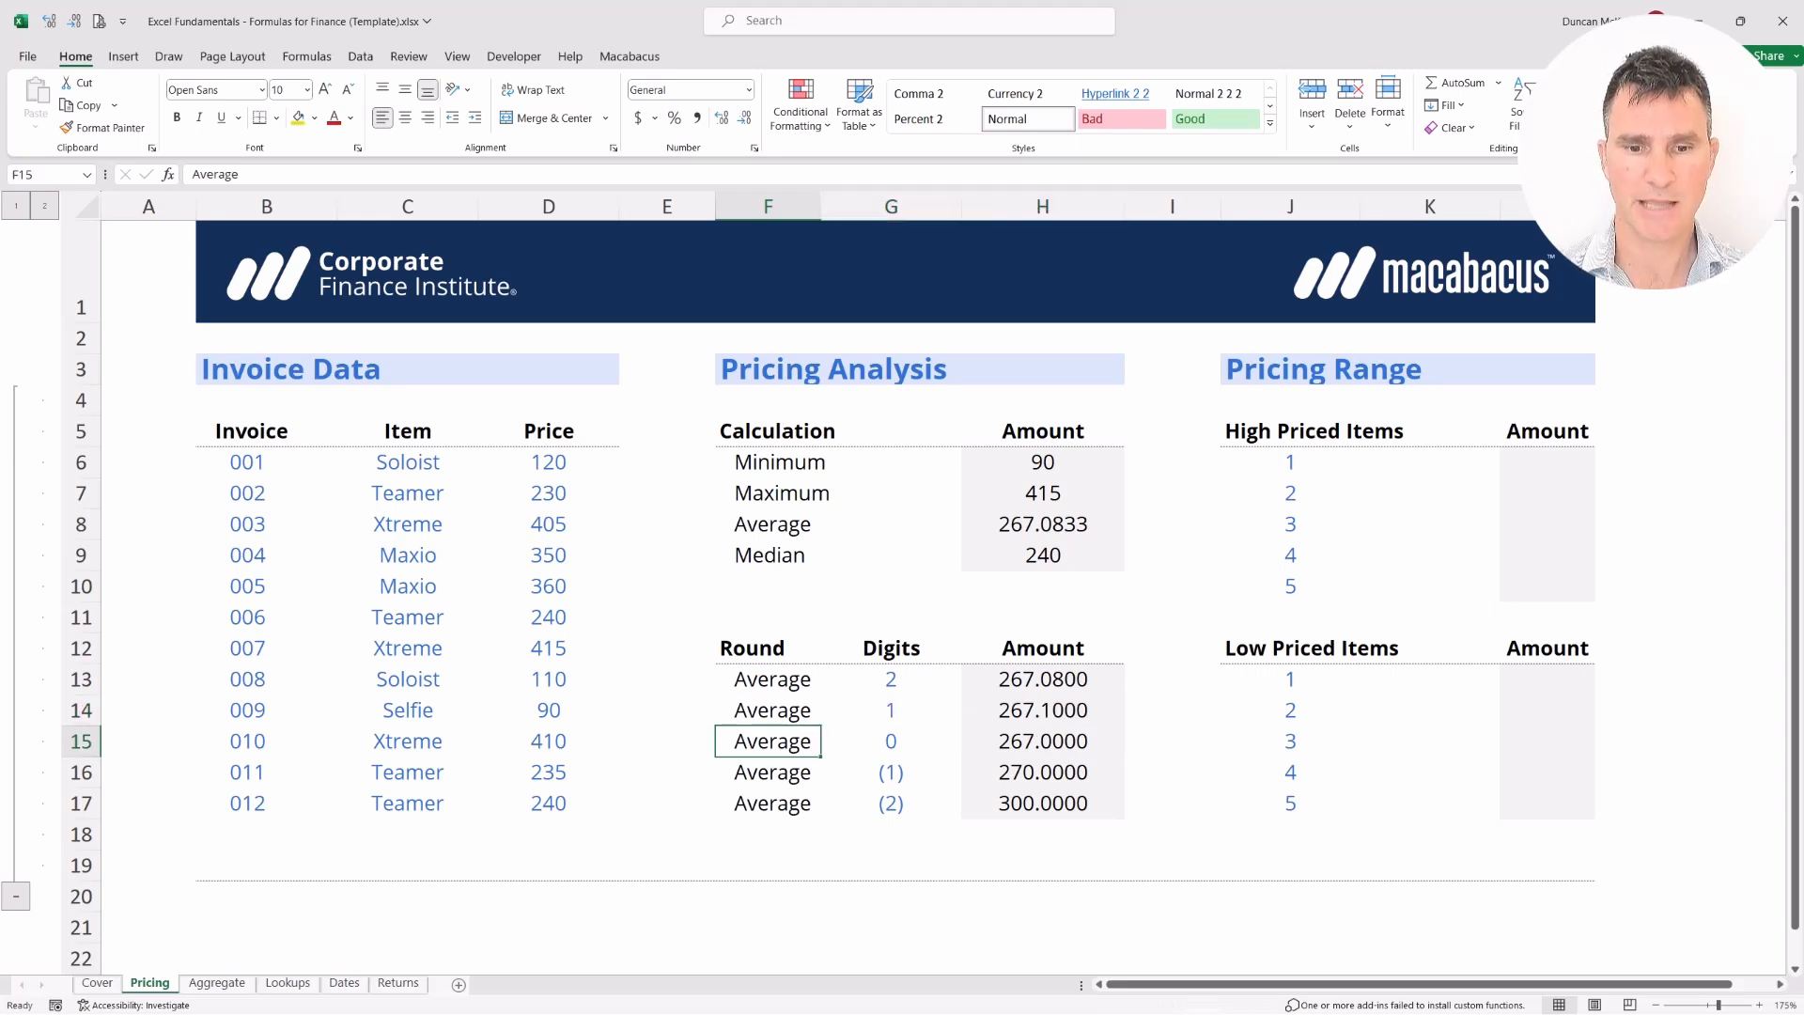
pyautogui.hotkey('shift', 'Right')
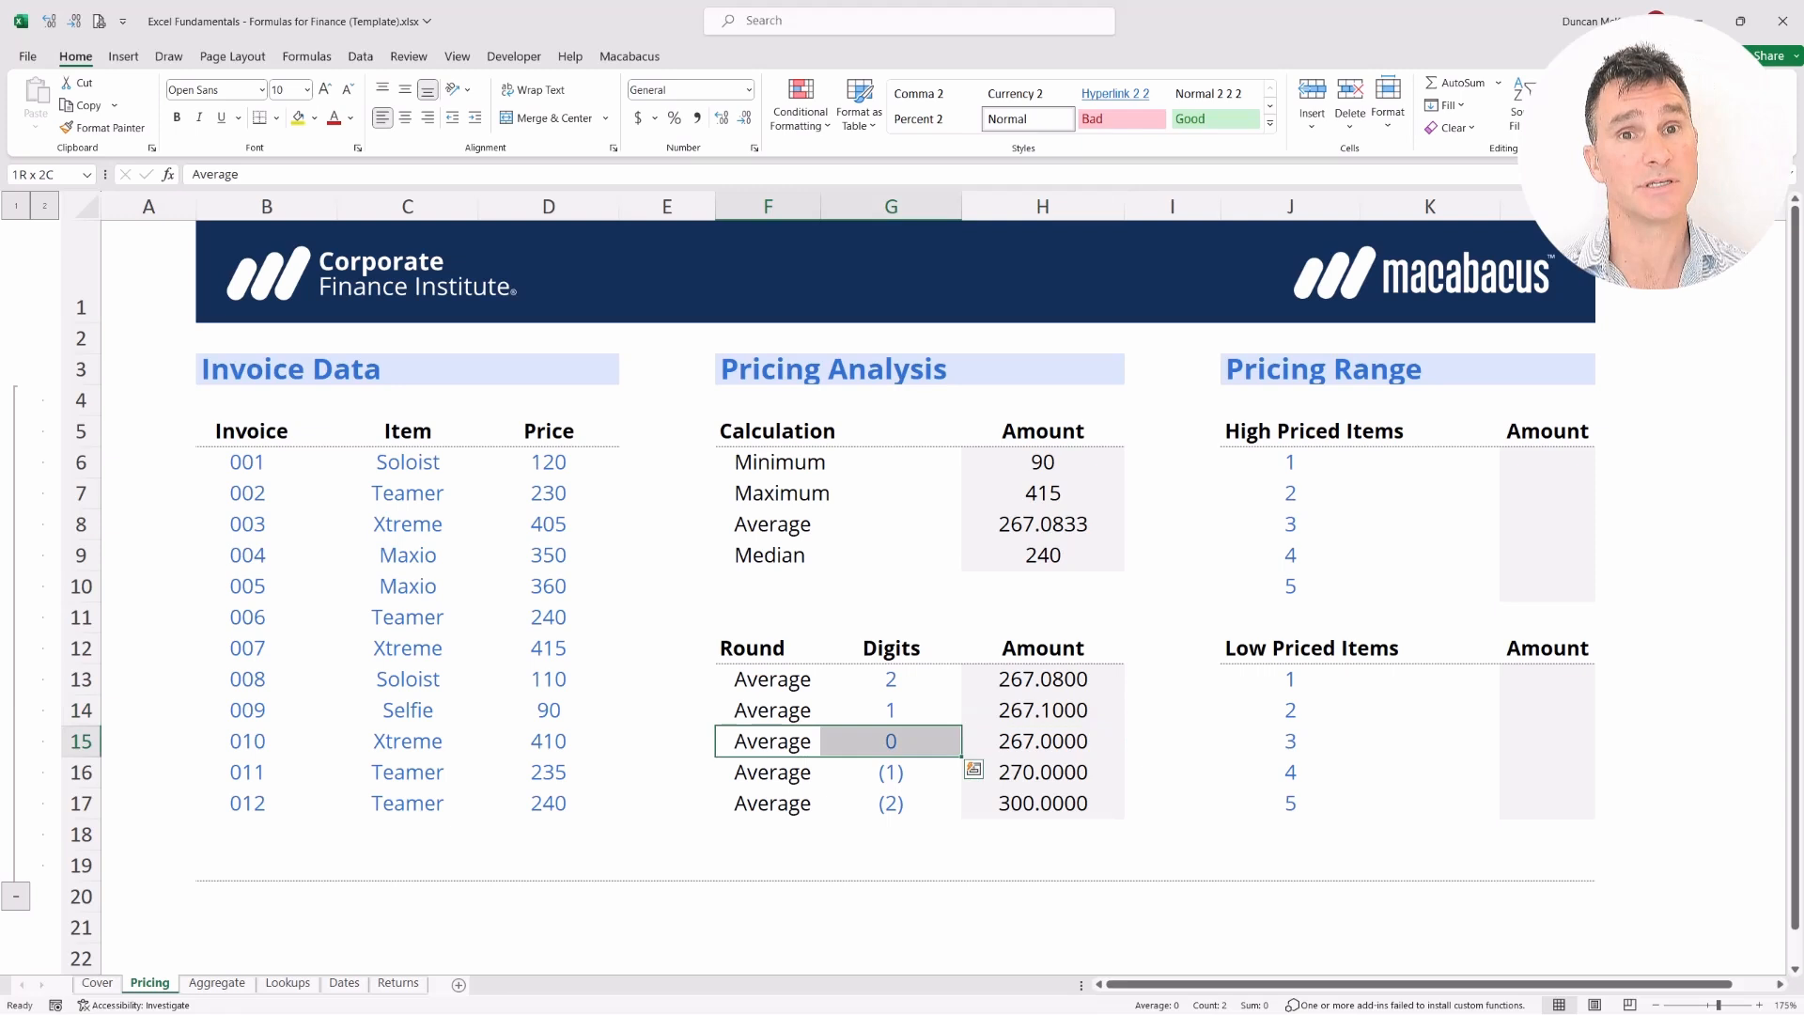
pyautogui.hotkey('shift', 'Right')
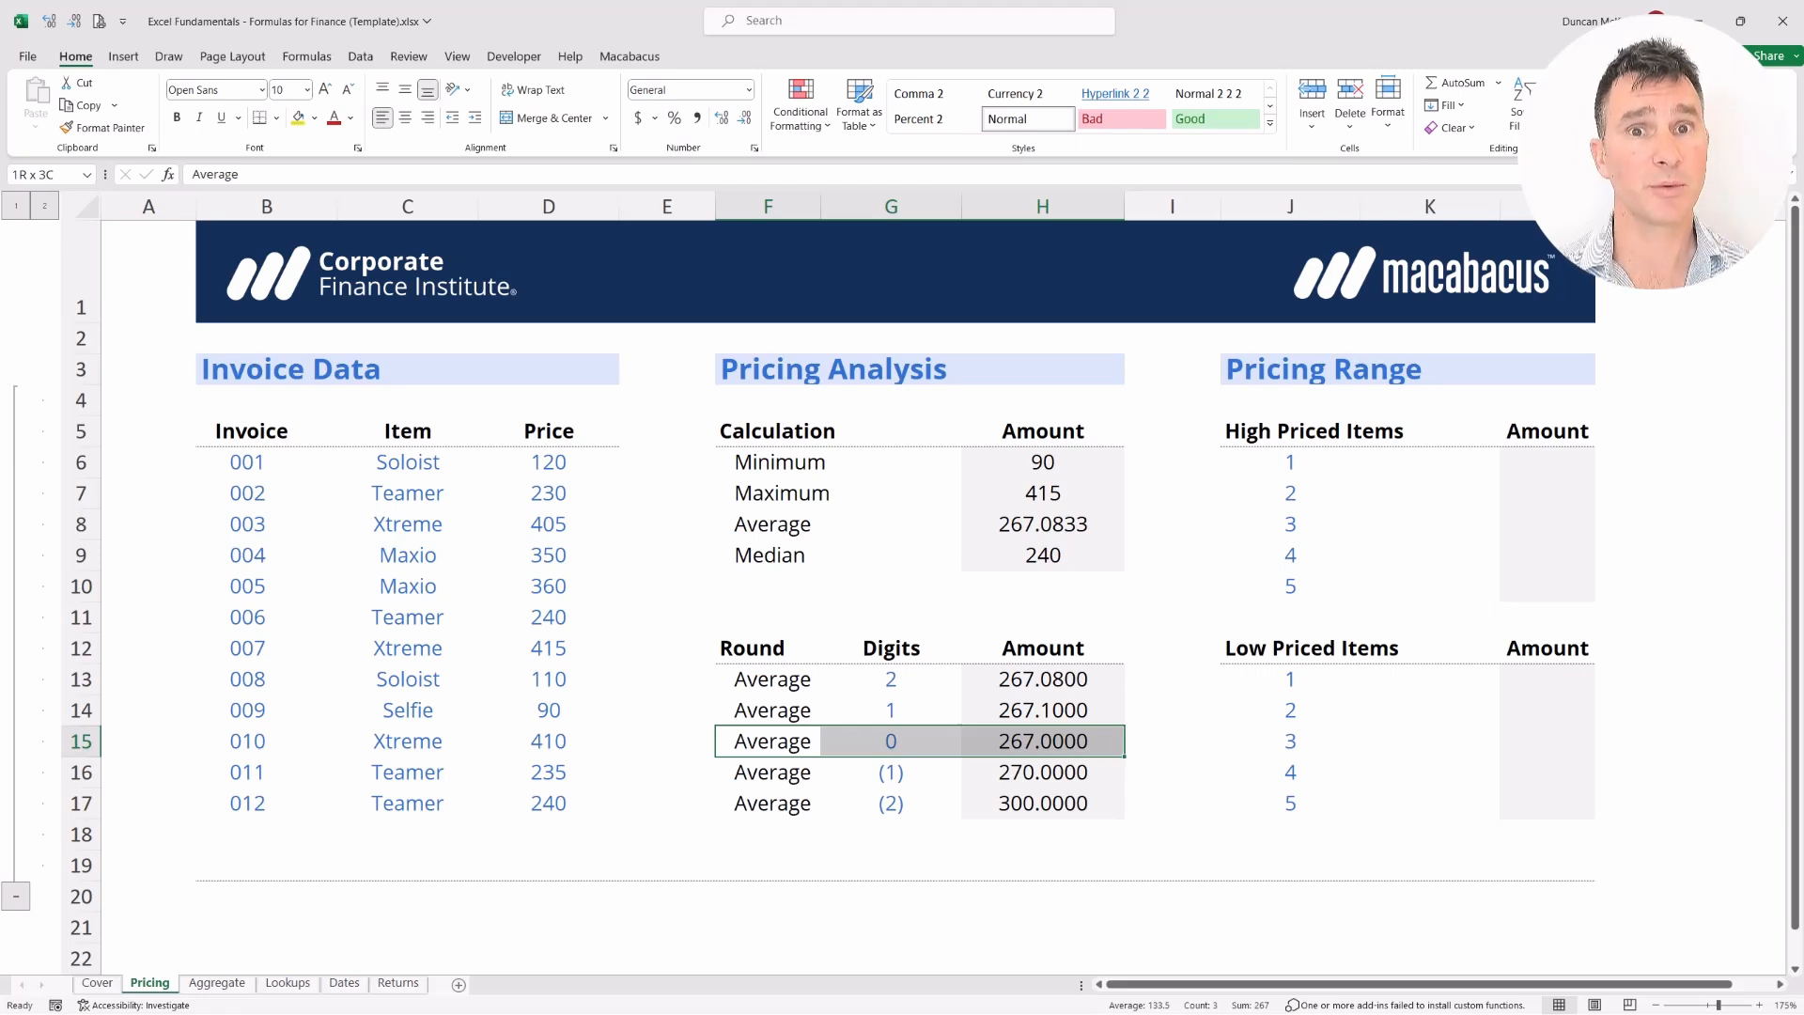
pyautogui.hotkey('shift', 'Left')
pyautogui.hotkey('shift', 'Left')
pyautogui.hotkey('shift', 'Right')
pyautogui.hotkey('shift', 'Up')
pyautogui.hotkey('shift', 'Up')
pyautogui.hotkey('shift', 'Right')
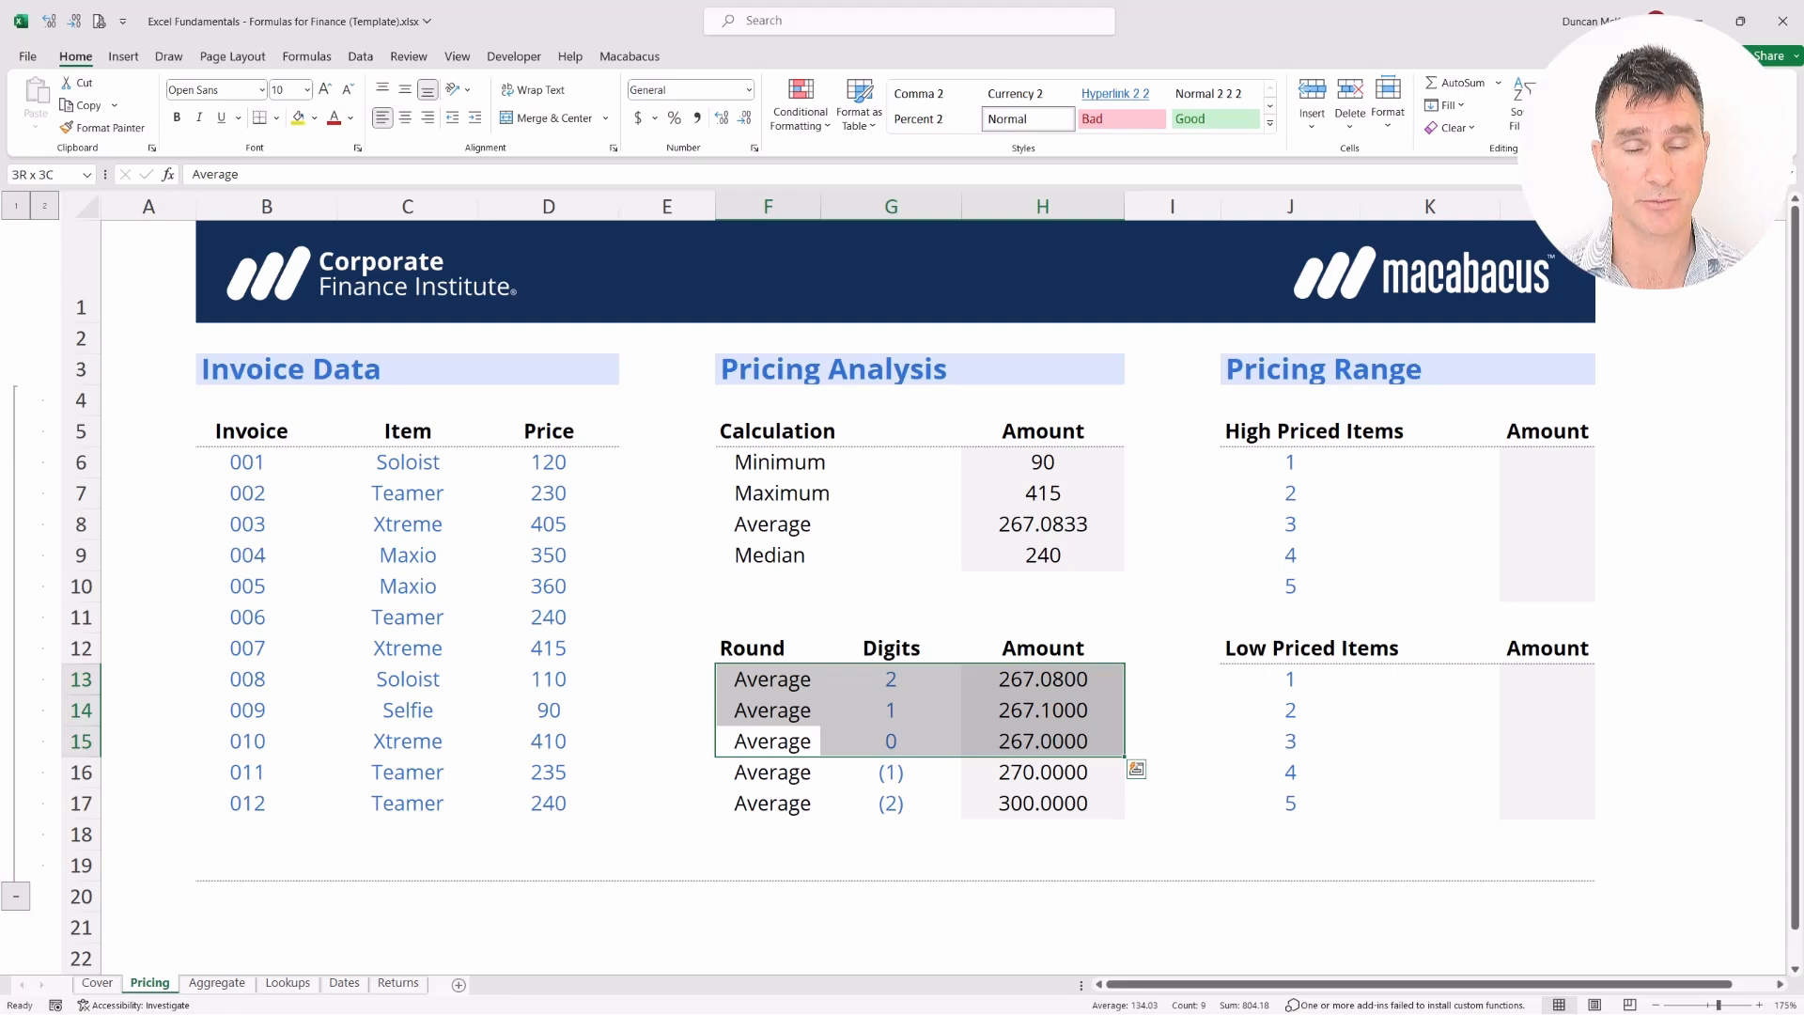
pyautogui.press('Down')
pyautogui.press('Down')
pyautogui.press('Up')
pyautogui.hotkey('shift', 'Right')
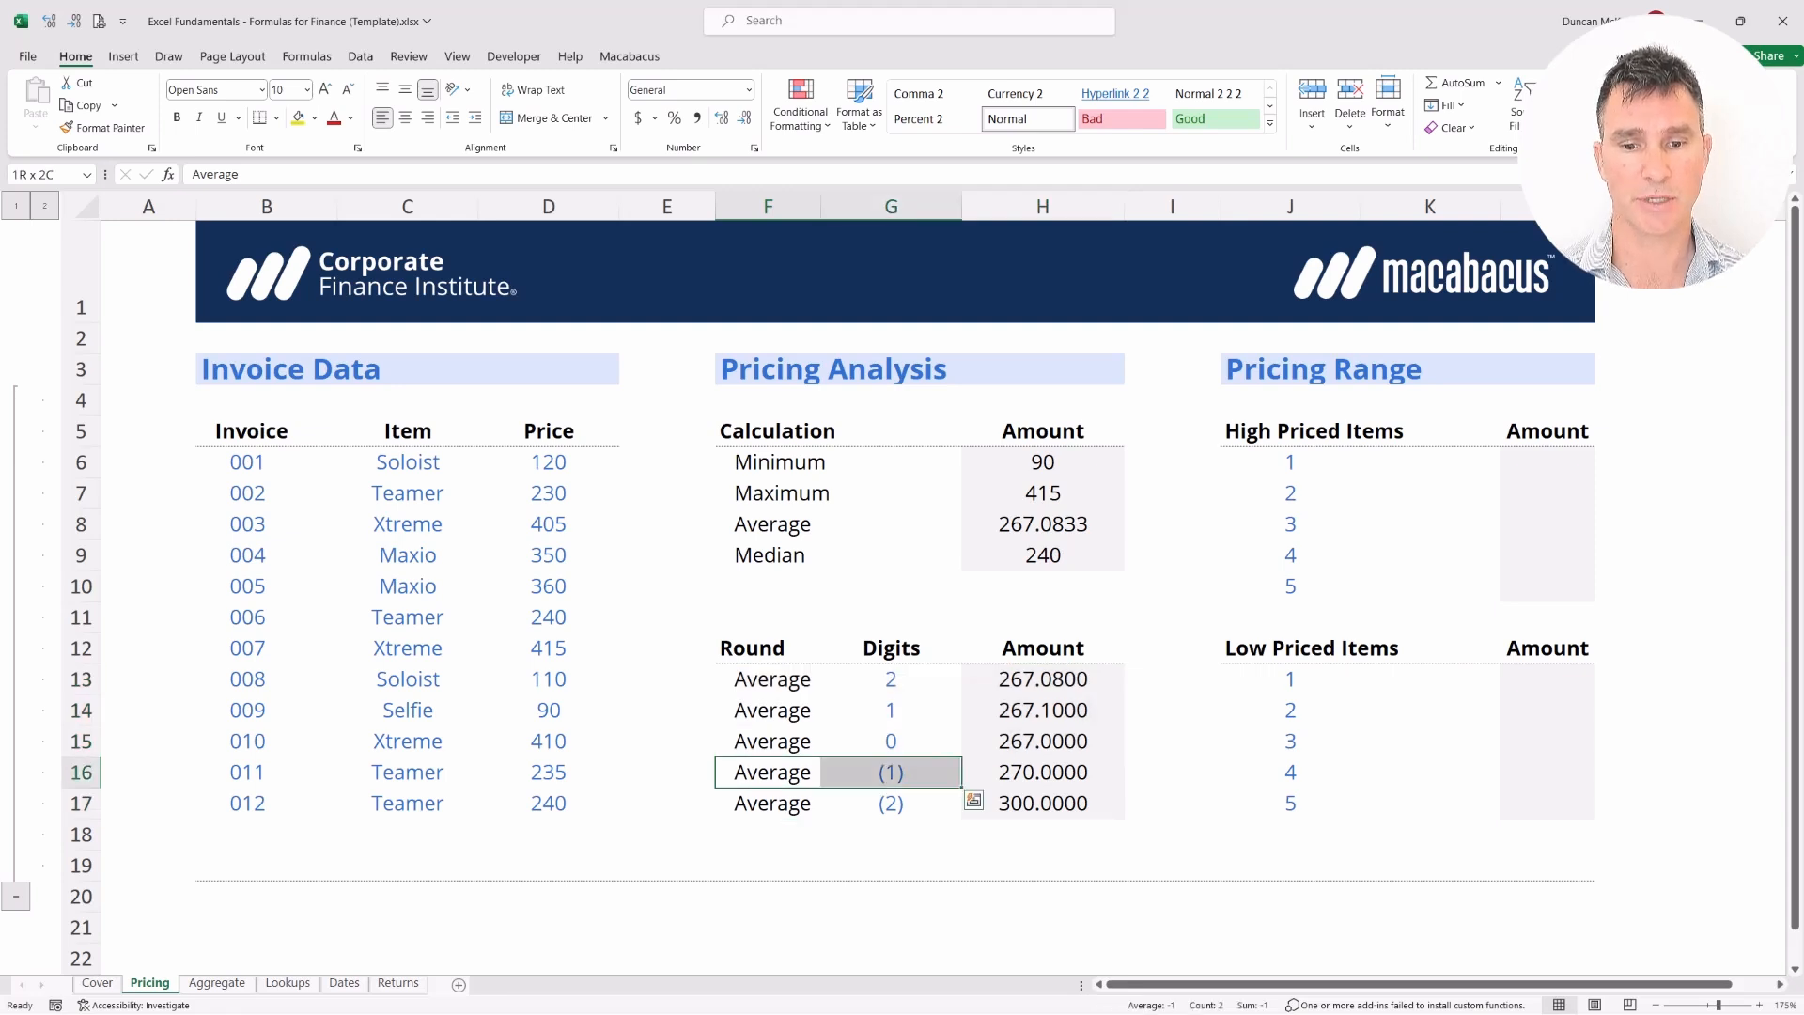
pyautogui.hotkey('shift', 'Right')
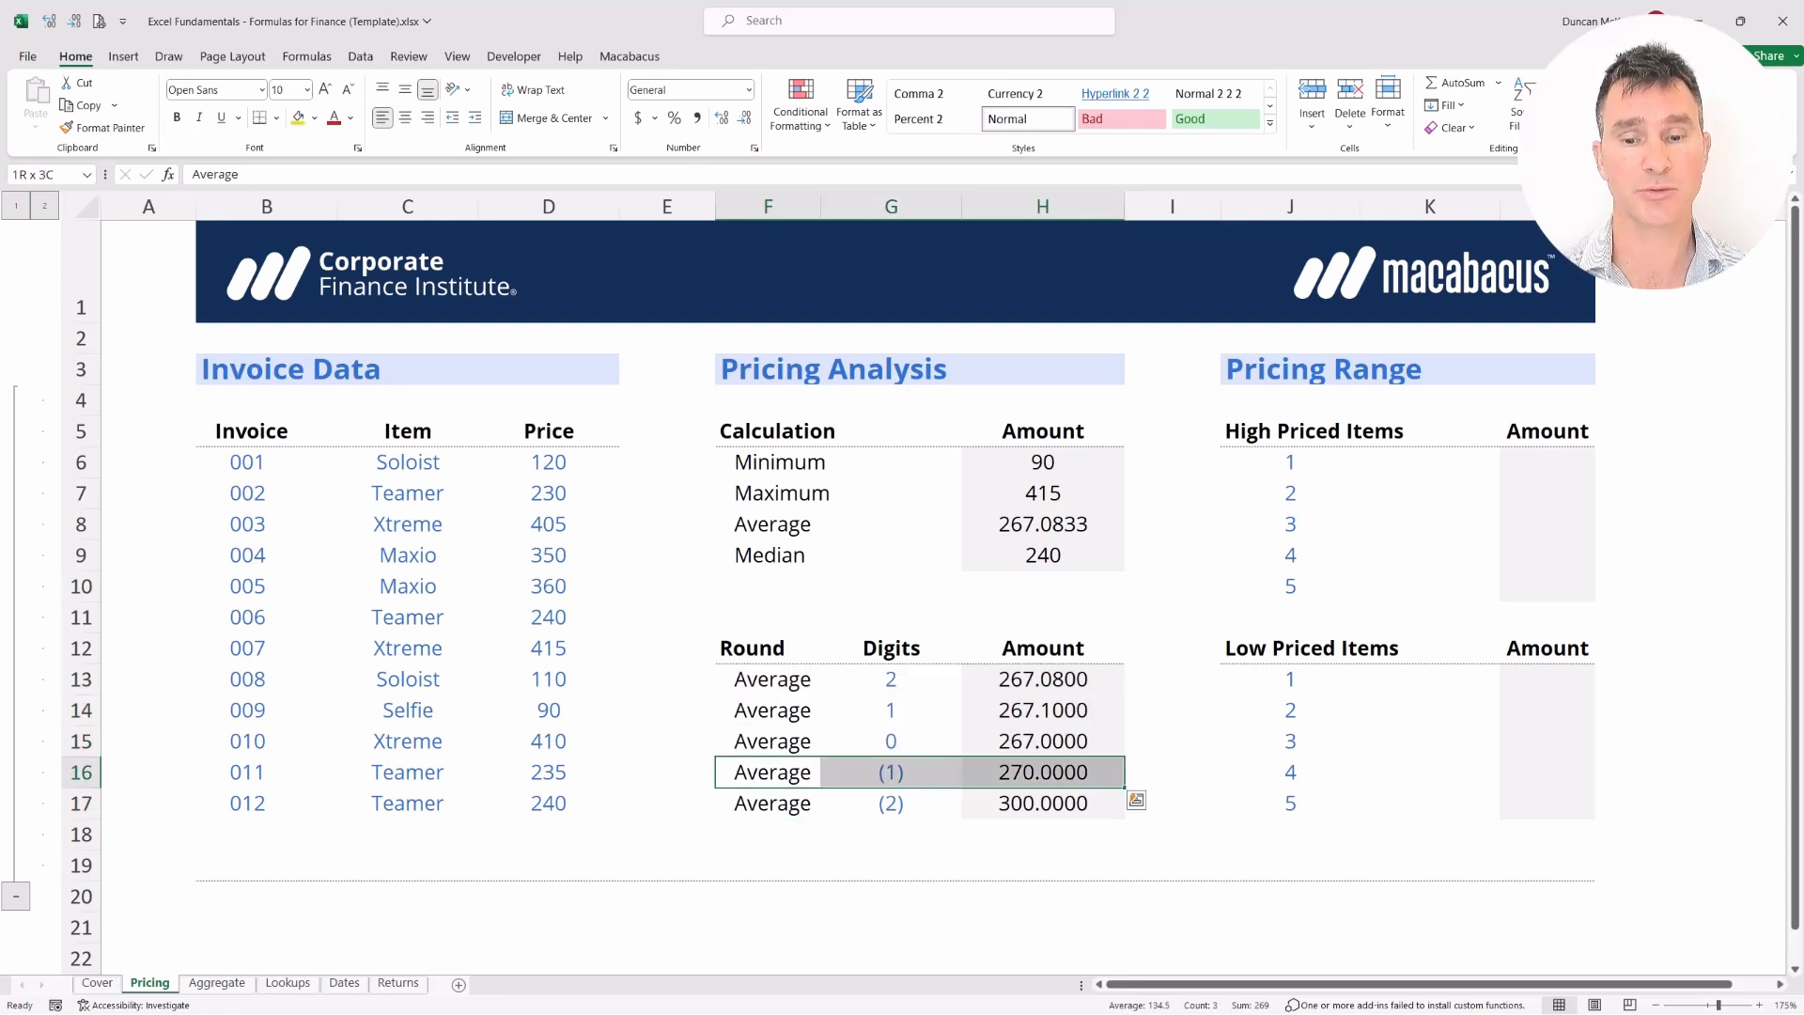
pyautogui.hotkey('shift', 'Down')
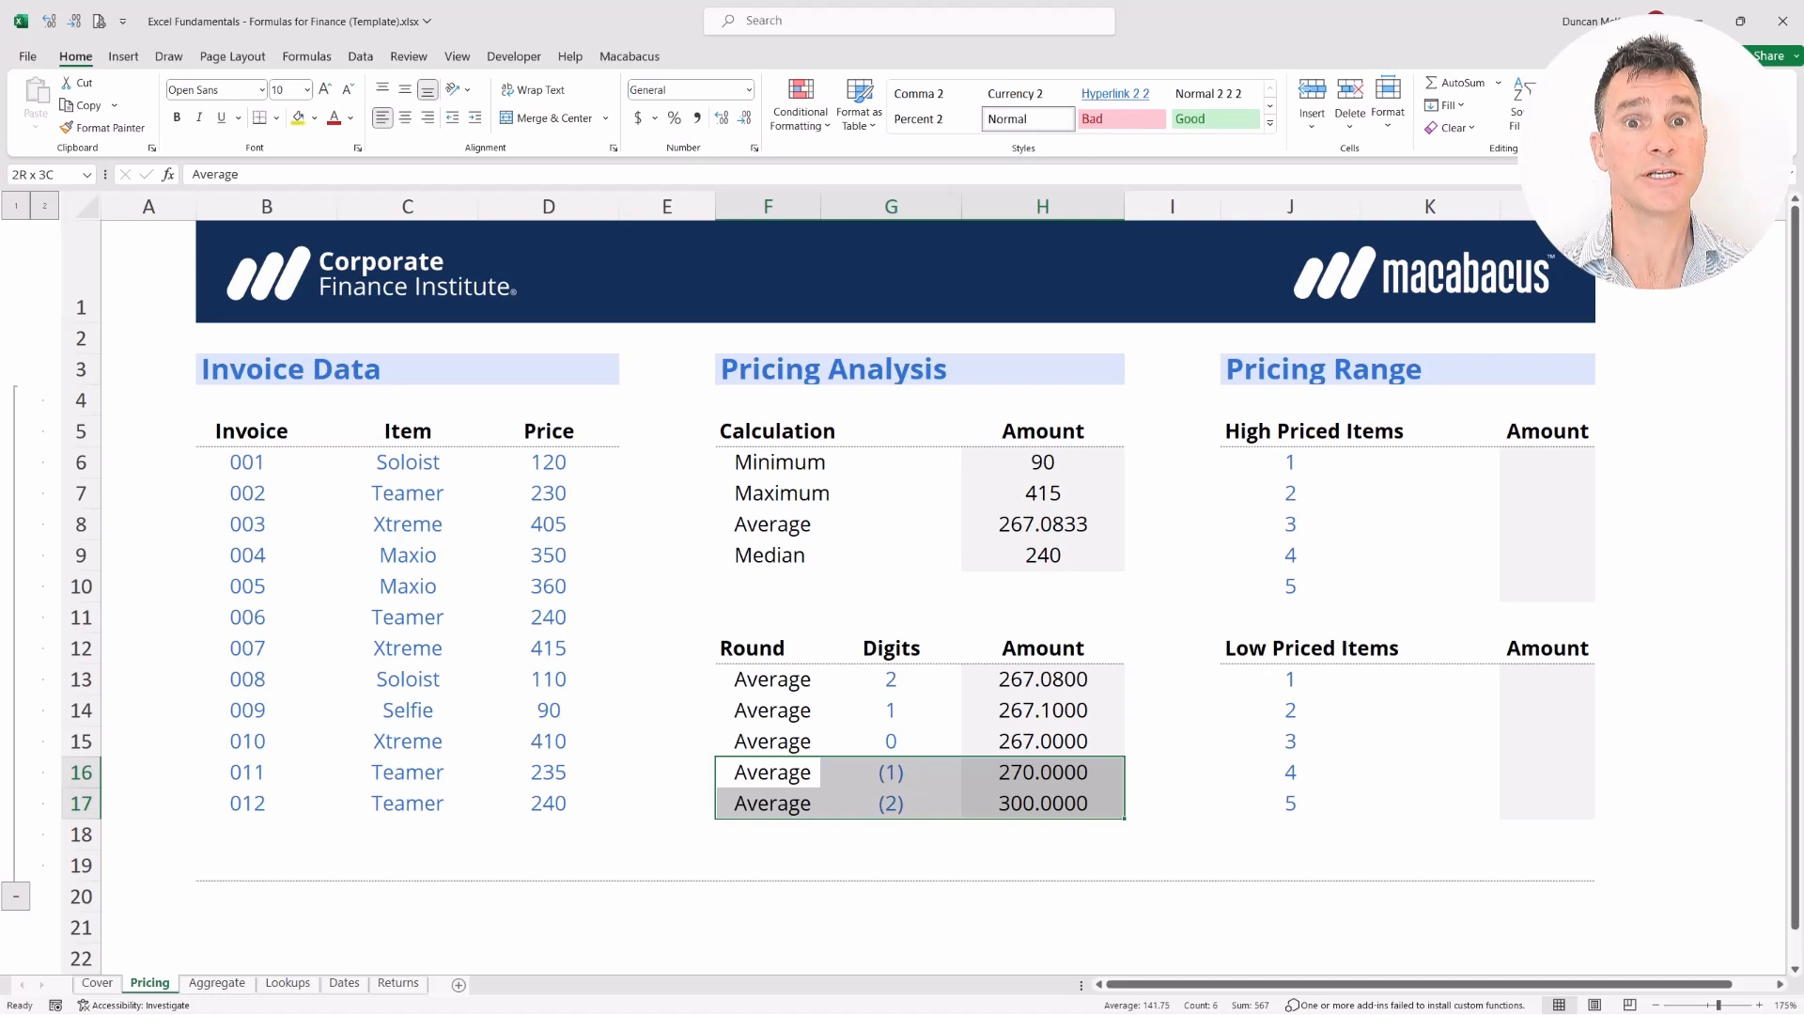
pyautogui.press('Up')
pyautogui.press('Up')
pyautogui.press('Up')
pyautogui.press('Up')
pyautogui.press('Up')
pyautogui.press('Up')
pyautogui.press('Up')
pyautogui.press('Up')
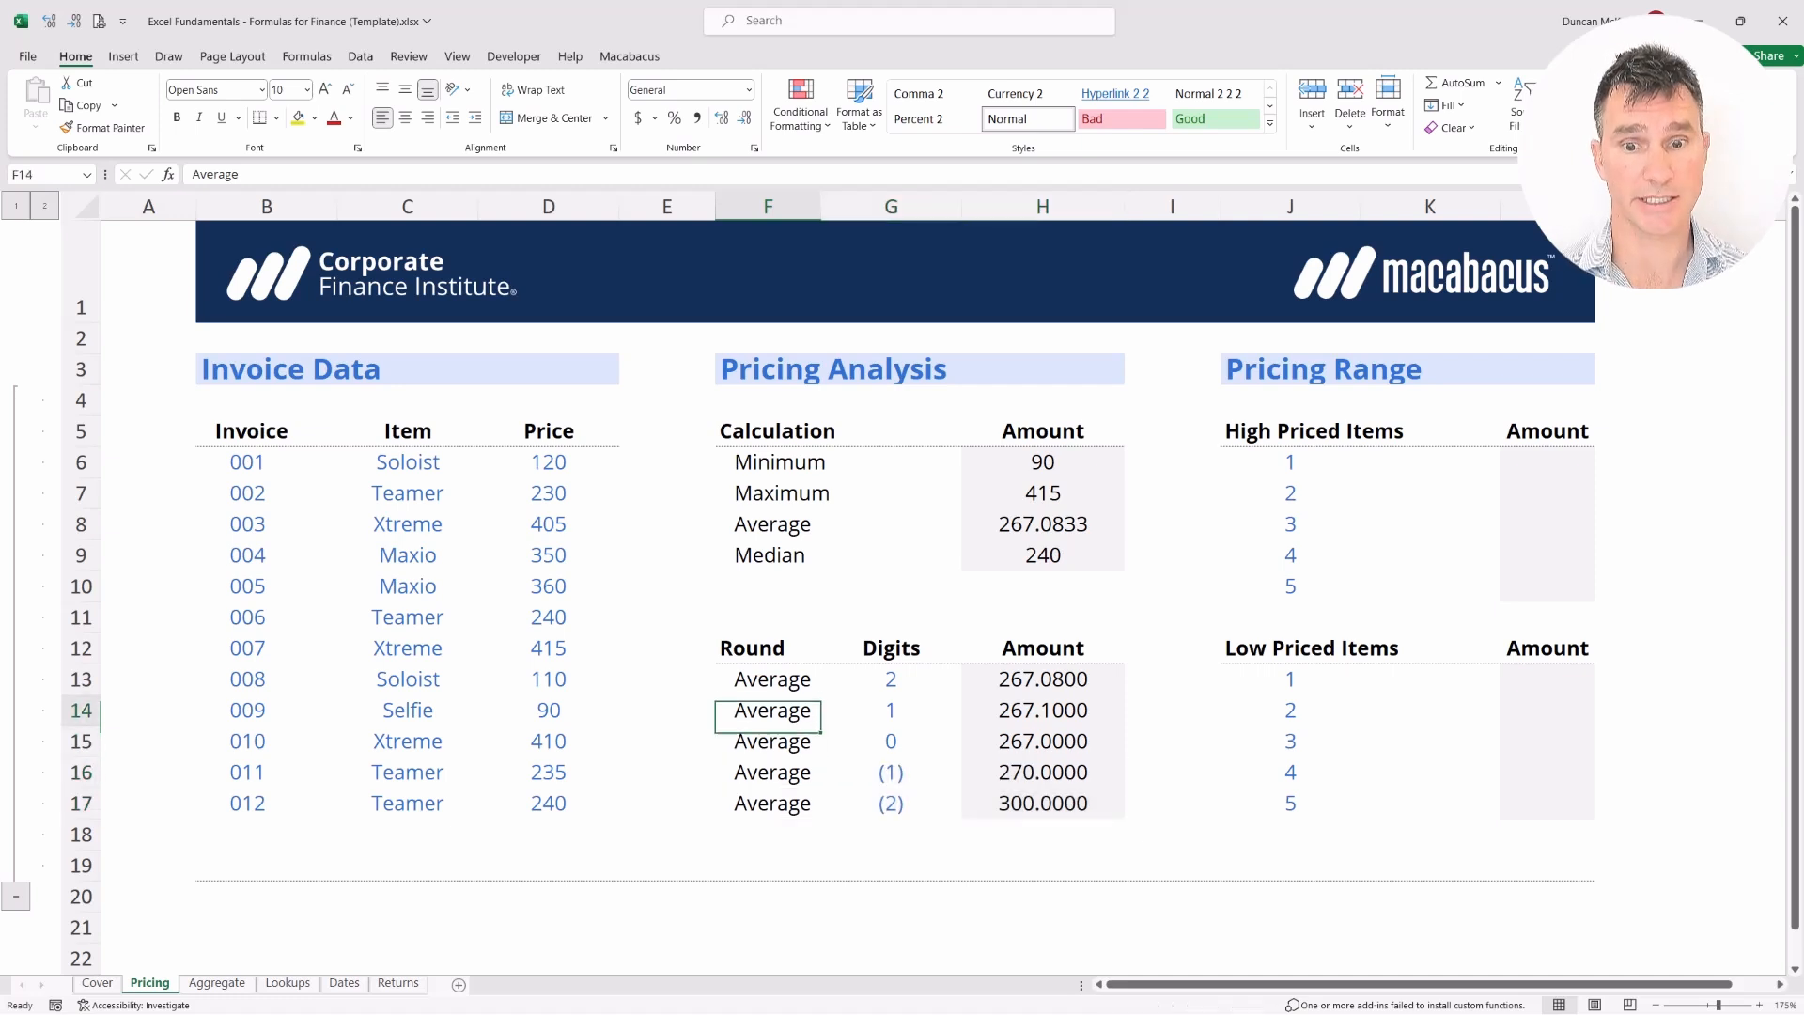
pyautogui.hotkey('shift', 'Right')
pyautogui.hotkey('shift', 'Right')
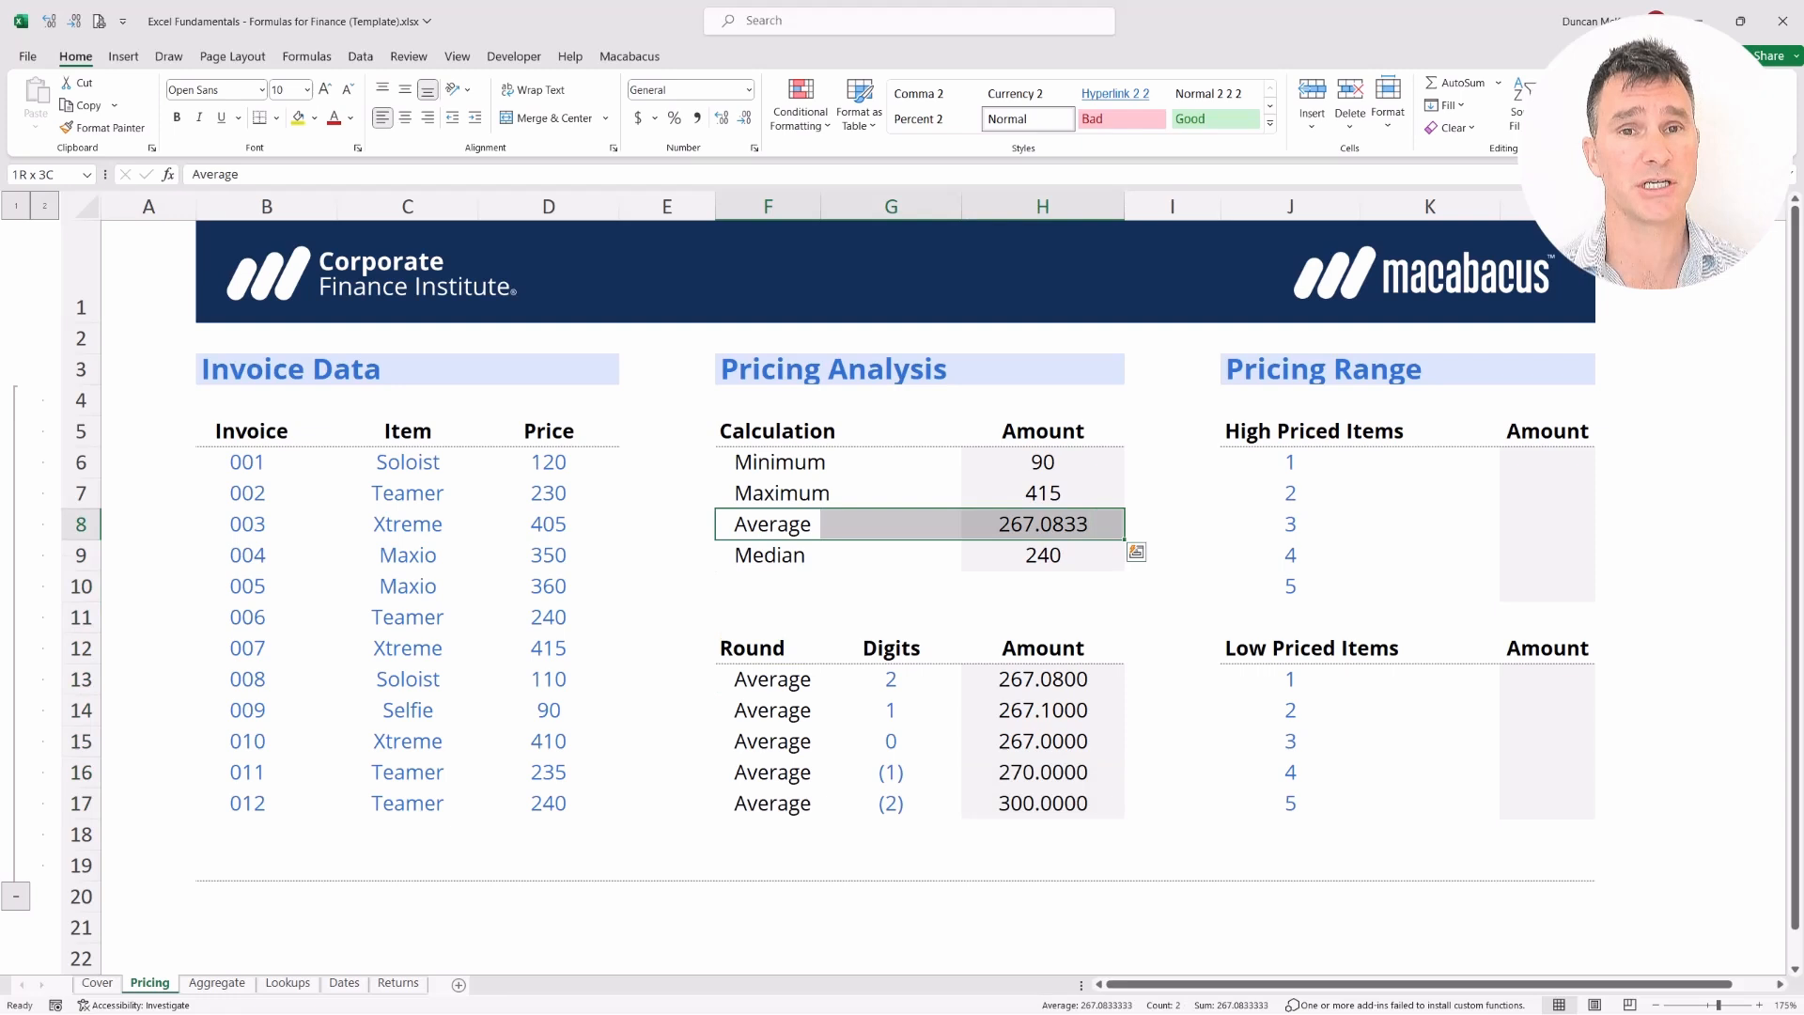
pyautogui.press('Down')
pyautogui.press('Down')
pyautogui.press('Down')
pyautogui.press('Down')
pyautogui.hotkey('ctrl', 'a')
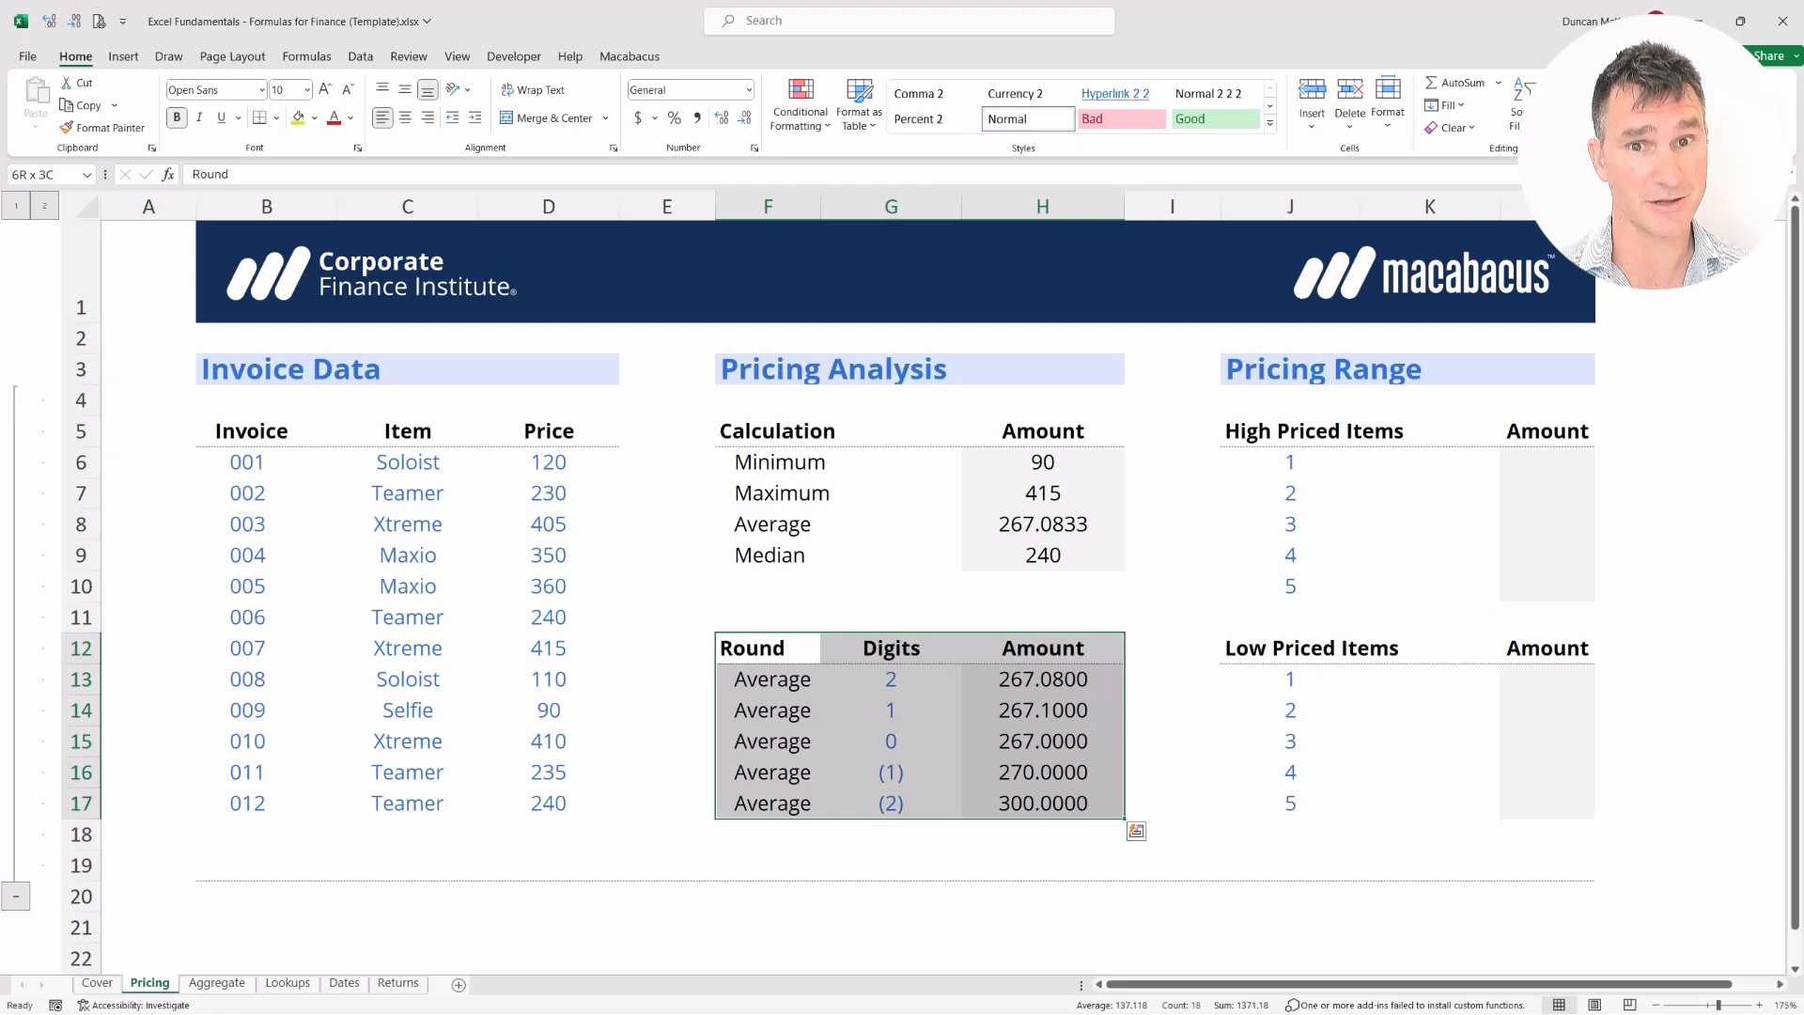
pyautogui.press('Right')
pyautogui.press('Right')
pyautogui.press('Right')
pyautogui.press('Right')
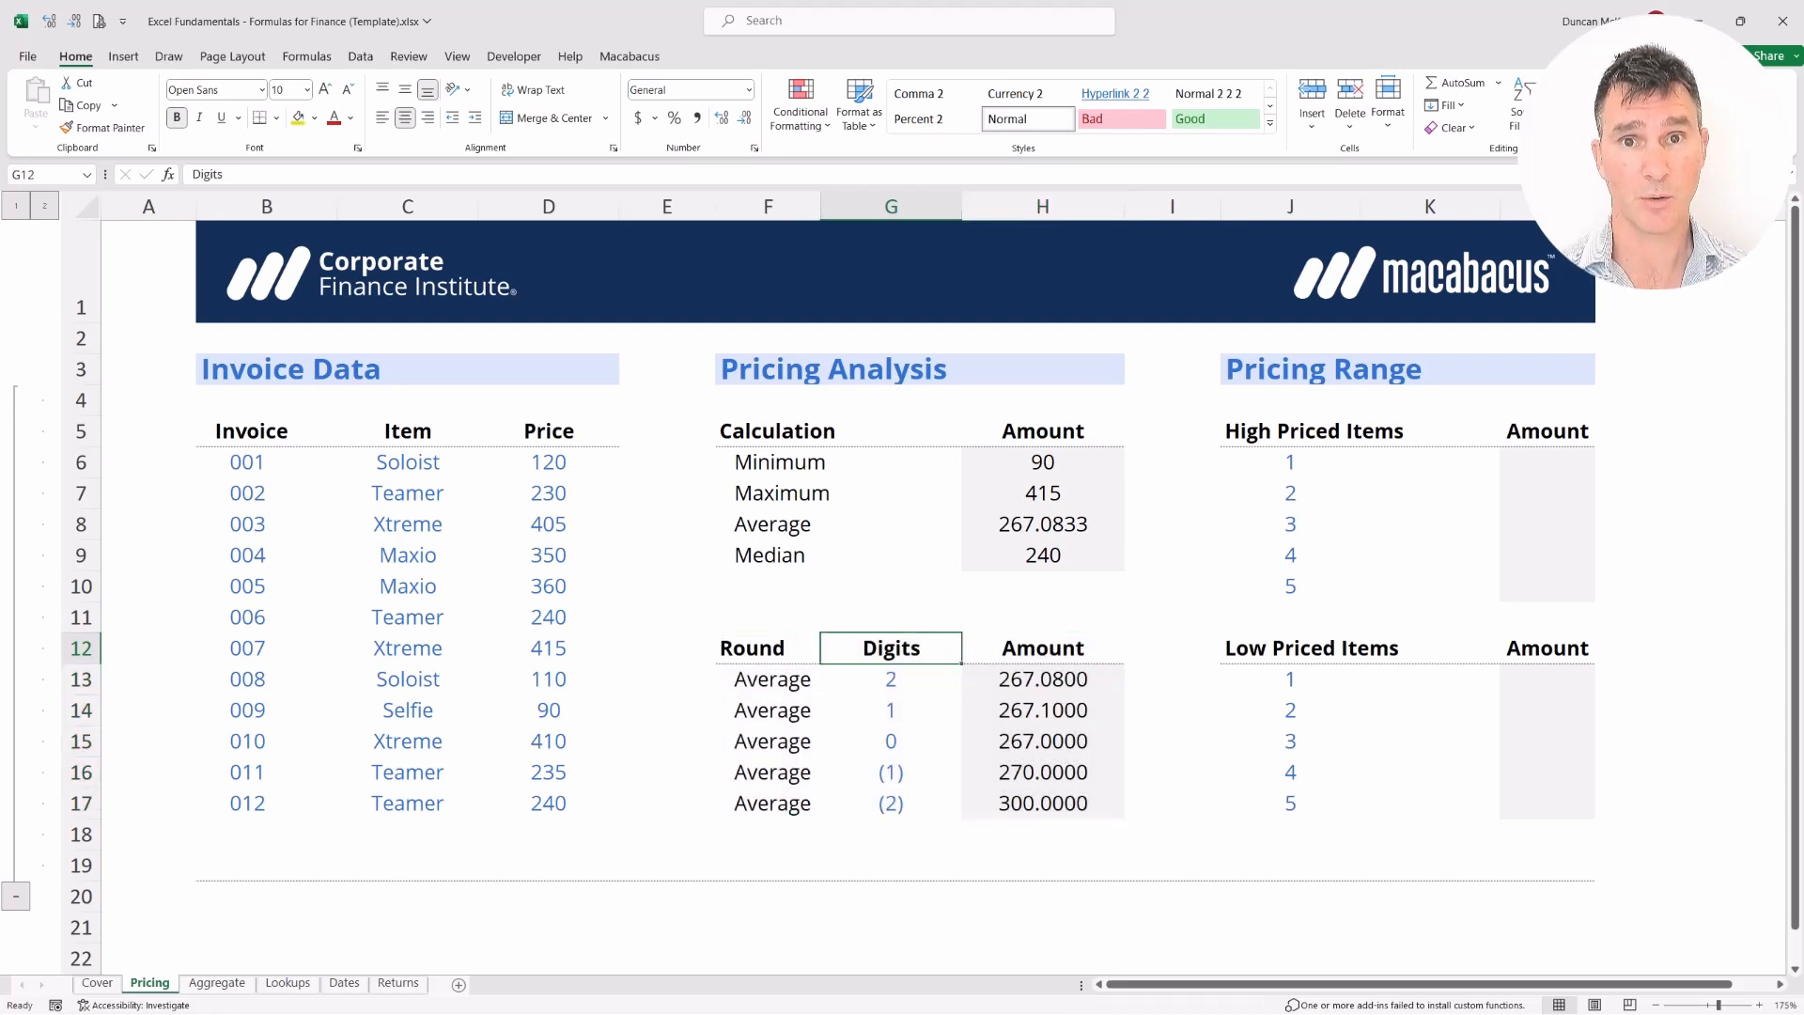
pyautogui.press('Up')
pyautogui.press('Up')
pyautogui.press('Up')
pyautogui.press('Up')
pyautogui.press('Up')
pyautogui.press('Up')
pyautogui.press('Up')
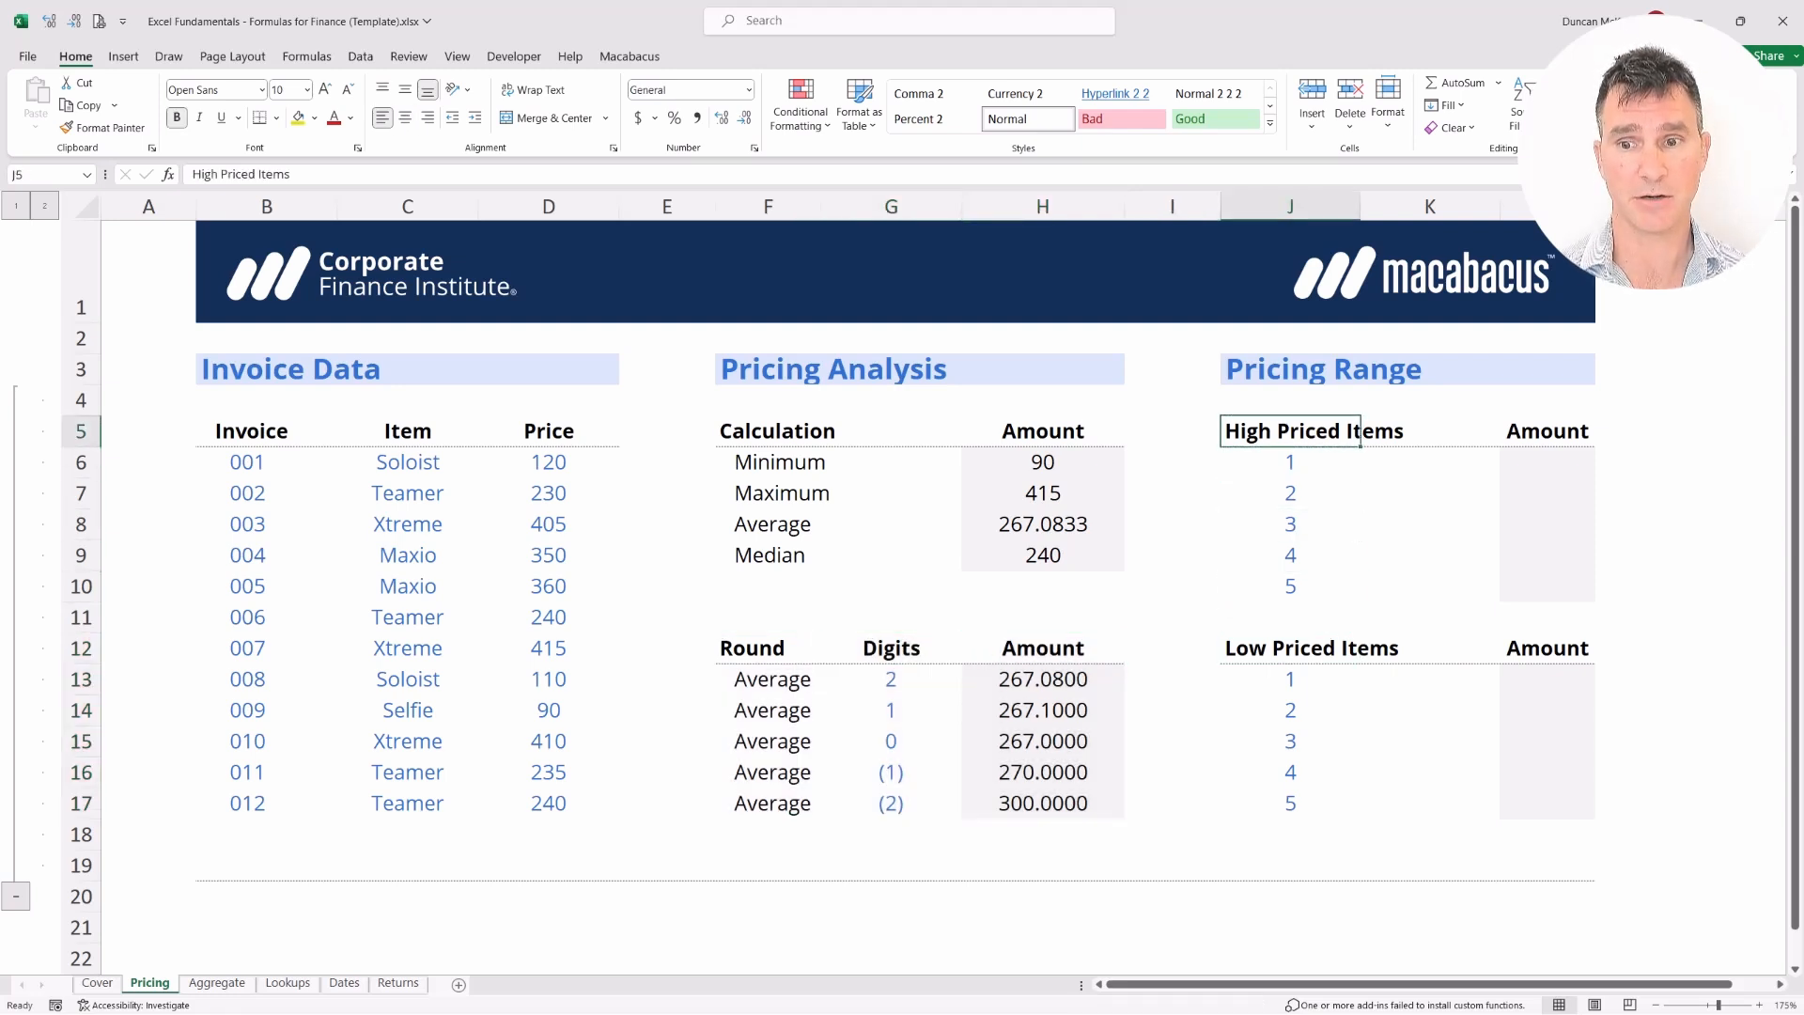
pyautogui.hotkey('shift', 'Right')
pyautogui.hotkey('shift', 'Down')
pyautogui.hotkey('shift', 'Down')
pyautogui.hotkey('shift', 'Down')
pyautogui.hotkey('shift', 'Down')
pyautogui.hotkey('shift', 'Down')
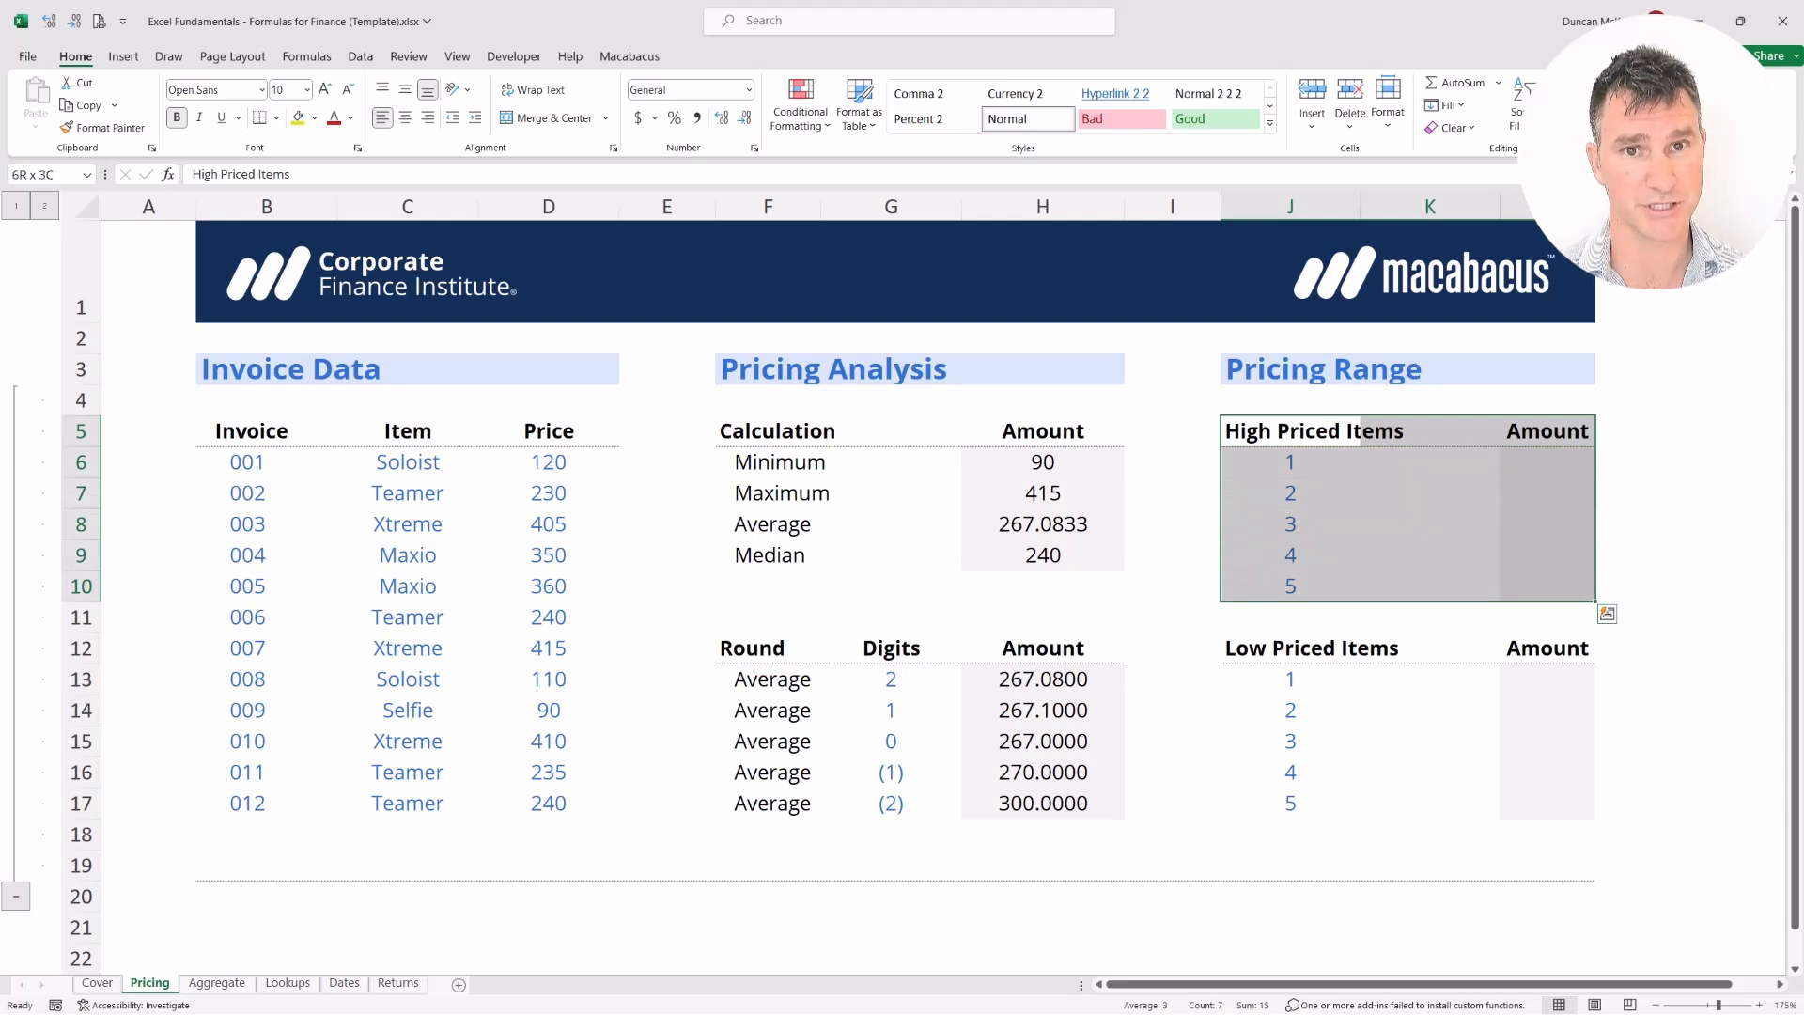
pyautogui.press('Left')
pyautogui.press('Right')
pyautogui.hotkey('ctrl', 'shift', 'Right')
pyautogui.hotkey('ctrl', 'shift', 'Down')
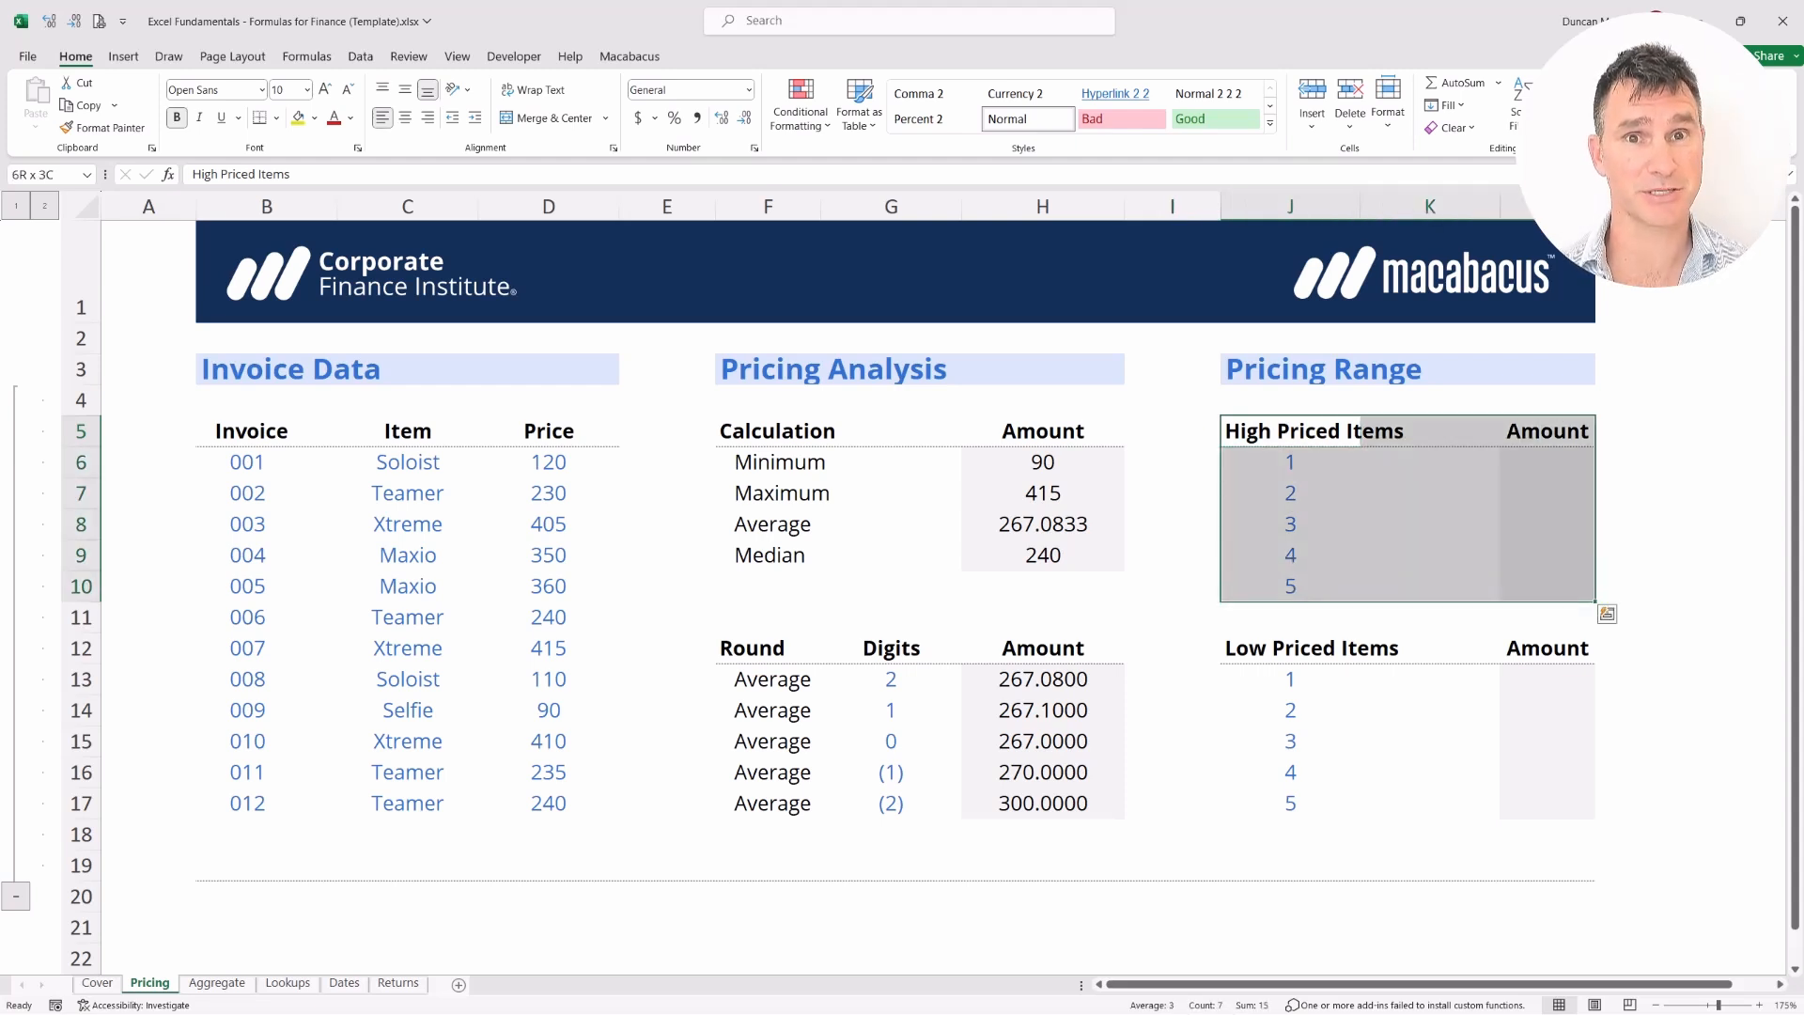
pyautogui.press('Left')
pyautogui.press('Left')
pyautogui.press('Left')
pyautogui.press('Left')
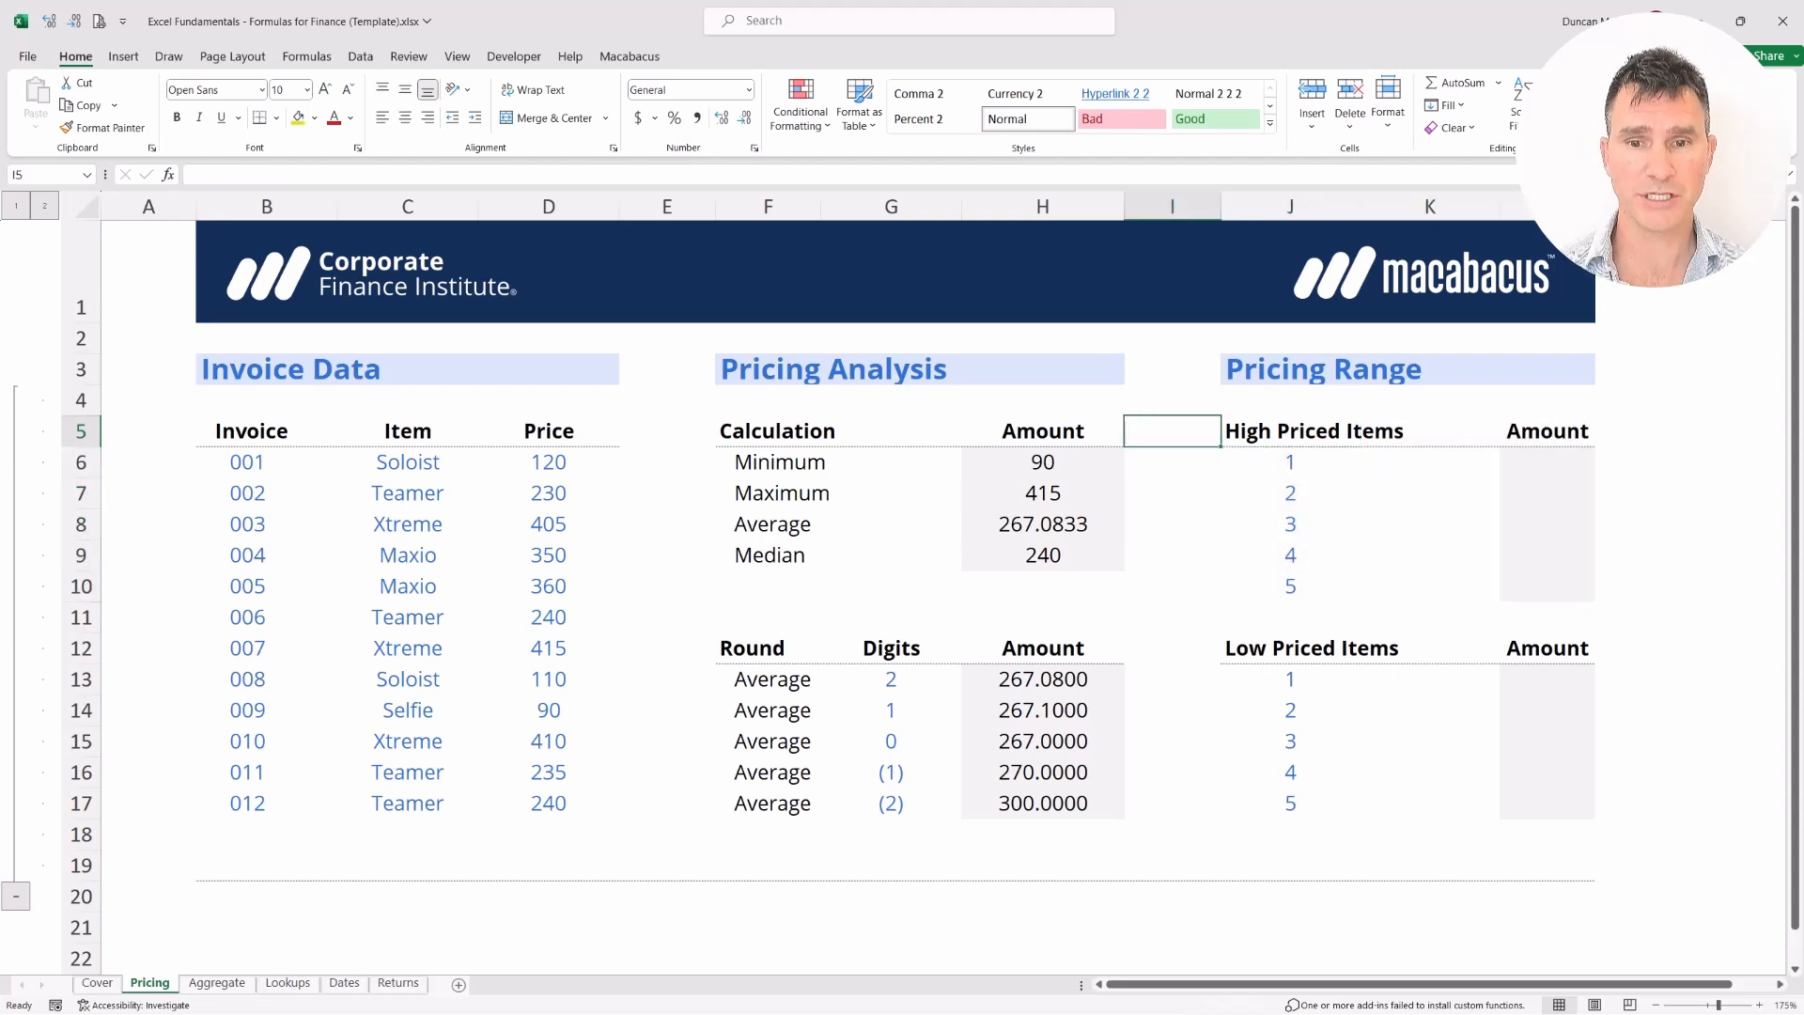
pyautogui.press('Down')
pyautogui.press('Down')
pyautogui.press('Down')
pyautogui.hotkey('ctrl', 'shift', 'Right')
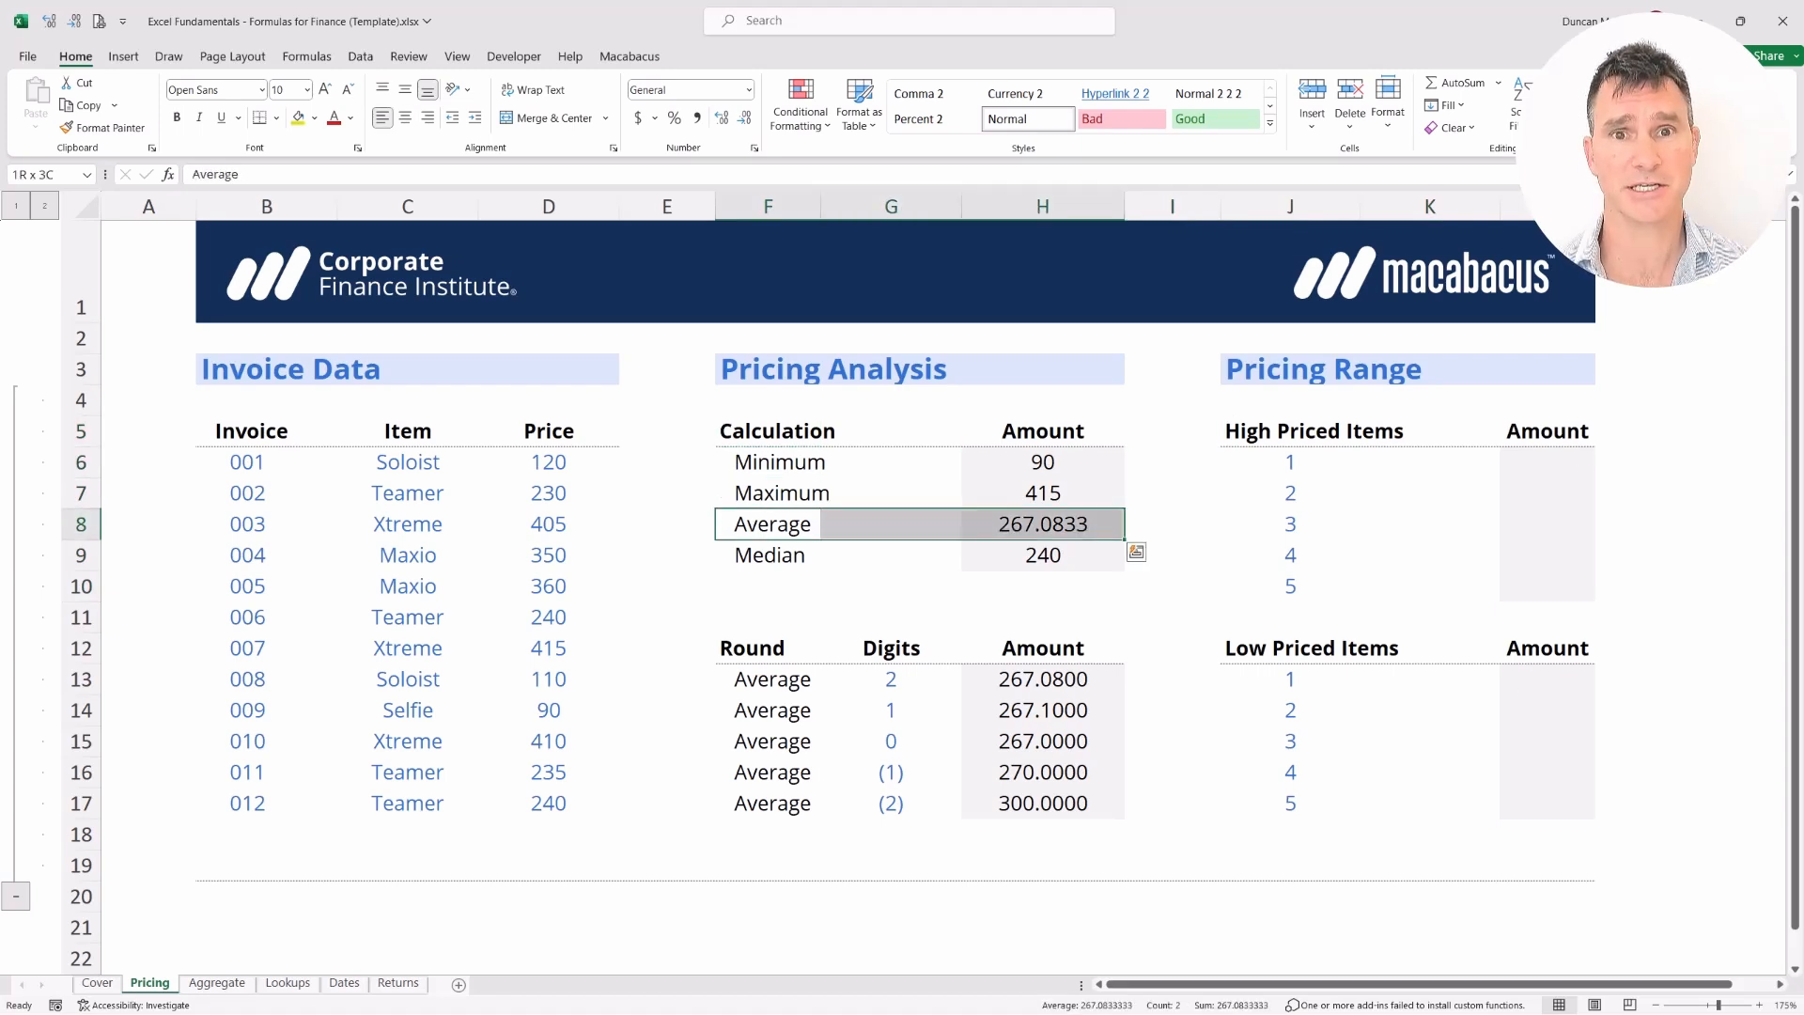
# Decrease the Average's decimals so H8 shows 267 instead of 267.0833
pyautogui.press('Right')
pyautogui.press('Right')
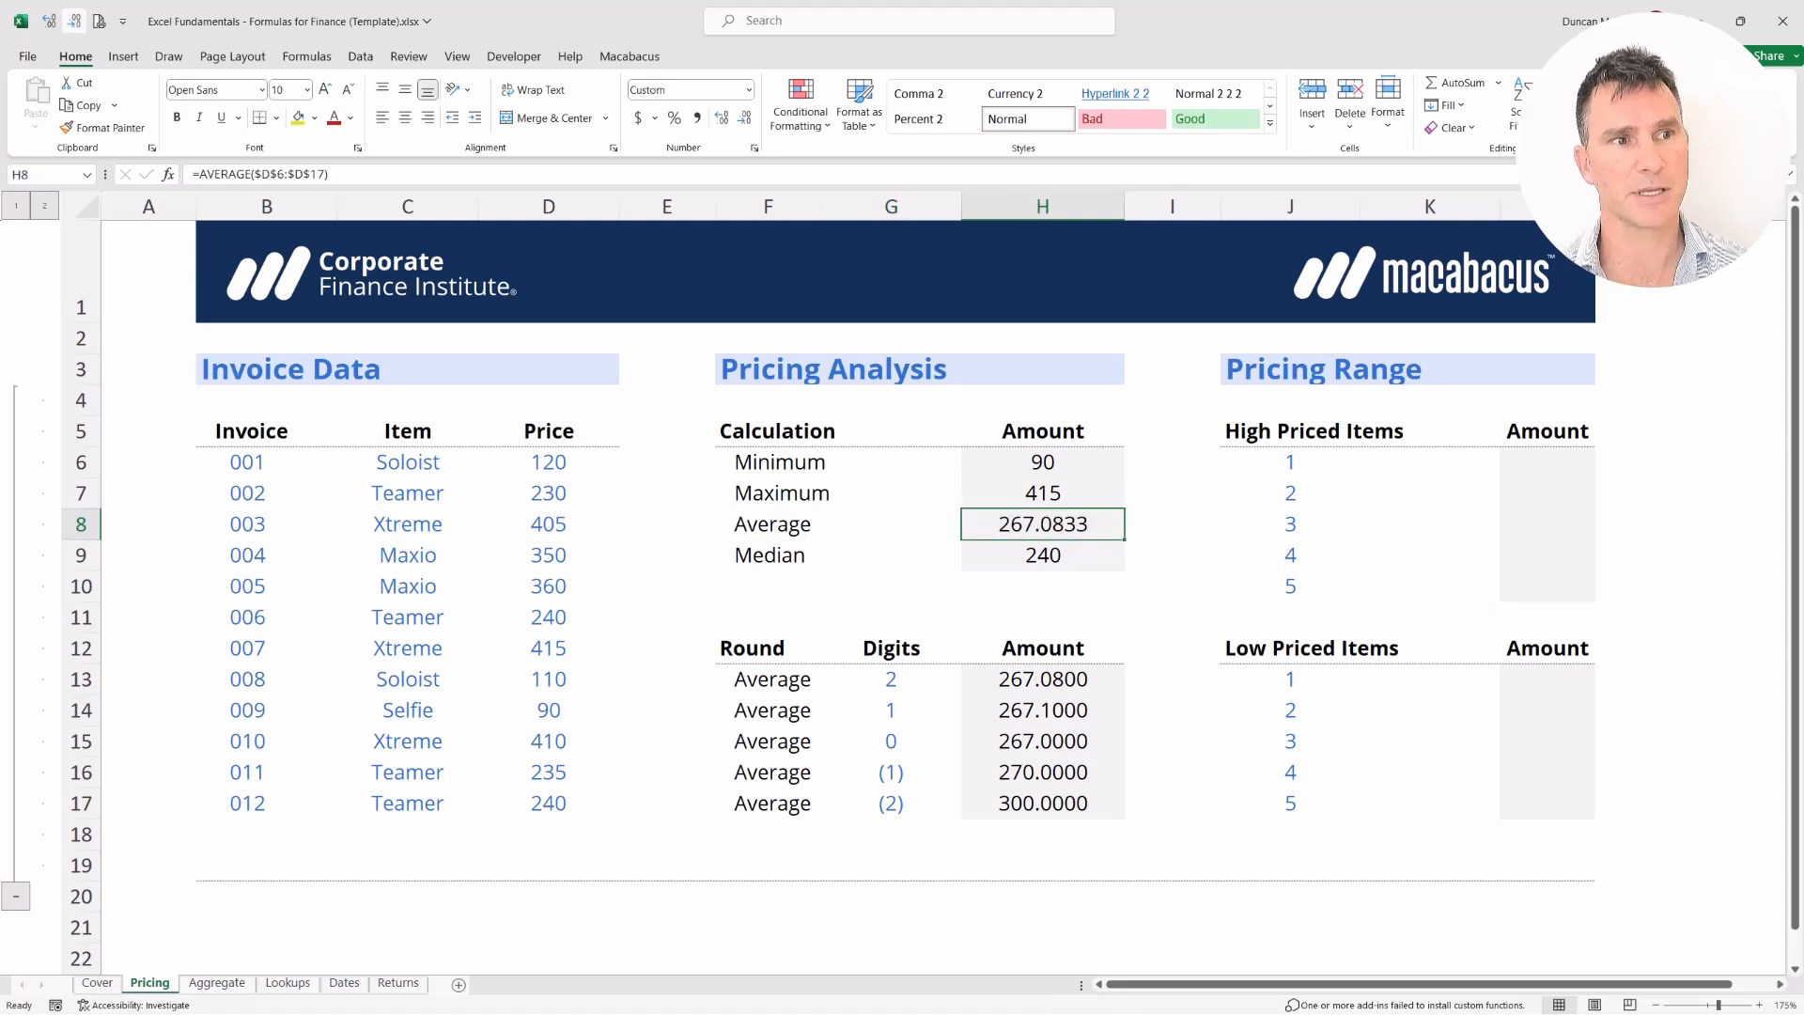
pyautogui.press('alt')
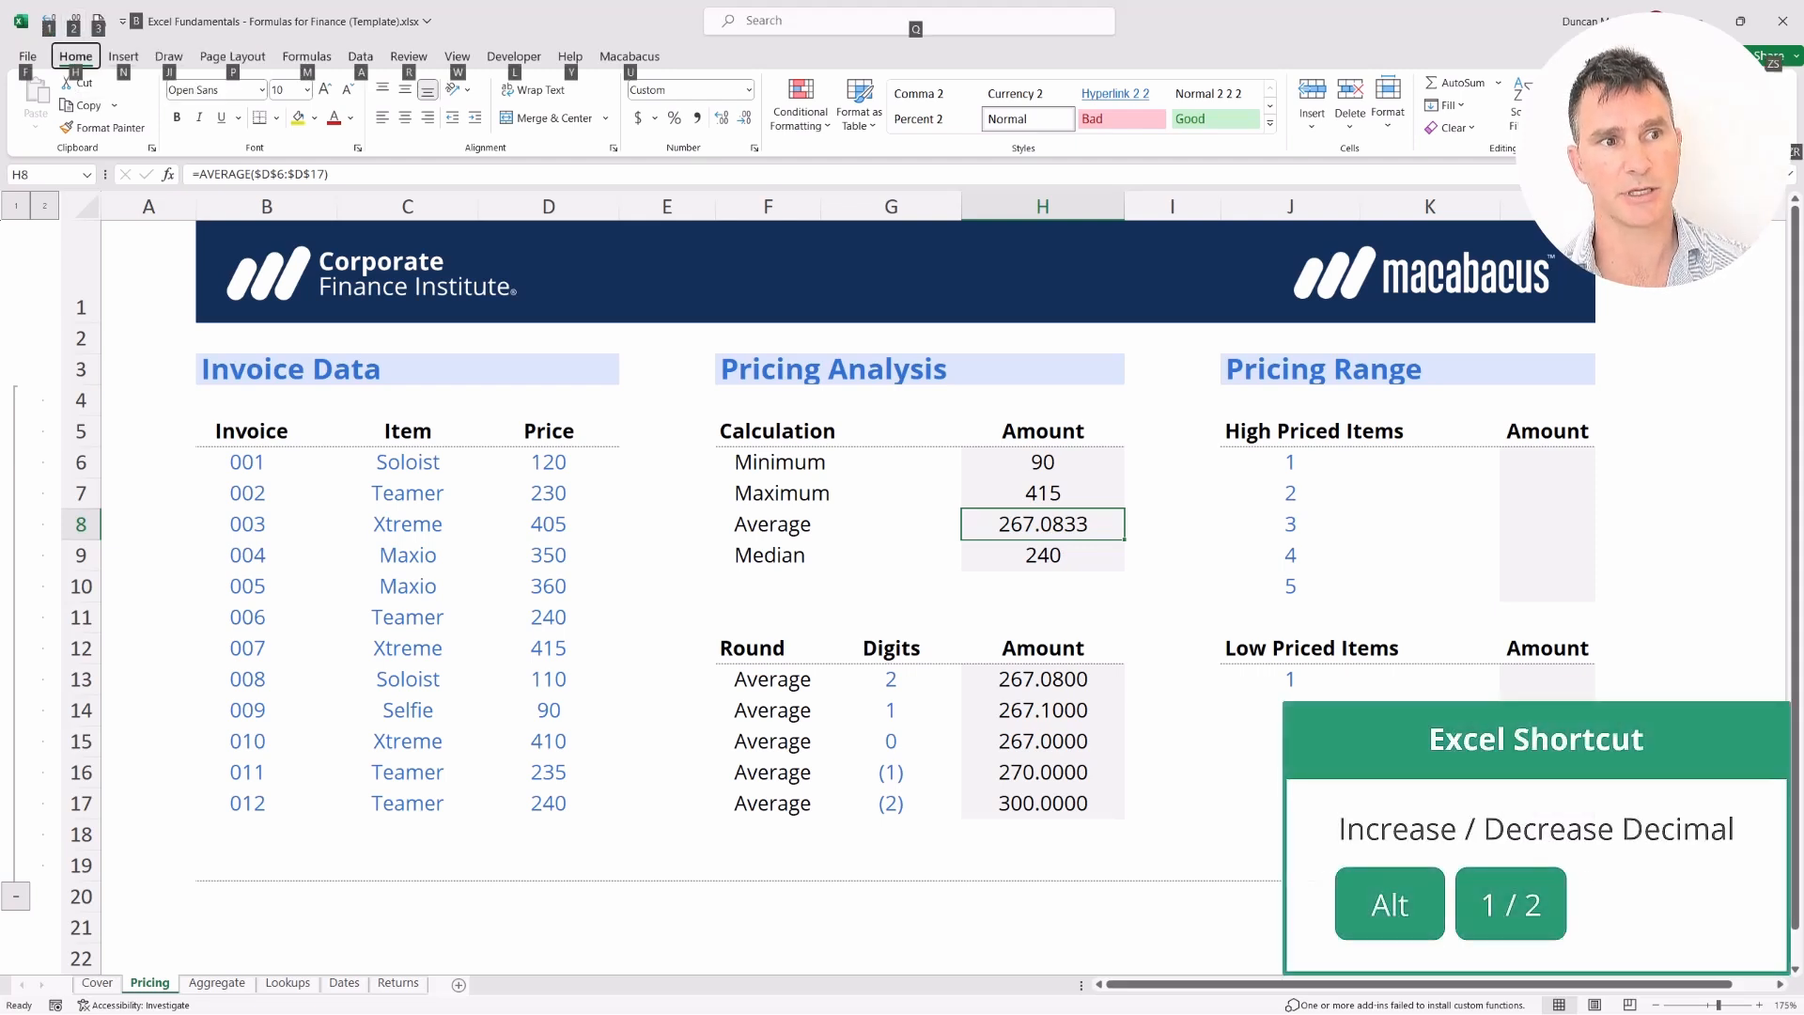
pyautogui.press('2')
pyautogui.hotkey('alt', '2')
pyautogui.hotkey('alt', '2')
pyautogui.hotkey('alt', '2')
pyautogui.press('Left')
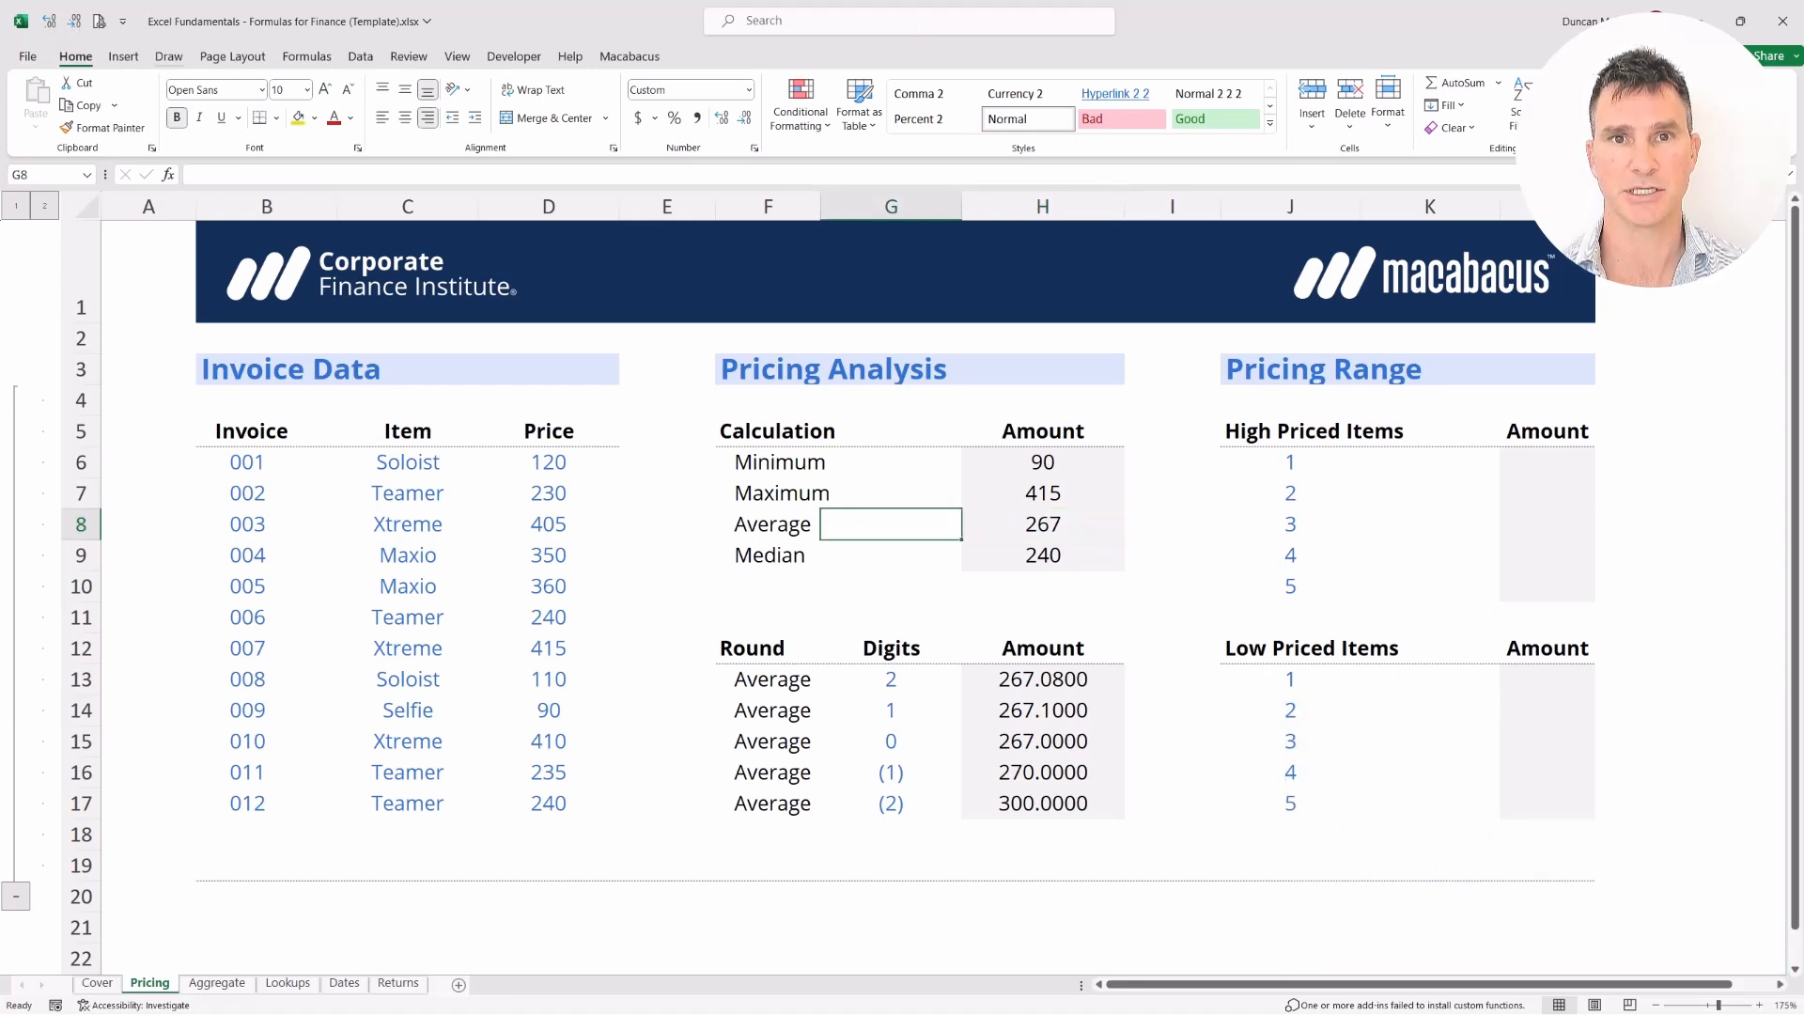
pyautogui.press('Right')
pyautogui.press('Right')
pyautogui.press('Right')
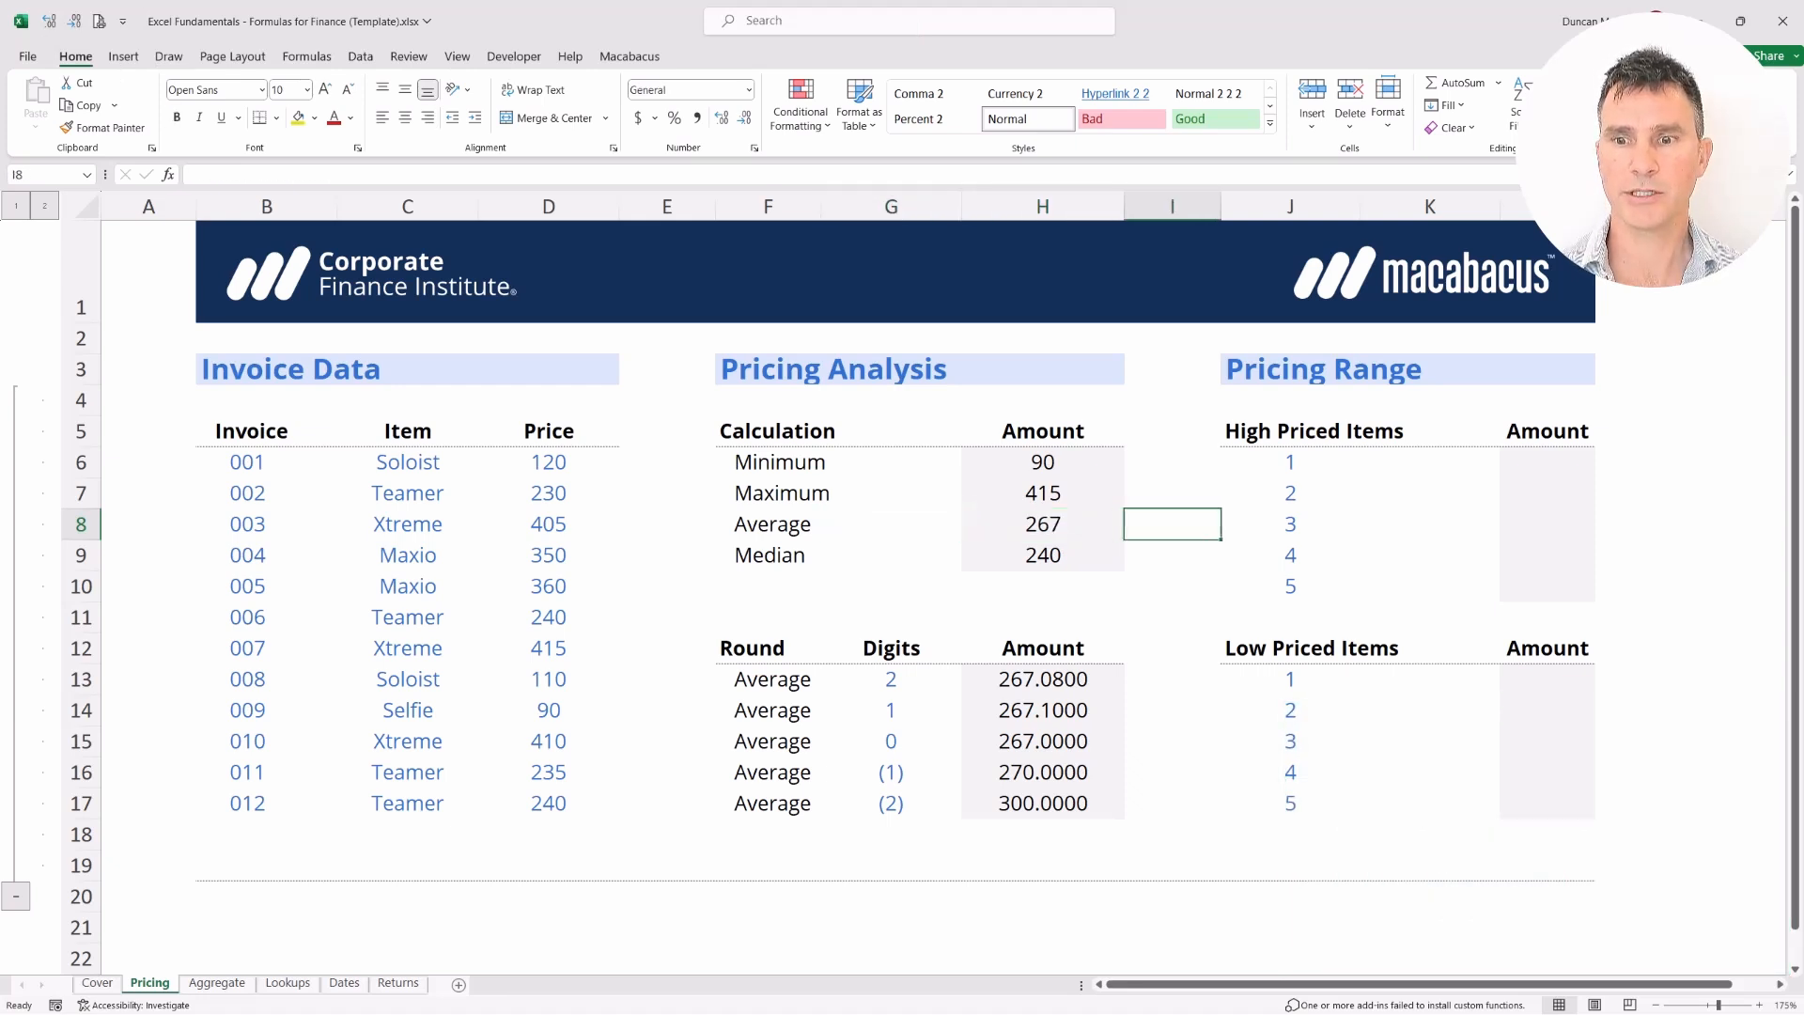
pyautogui.press('Up')
pyautogui.press('Up')
pyautogui.press('Up')
pyautogui.hotkey('shift', 'Down')
pyautogui.hotkey('shift', 'Right')
pyautogui.hotkey('shift', 'Right')
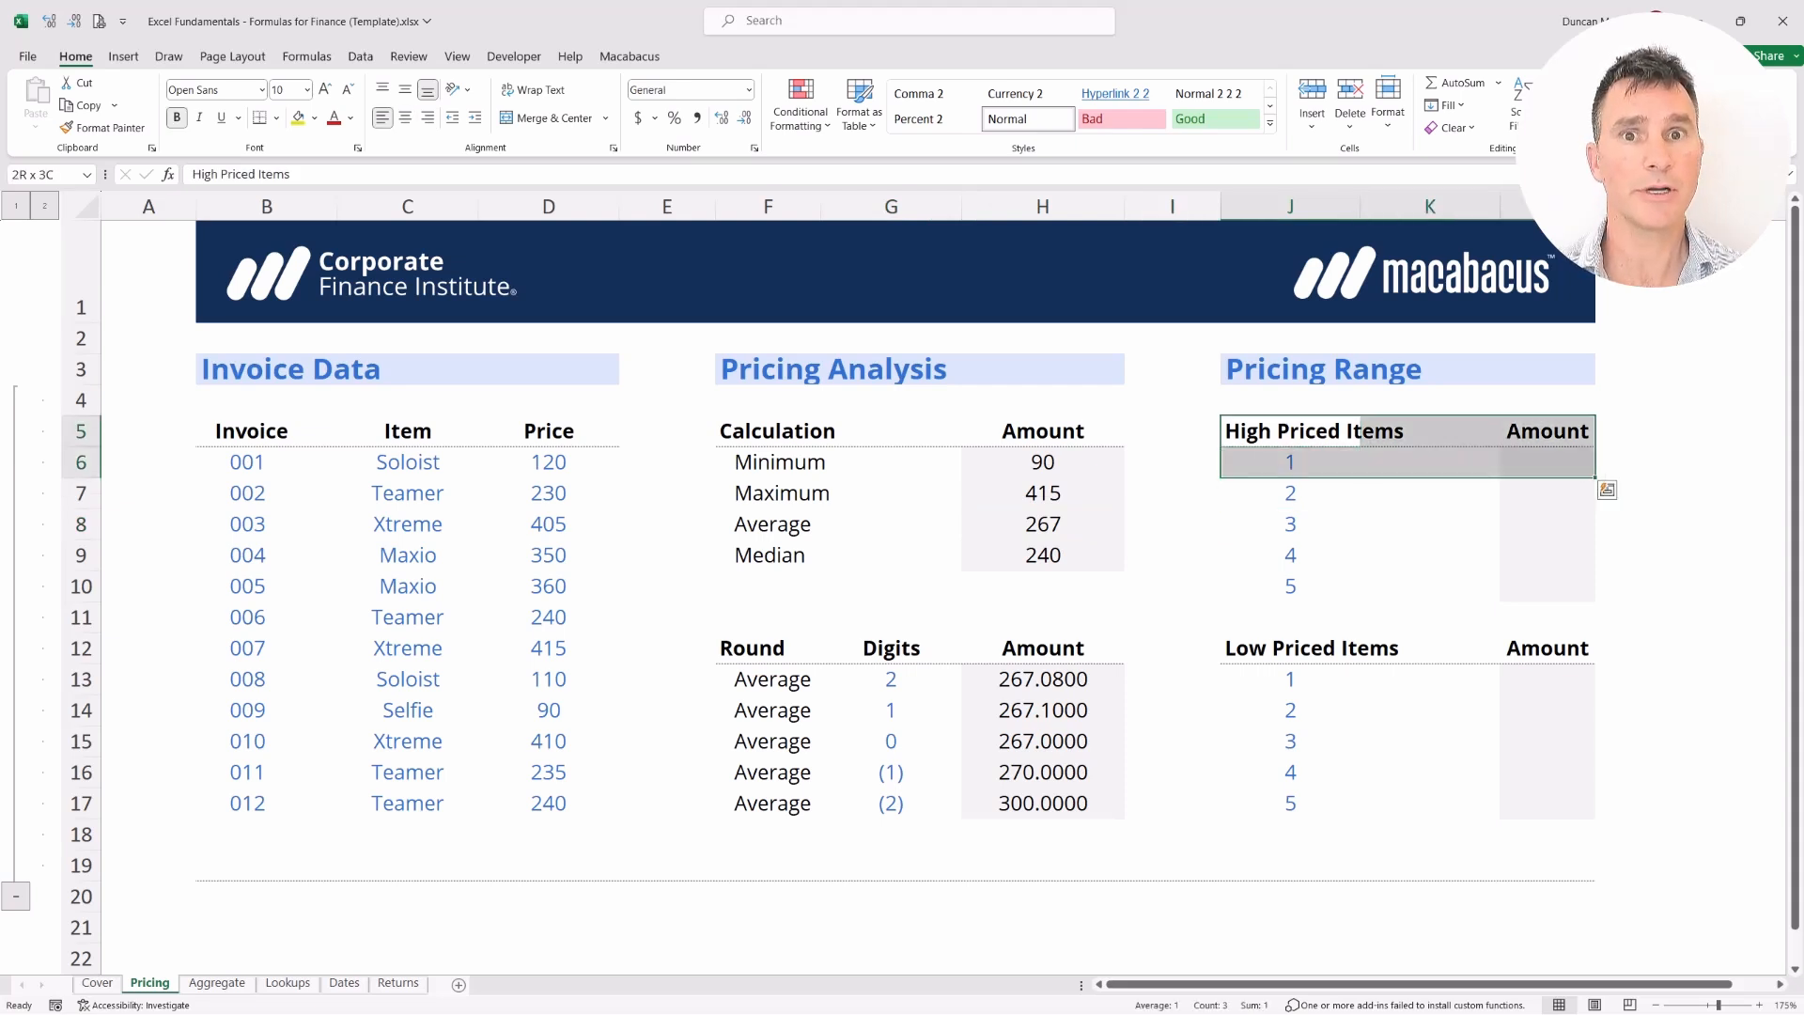
pyautogui.press('Left')
pyautogui.press('Left')
pyautogui.press('Down')
pyautogui.press('Down')
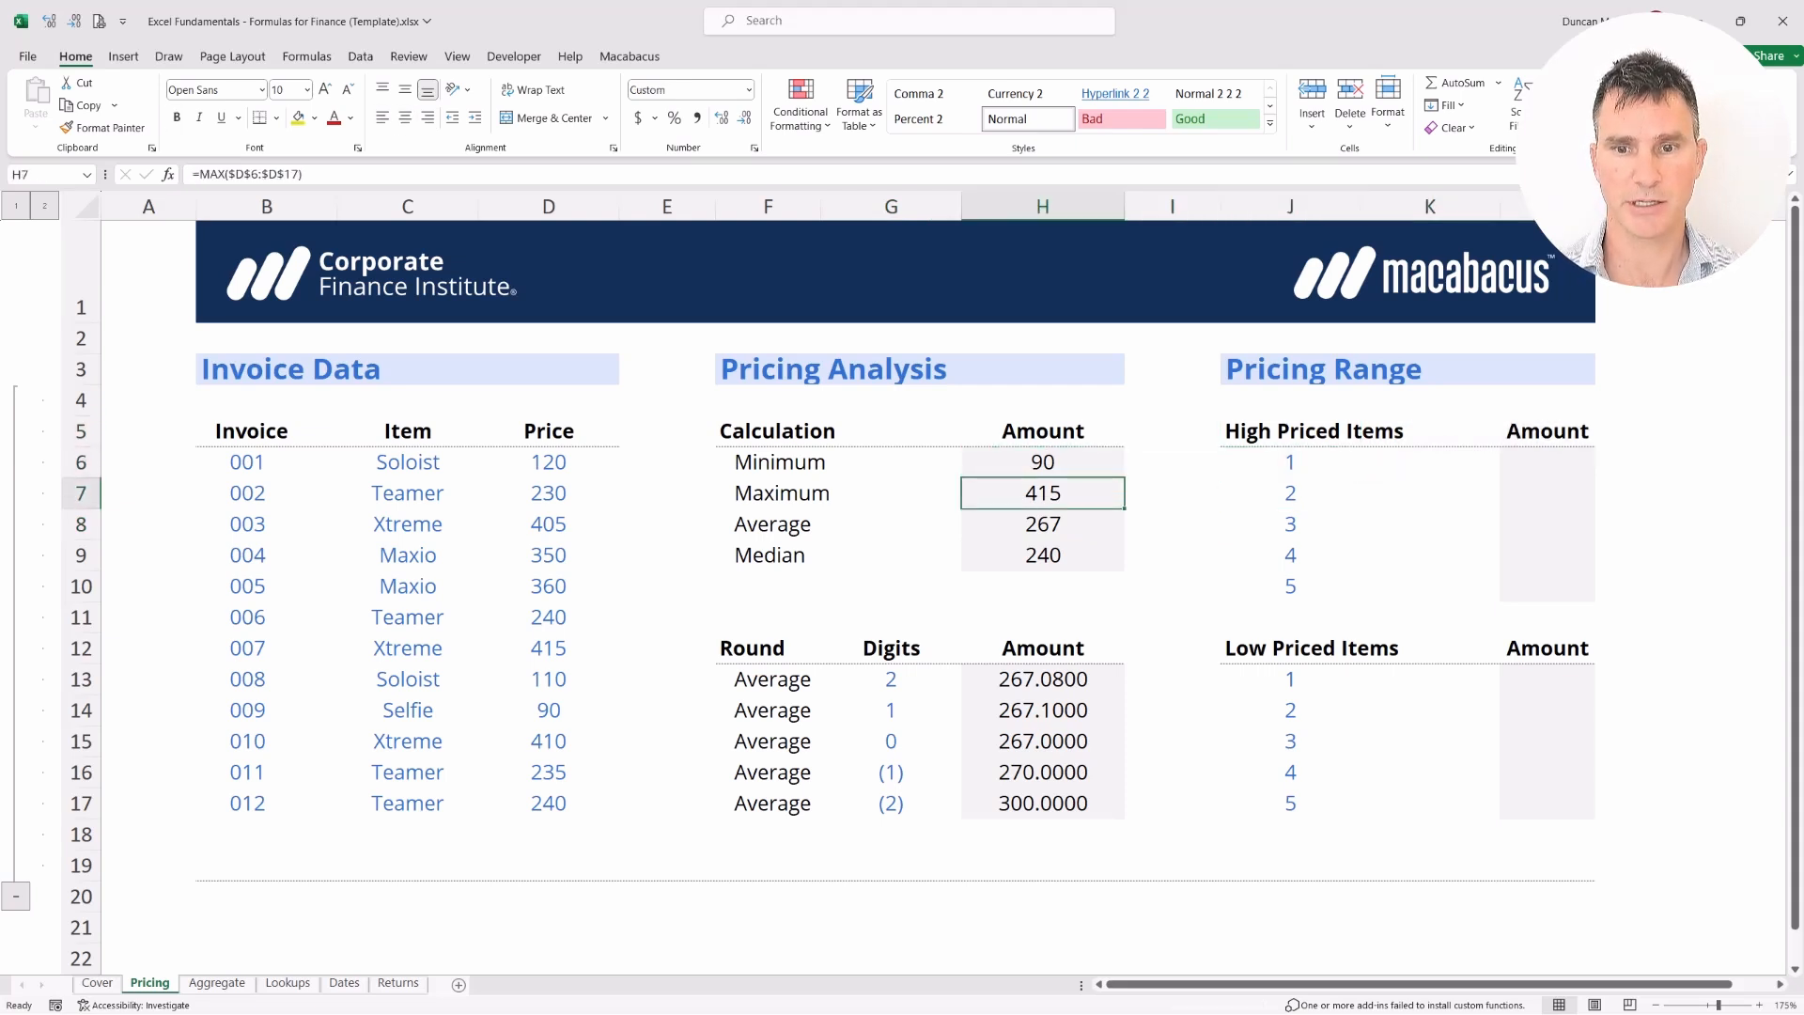
pyautogui.press('Right')
pyautogui.hotkey('shift', 'Left')
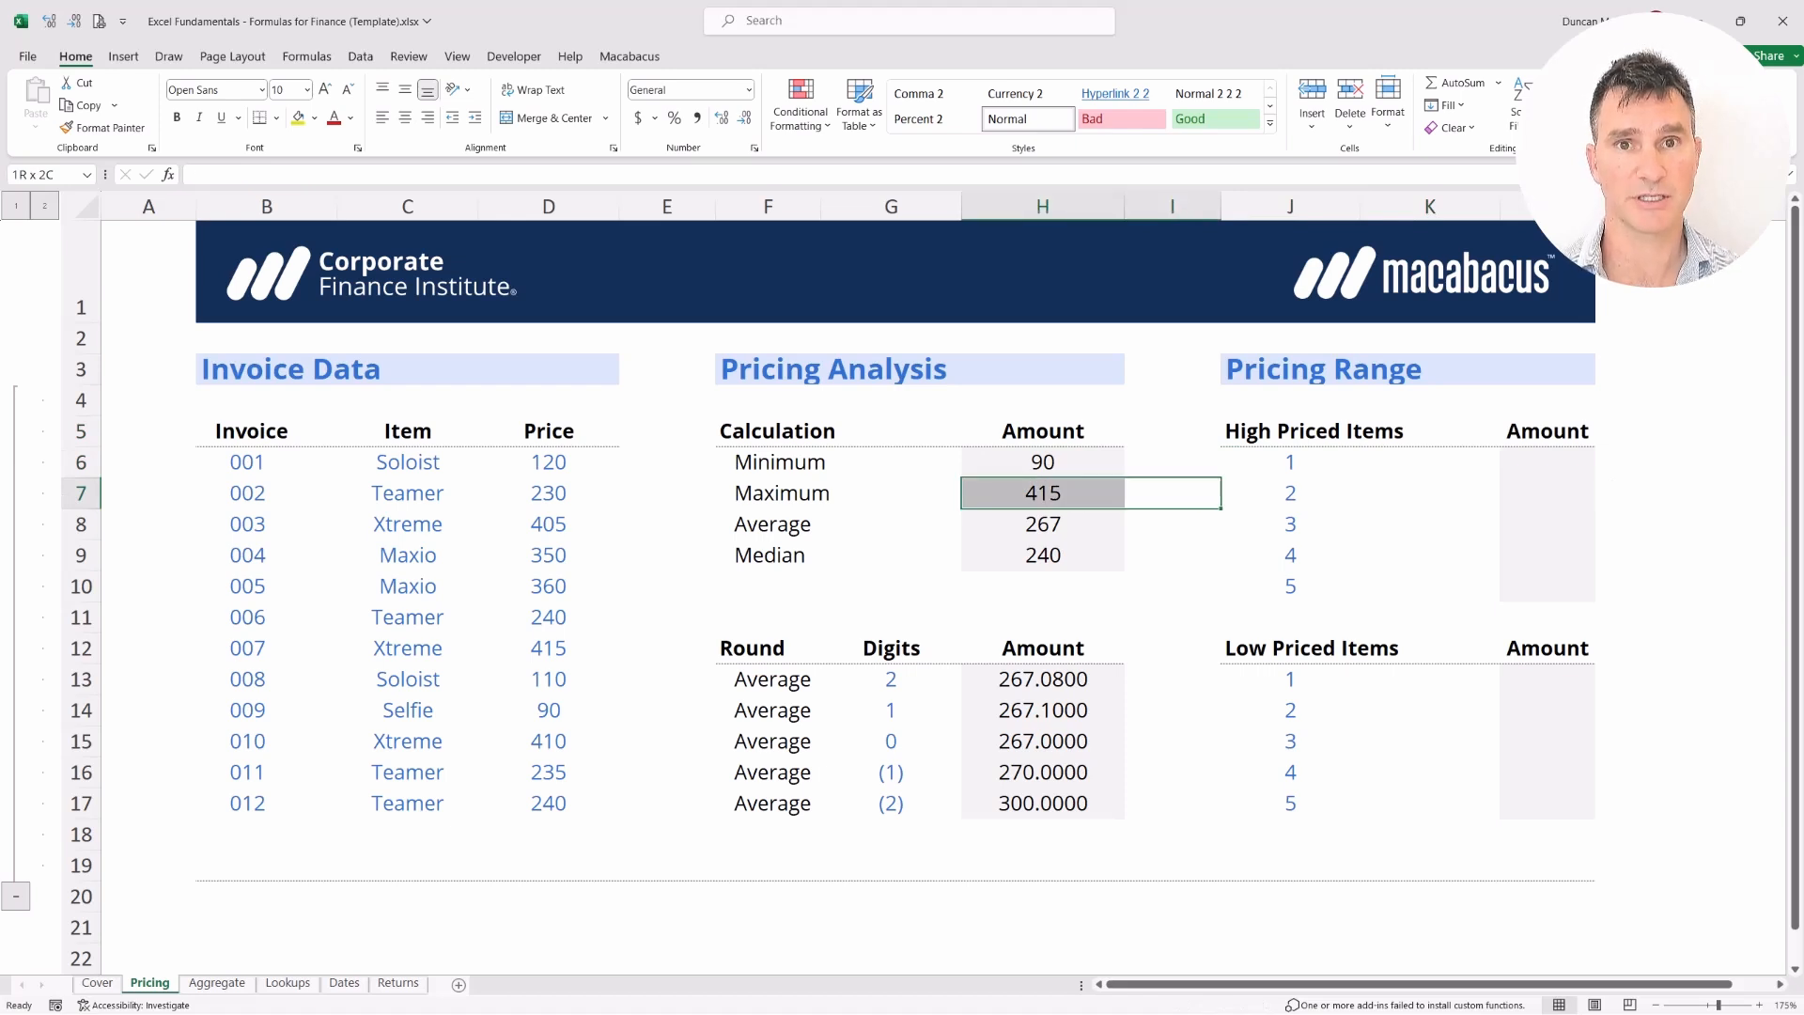
pyautogui.press('Right')
pyautogui.press('Down')
pyautogui.press('Down')
pyautogui.press('Down')
pyautogui.press('Down')
pyautogui.press('Down')
pyautogui.hotkey('shift', 'Down')
pyautogui.hotkey('shift', 'Right')
pyautogui.hotkey('shift', 'Right')
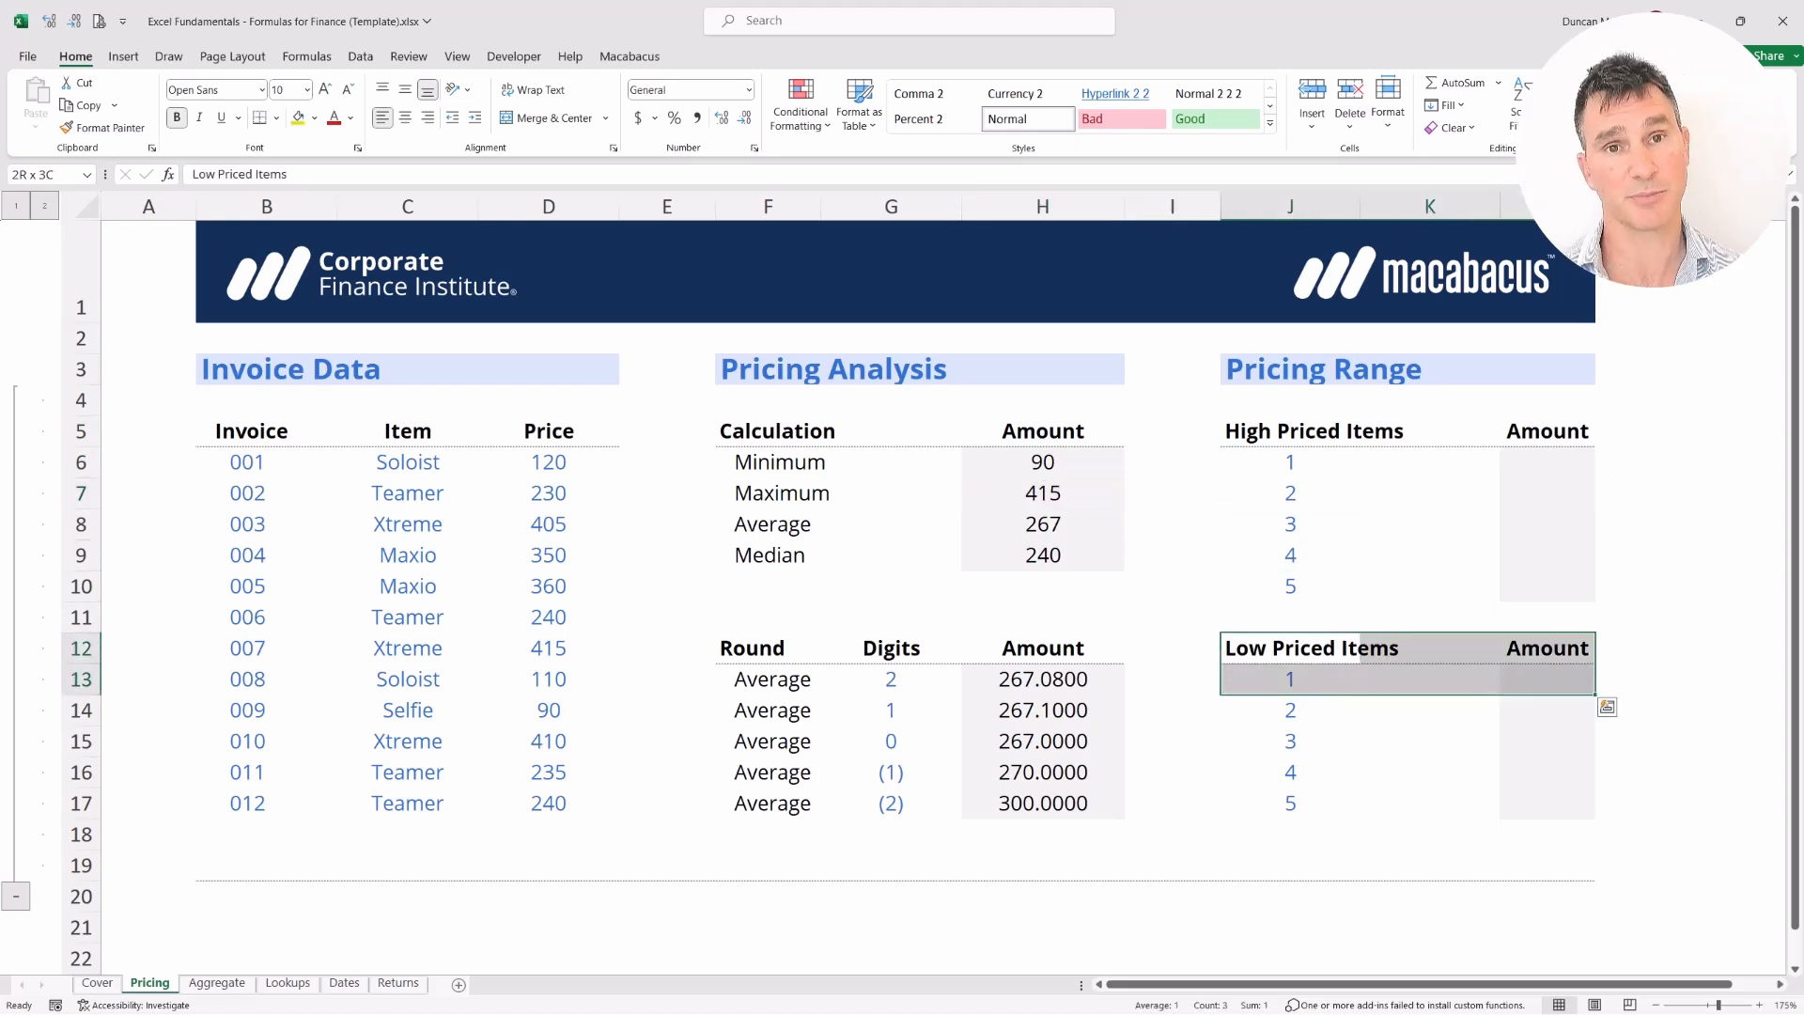
pyautogui.press('Up')
pyautogui.press('Up')
pyautogui.press('Up')
pyautogui.press('Left')
pyautogui.press('Up')
pyautogui.press('Up')
pyautogui.press('Up')
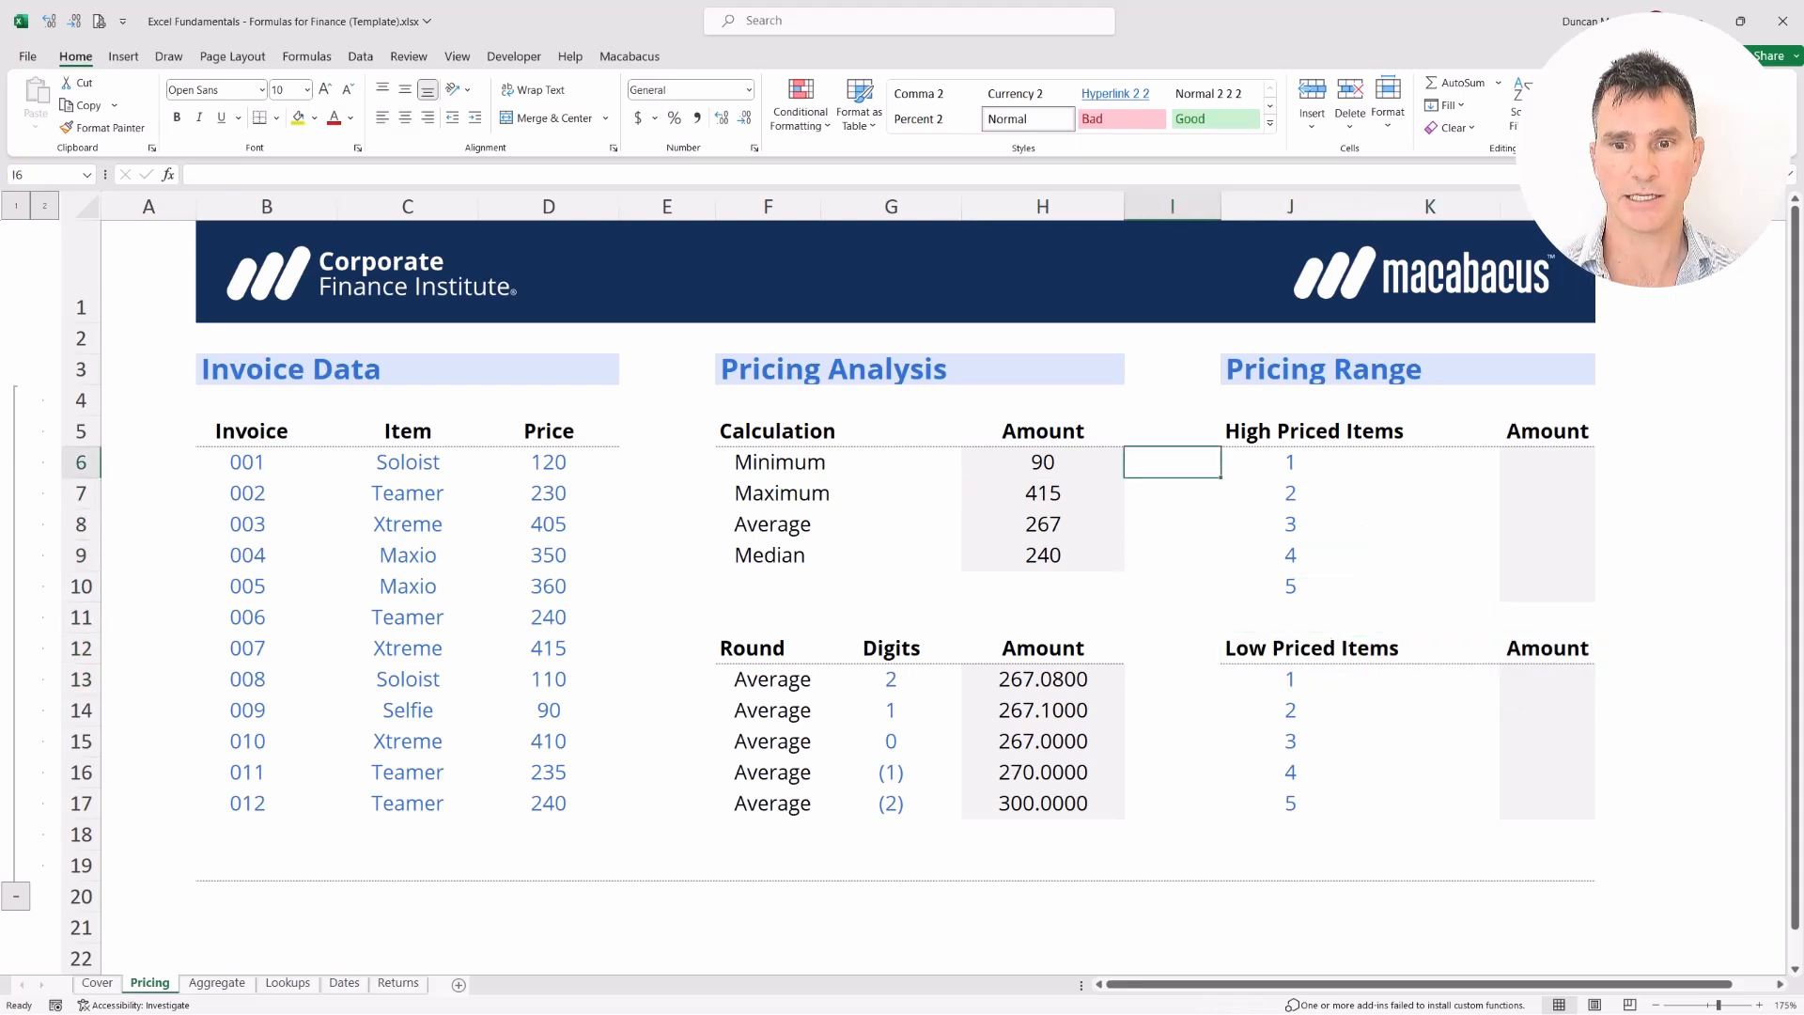
pyautogui.hotkey('shift', 'Left')
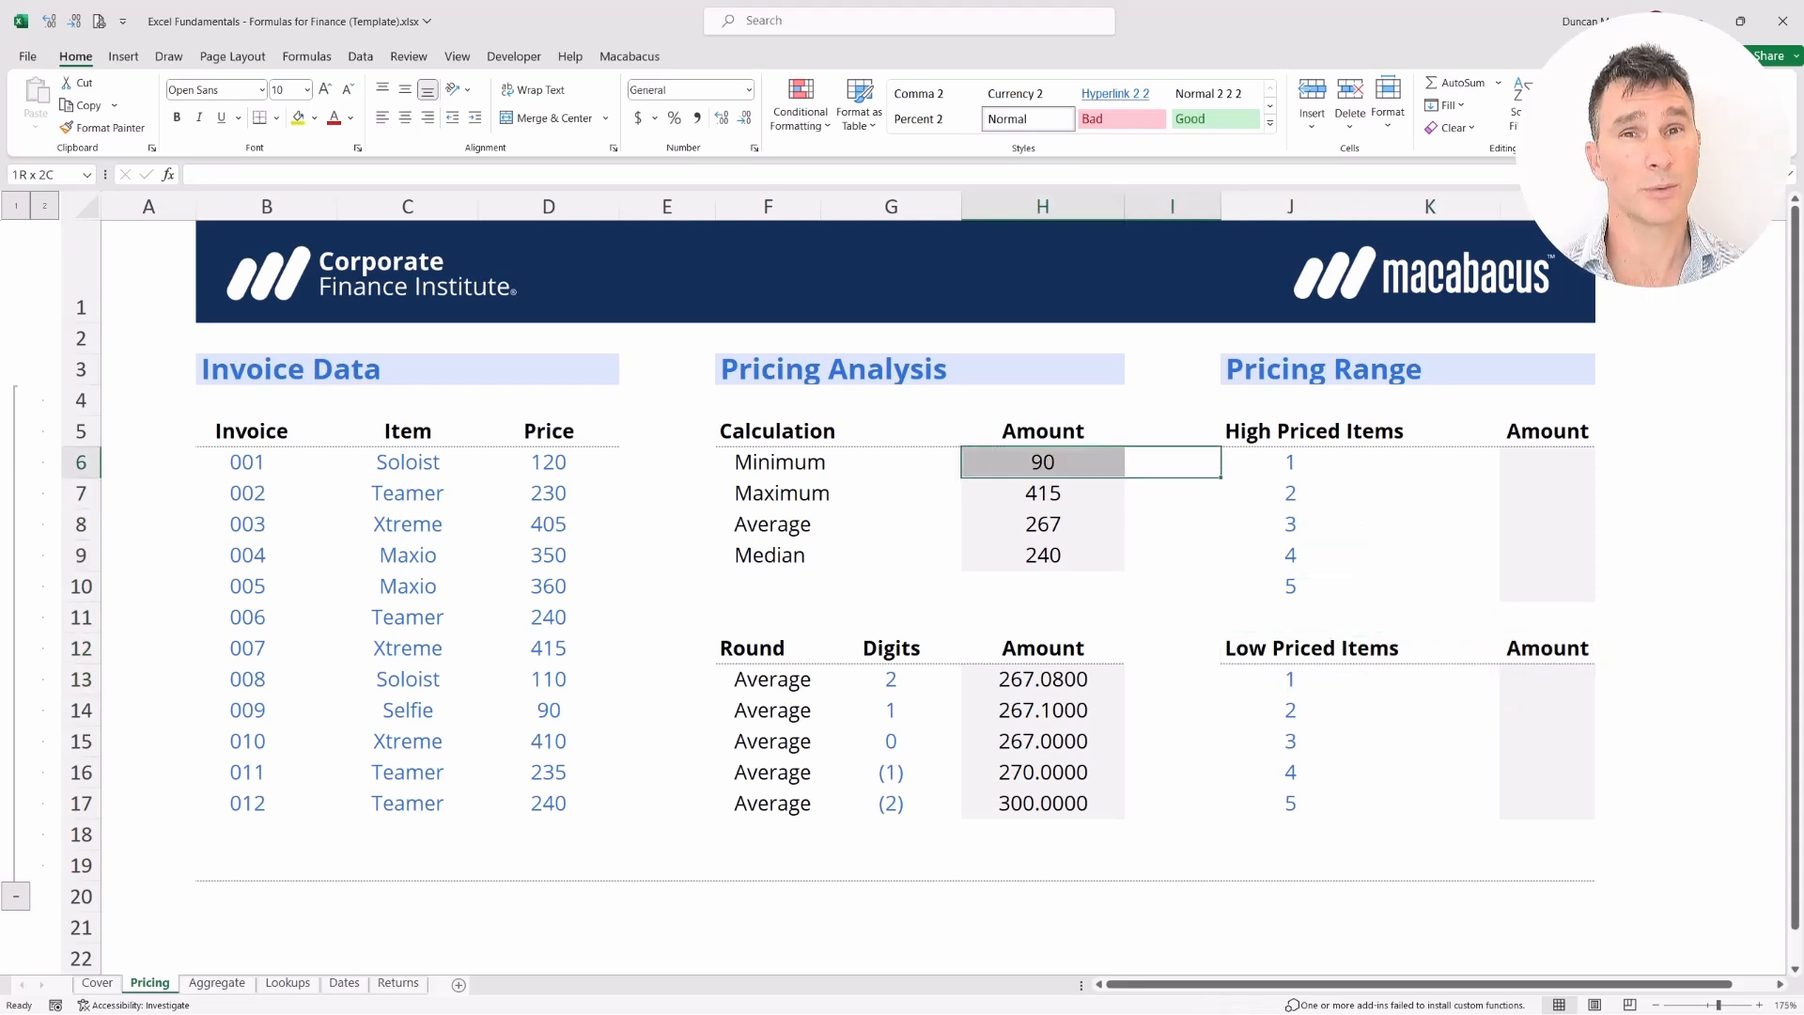
pyautogui.press('Right')
pyautogui.press('Down')
pyautogui.press('Left')
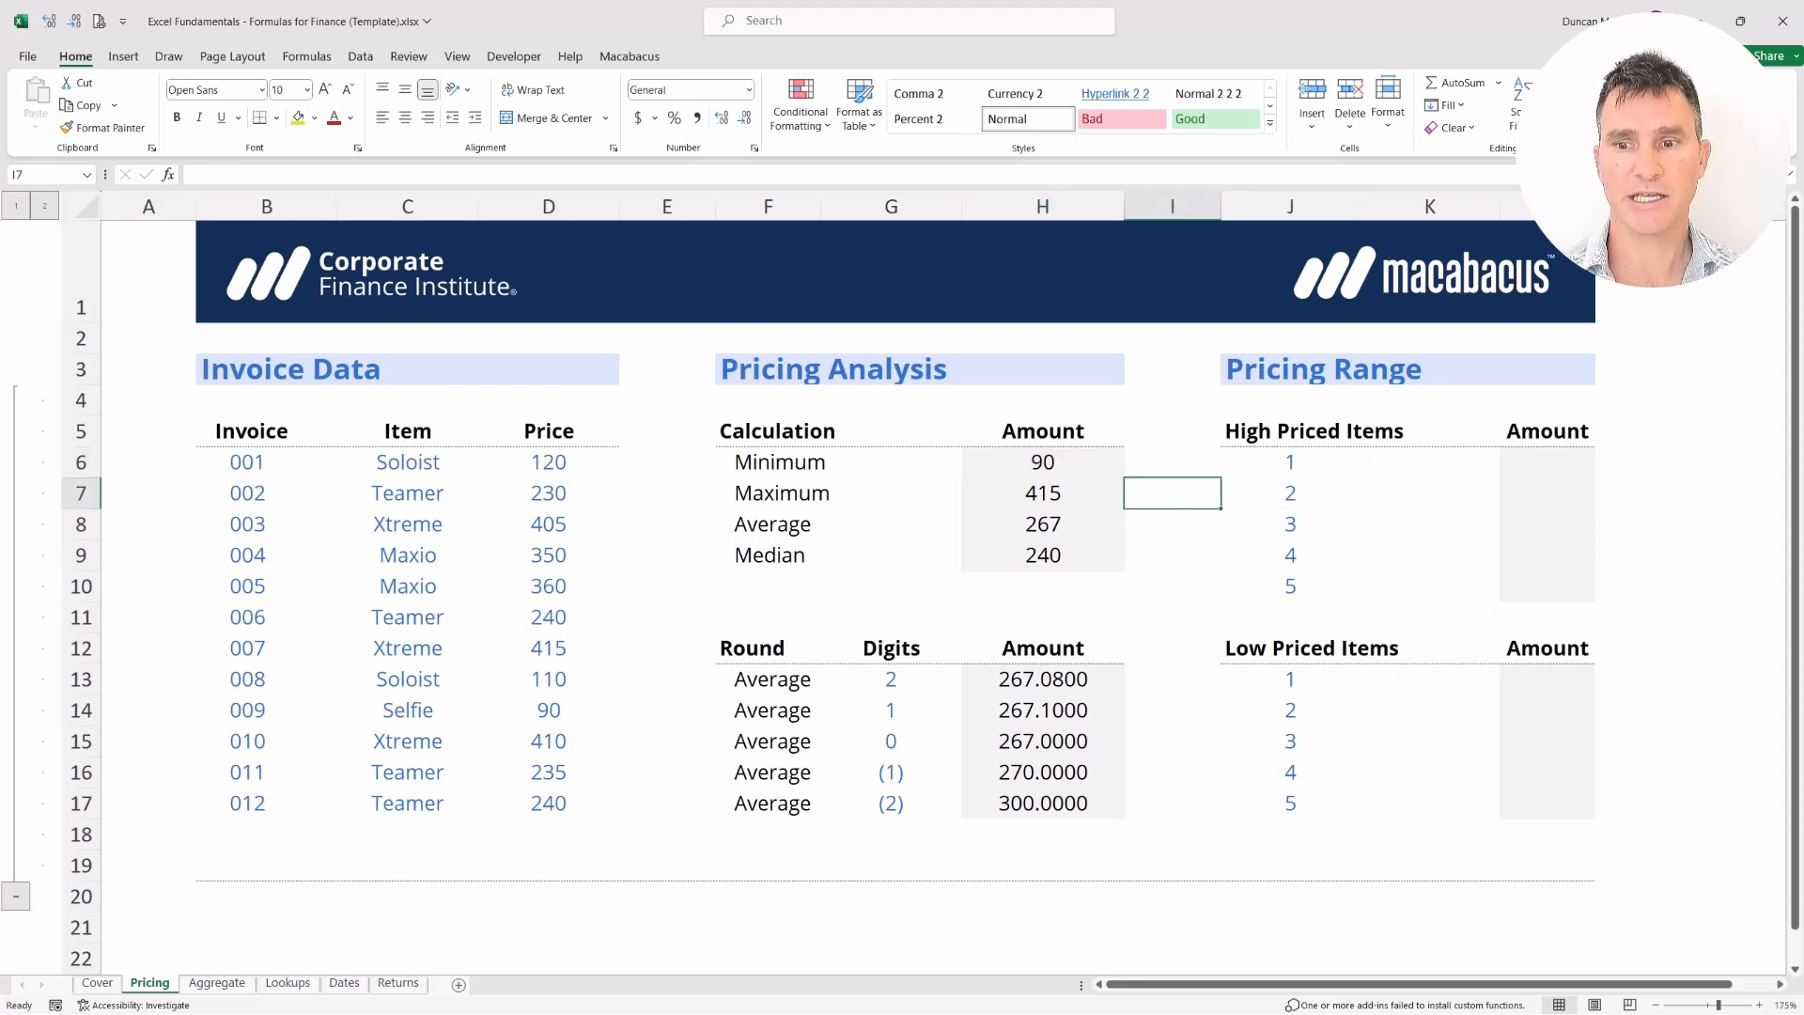
pyautogui.hotkey('shift', 'Right')
pyautogui.hotkey('shift', 'Right')
pyautogui.hotkey('shift', 'Right')
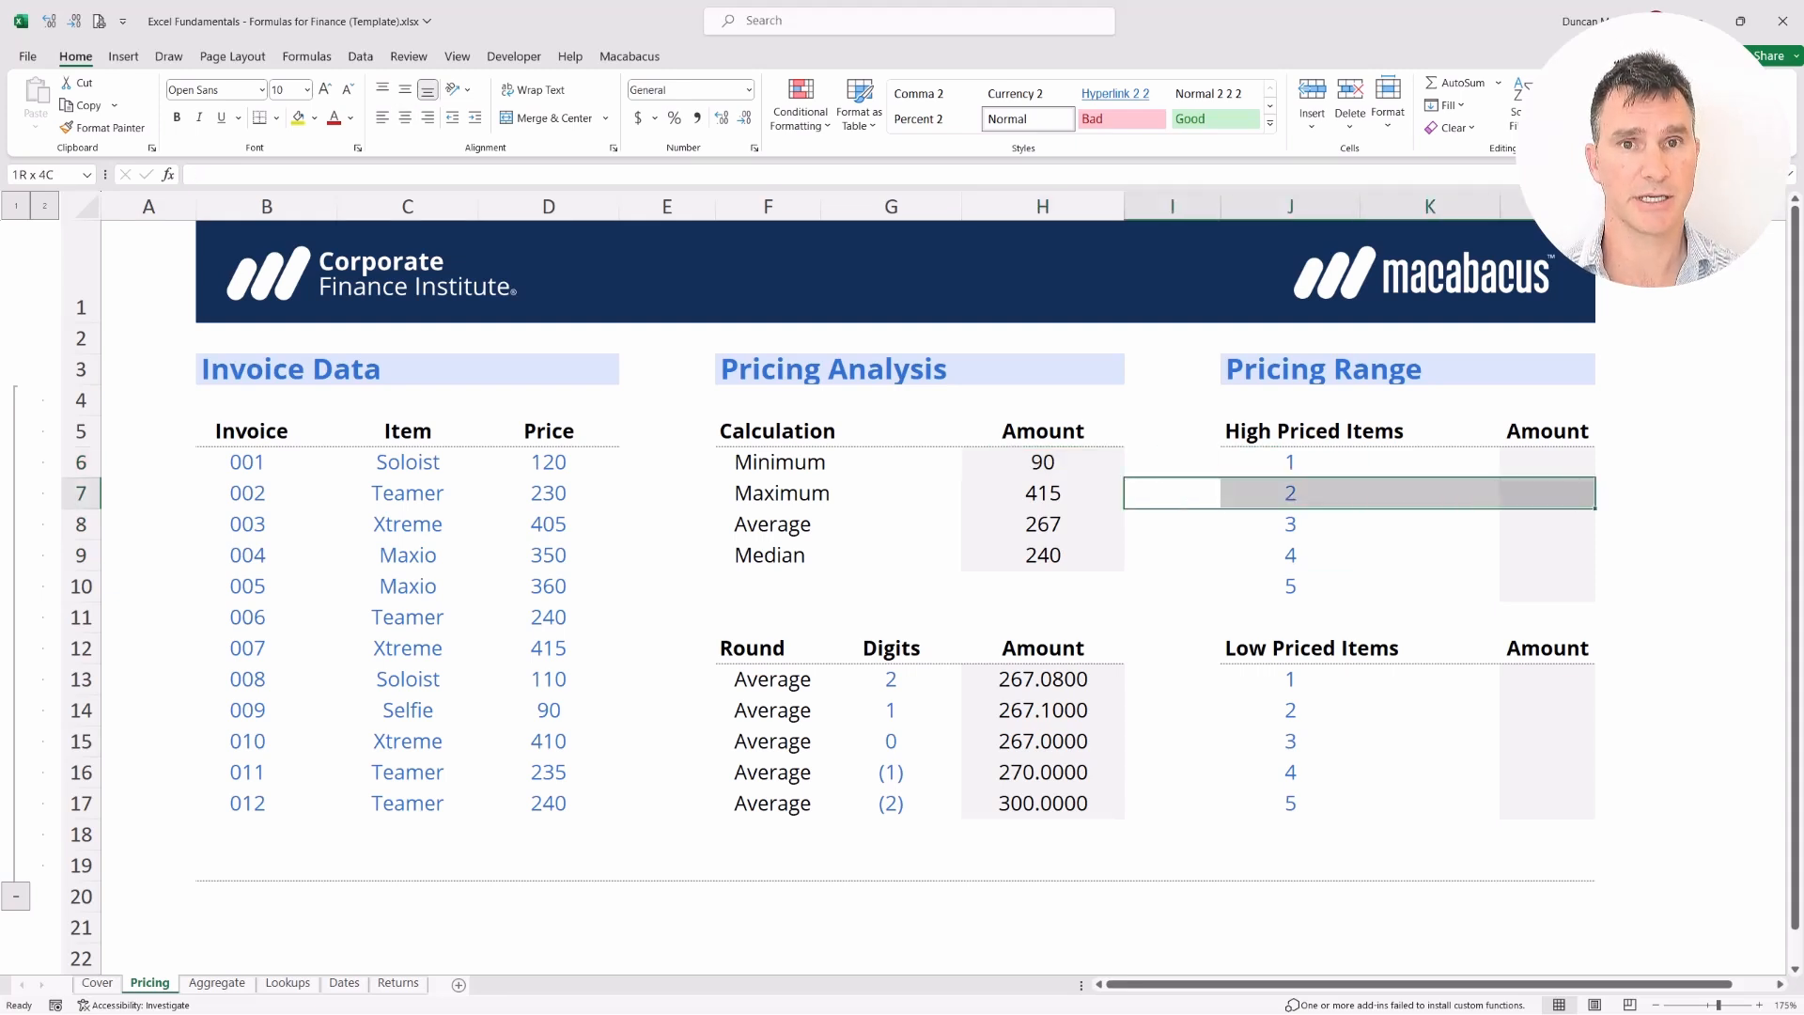
pyautogui.hotkey('shift', 'Down')
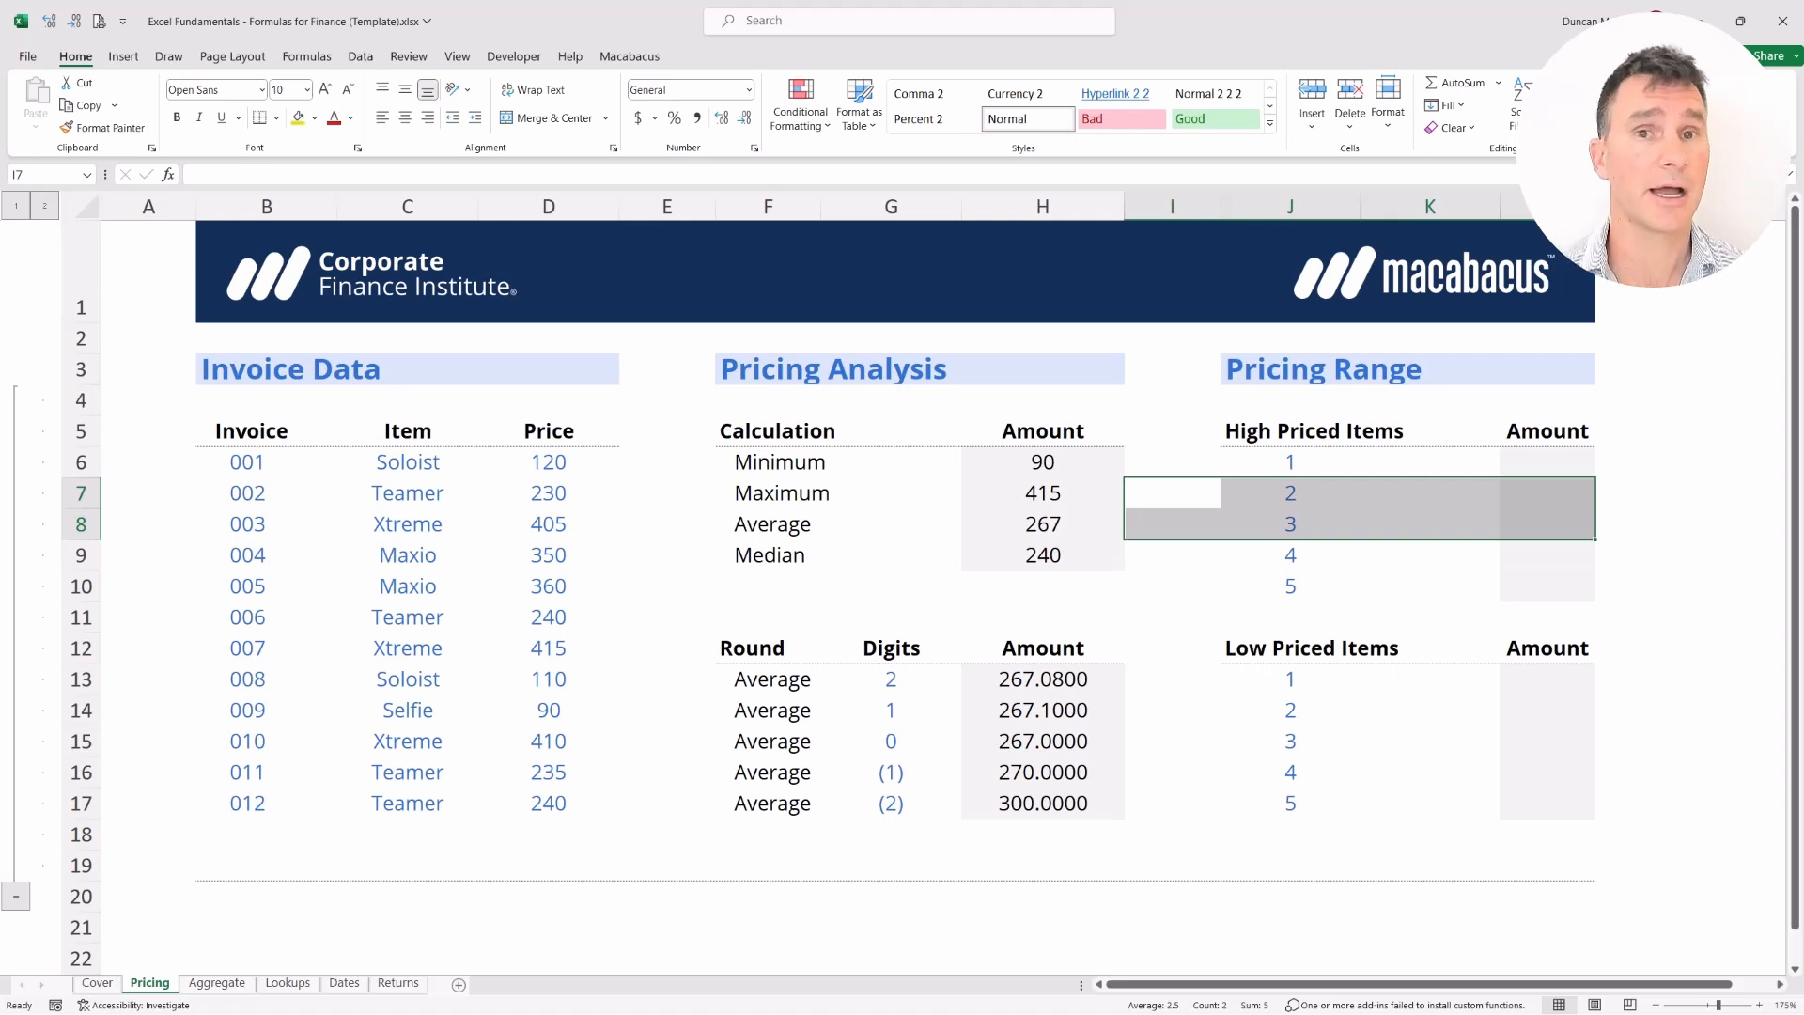
pyautogui.hotkey('ctrl', 'Left')
pyautogui.hotkey('ctrl', 'Left')
pyautogui.hotkey('ctrl', 'Left')
pyautogui.hotkey('ctrl', 'Left')
pyautogui.press('Up')
pyautogui.press('Up')
pyautogui.hotkey('ctrl', 'shift', 'Right')
pyautogui.hotkey('ctrl', 'shift', 'Down')
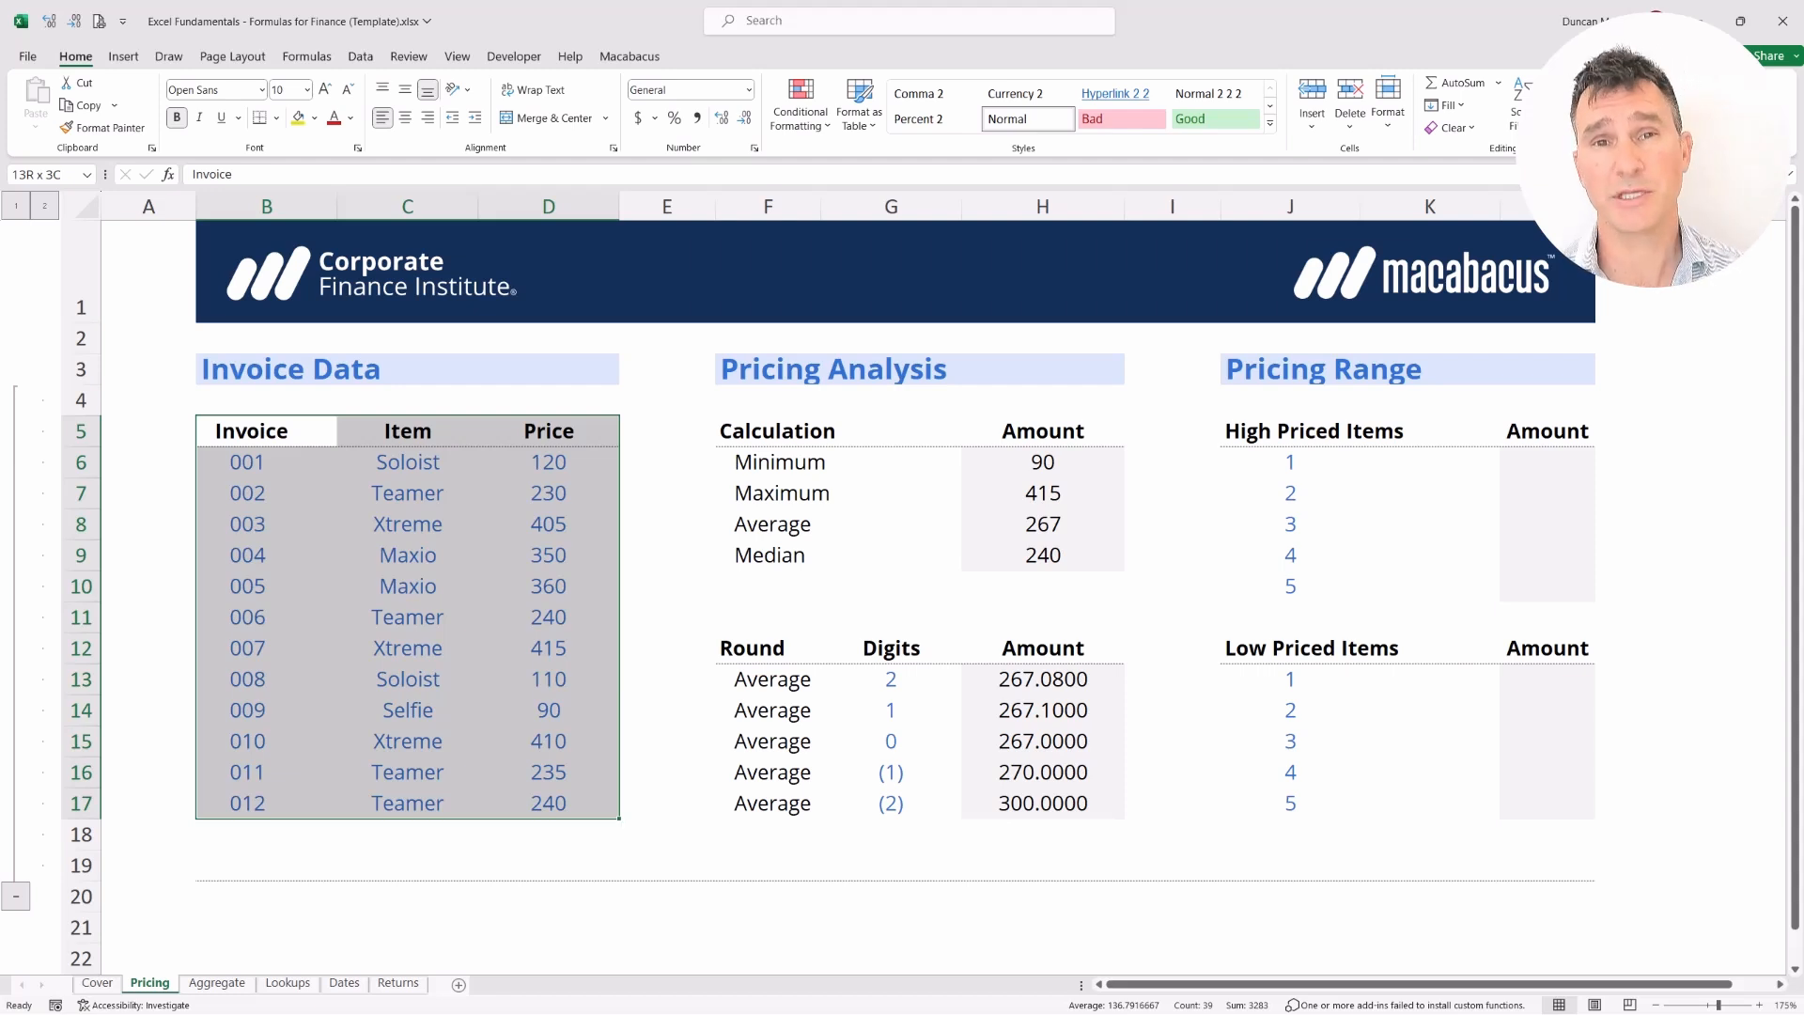
pyautogui.press('Left')
pyautogui.press('Right')
pyautogui.hotkey('ctrl', 'a')
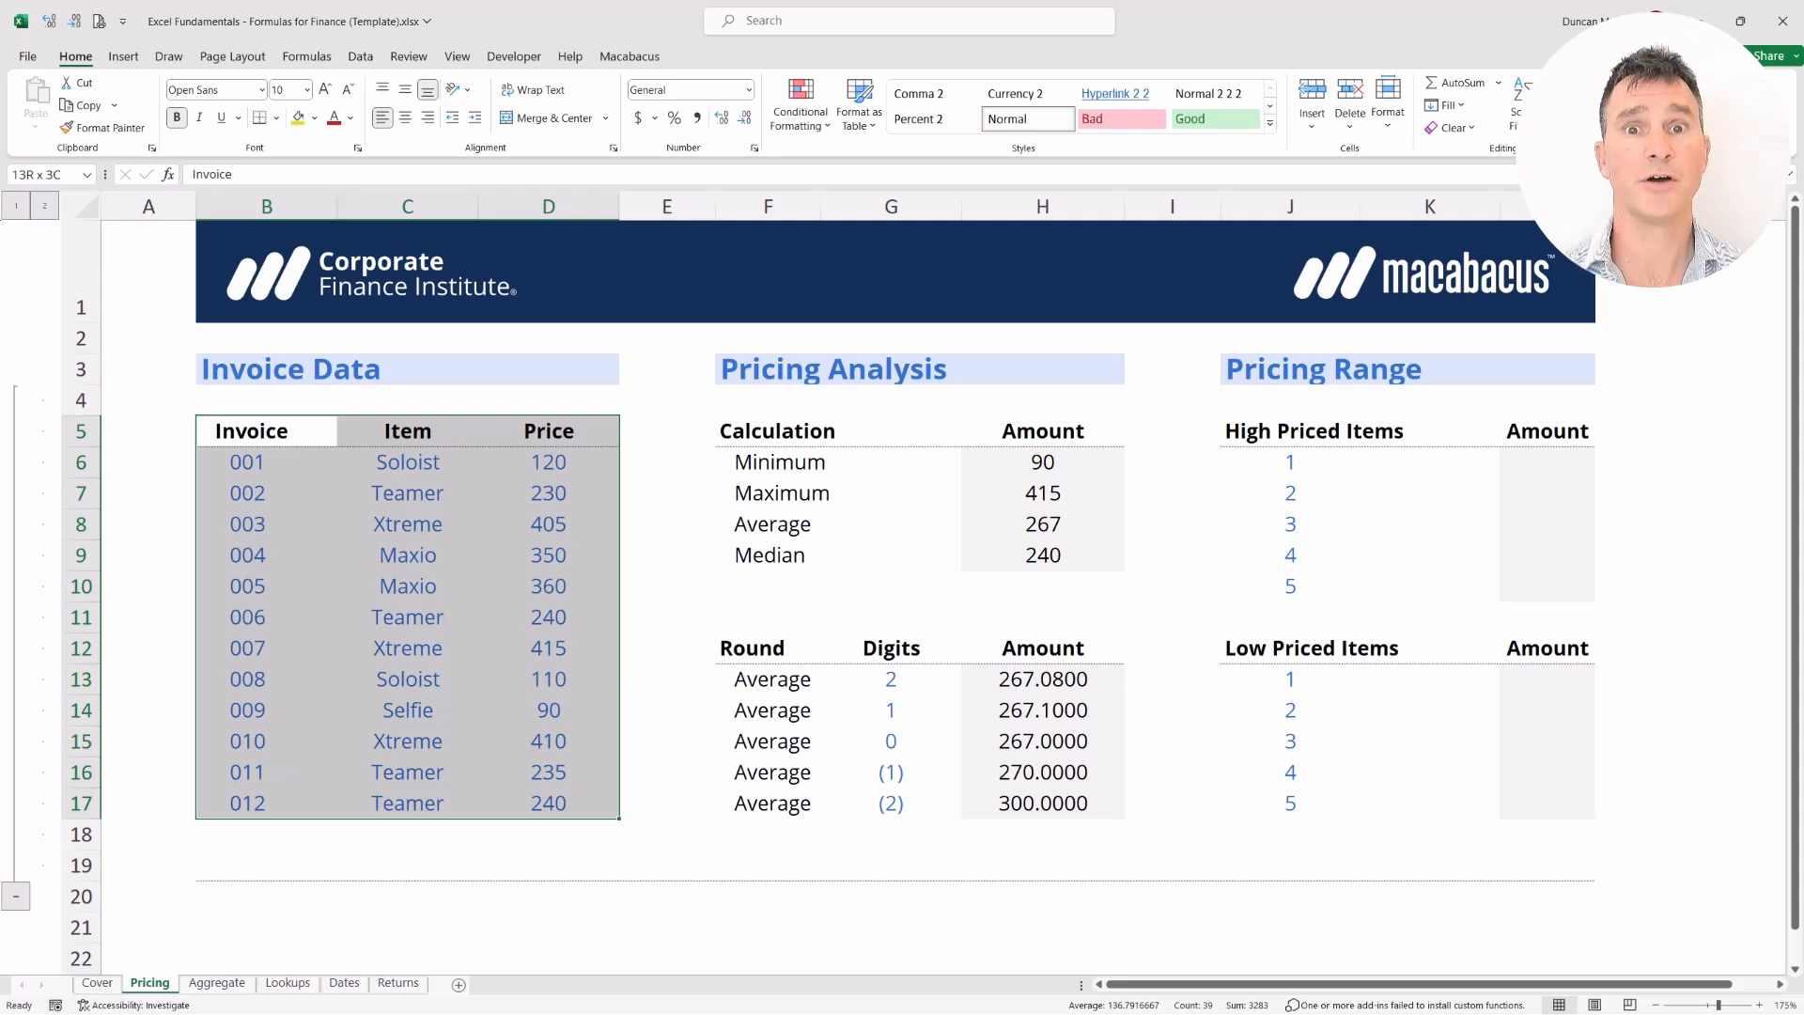
pyautogui.press('Right')
pyautogui.press('Right')
pyautogui.press('Right')
pyautogui.press('Right')
pyautogui.press('Right')
pyautogui.press('Right')
pyautogui.press('Right')
pyautogui.press('Right')
pyautogui.press('Right')
pyautogui.press('Right')
pyautogui.press('Down')
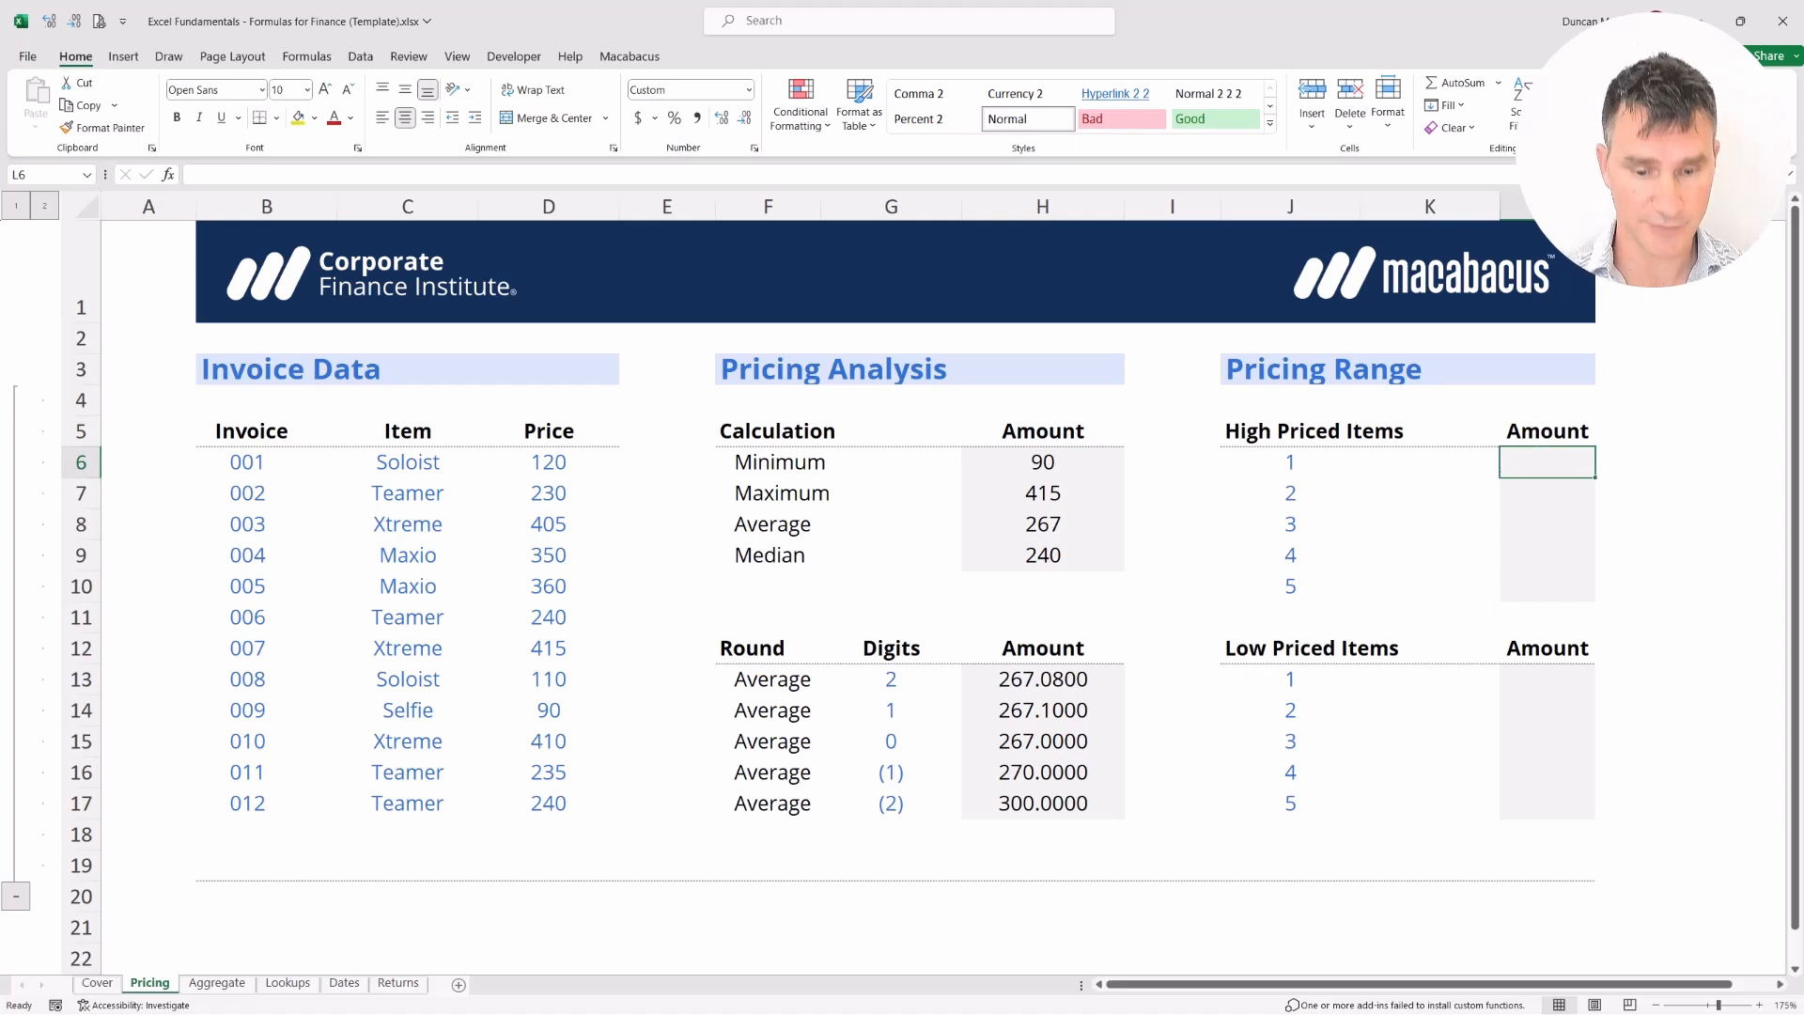
# Enter =LARGE(D6:D17,J6) in L6 to return the top-ranked invoice price
pyautogui.write('=LA')
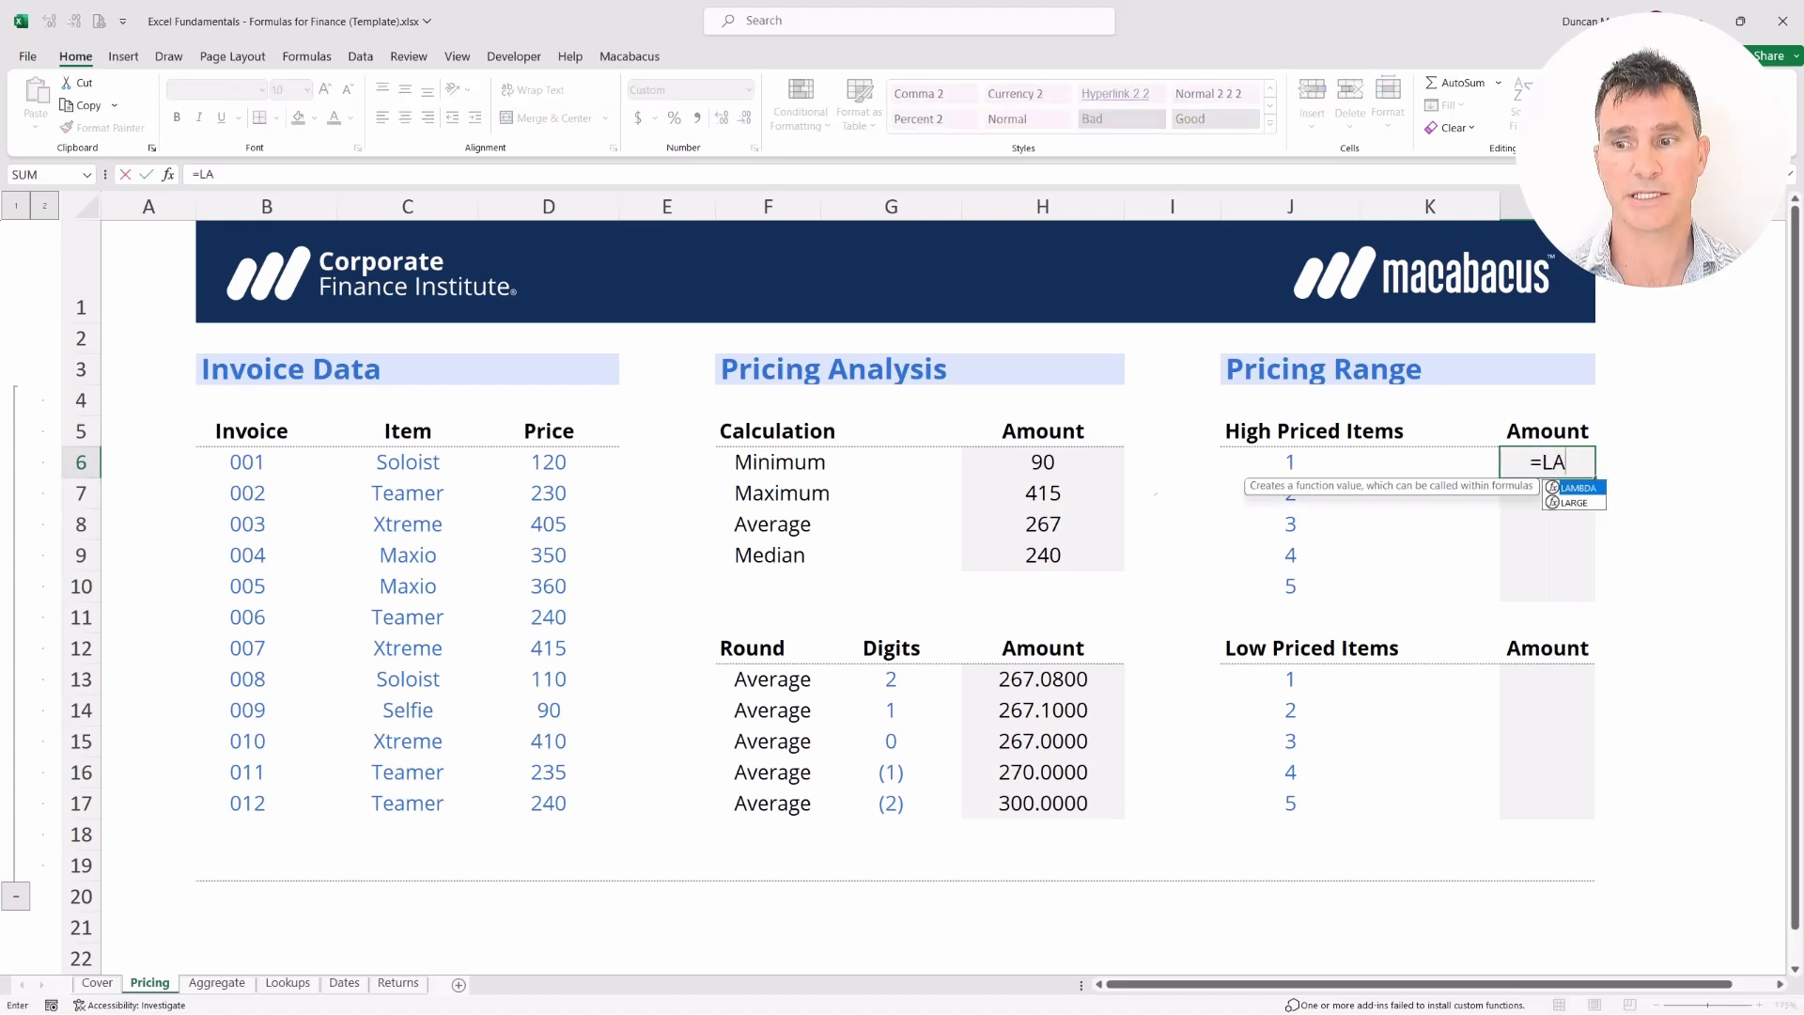
pyautogui.press('Down')
pyautogui.press('Up')
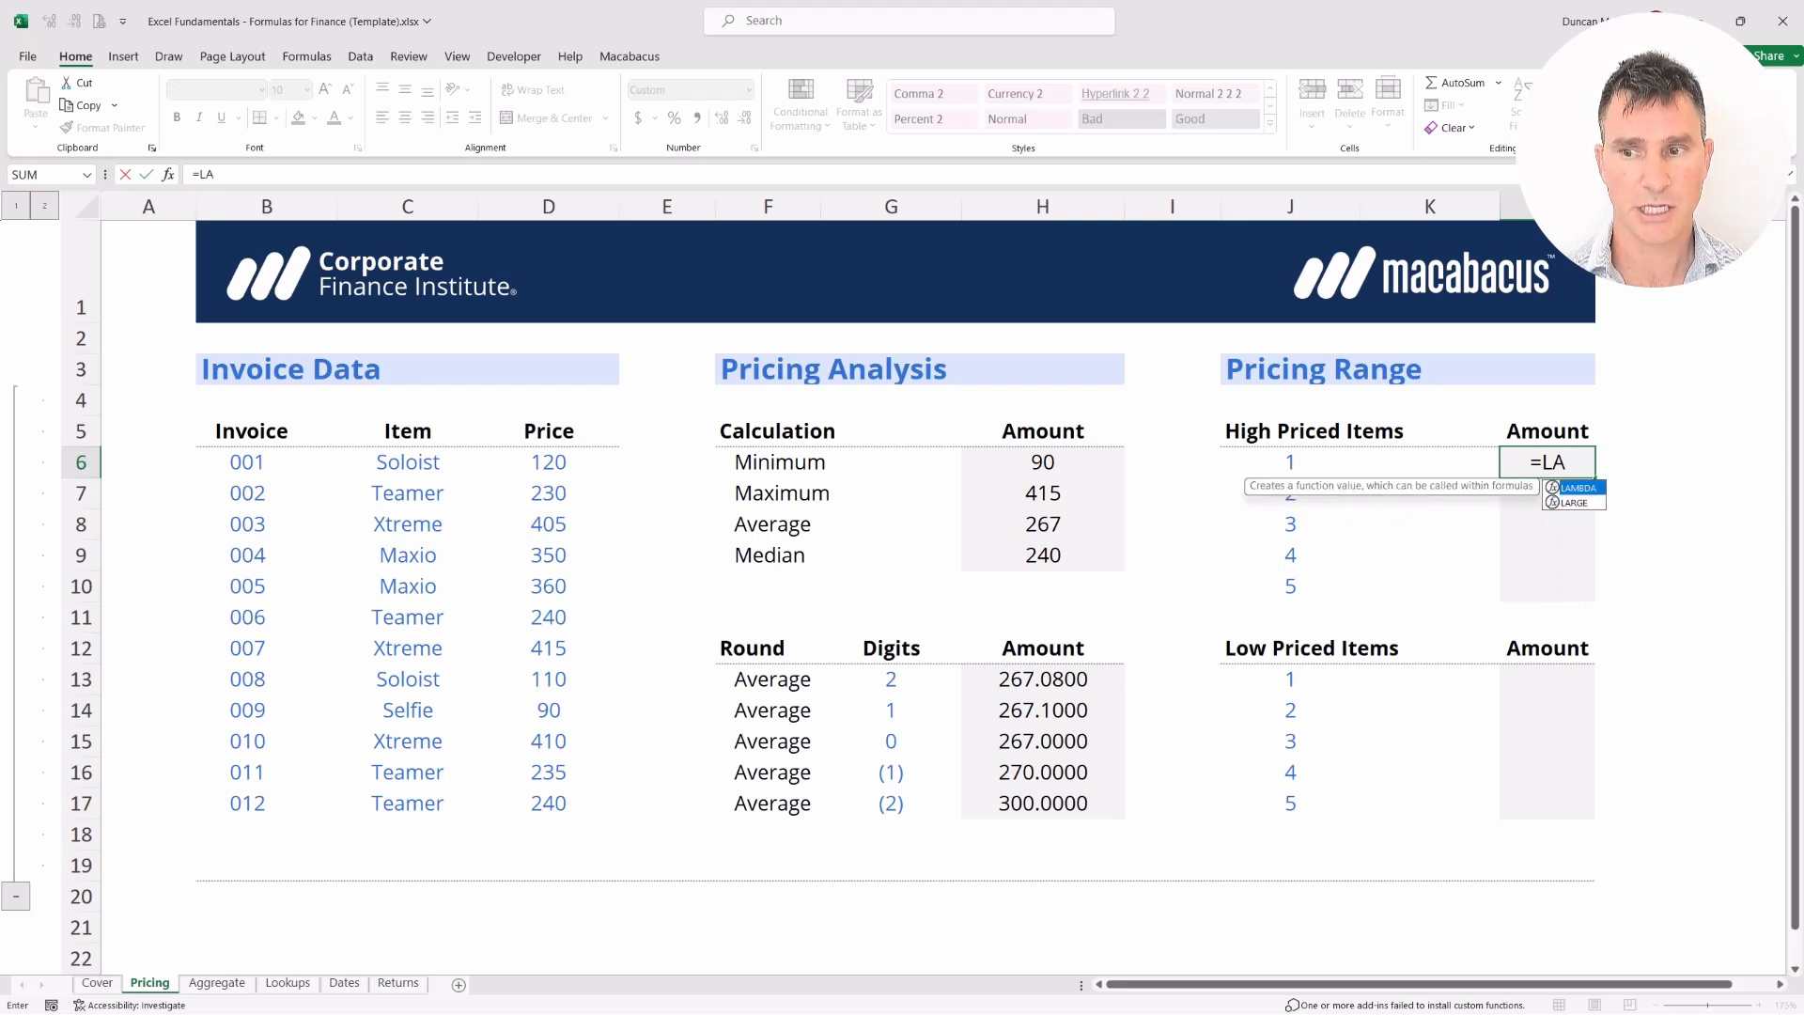
pyautogui.press('Down')
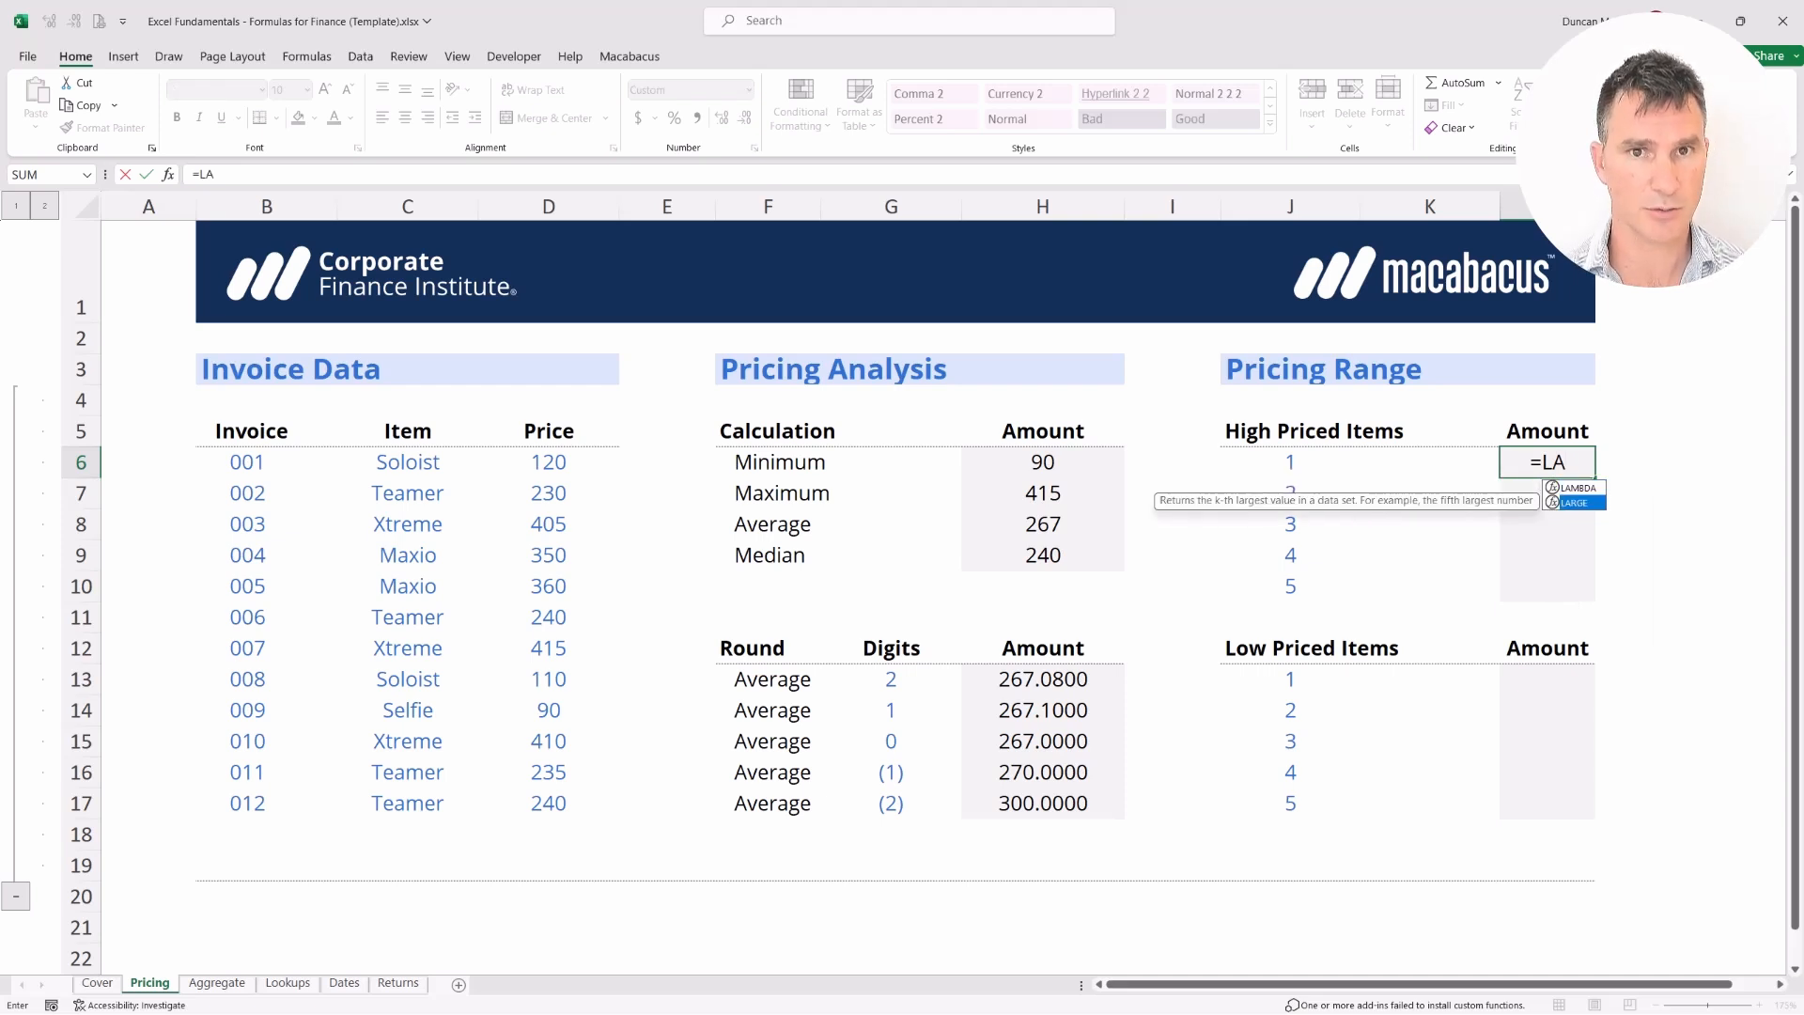
pyautogui.press('Tab')
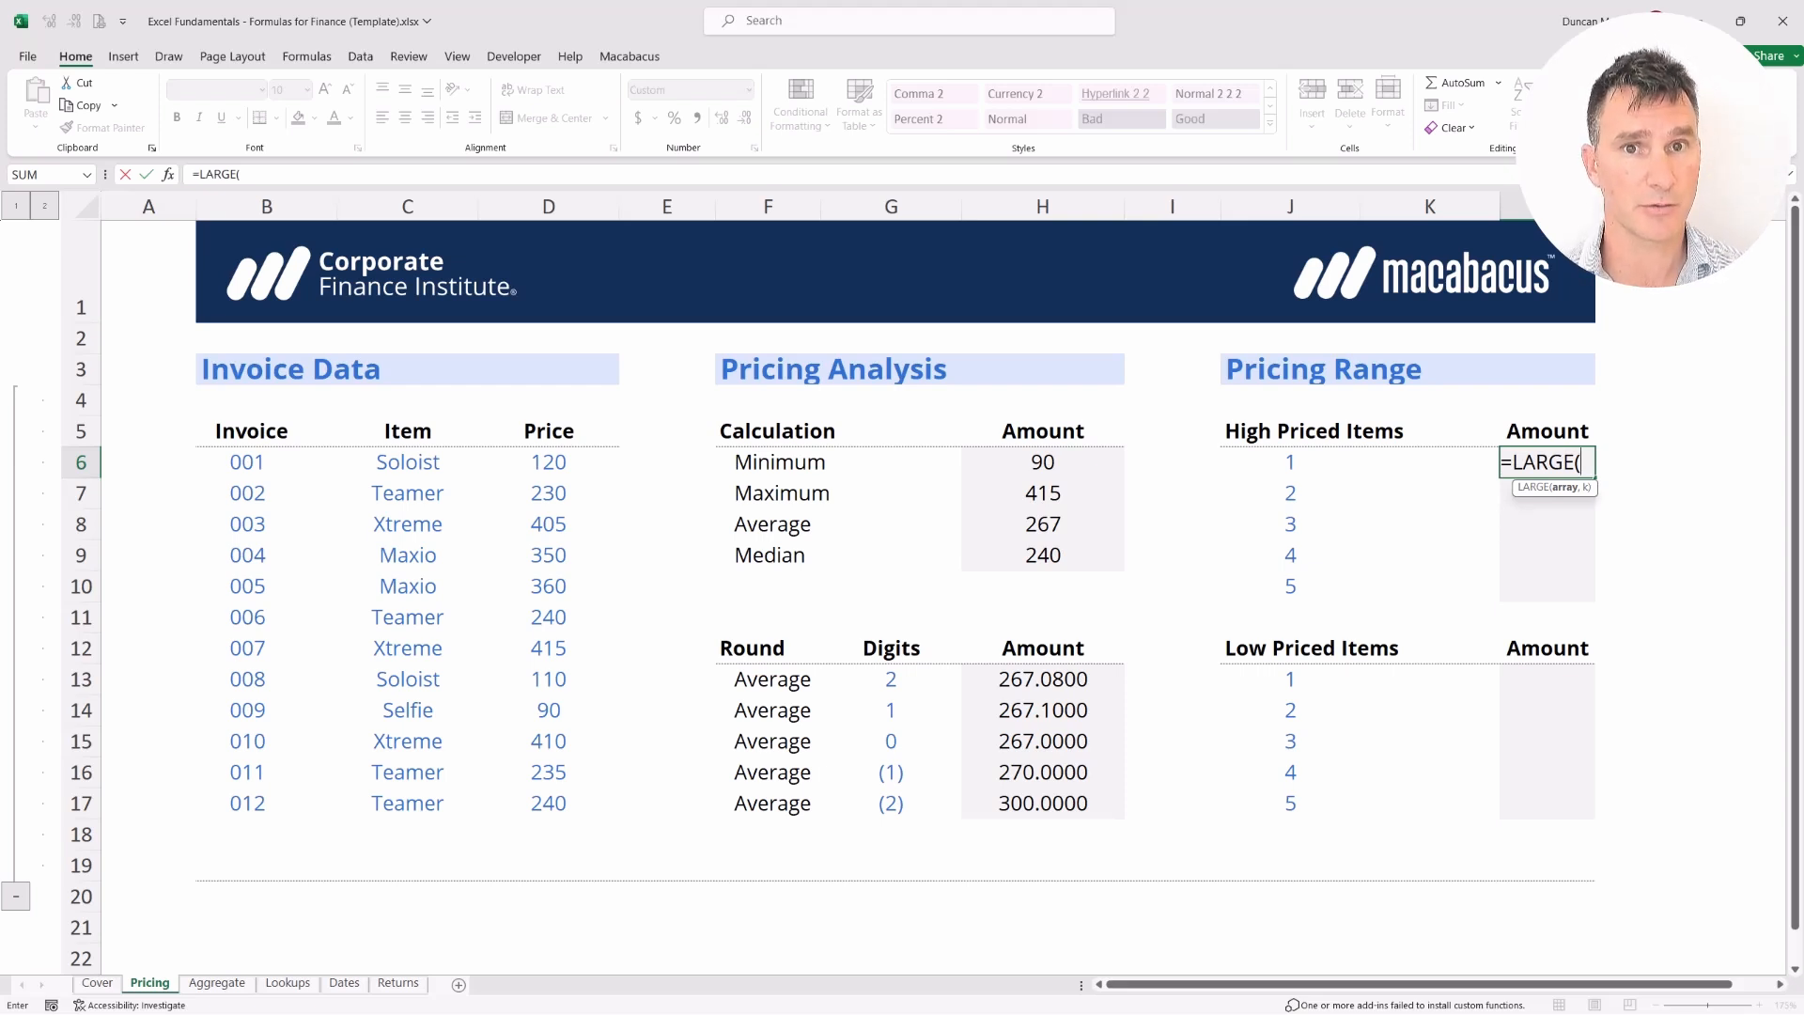
pyautogui.press('Left')
pyautogui.press('Left')
pyautogui.press('Left')
pyautogui.press('Left')
pyautogui.press('Left')
pyautogui.press('Left')
pyautogui.press('Left')
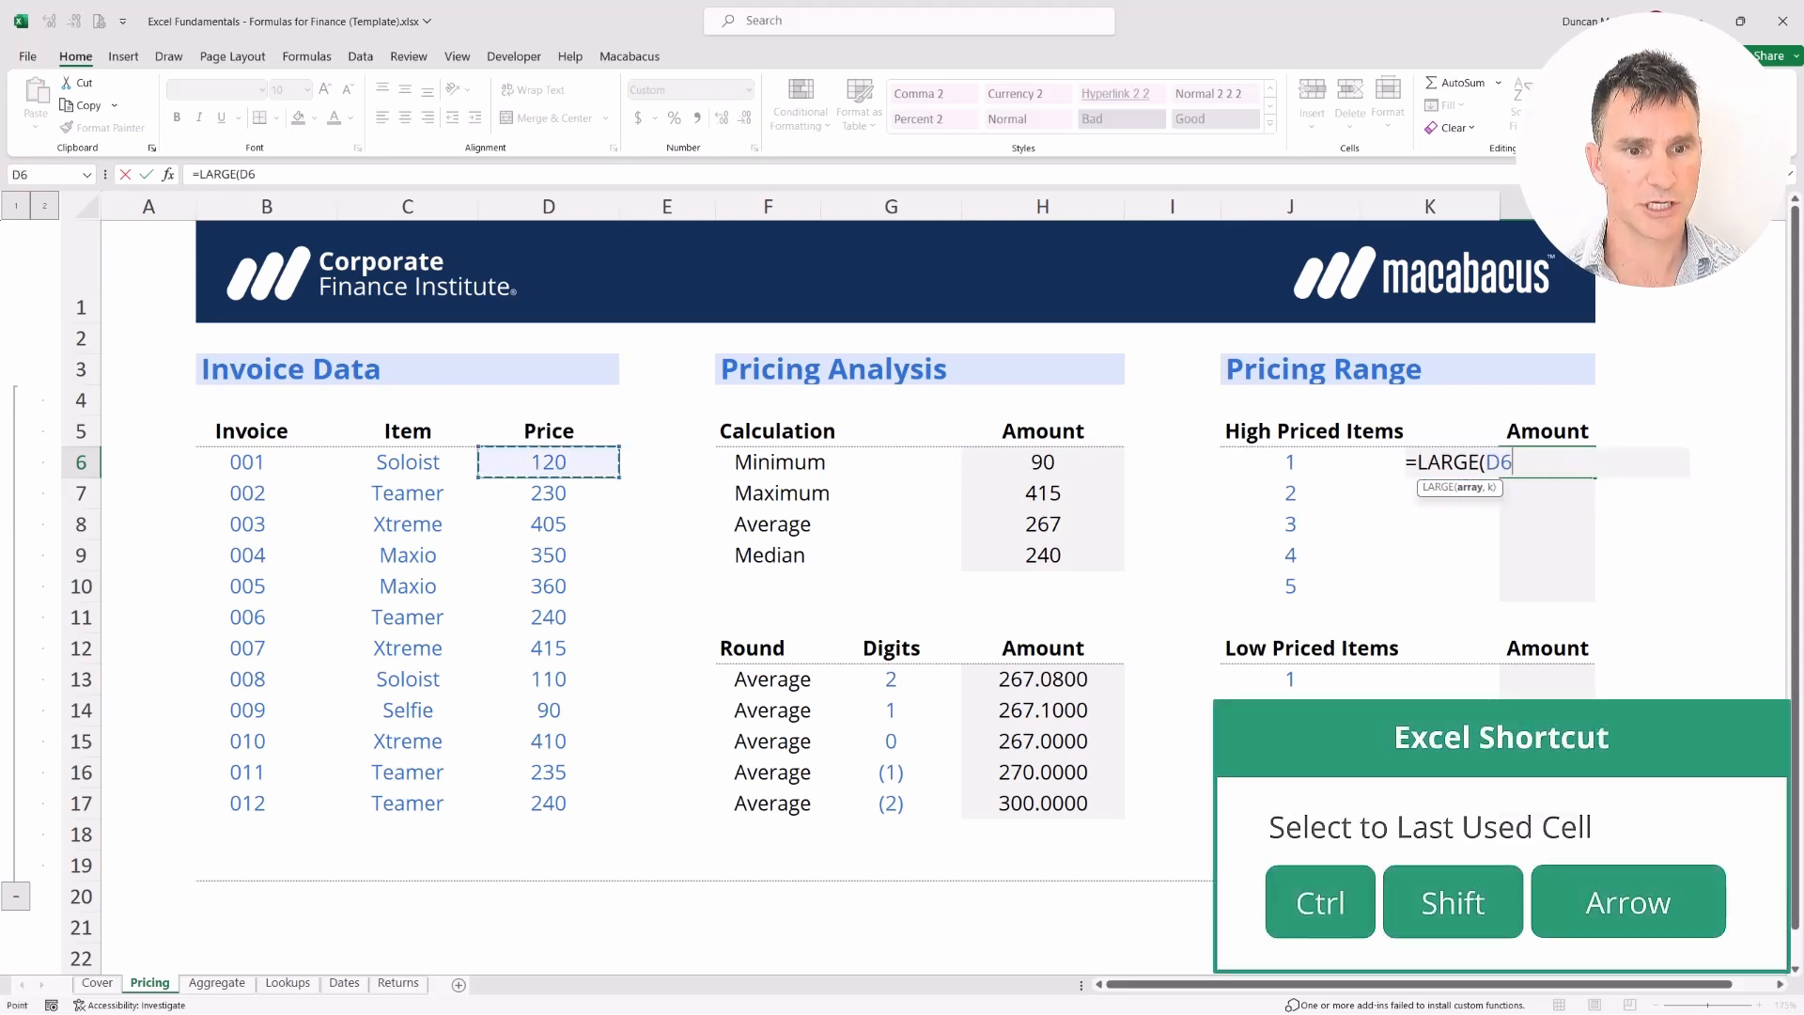
pyautogui.hotkey('ctrl', 'shift', 'Down')
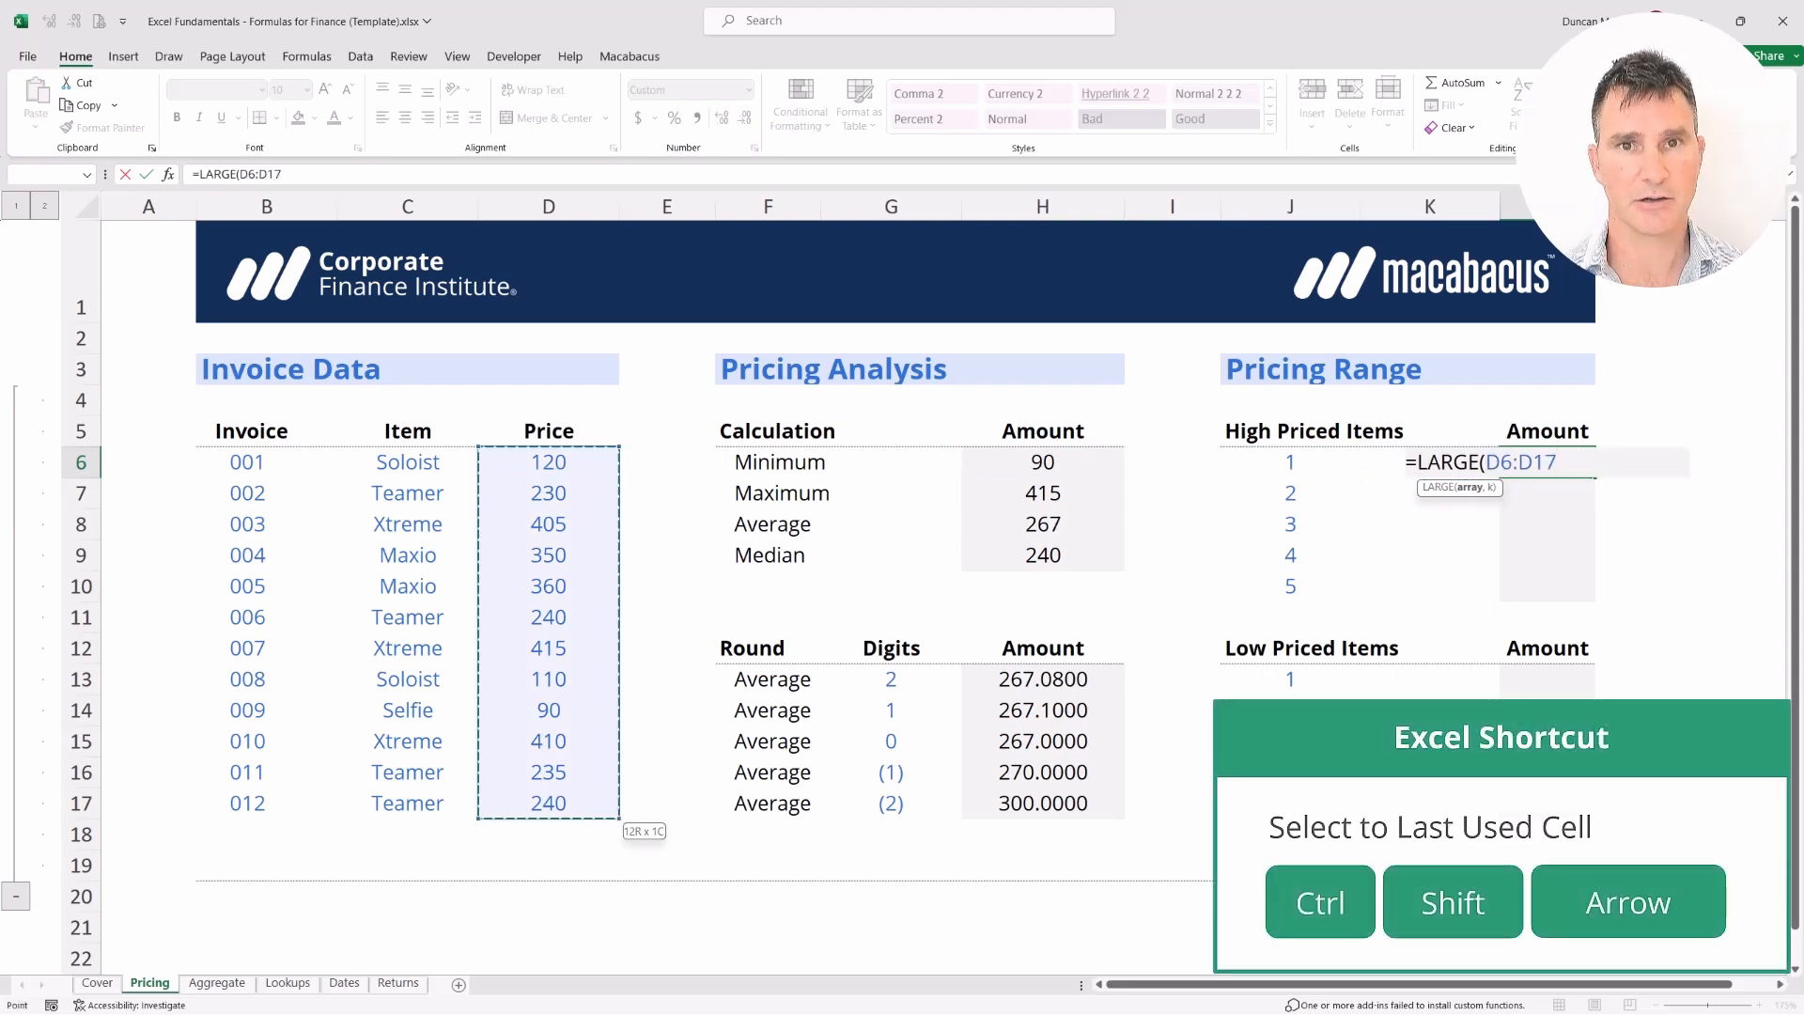
pyautogui.write(',')
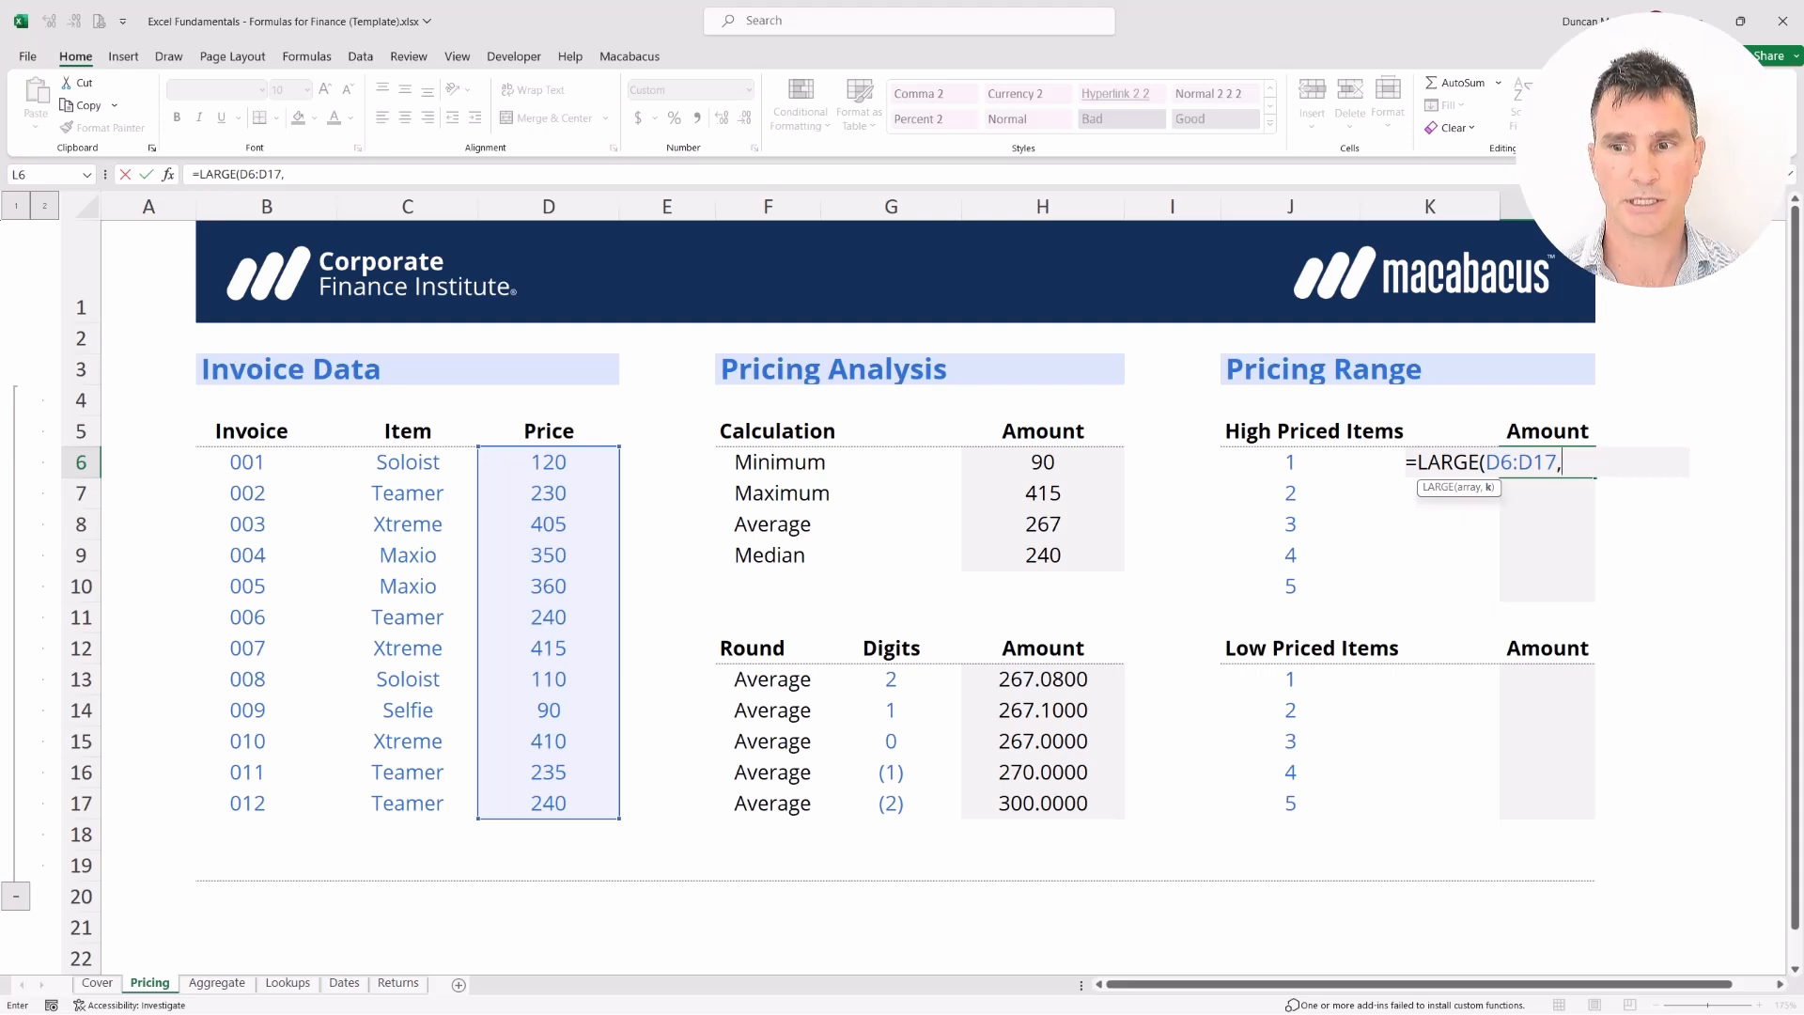
pyautogui.press('Left')
pyautogui.press('Left')
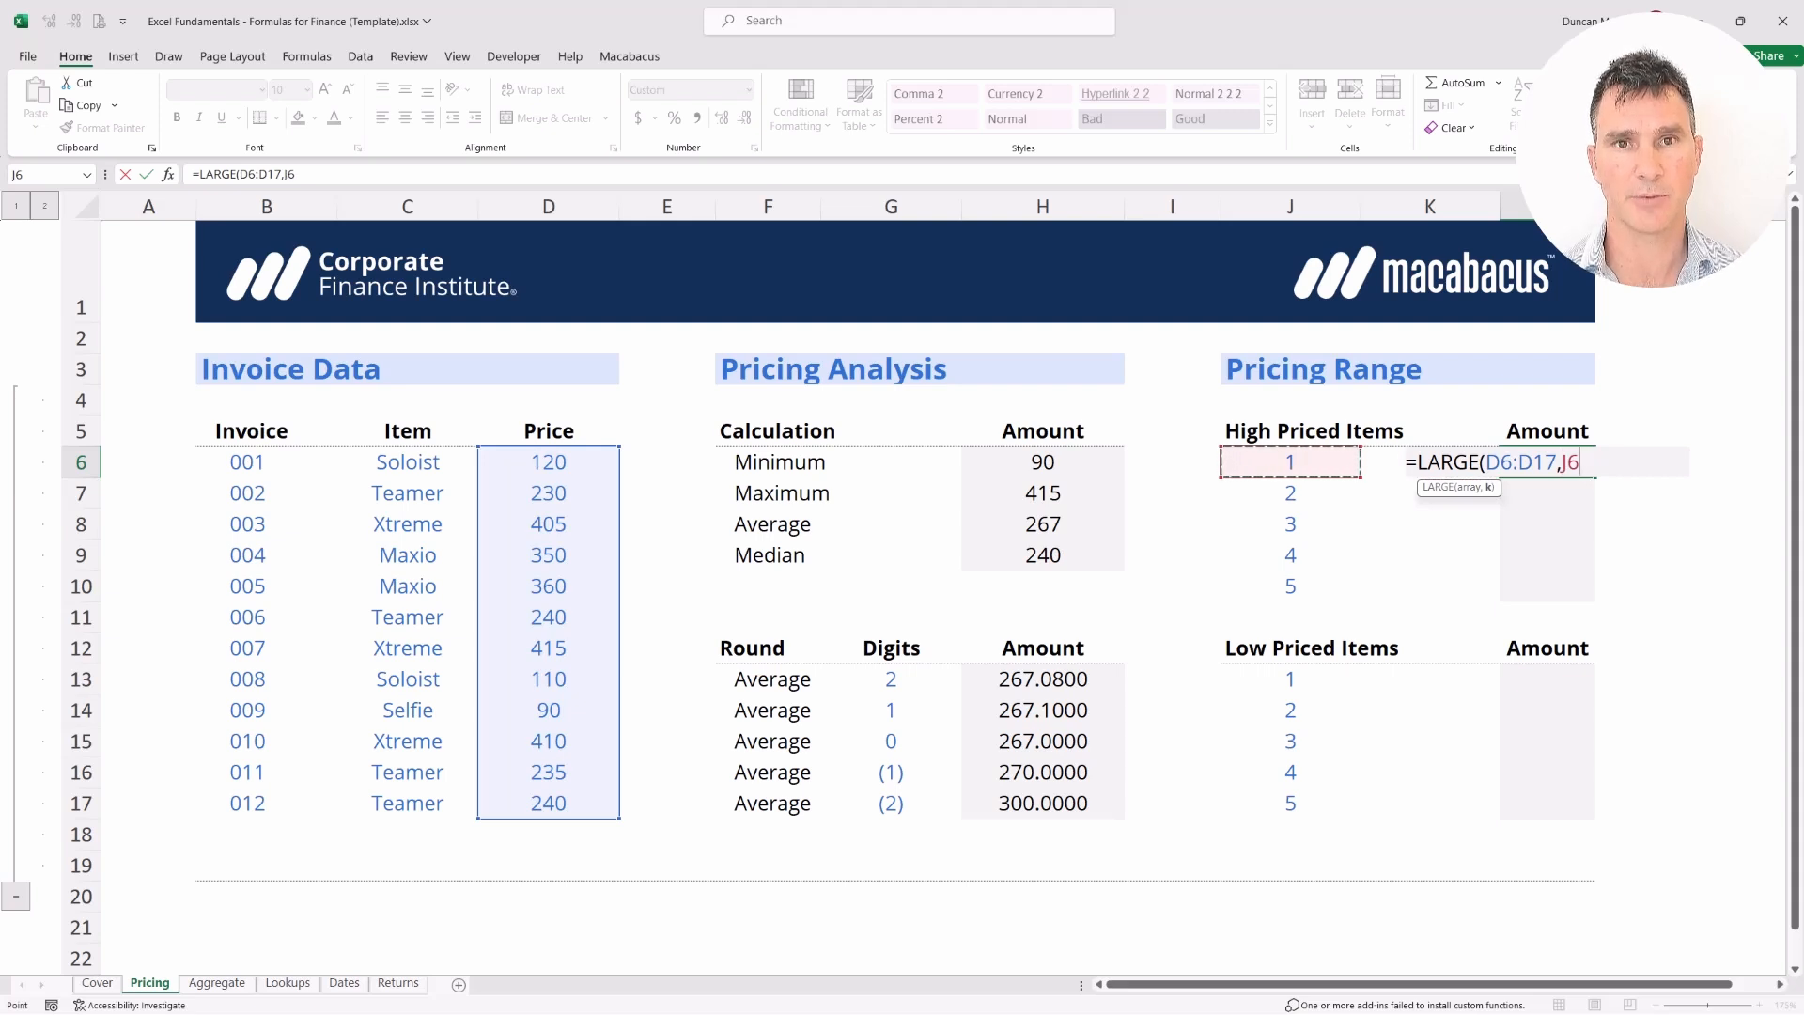
pyautogui.press('Return')
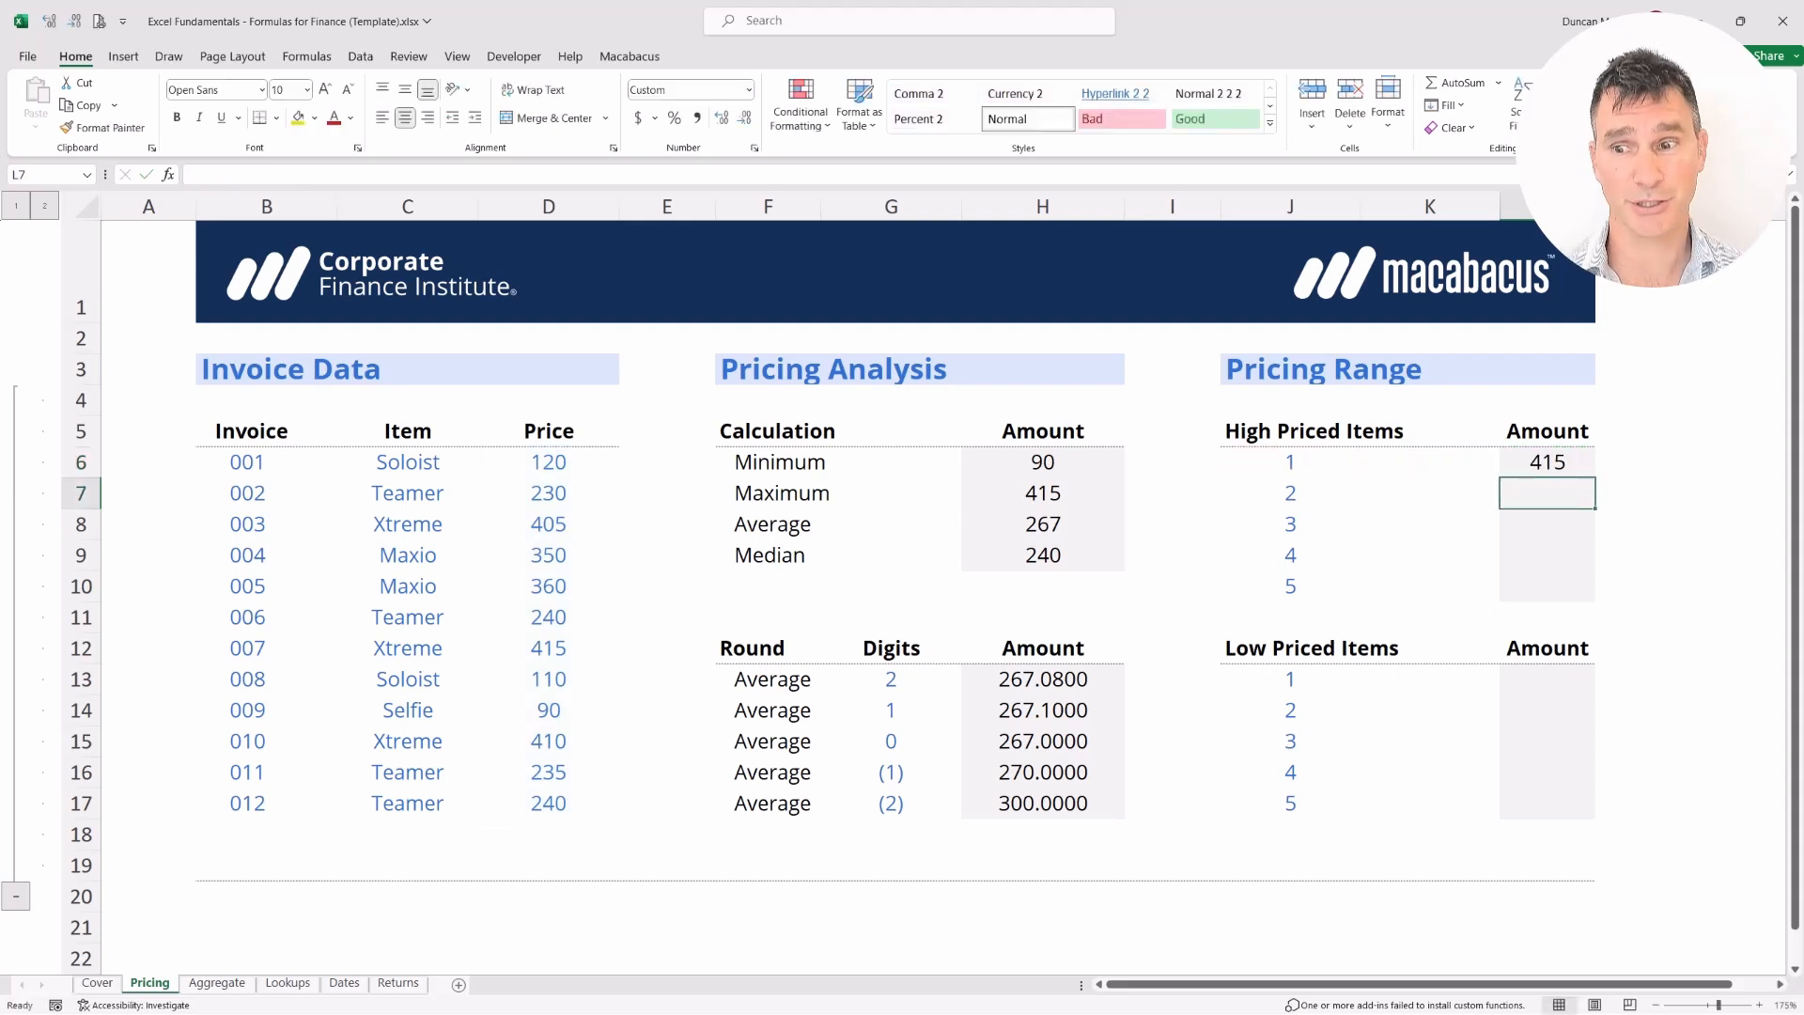
# Lock the LARGE price range as the absolute reference $D$6:$D$17
pyautogui.press('Up')
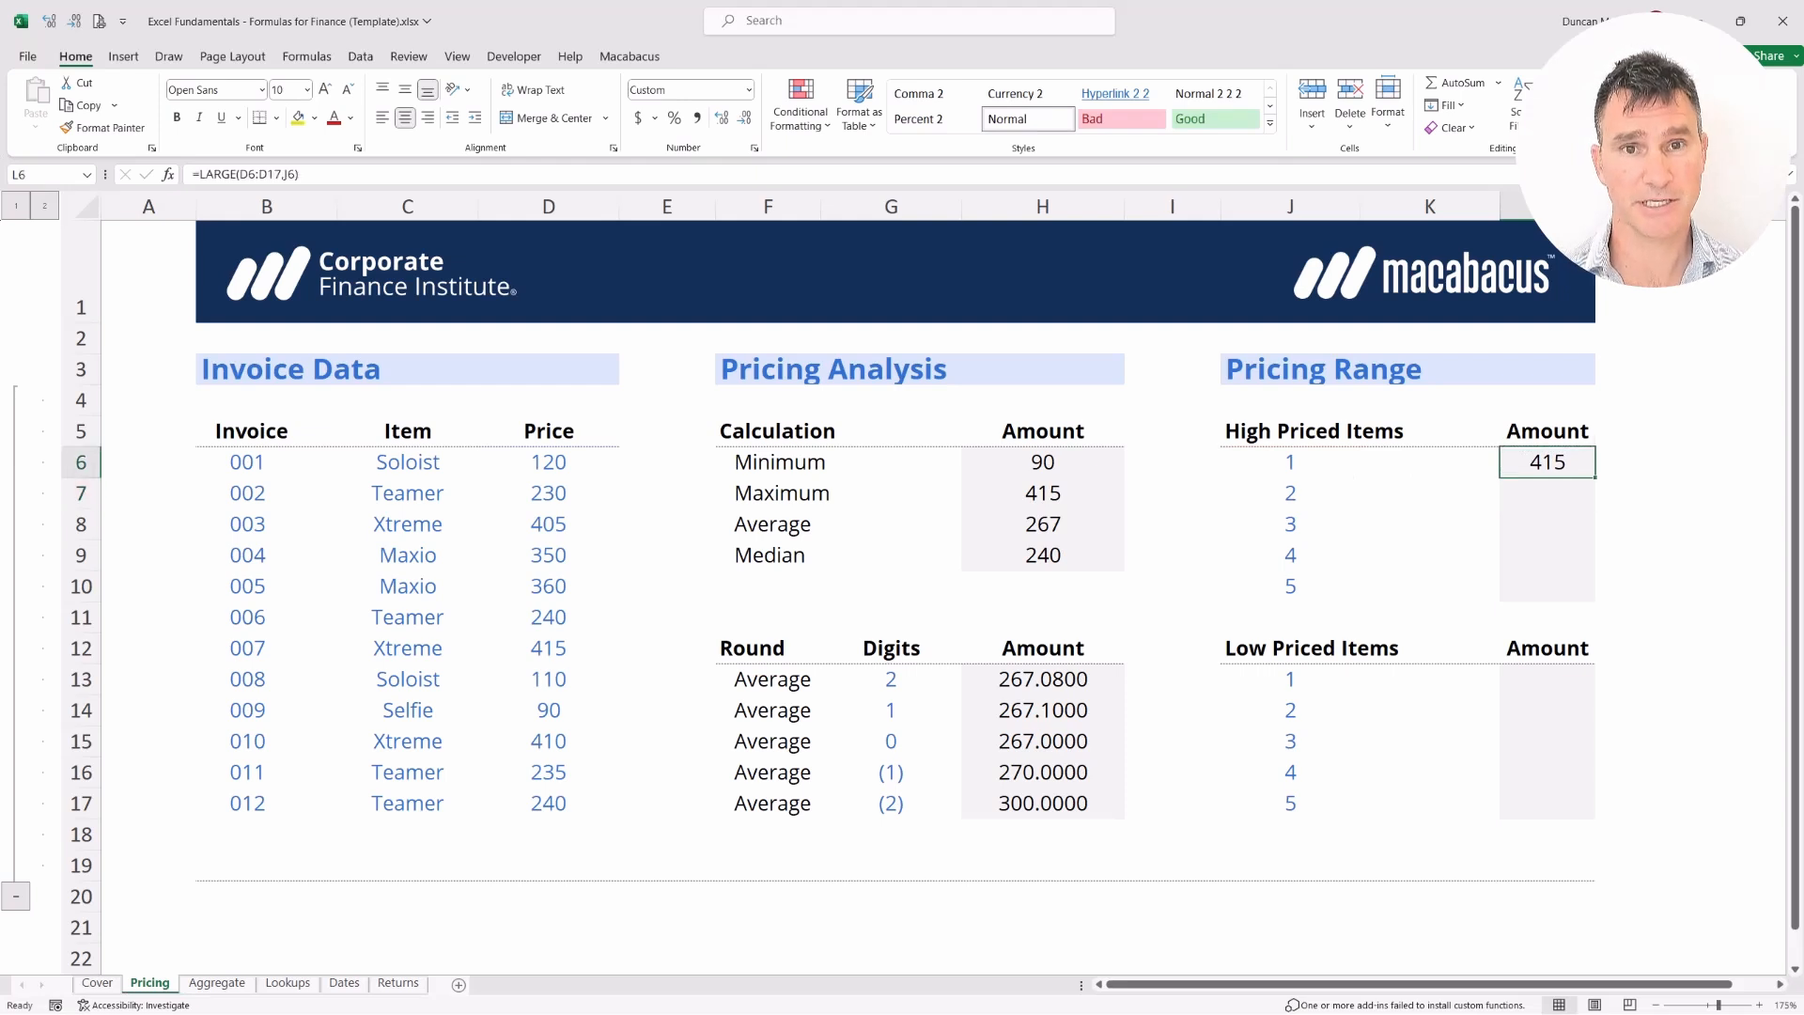
pyautogui.press('F2')
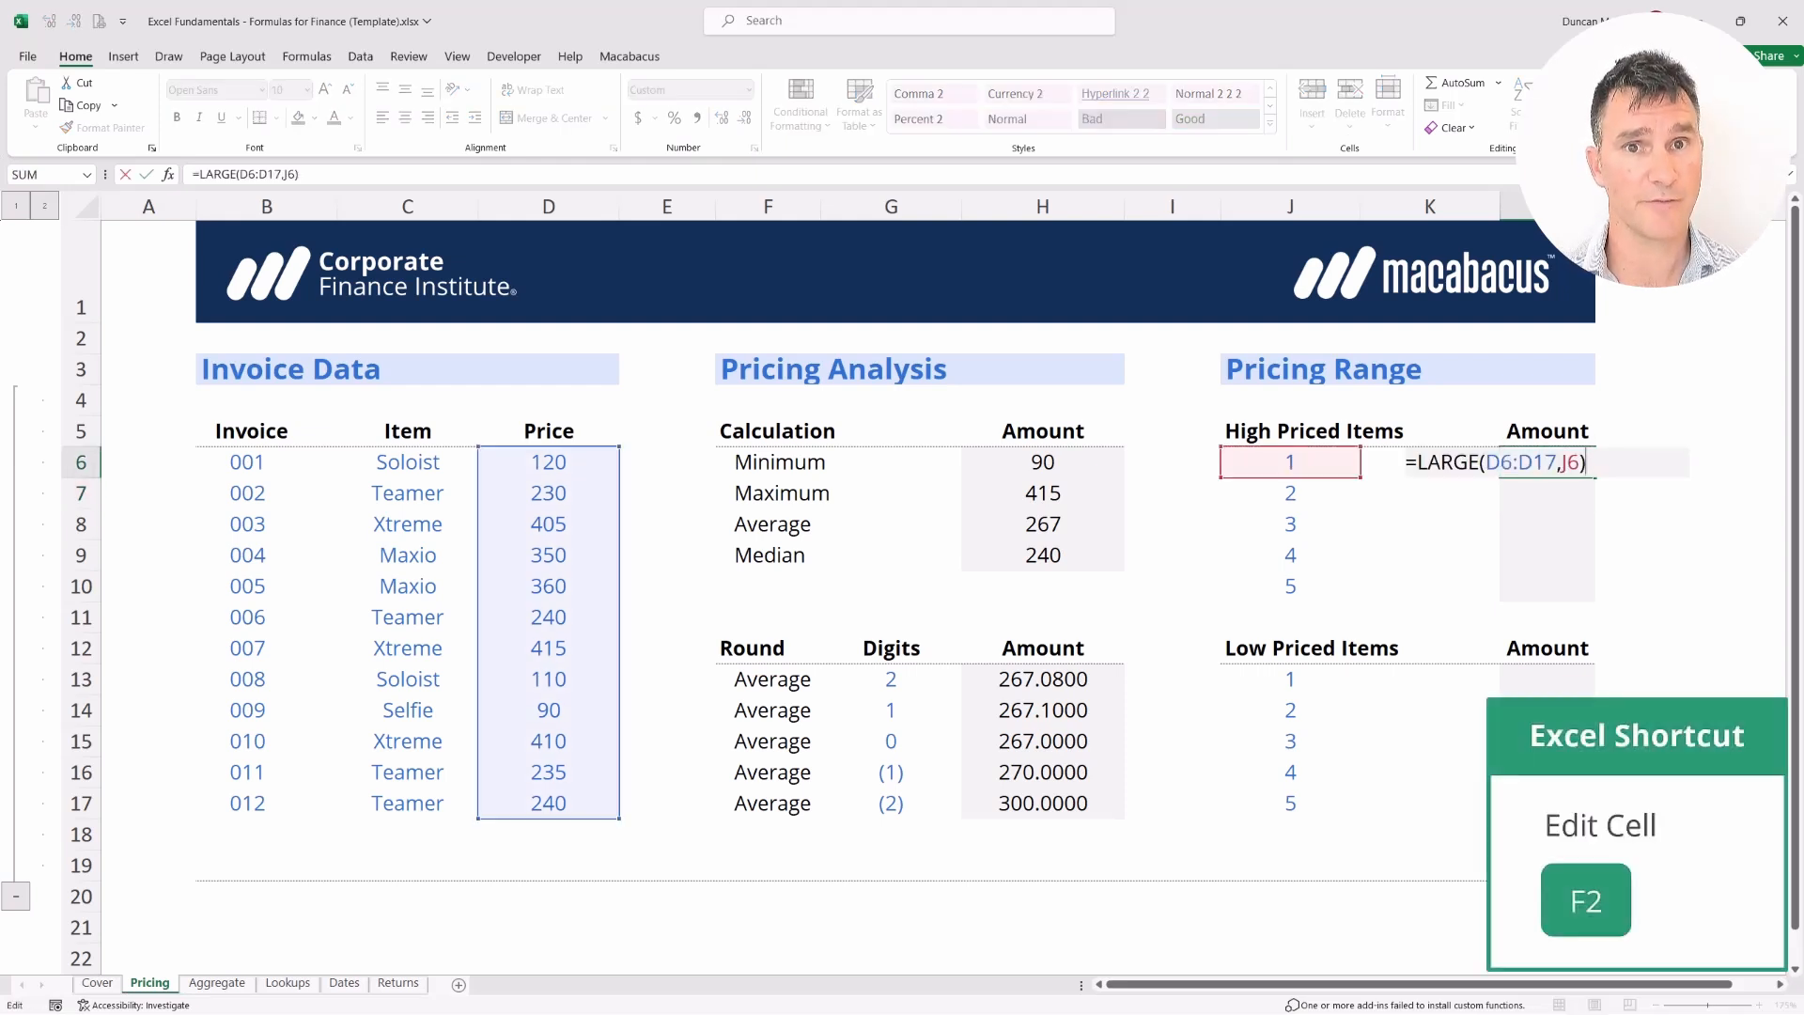
pyautogui.press('Left')
pyautogui.press('Left')
pyautogui.press('Left')
pyautogui.press('Left')
pyautogui.hotkey('shift', 'Left')
pyautogui.hotkey('shift', 'Left')
pyautogui.hotkey('shift', 'Left')
pyautogui.hotkey('shift', 'Left')
pyautogui.hotkey('shift', 'Left')
pyautogui.hotkey('shift', 'Left')
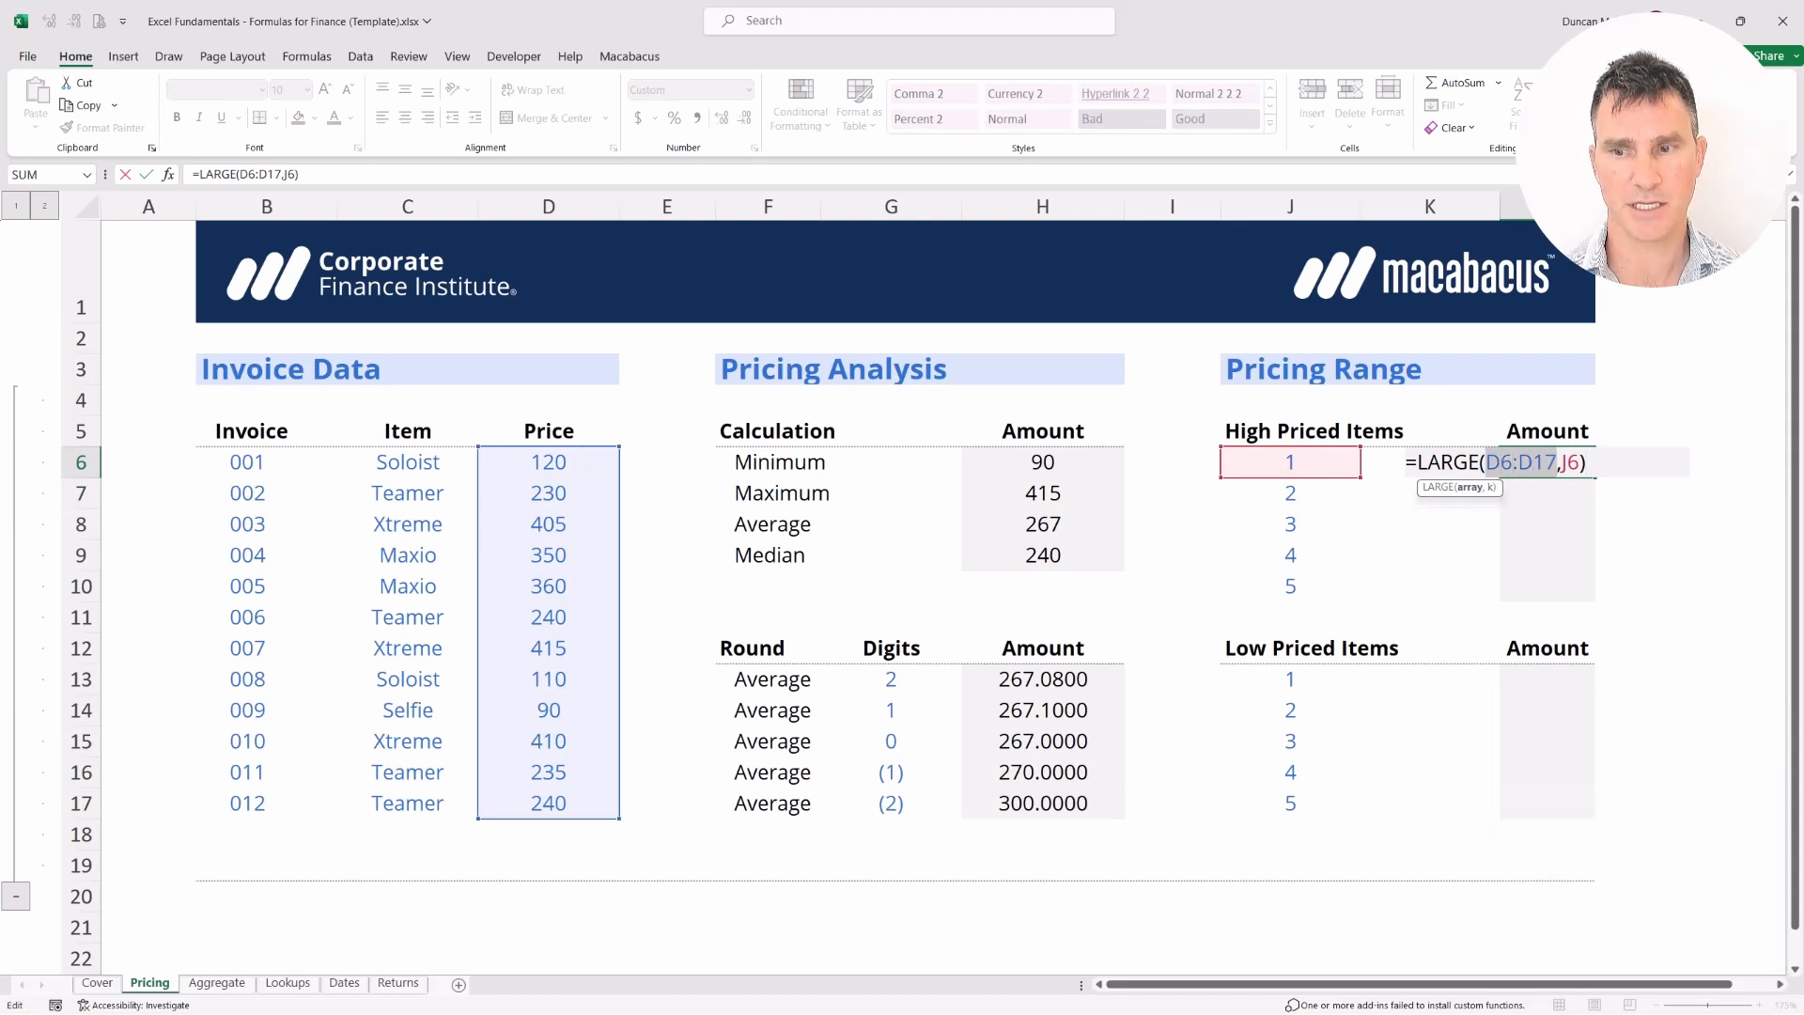
pyautogui.press('F4')
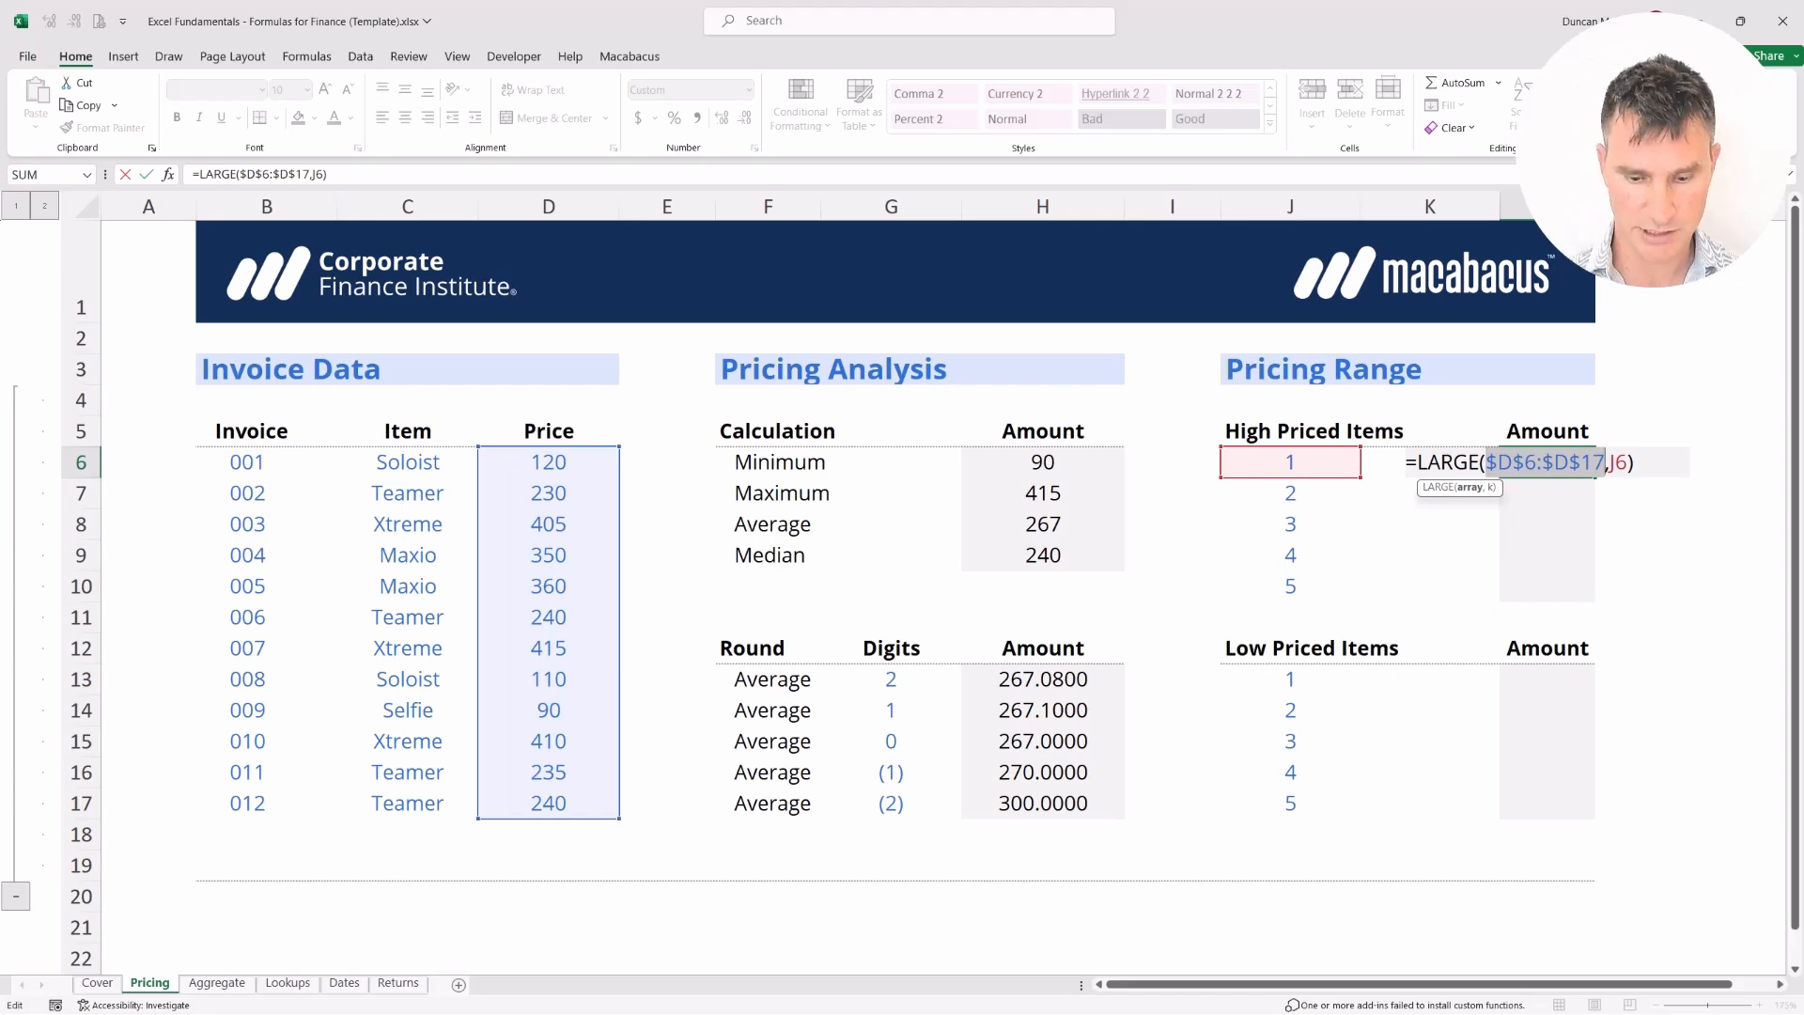
pyautogui.press('Return')
# Fill the LARGE formula down L6:L10, giving 415, 410, 405, 360 and 350
pyautogui.press('Up')
pyautogui.hotkey('shift', 'Down')
pyautogui.hotkey('shift', 'Down')
pyautogui.hotkey('shift', 'Down')
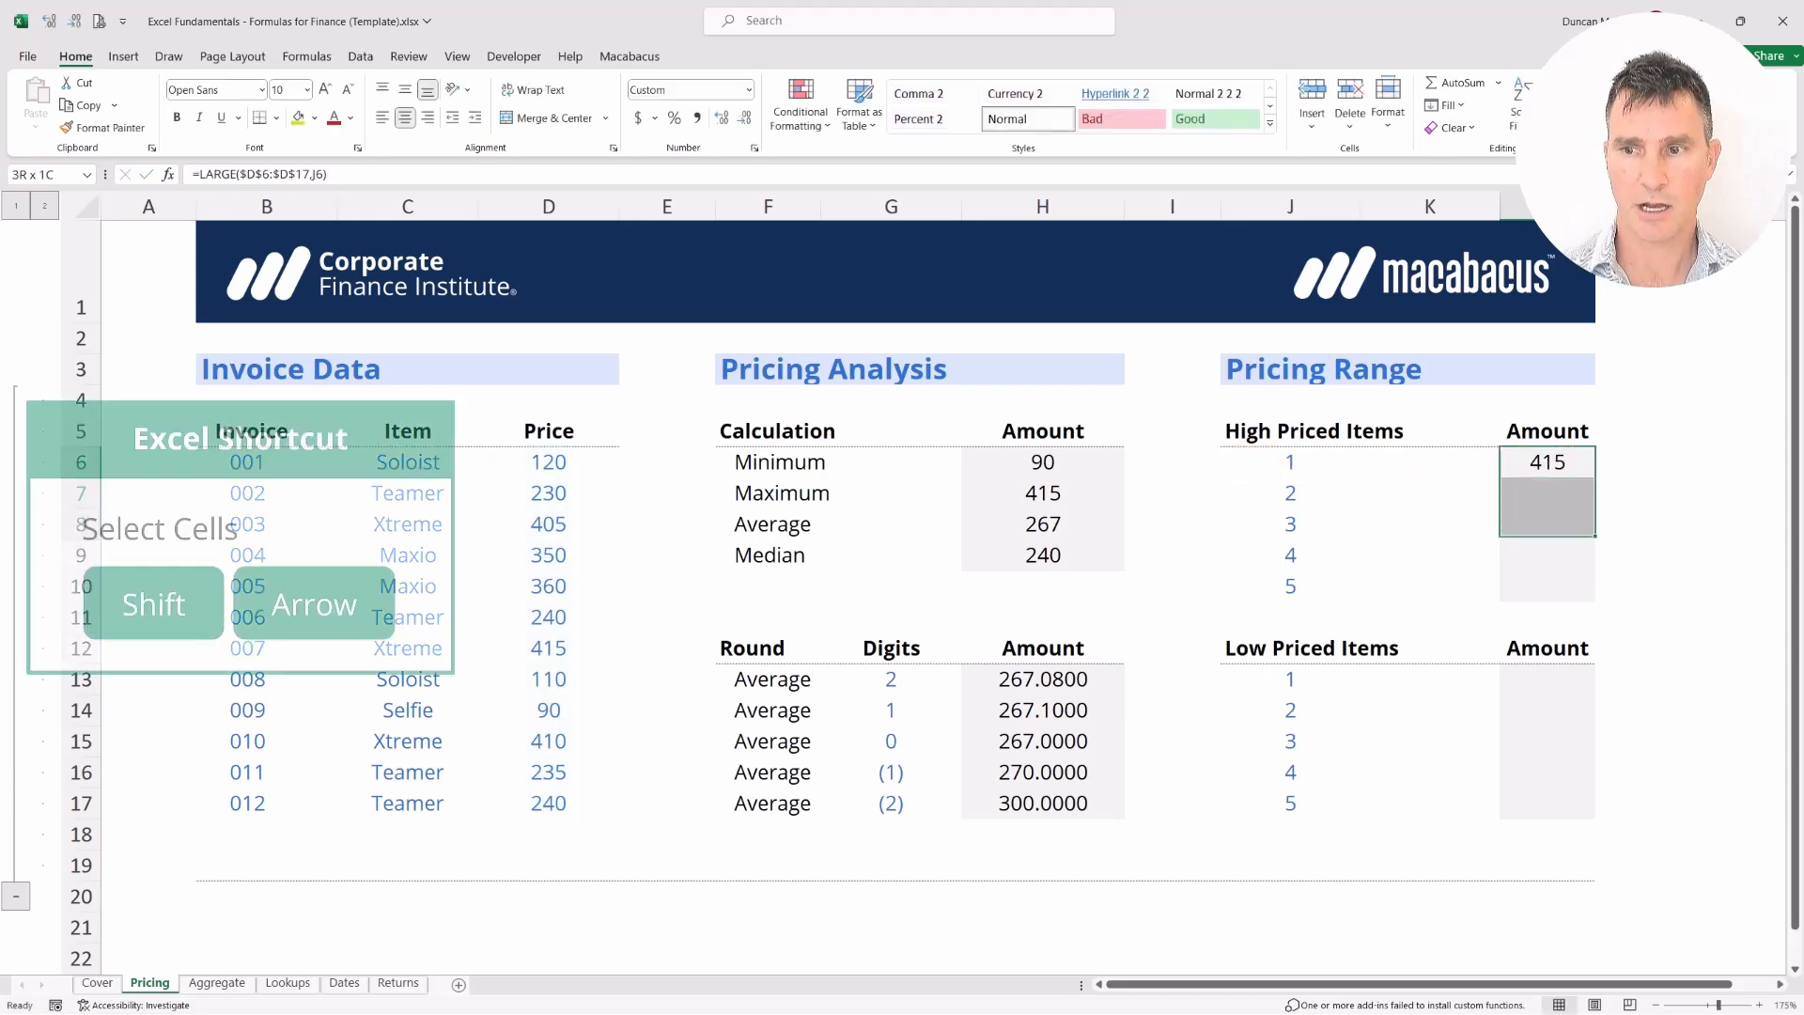
pyautogui.hotkey('shift', 'Down')
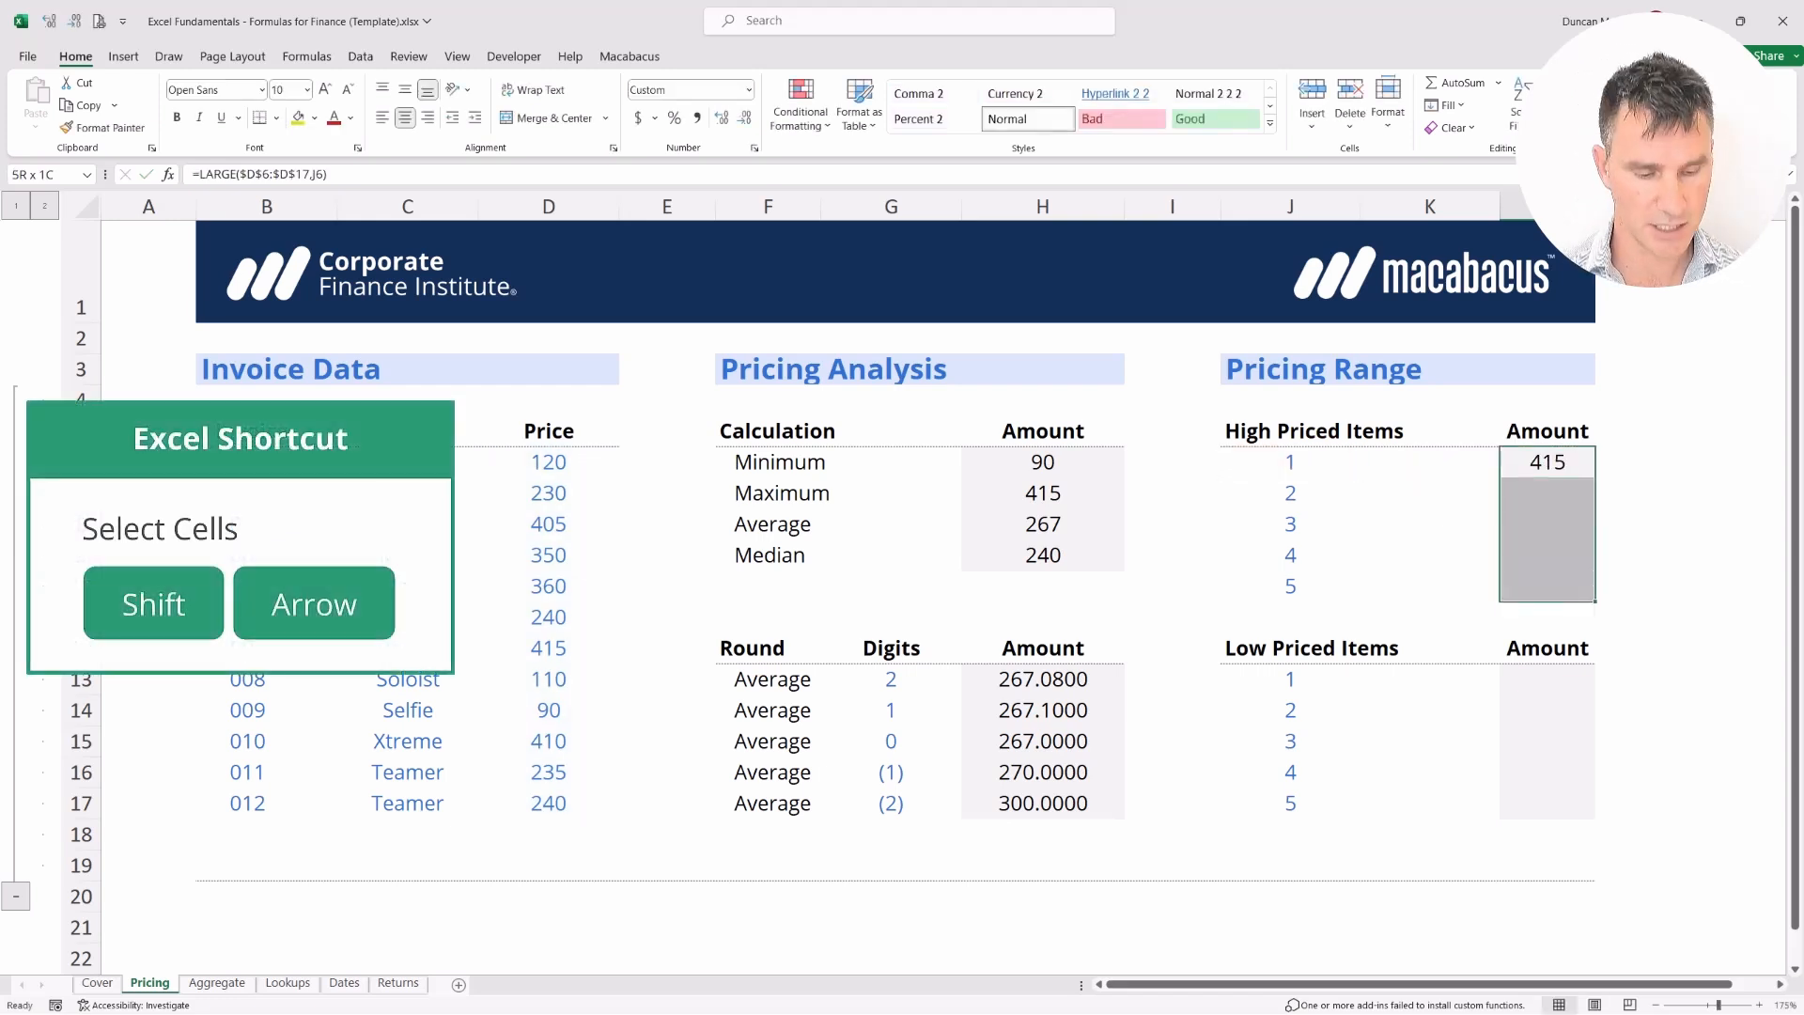
pyautogui.hotkey('ctrl', 'd')
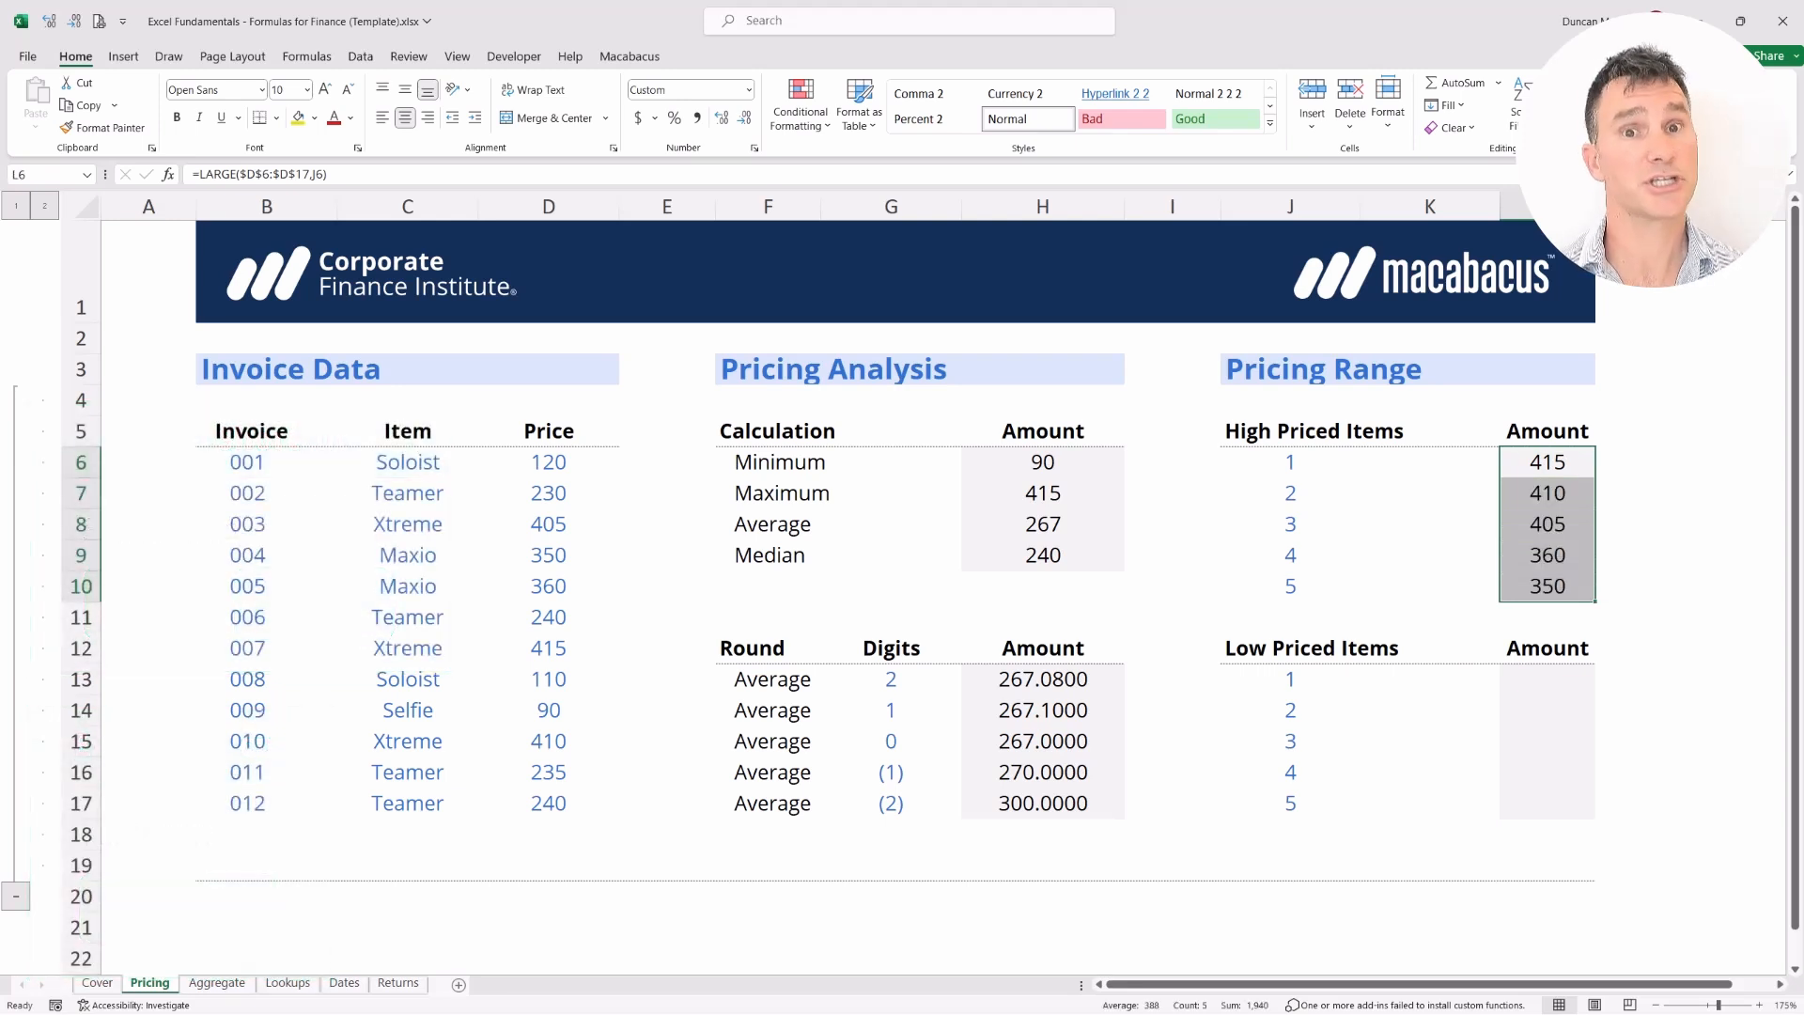
pyautogui.press('Up')
pyautogui.press('Down')
pyautogui.hotkey('ctrl', 'Down')
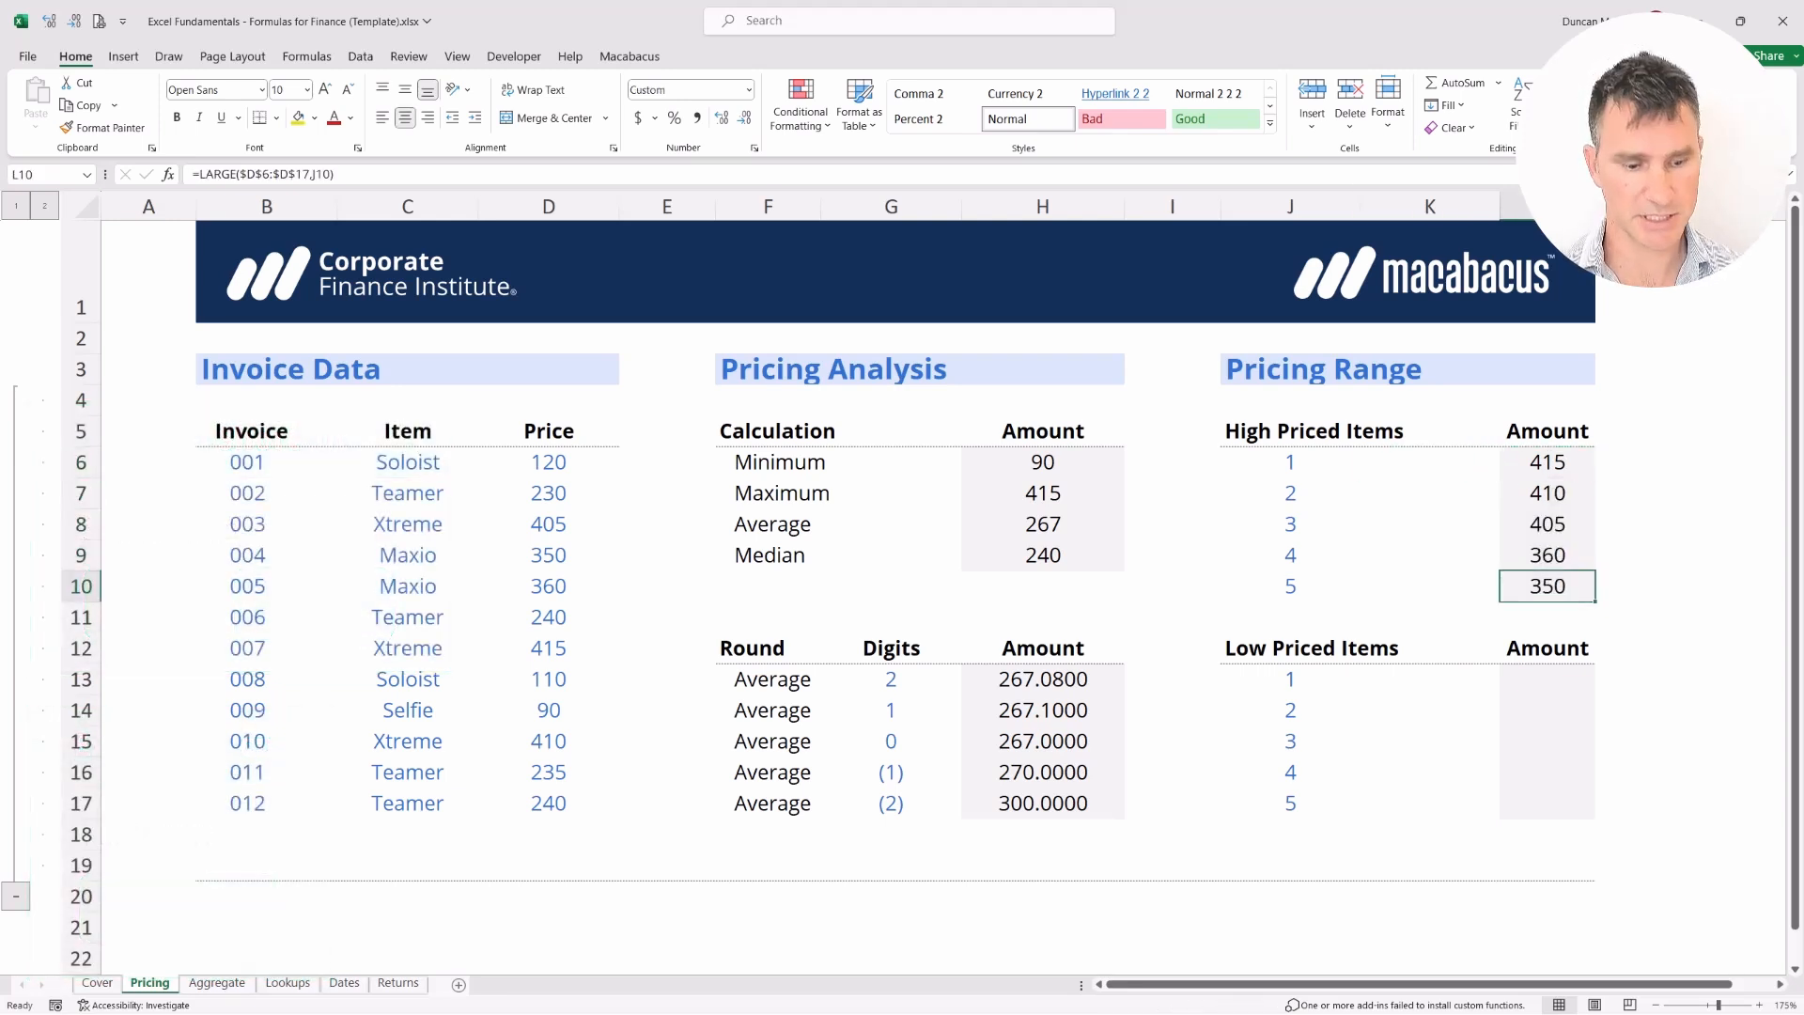
pyautogui.press('F2')
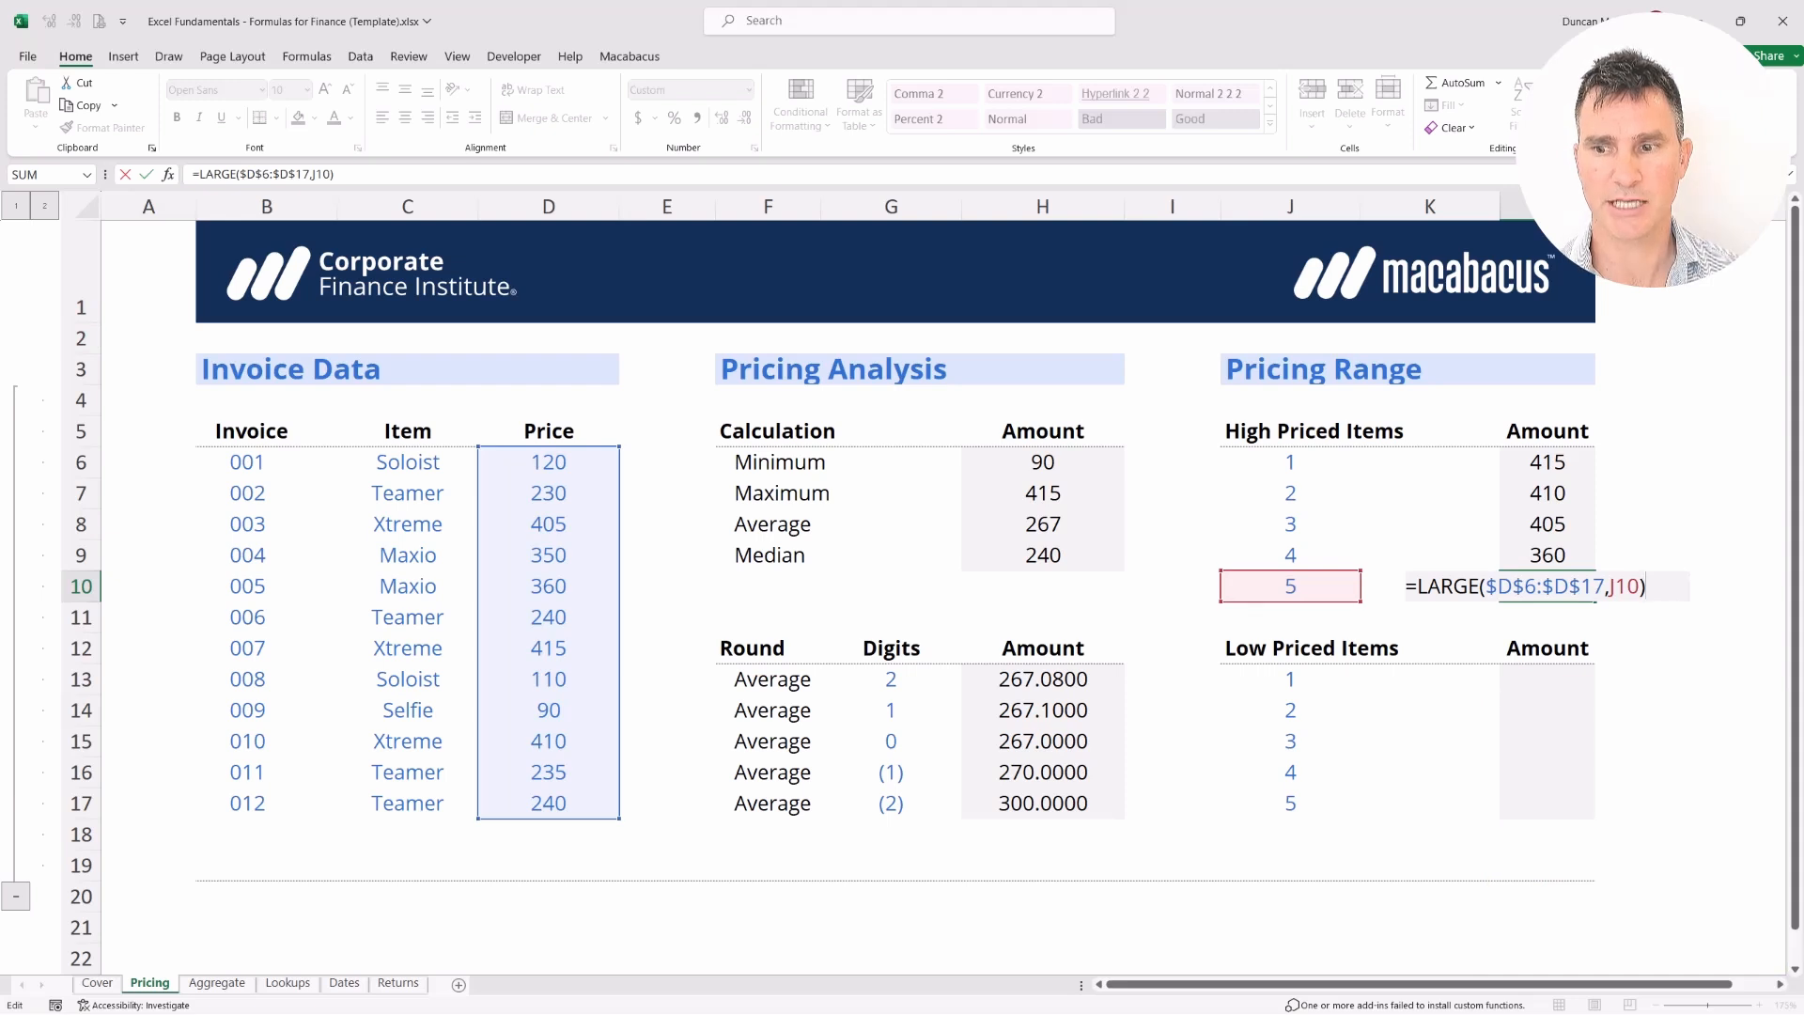
pyautogui.press('Return')
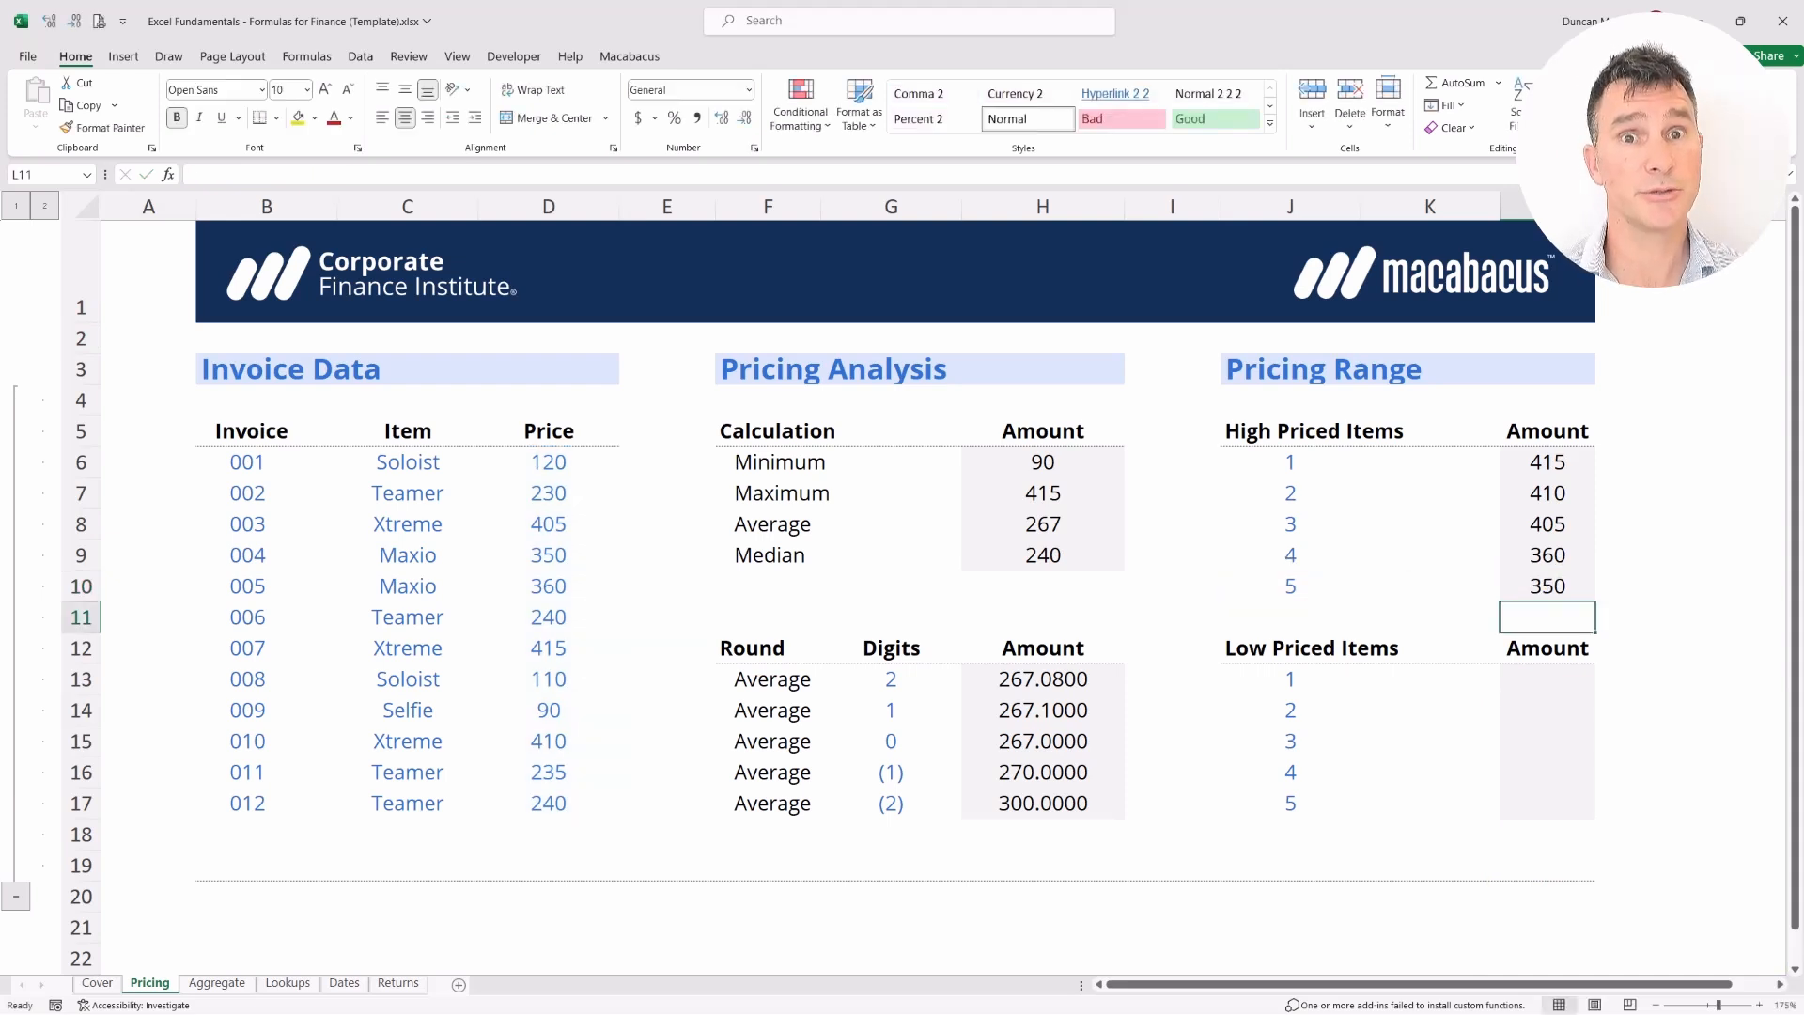
pyautogui.press('Up')
pyautogui.press('Up')
pyautogui.press('Up')
pyautogui.press('Up')
pyautogui.press('Up')
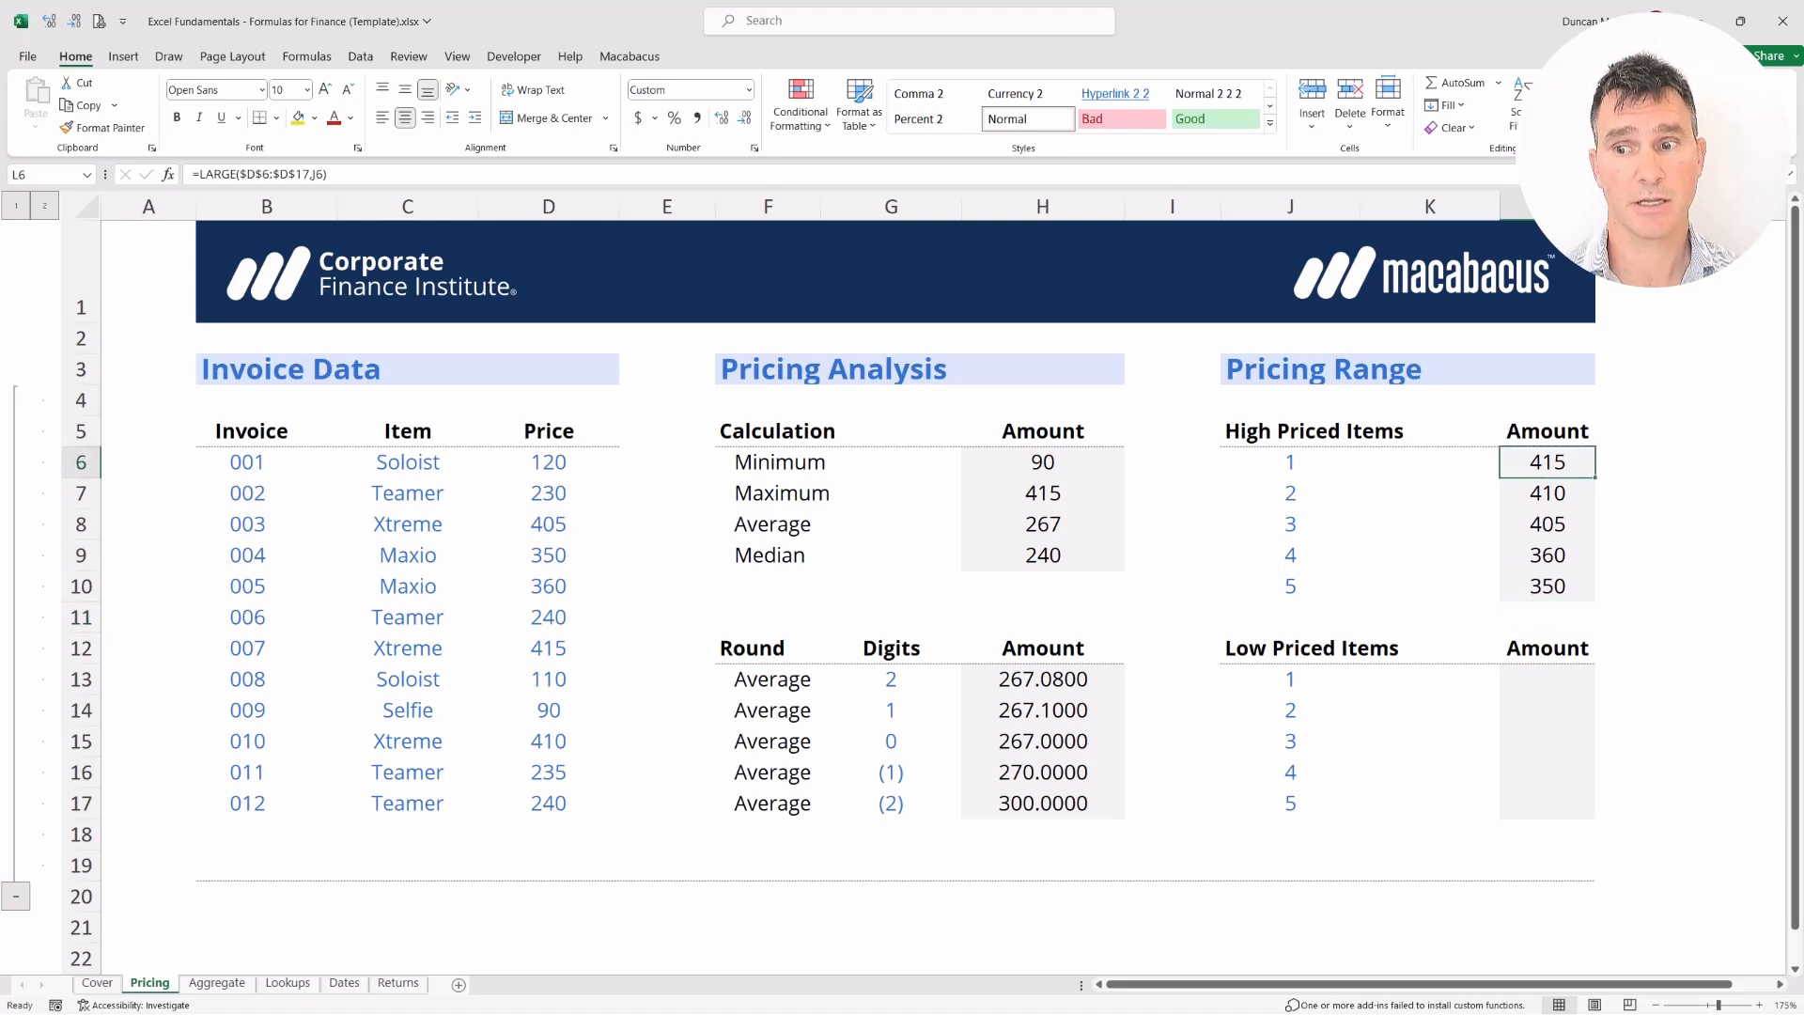
# Copy the five LARGE formulas from L6:L10 and paste them into L13:L17
pyautogui.hotkey('ctrl', 'shift', 'Down')
pyautogui.press('Left')
pyautogui.press('Right')
pyautogui.hotkey('ctrl', 'shift', 'Down')
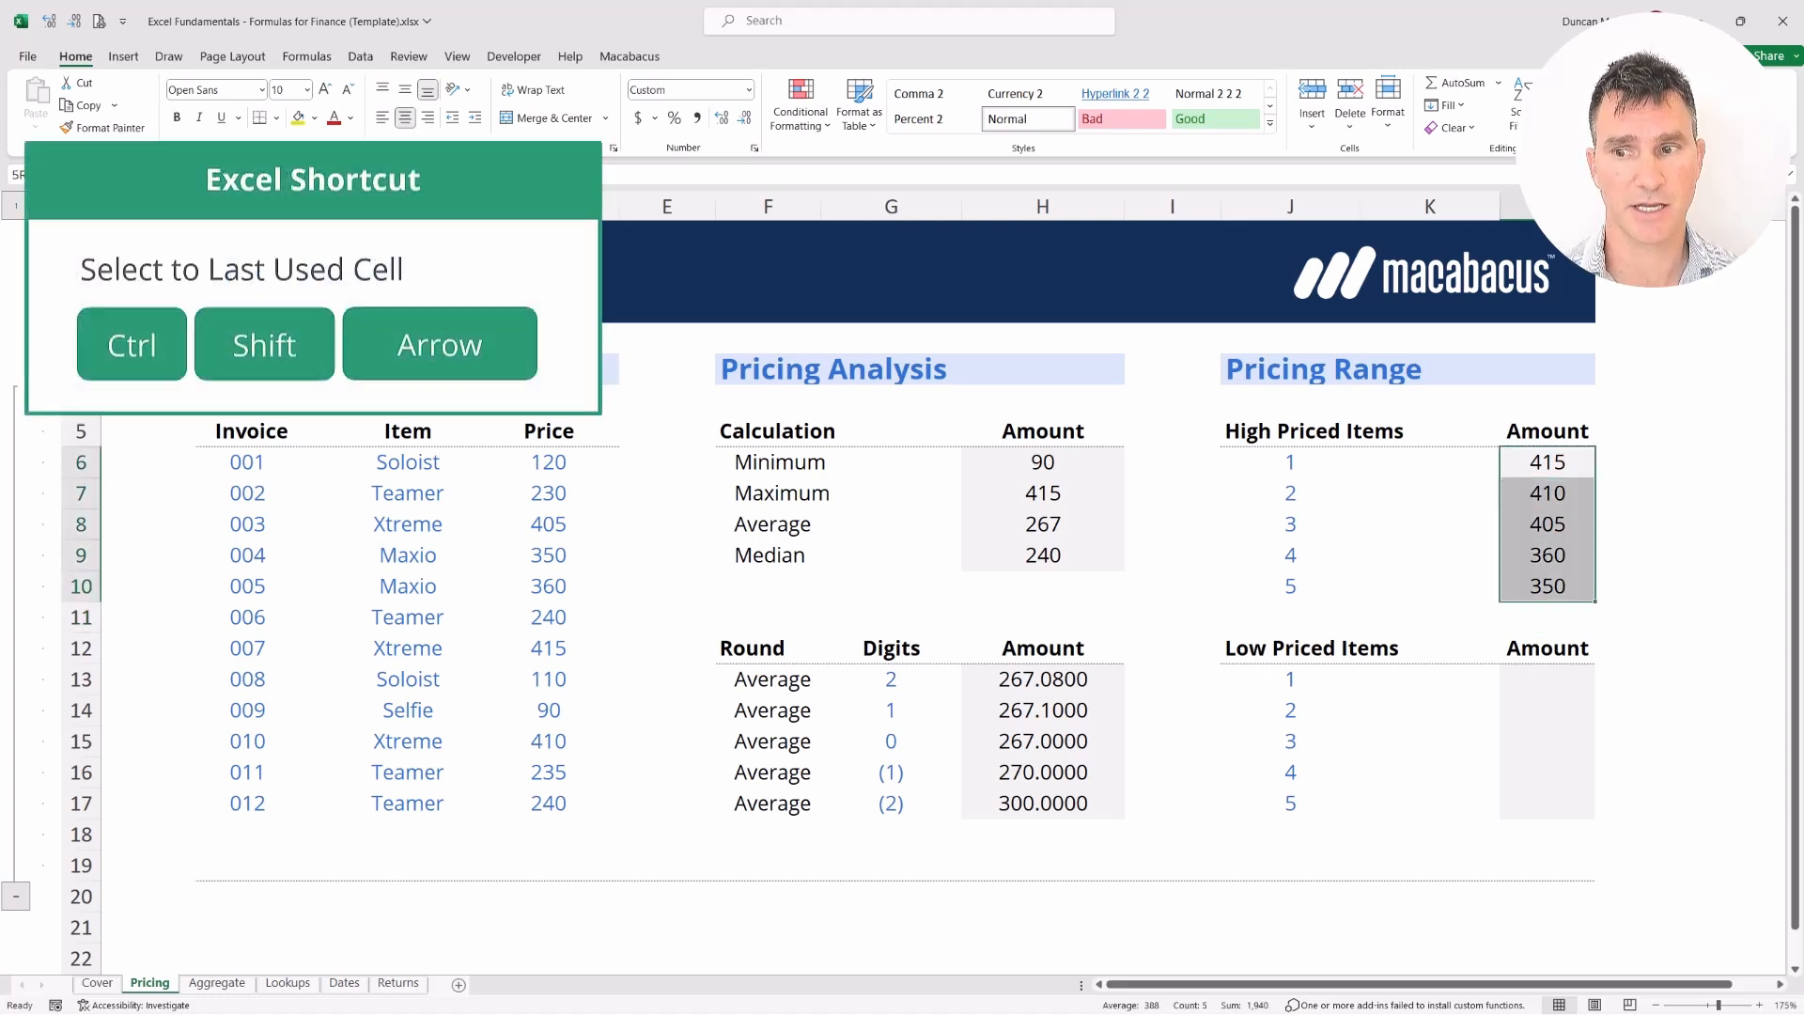
pyautogui.hotkey('ctrl', 'c')
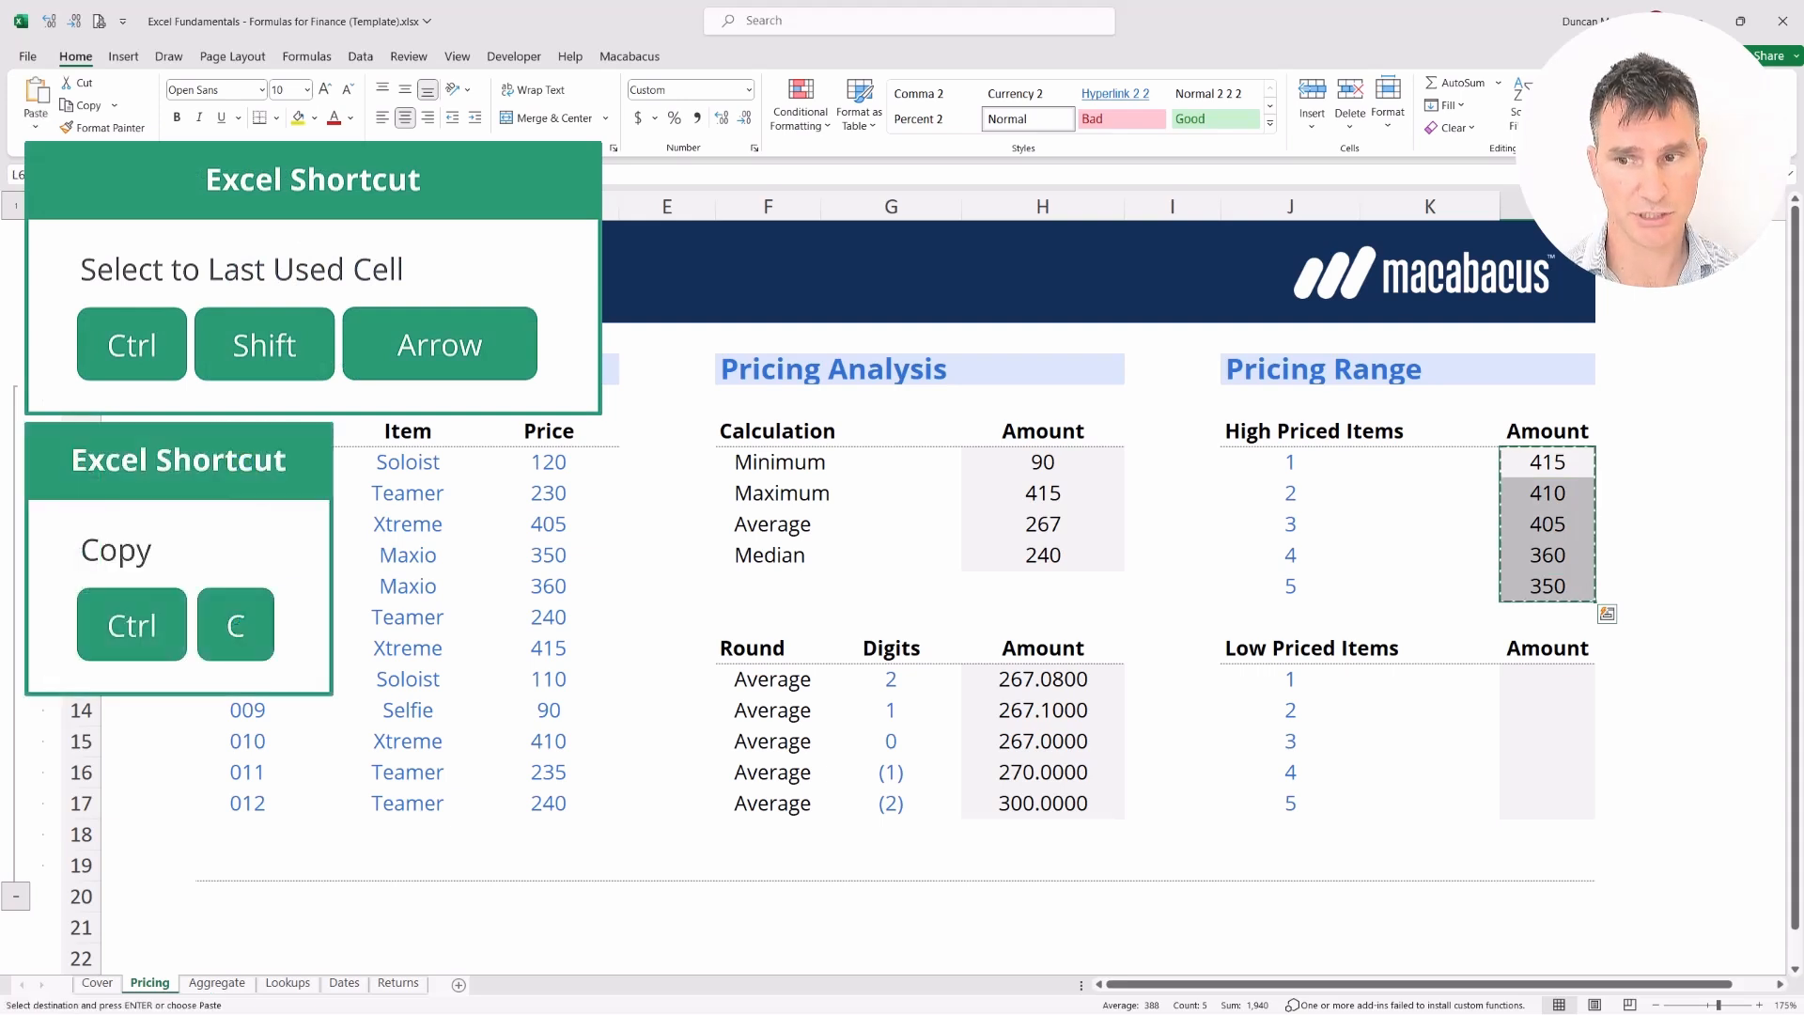
pyautogui.press('Down')
pyautogui.press('Down')
pyautogui.press('Down')
pyautogui.press('Down')
pyautogui.press('Down')
pyautogui.press('Down')
pyautogui.press('Down')
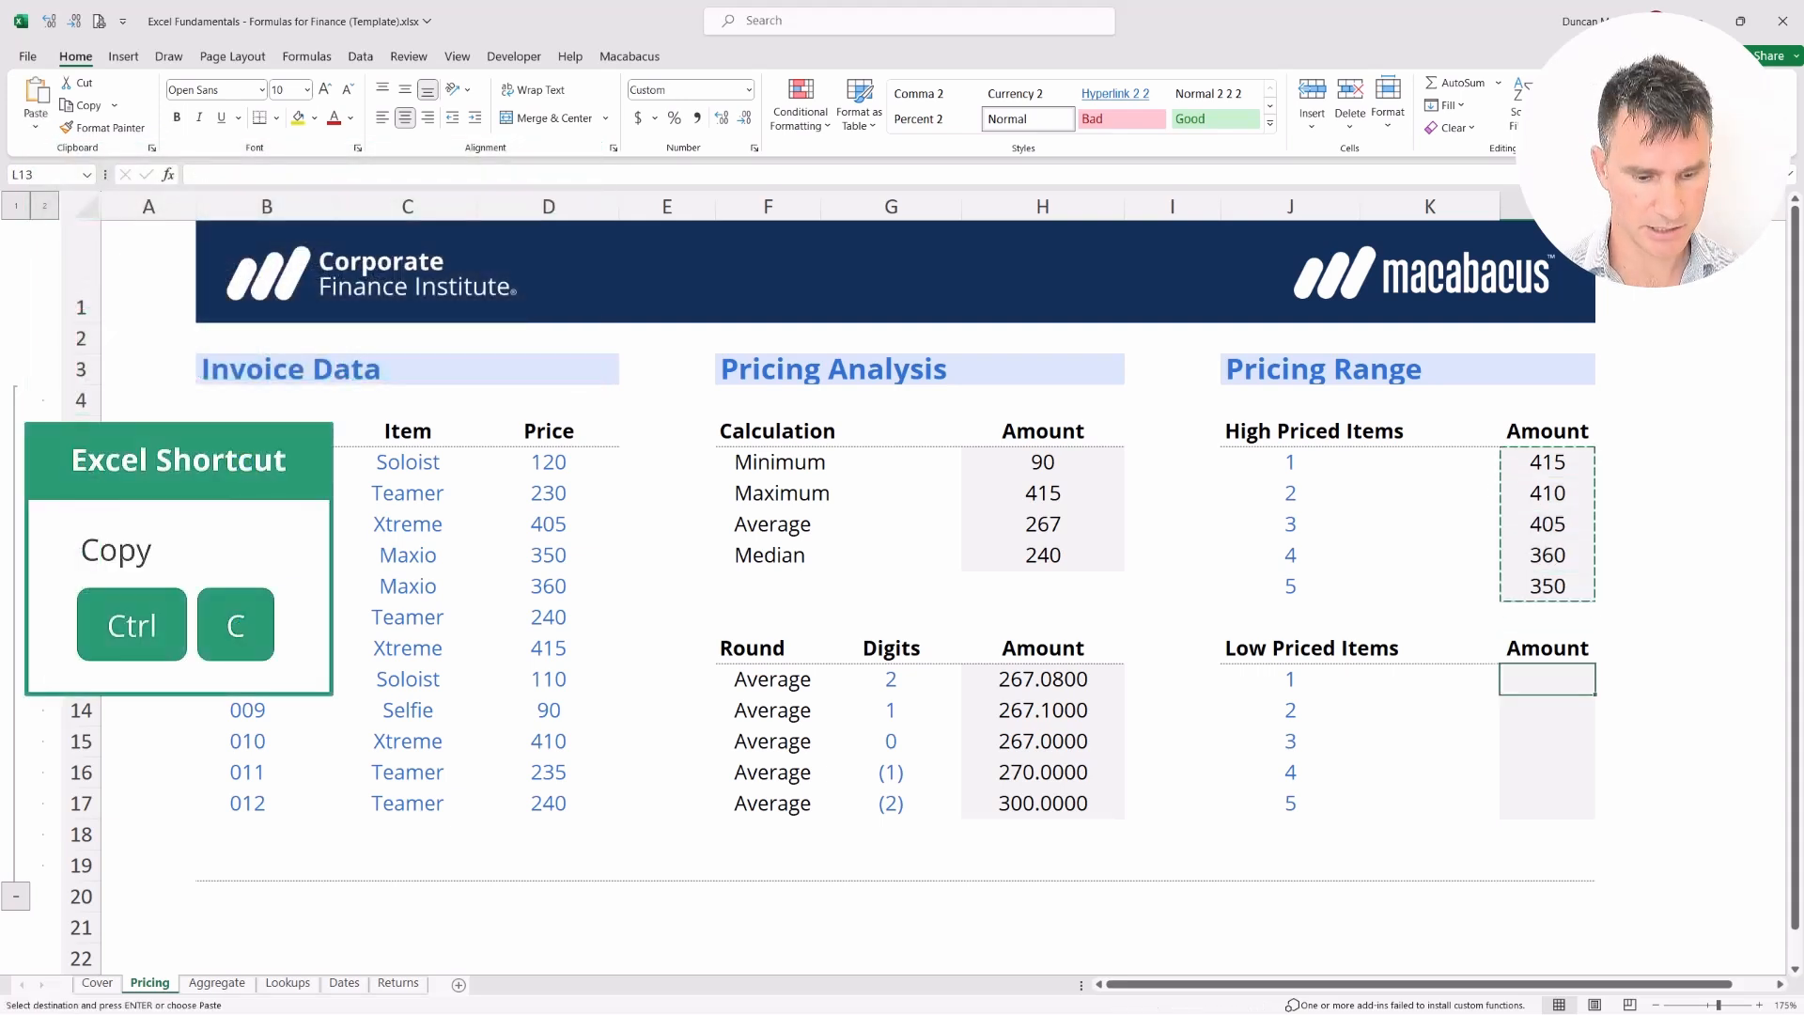
pyautogui.hotkey('ctrl', 'v')
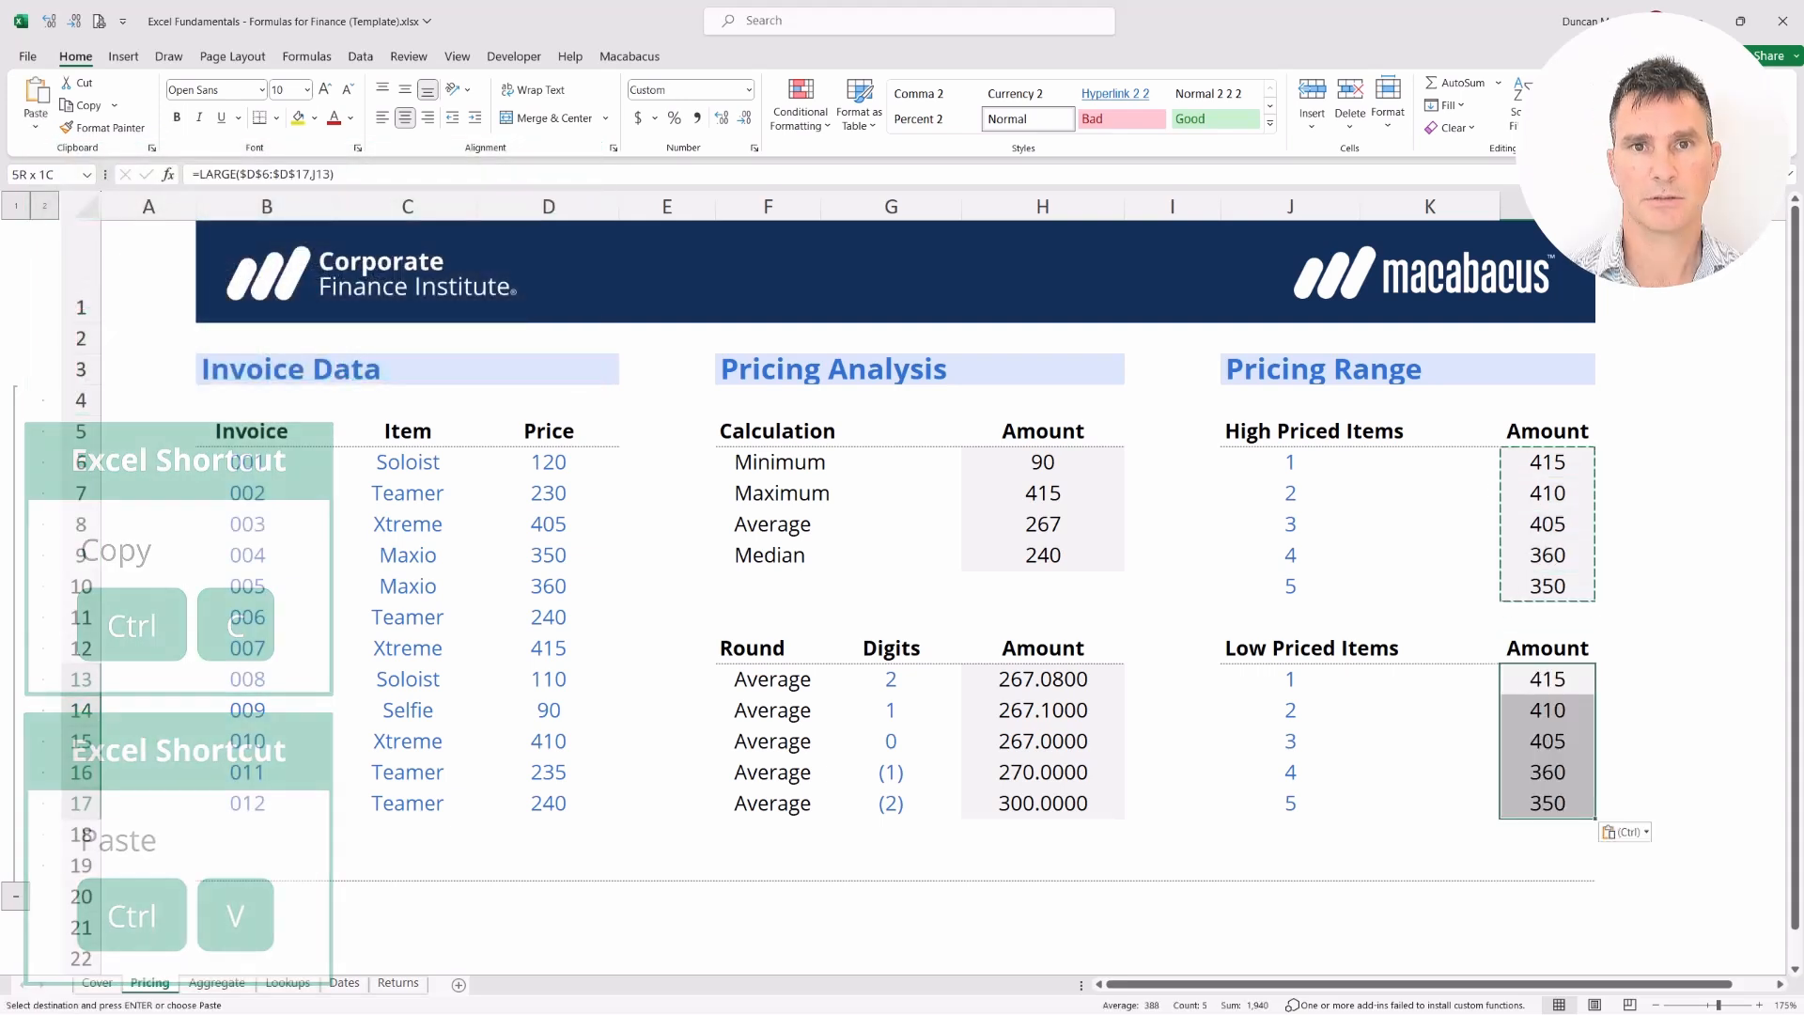
pyautogui.press('Left')
pyautogui.press('Right')
pyautogui.hotkey('ctrl', 'shift', 'Down')
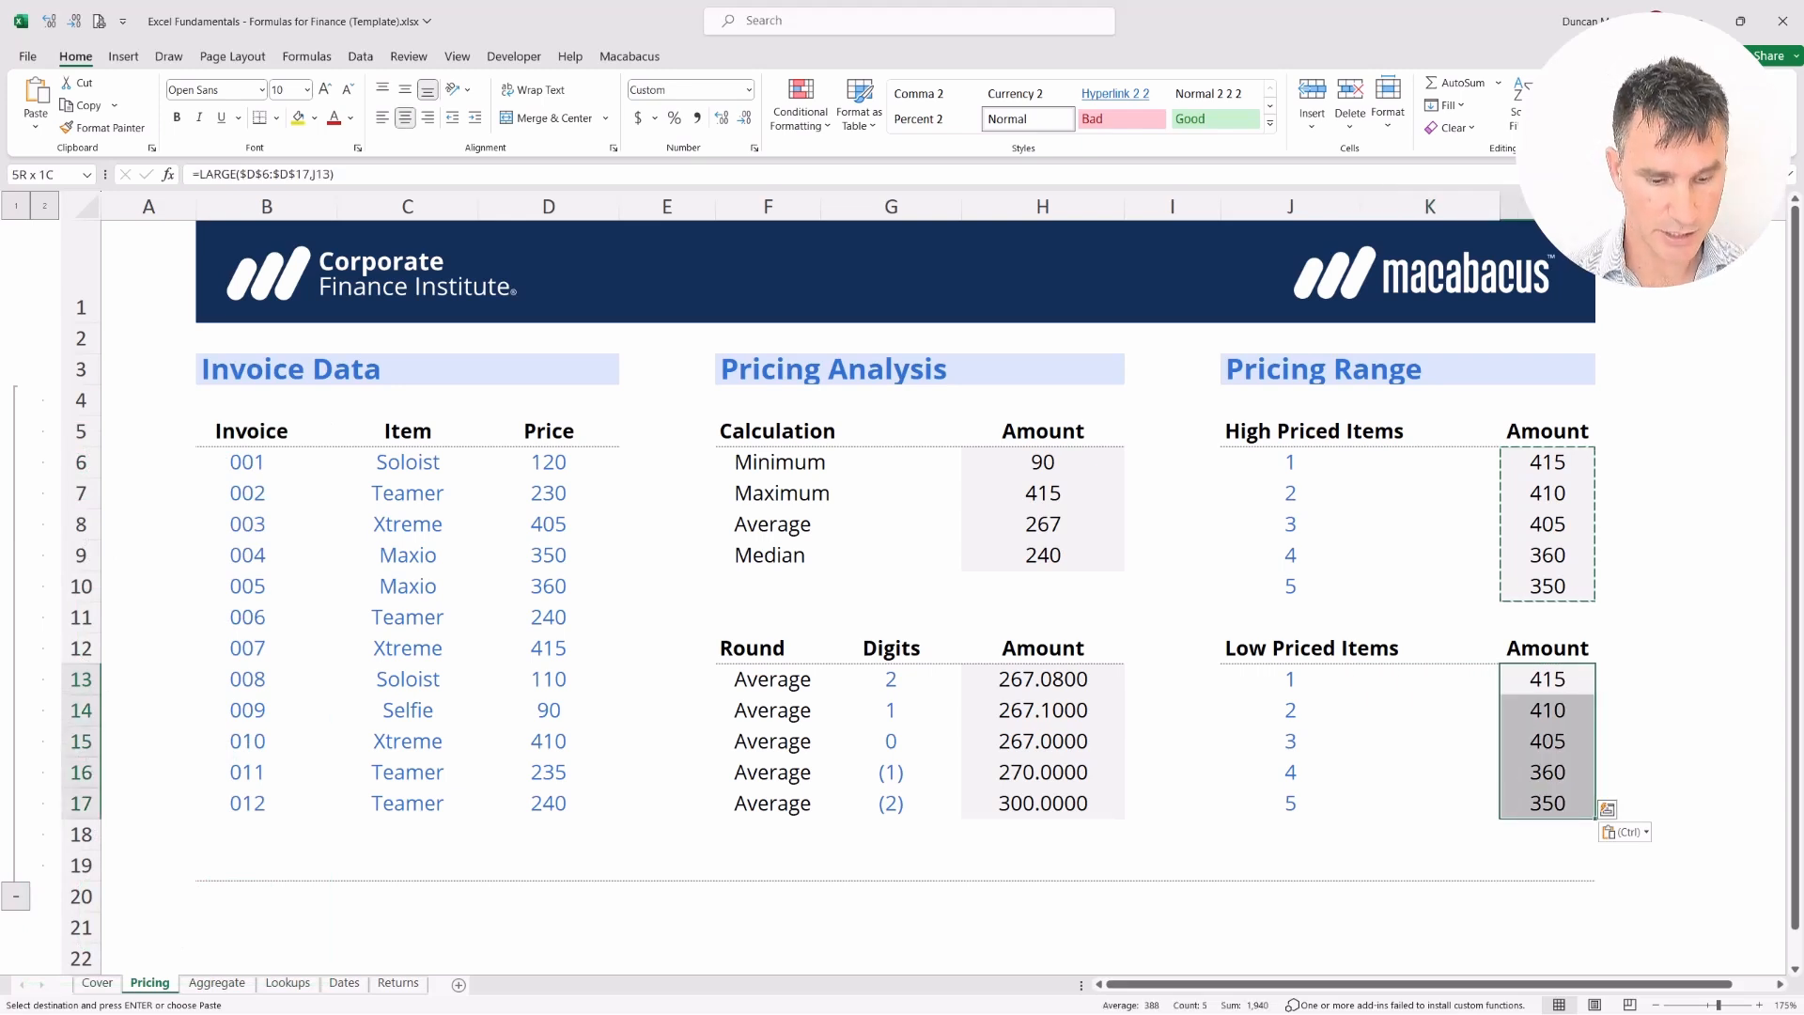
pyautogui.hotkey('ctrl', 'f')
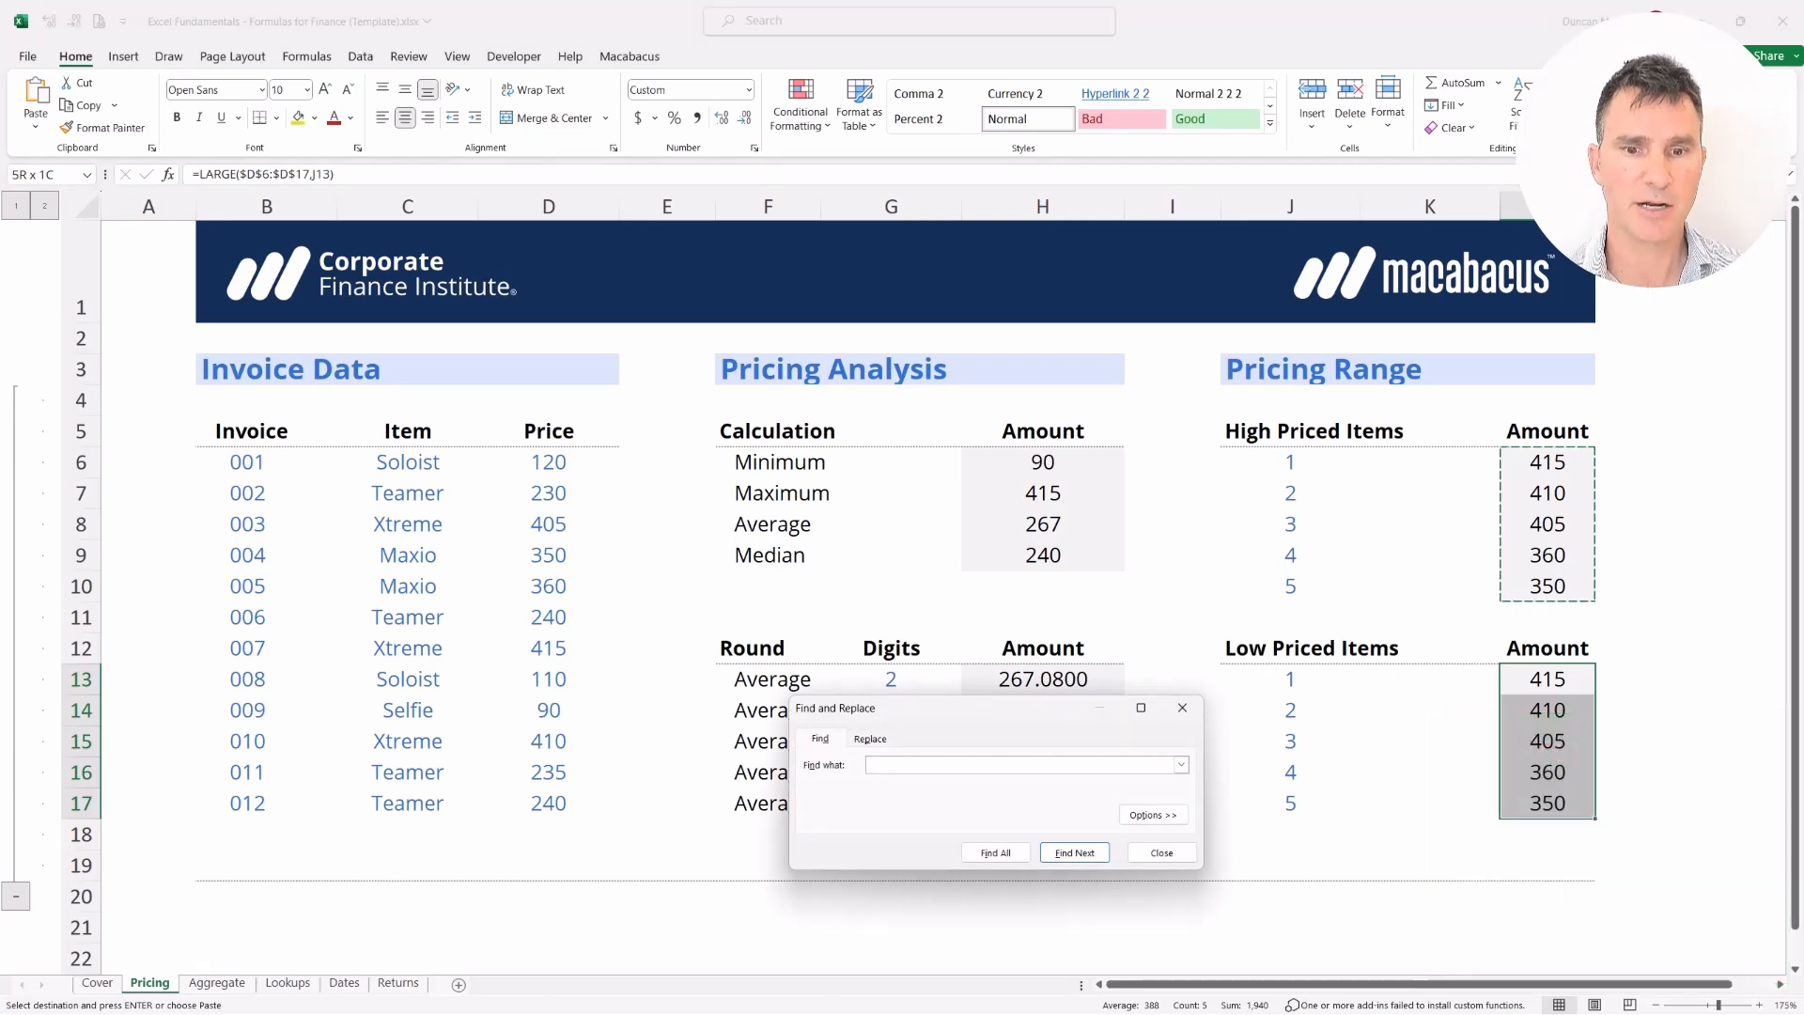
# Replace LARGE with SMALL in L13:L17, yielding 90, 110, 120, 230 and 235
pyautogui.hotkey('ctrl', 'h')
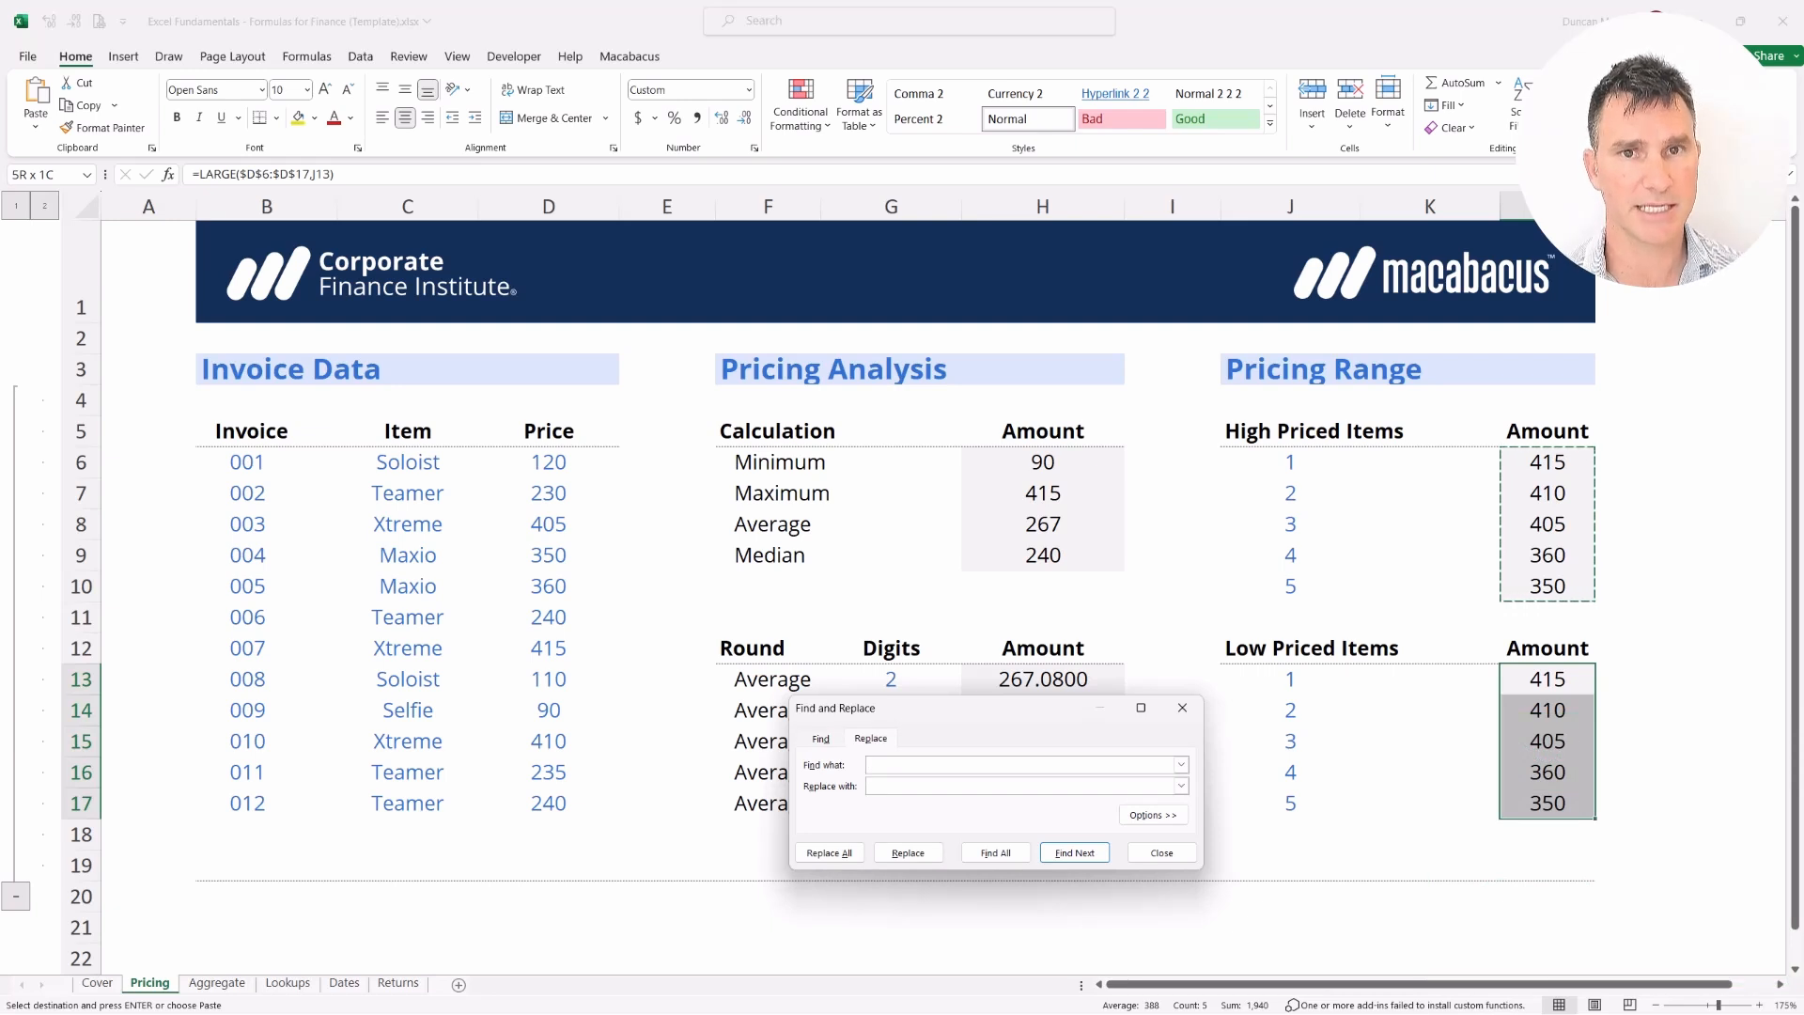
pyautogui.press('Escape')
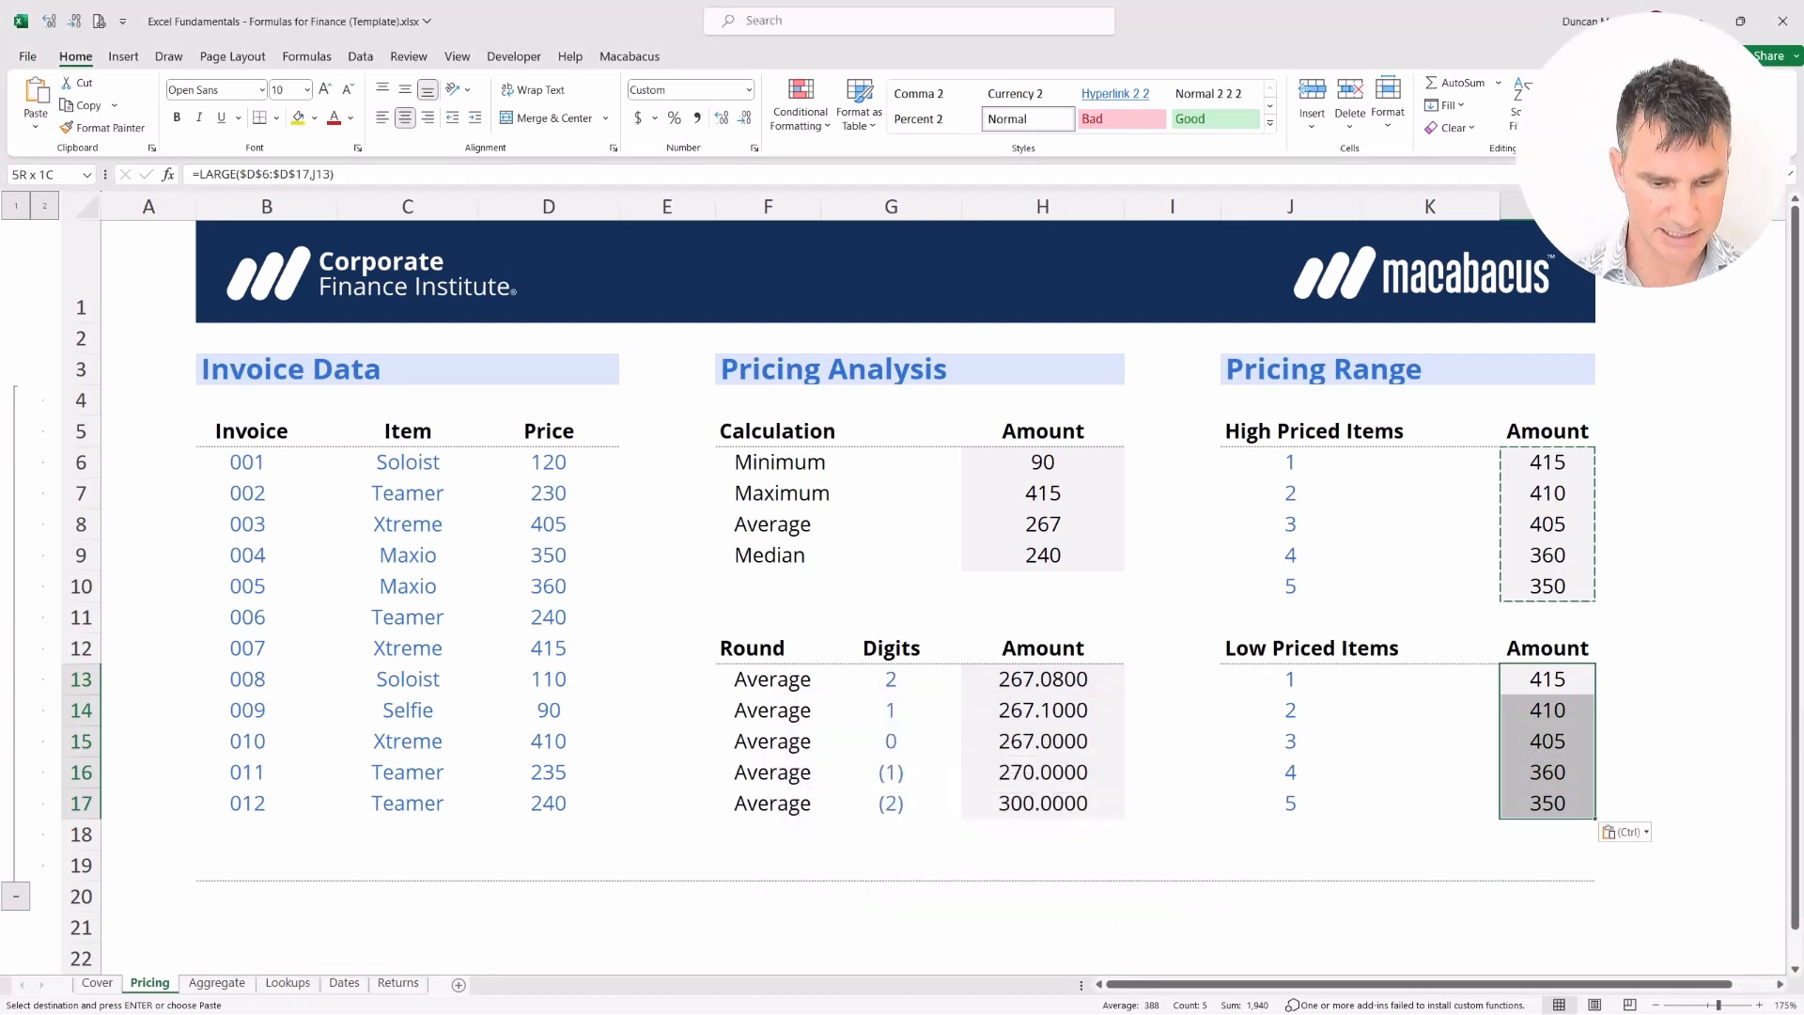
pyautogui.hotkey('ctrl', 'h')
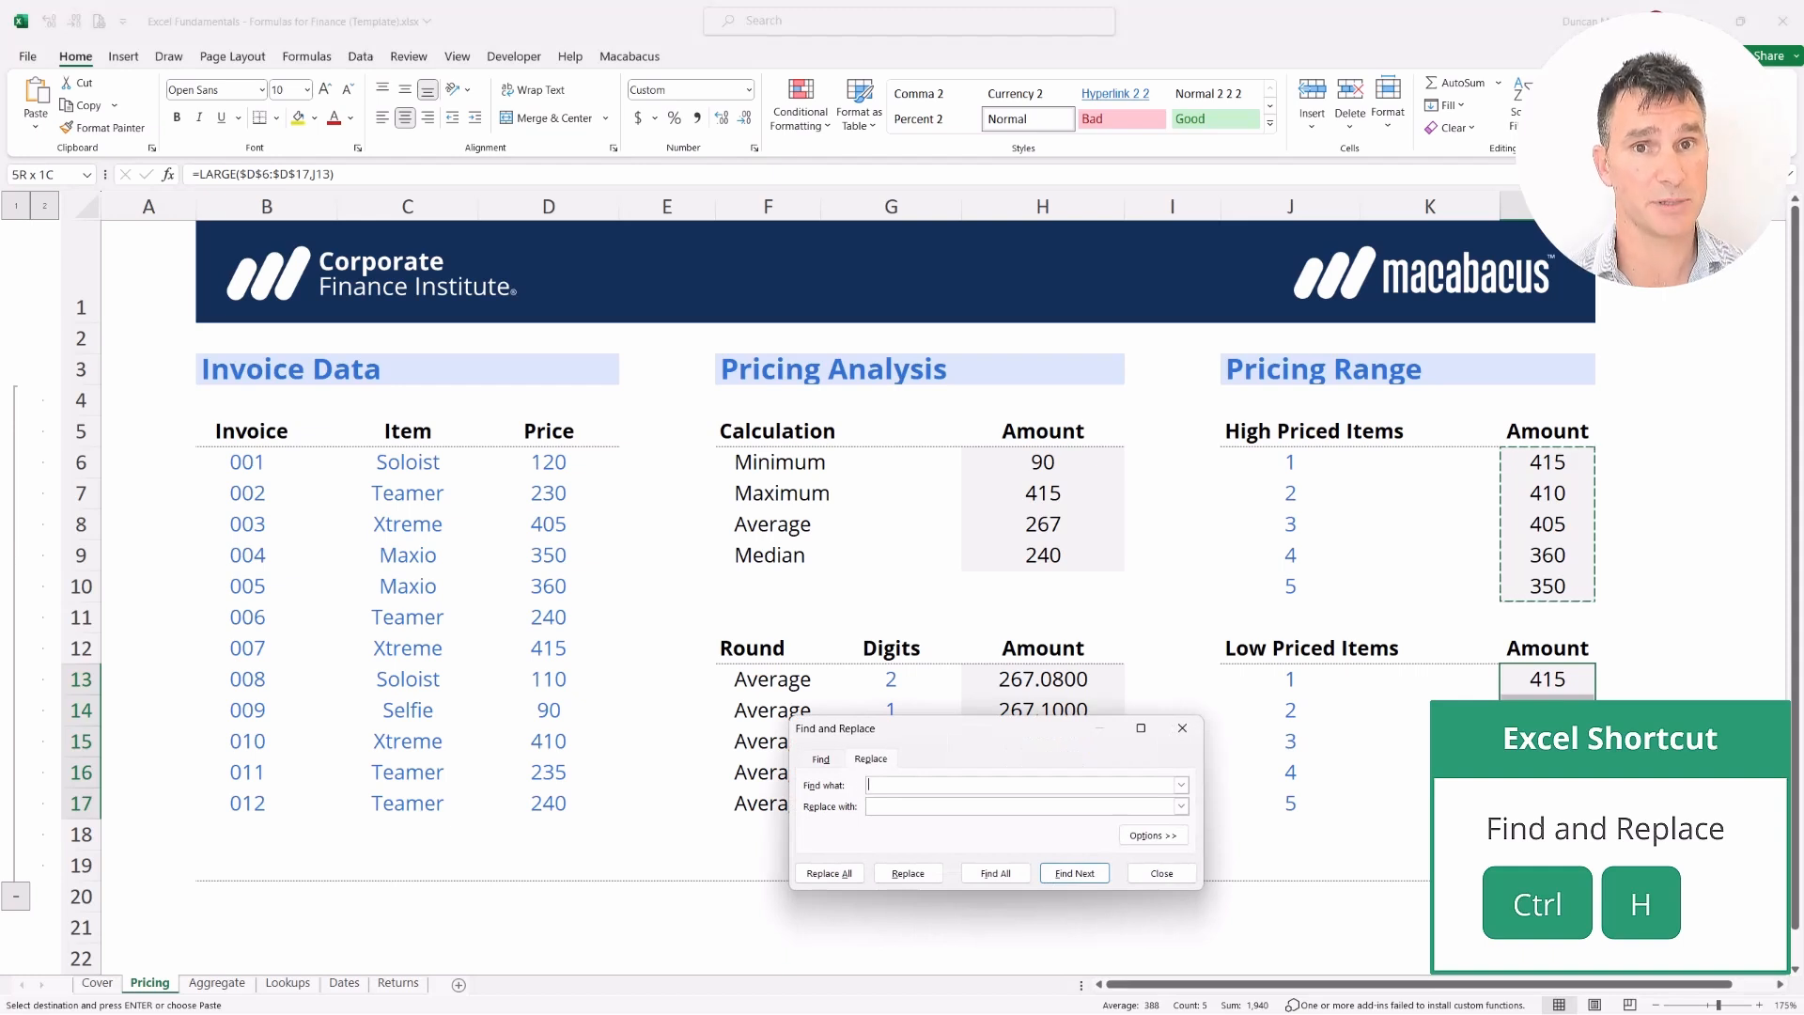
pyautogui.write('LARGE')
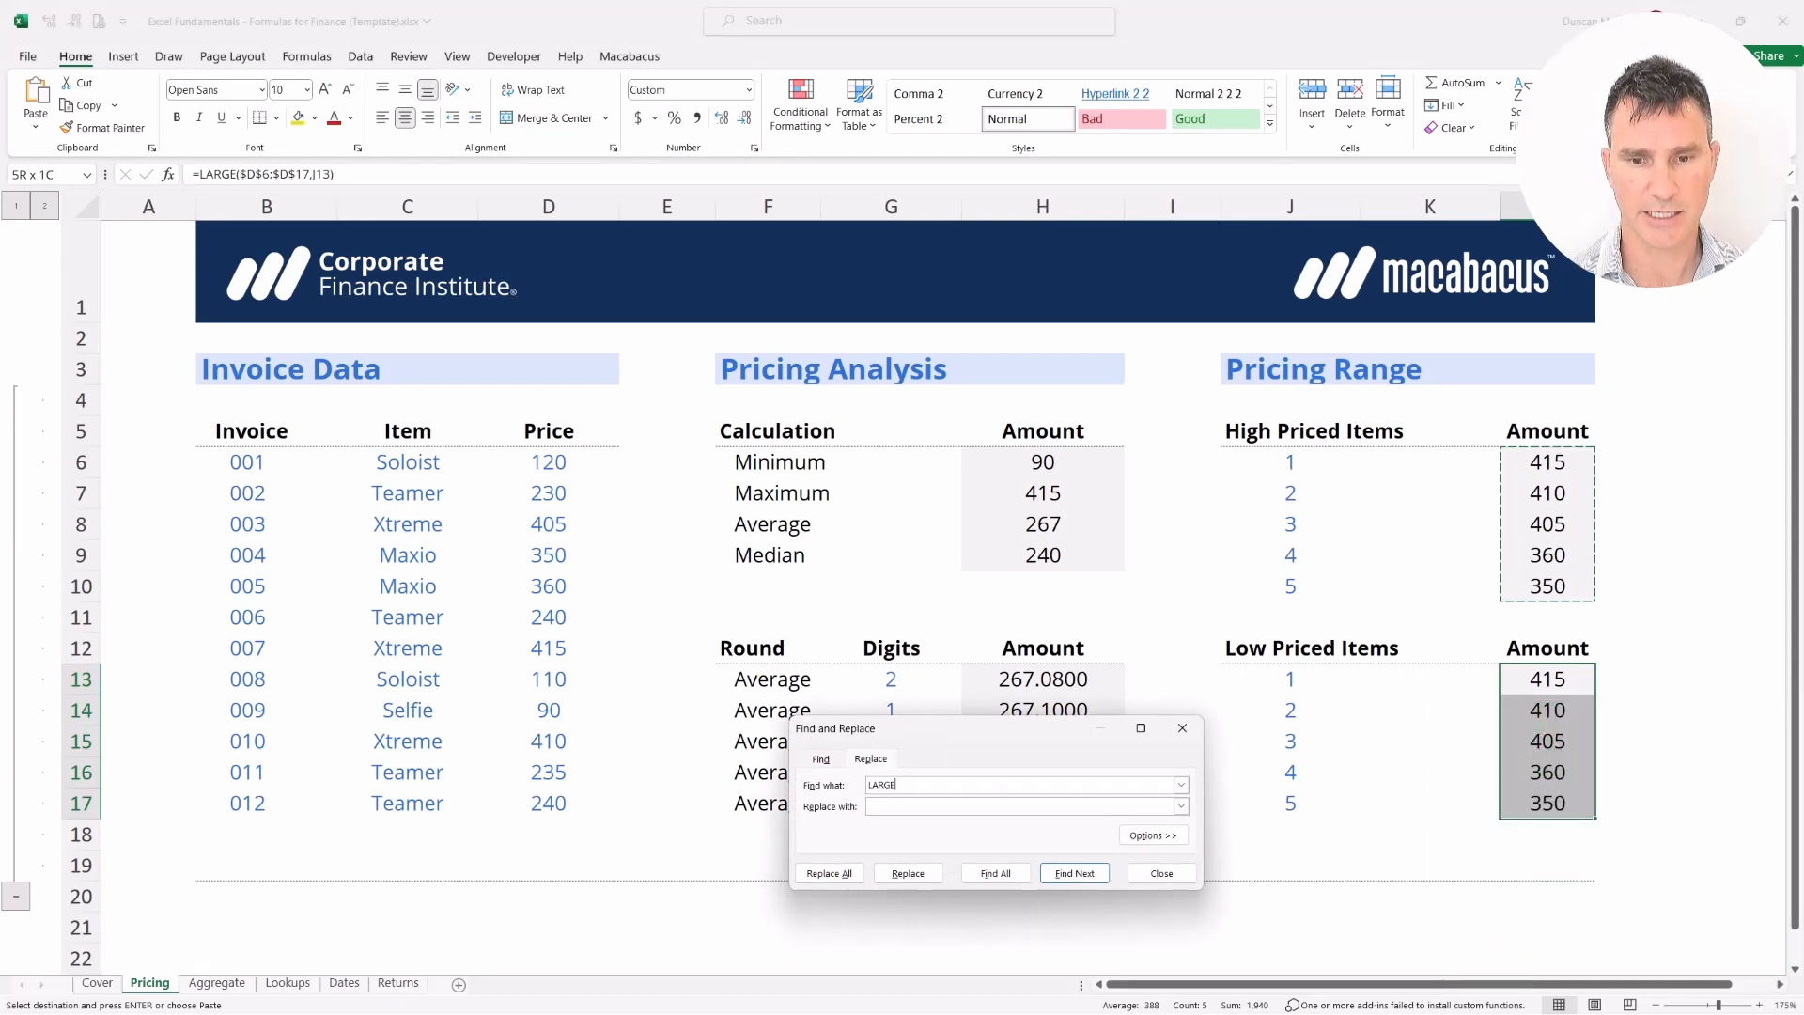
pyautogui.write('SMALL')
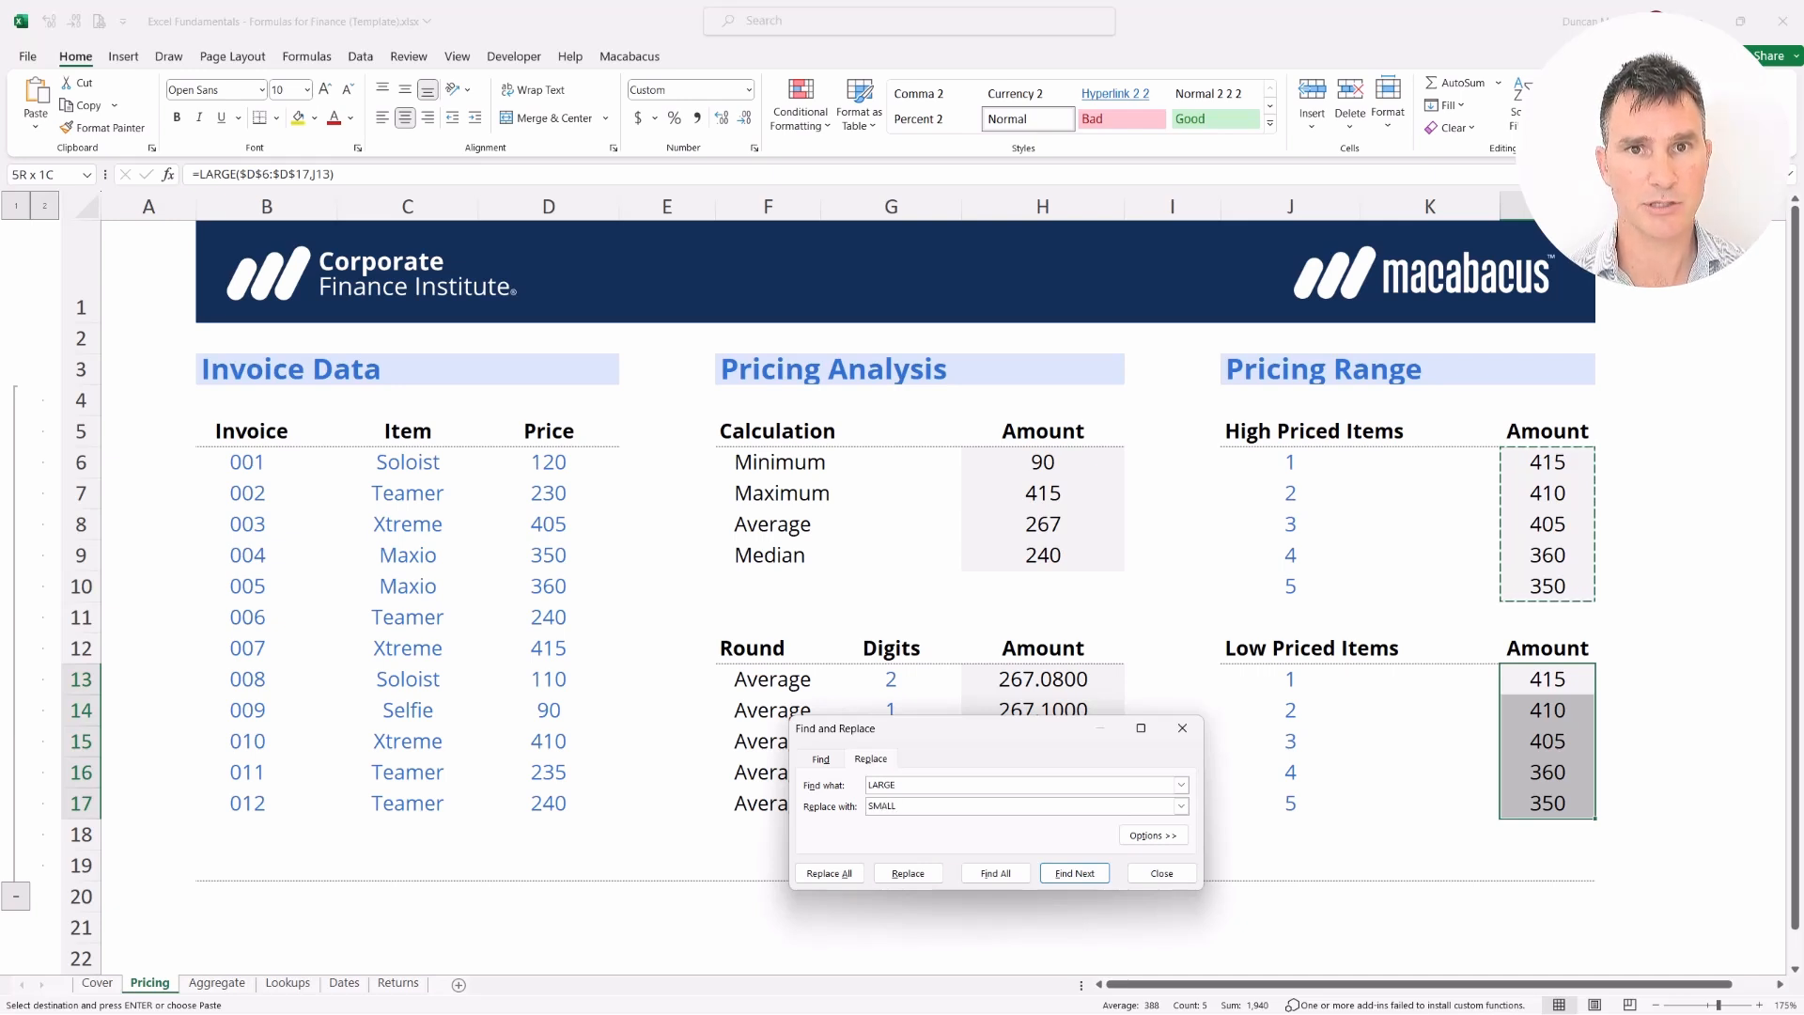
pyautogui.press('Tab')
pyautogui.press('Tab')
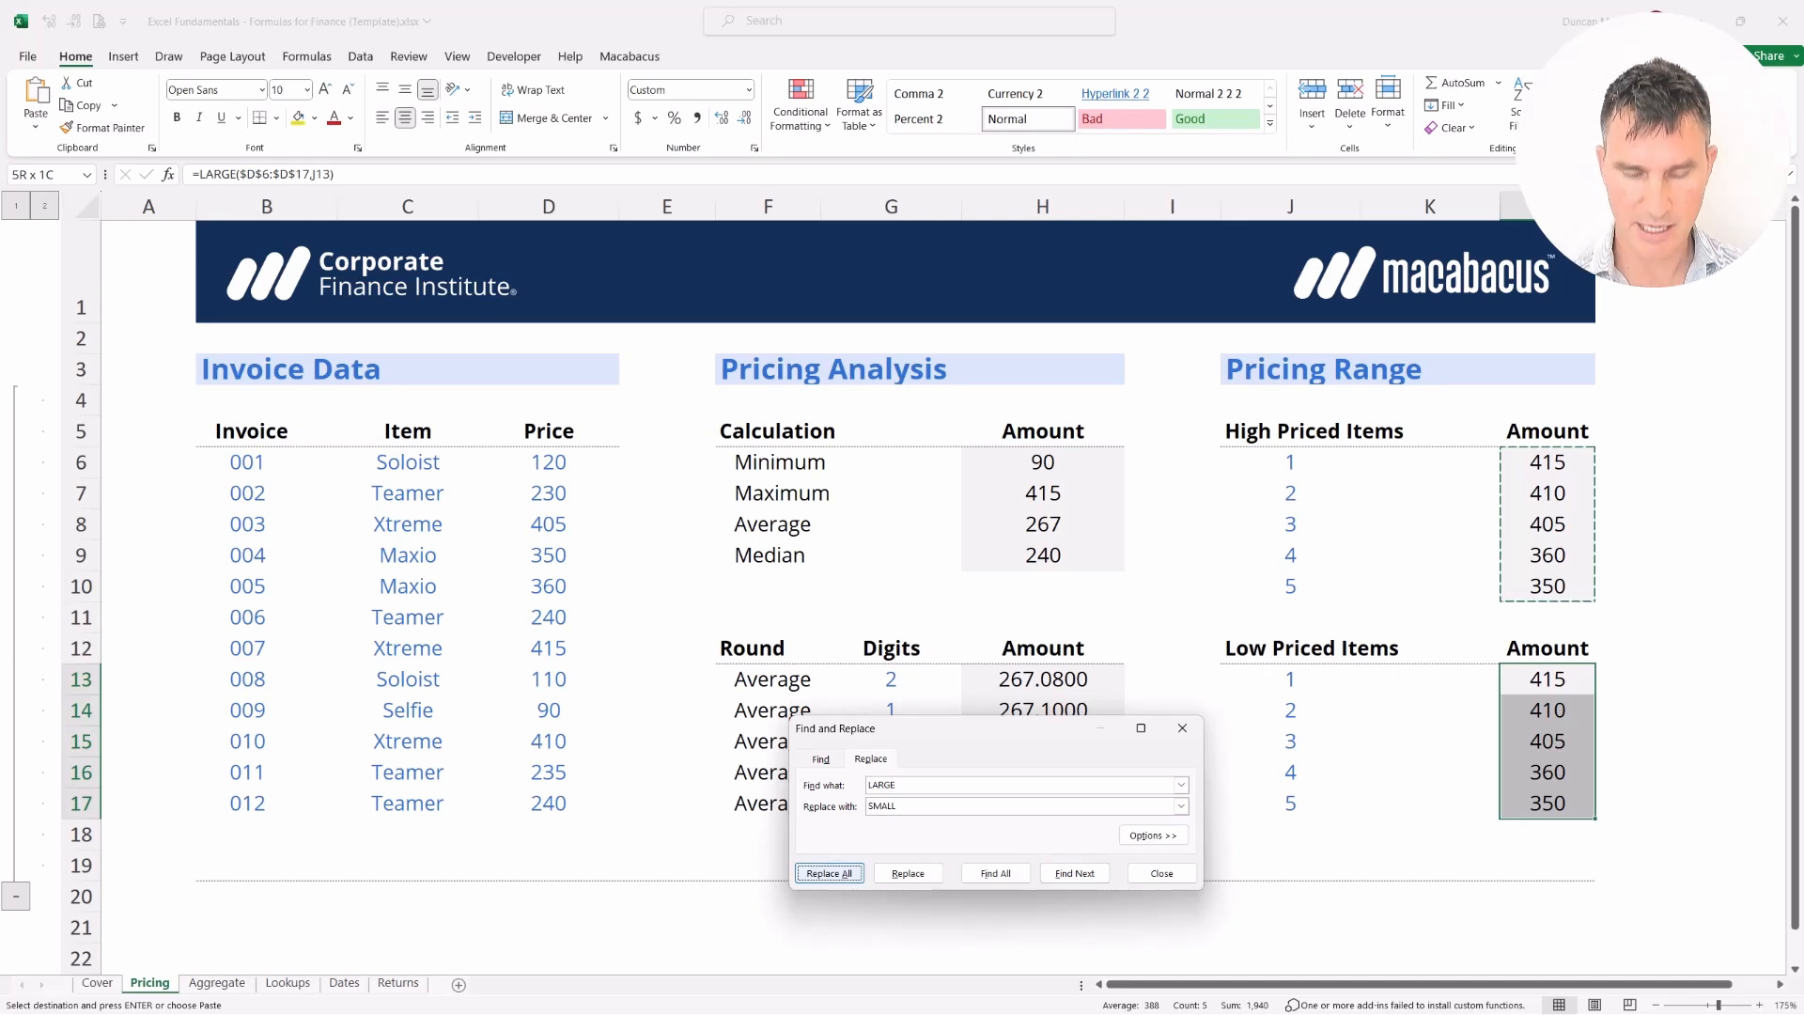
pyautogui.press('Return')
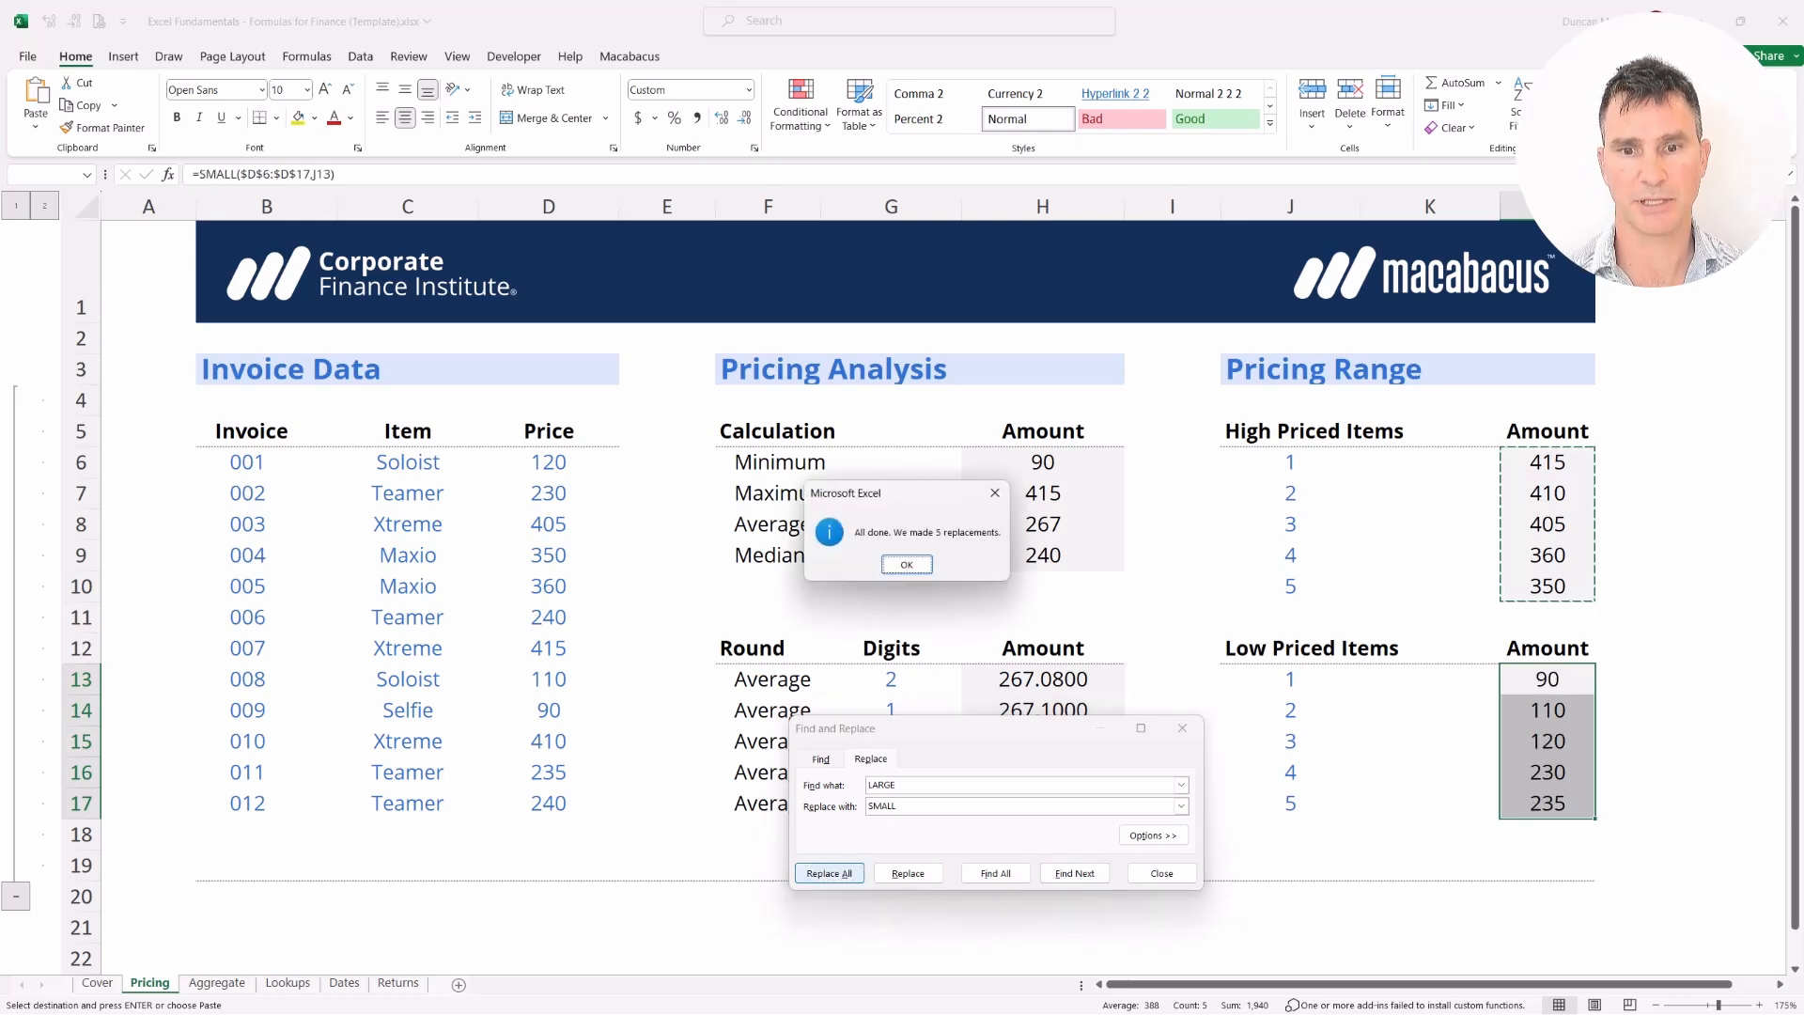
pyautogui.press('Return')
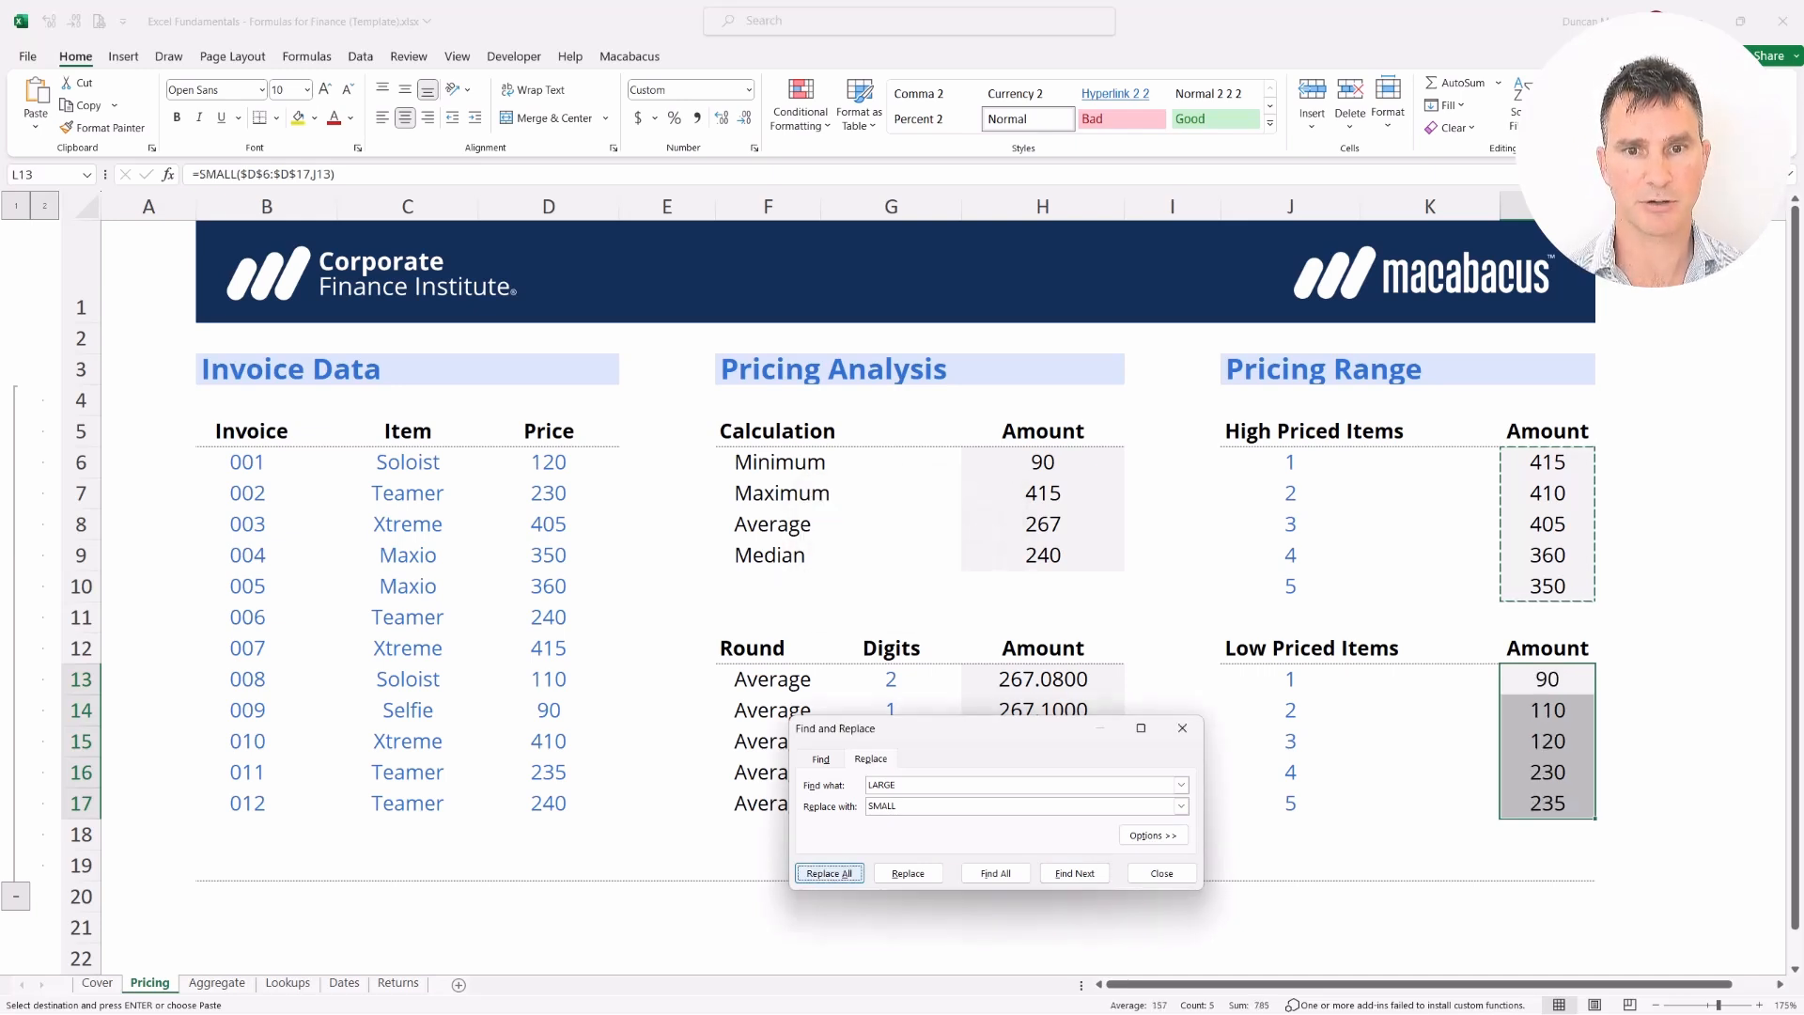
pyautogui.press('Escape')
pyautogui.press('Escape')
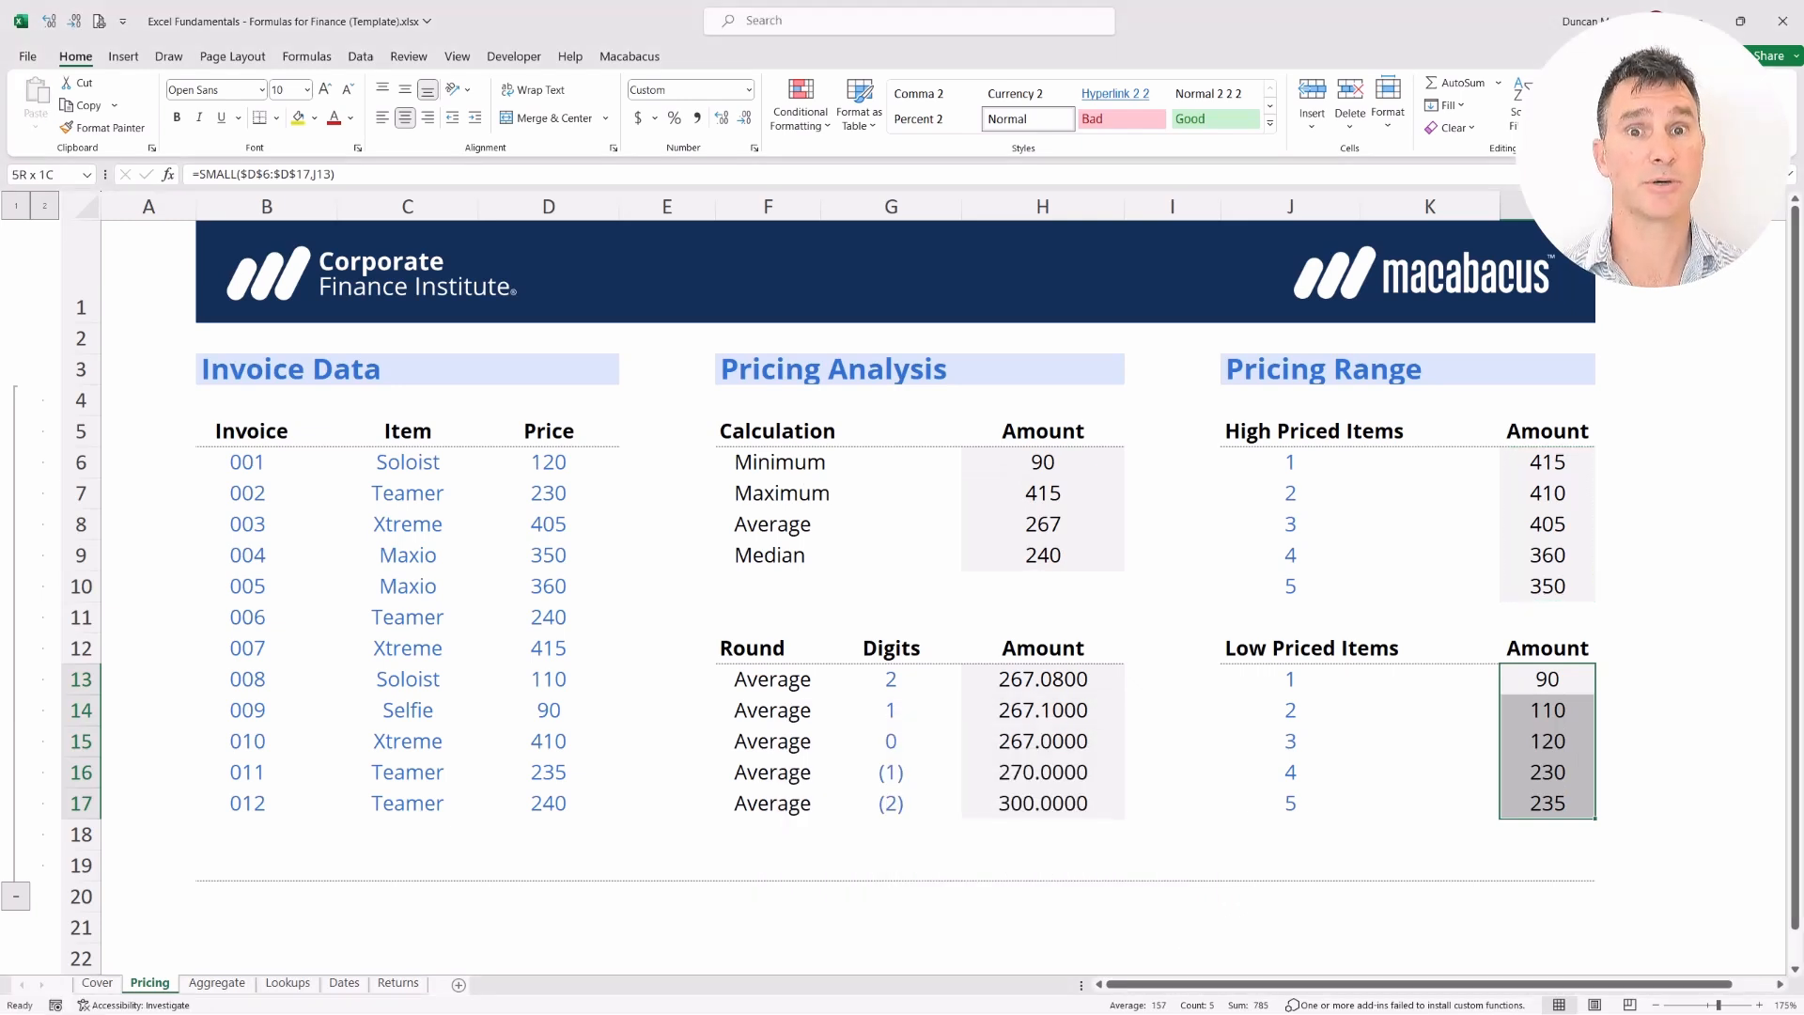
pyautogui.press('Left')
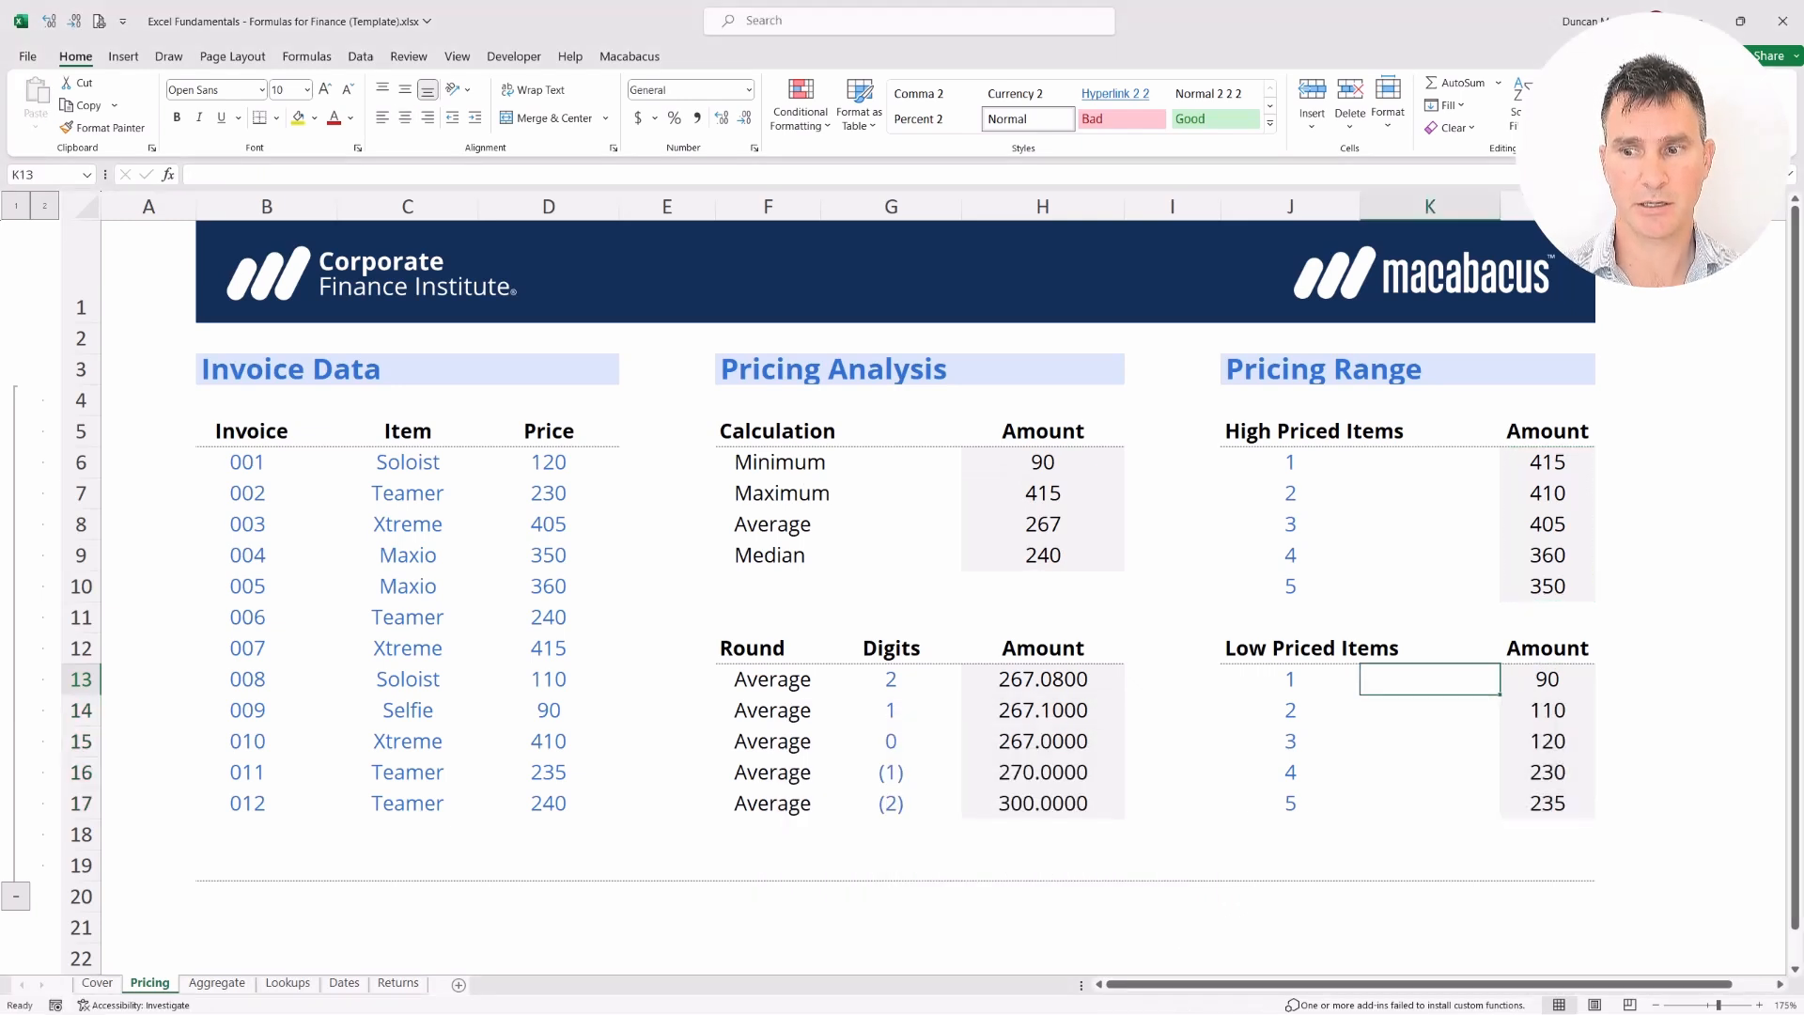
pyautogui.hotkey('shift', 'Right')
pyautogui.press('Up')
pyautogui.press('Up')
pyautogui.press('Up')
pyautogui.press('Up')
pyautogui.press('Up')
pyautogui.press('Up')
pyautogui.press('Up')
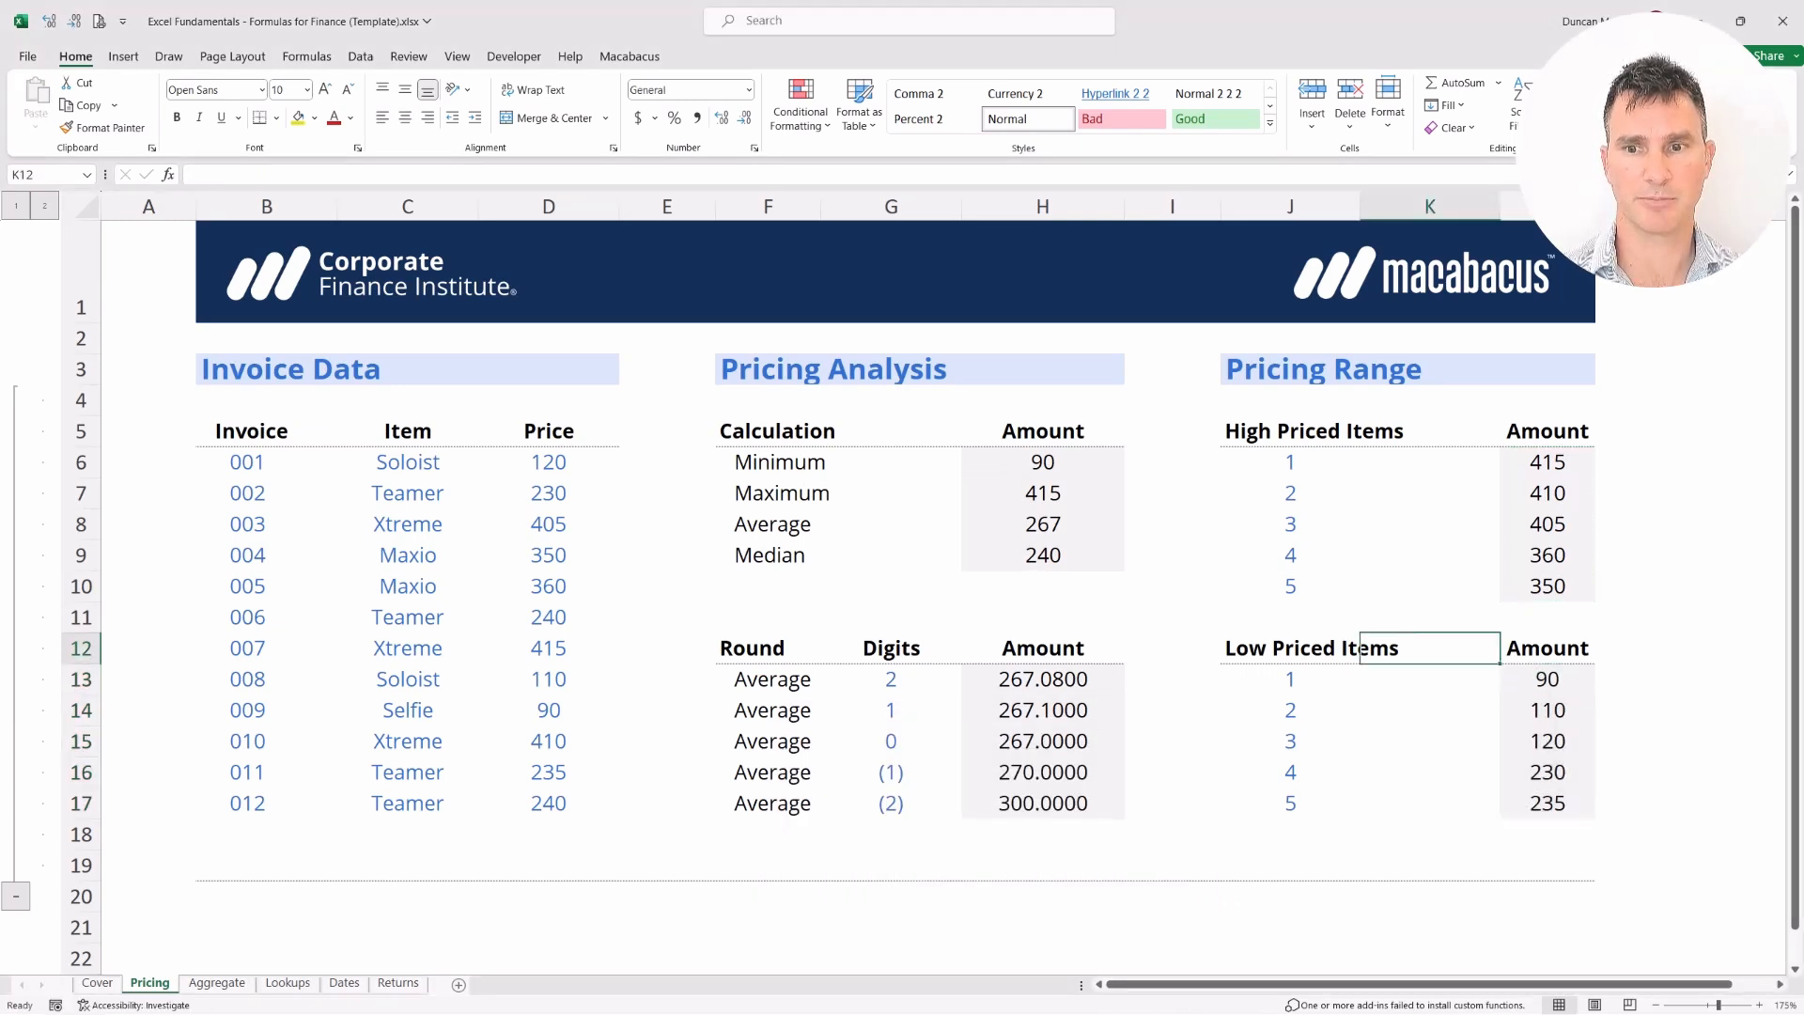
pyautogui.press('Left')
pyautogui.press('Left')
pyautogui.press('Left')
pyautogui.press('Right')
pyautogui.hotkey('shift', 'Left')
pyautogui.hotkey('shift', 'Right')
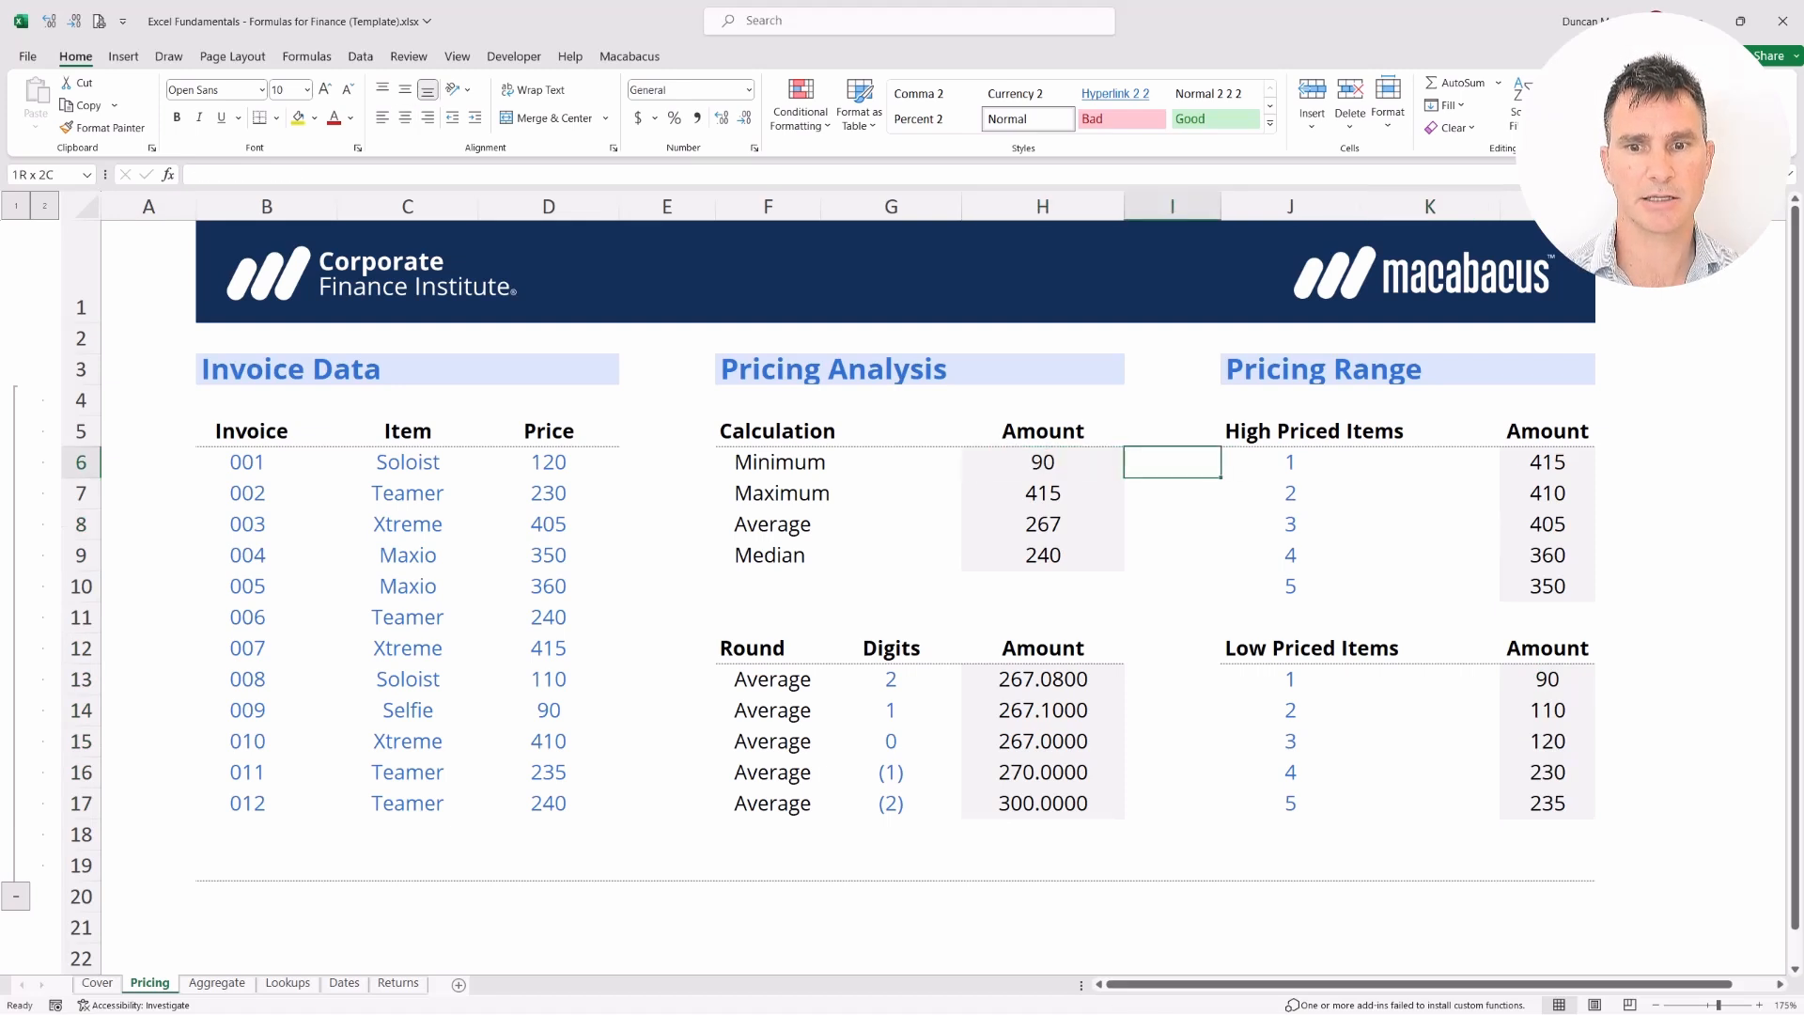
pyautogui.hotkey('shift', 'Left')
pyautogui.press('Down')
pyautogui.press('Down')
pyautogui.press('Down')
pyautogui.press('Down')
pyautogui.press('Down')
pyautogui.press('Down')
pyautogui.press('Down')
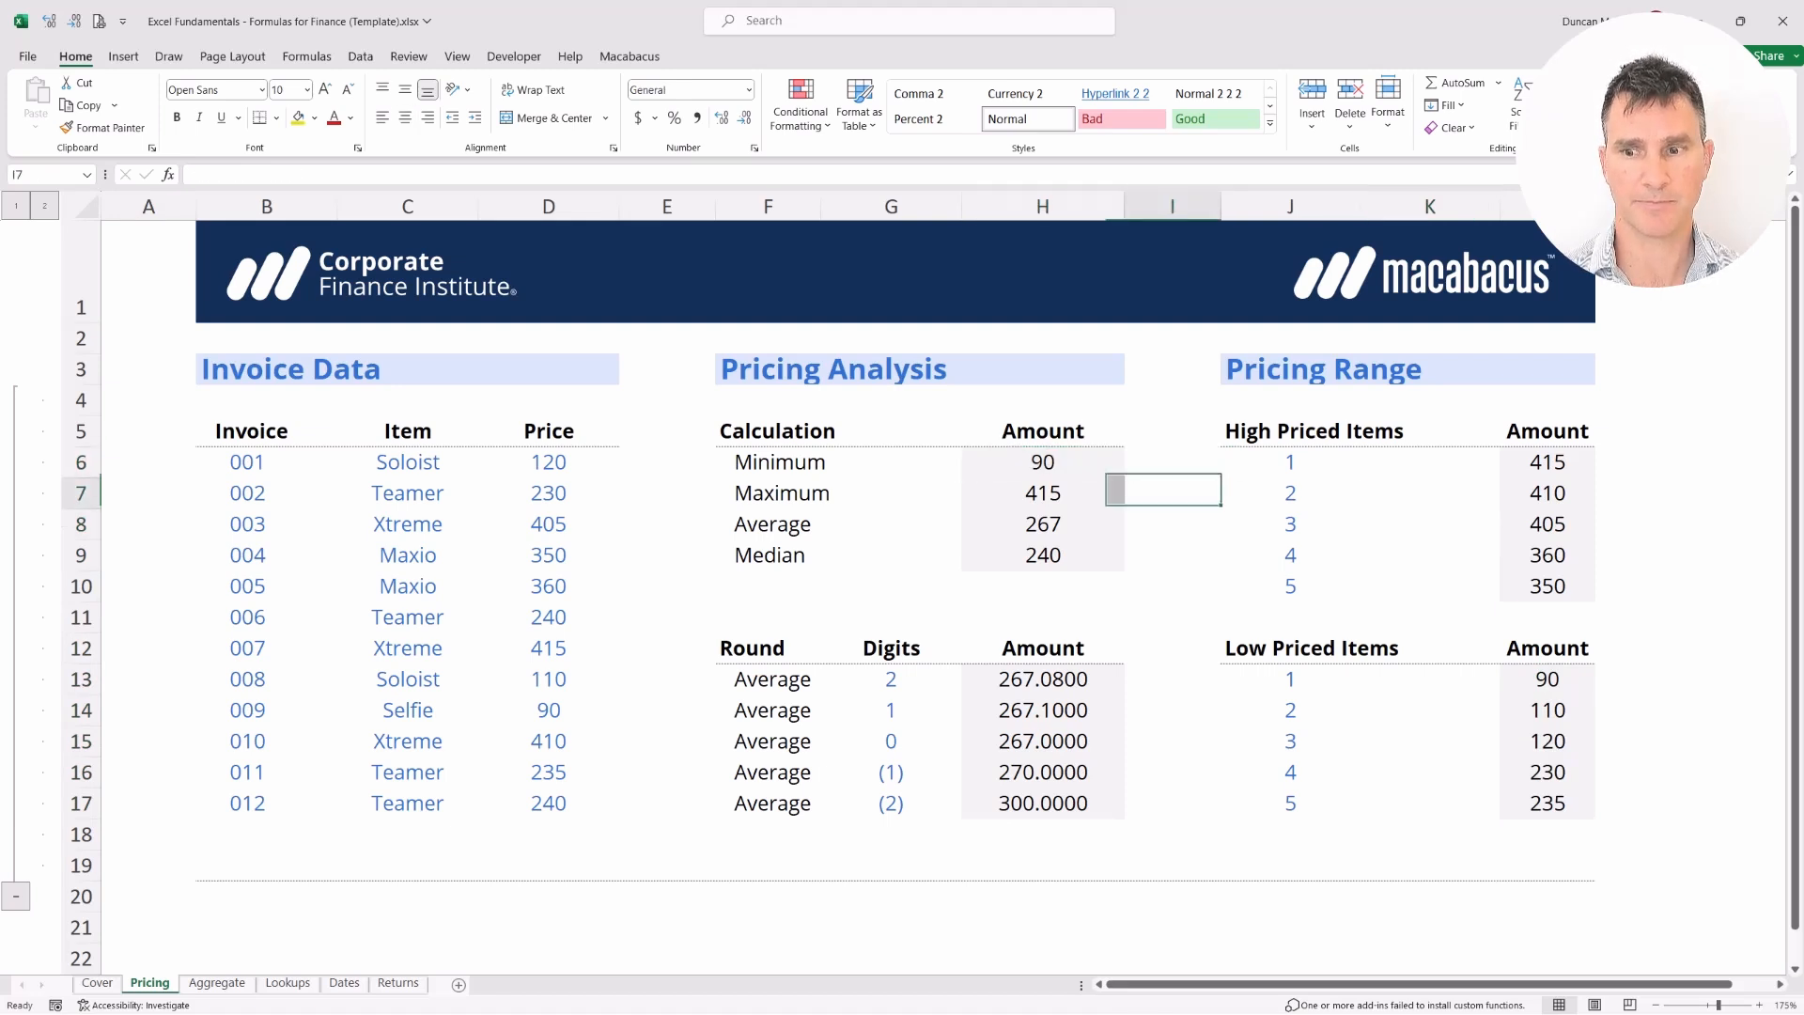
pyautogui.press('Right')
pyautogui.press('Right')
pyautogui.press('Right')
pyautogui.press('Down')
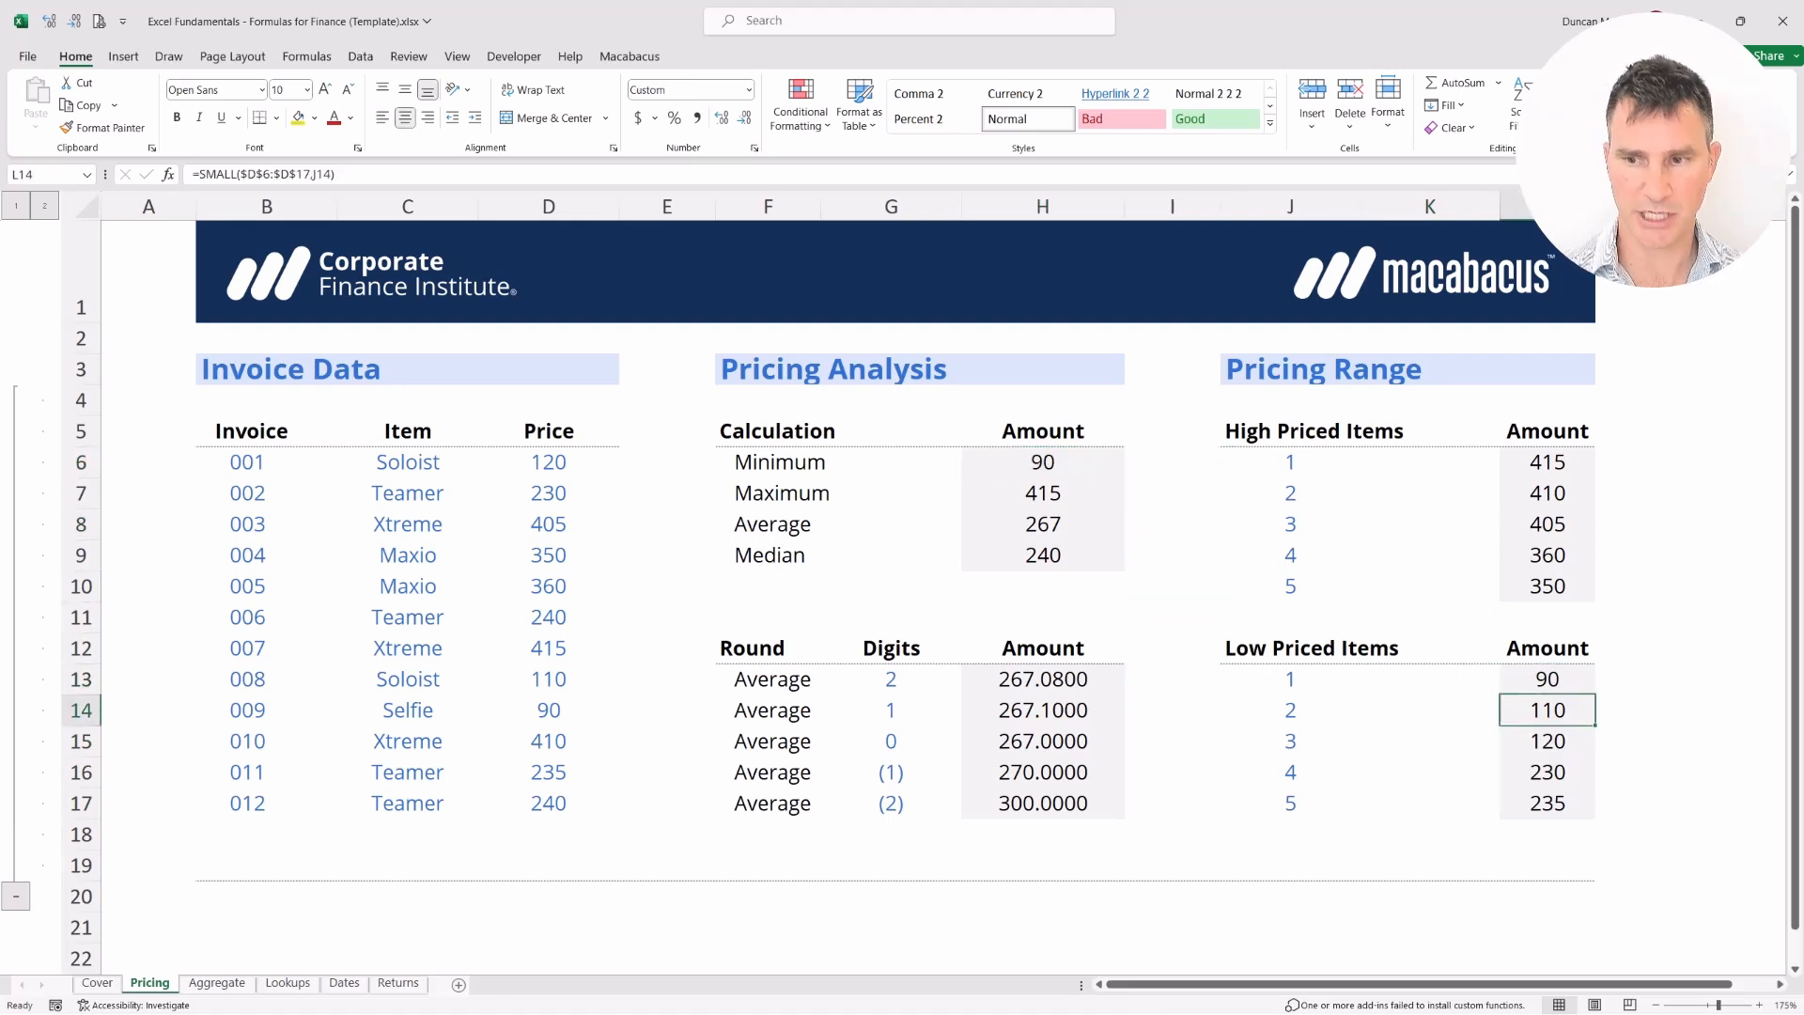
pyautogui.press('F2')
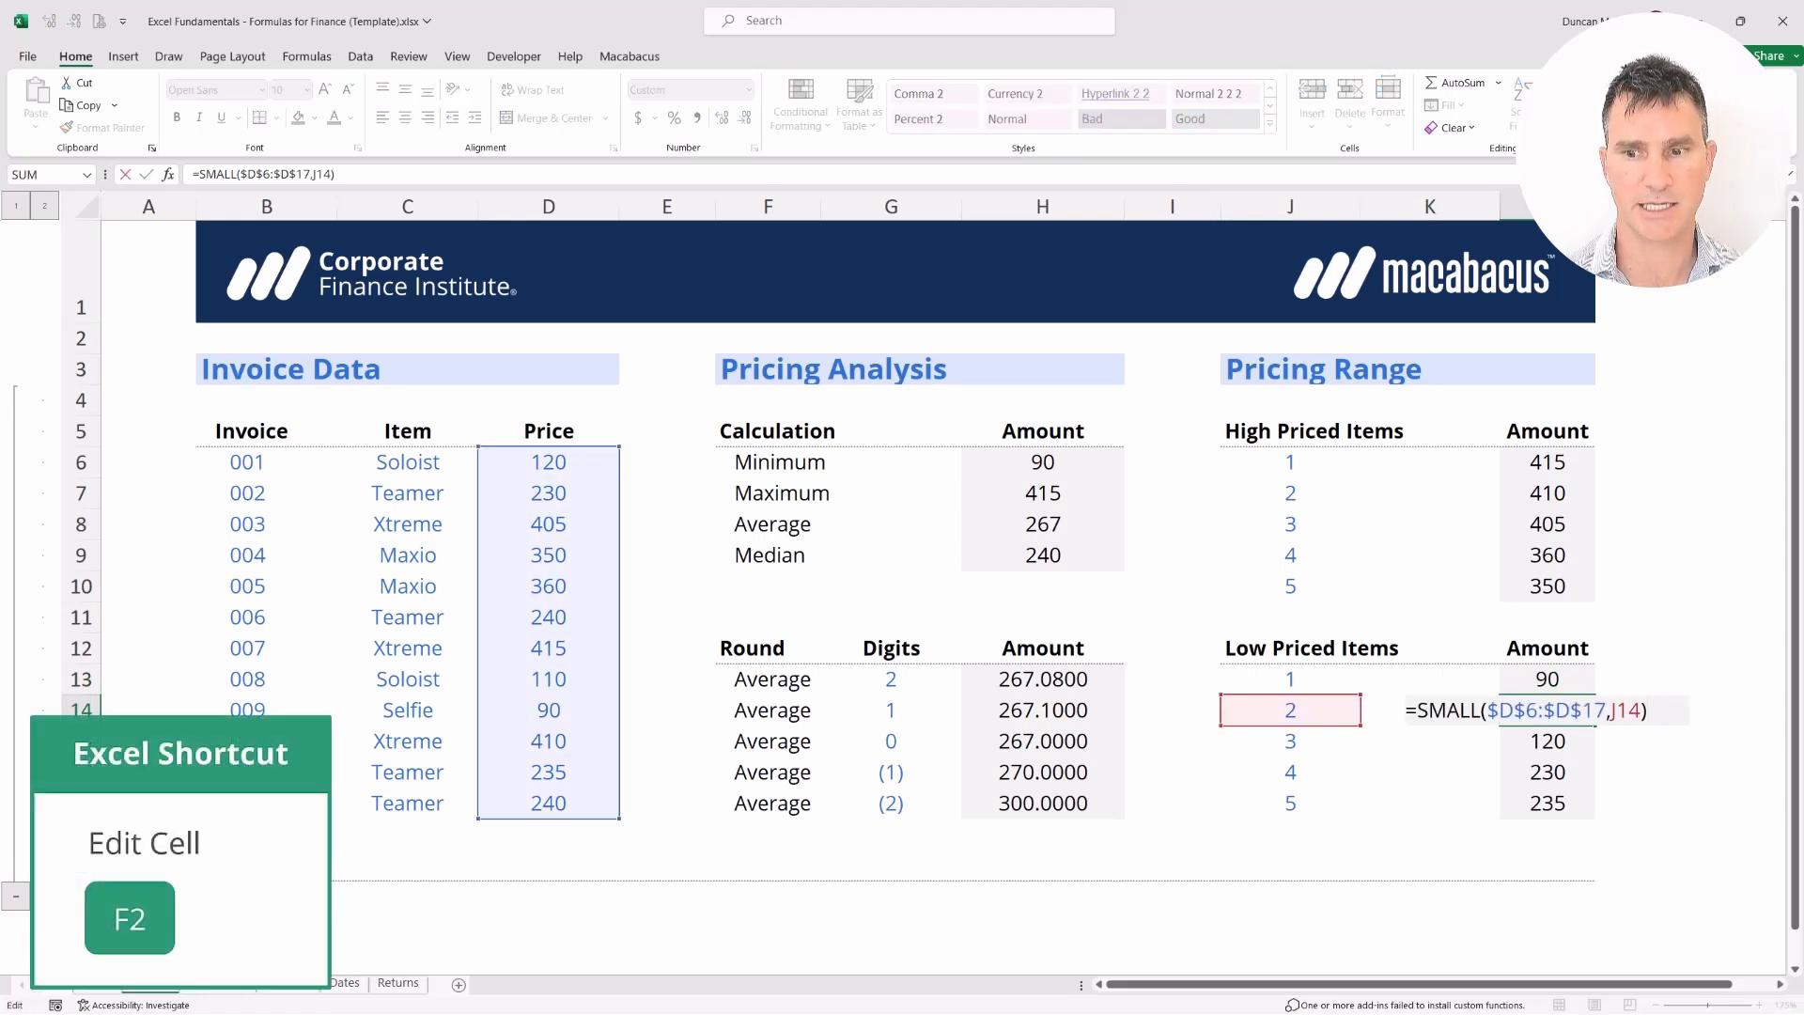
pyautogui.press('Return')
pyautogui.press('Down')
pyautogui.press('Down')
pyautogui.press('F2')
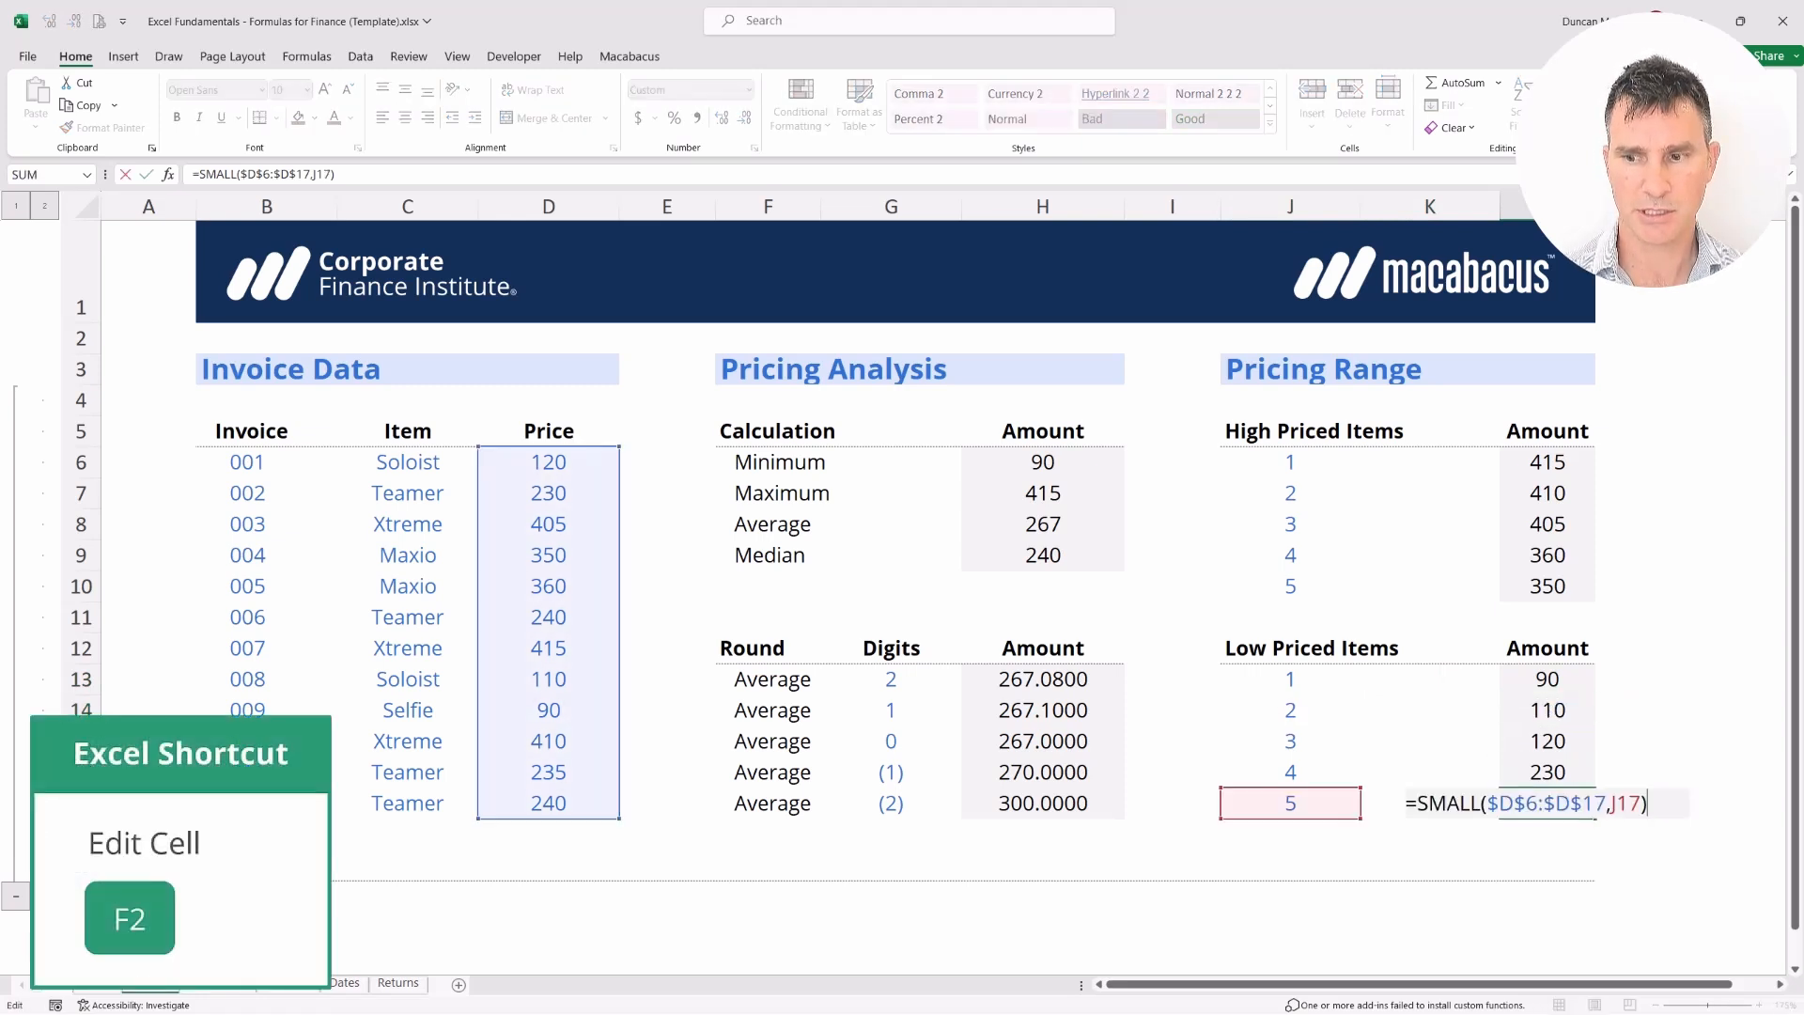
pyautogui.press('Return')
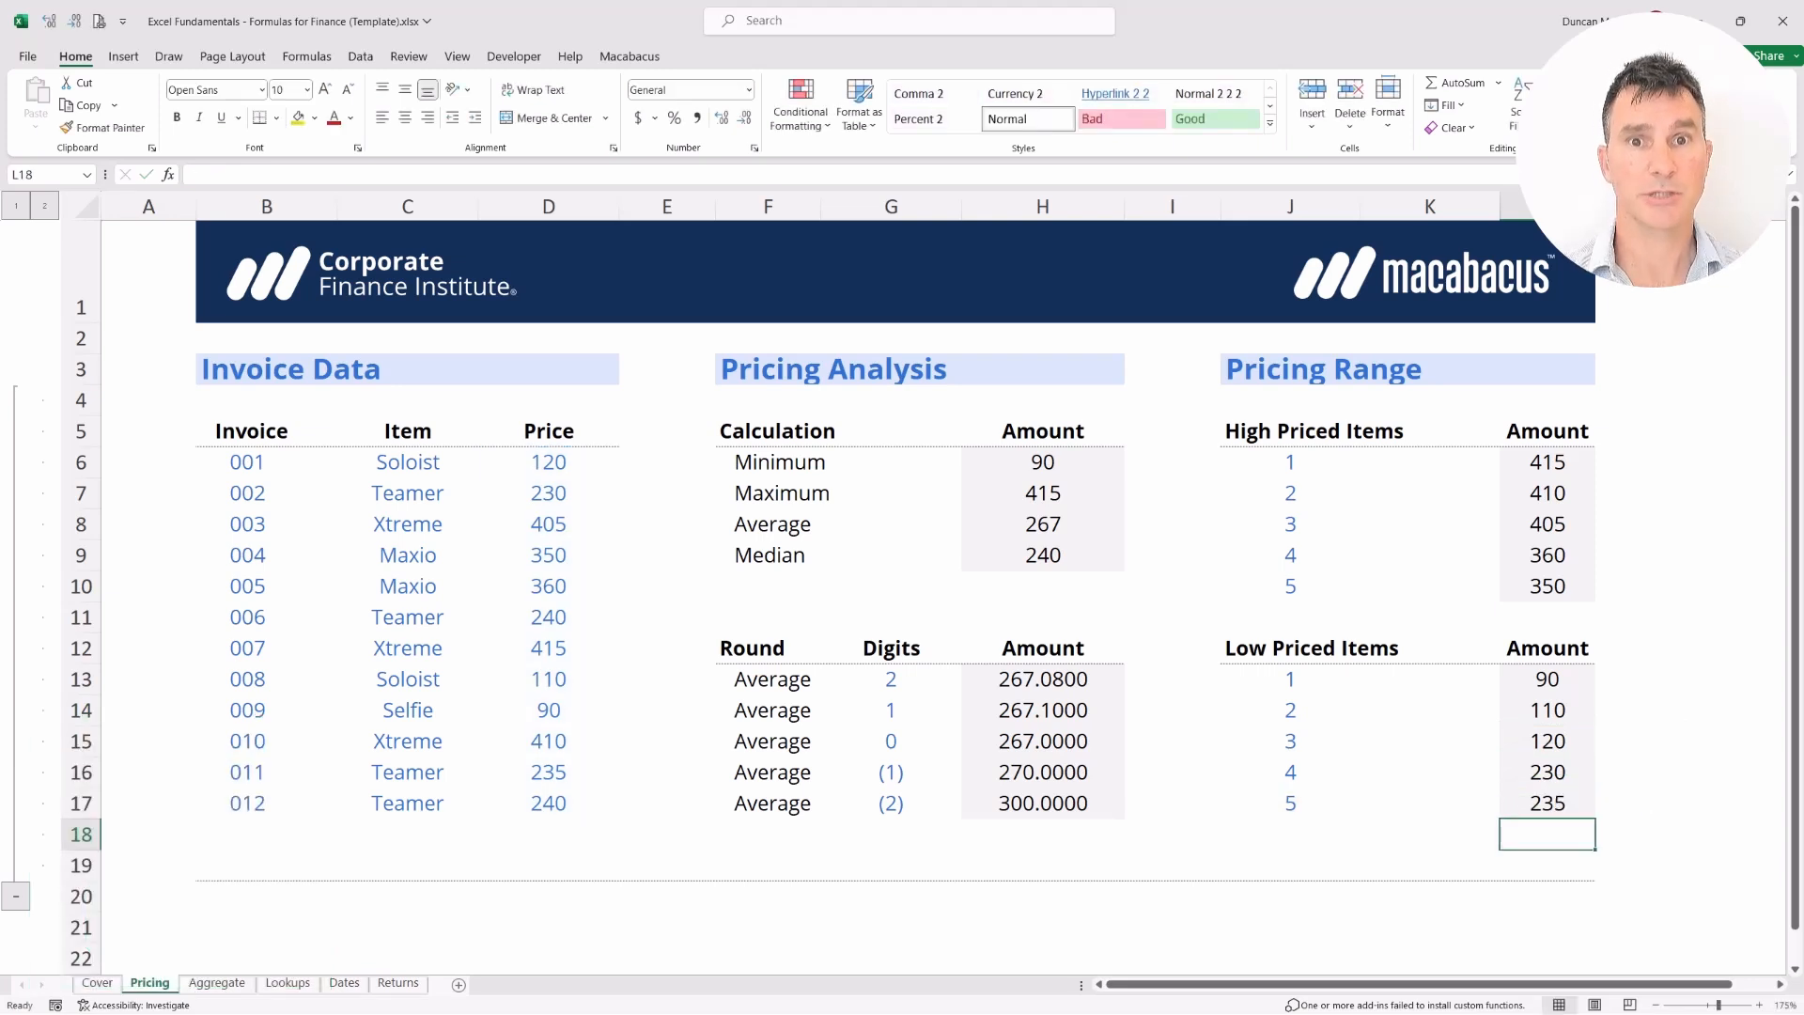
pyautogui.press('Left')
pyautogui.press('Left')
pyautogui.press('Left')
pyautogui.press('Left')
pyautogui.press('Left')
pyautogui.press('Left')
pyautogui.press('Left')
pyautogui.press('Up')
pyautogui.press('Up')
pyautogui.press('Up')
pyautogui.press('Up')
pyautogui.press('Up')
pyautogui.press('Up')
pyautogui.press('Up')
pyautogui.press('Up')
pyautogui.press('Up')
pyautogui.press('Up')
pyautogui.press('Up')
pyautogui.press('Up')
pyautogui.press('Up')
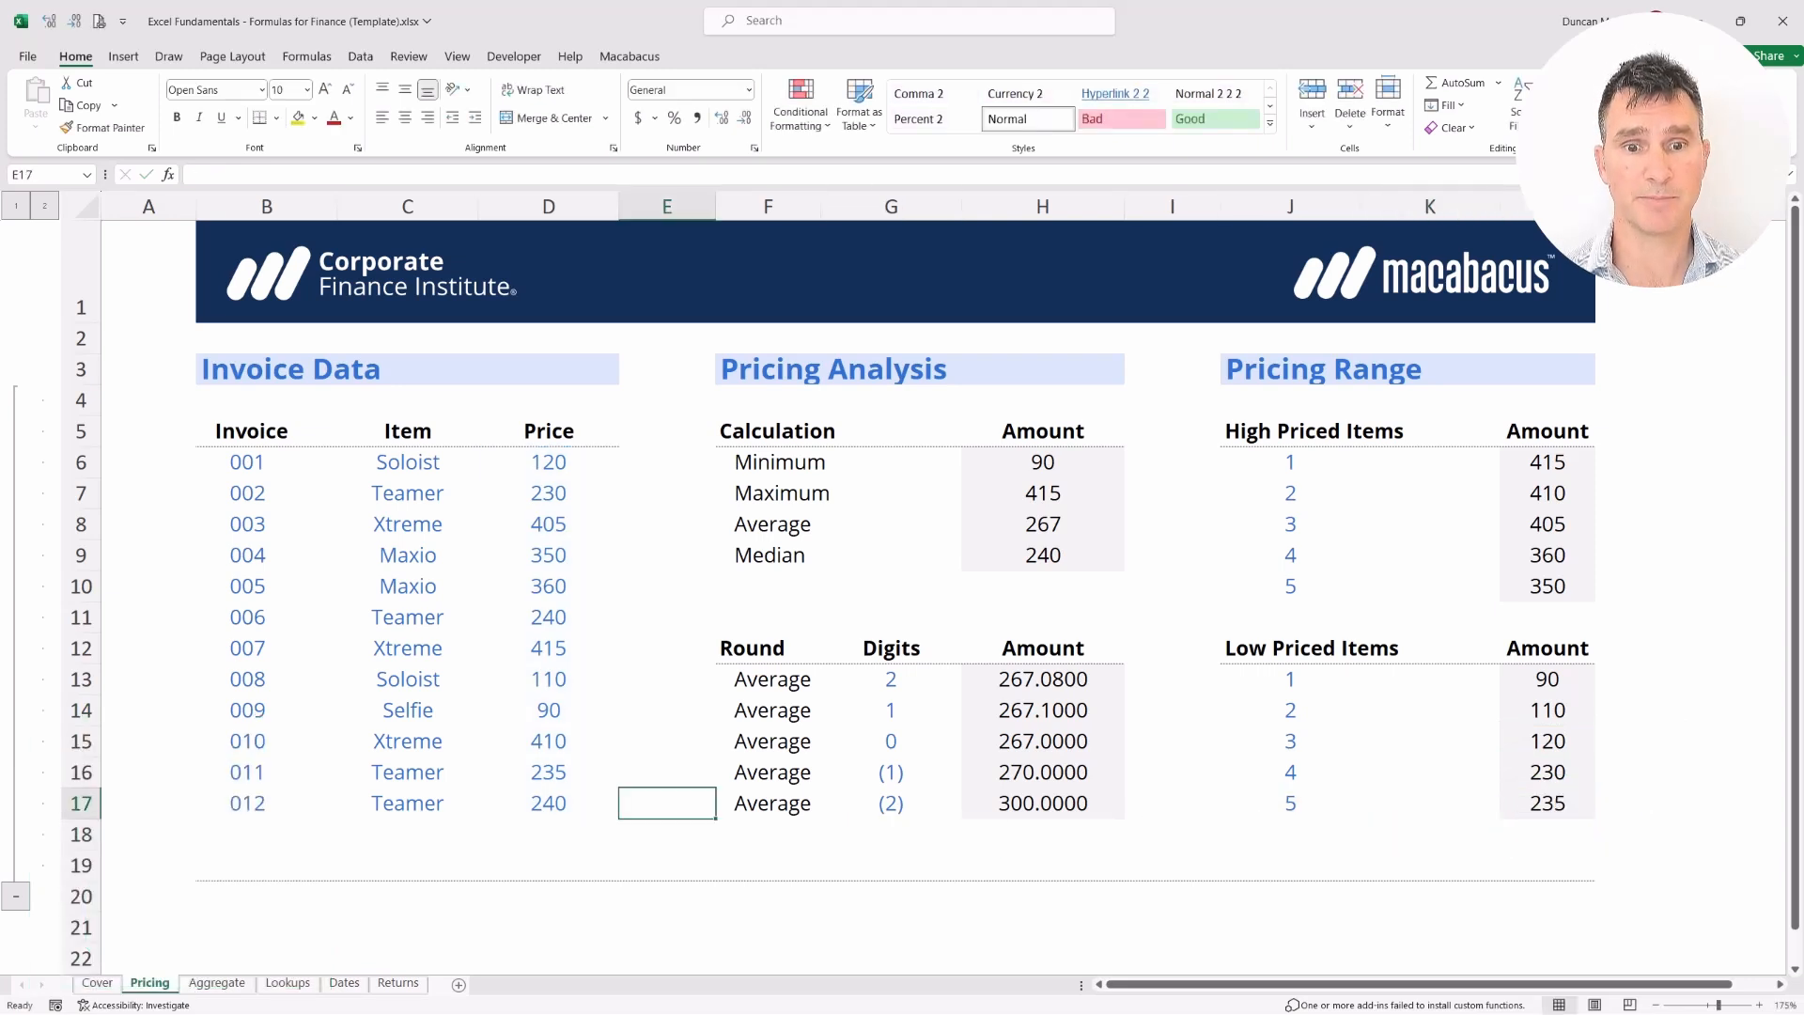
pyautogui.press('Right')
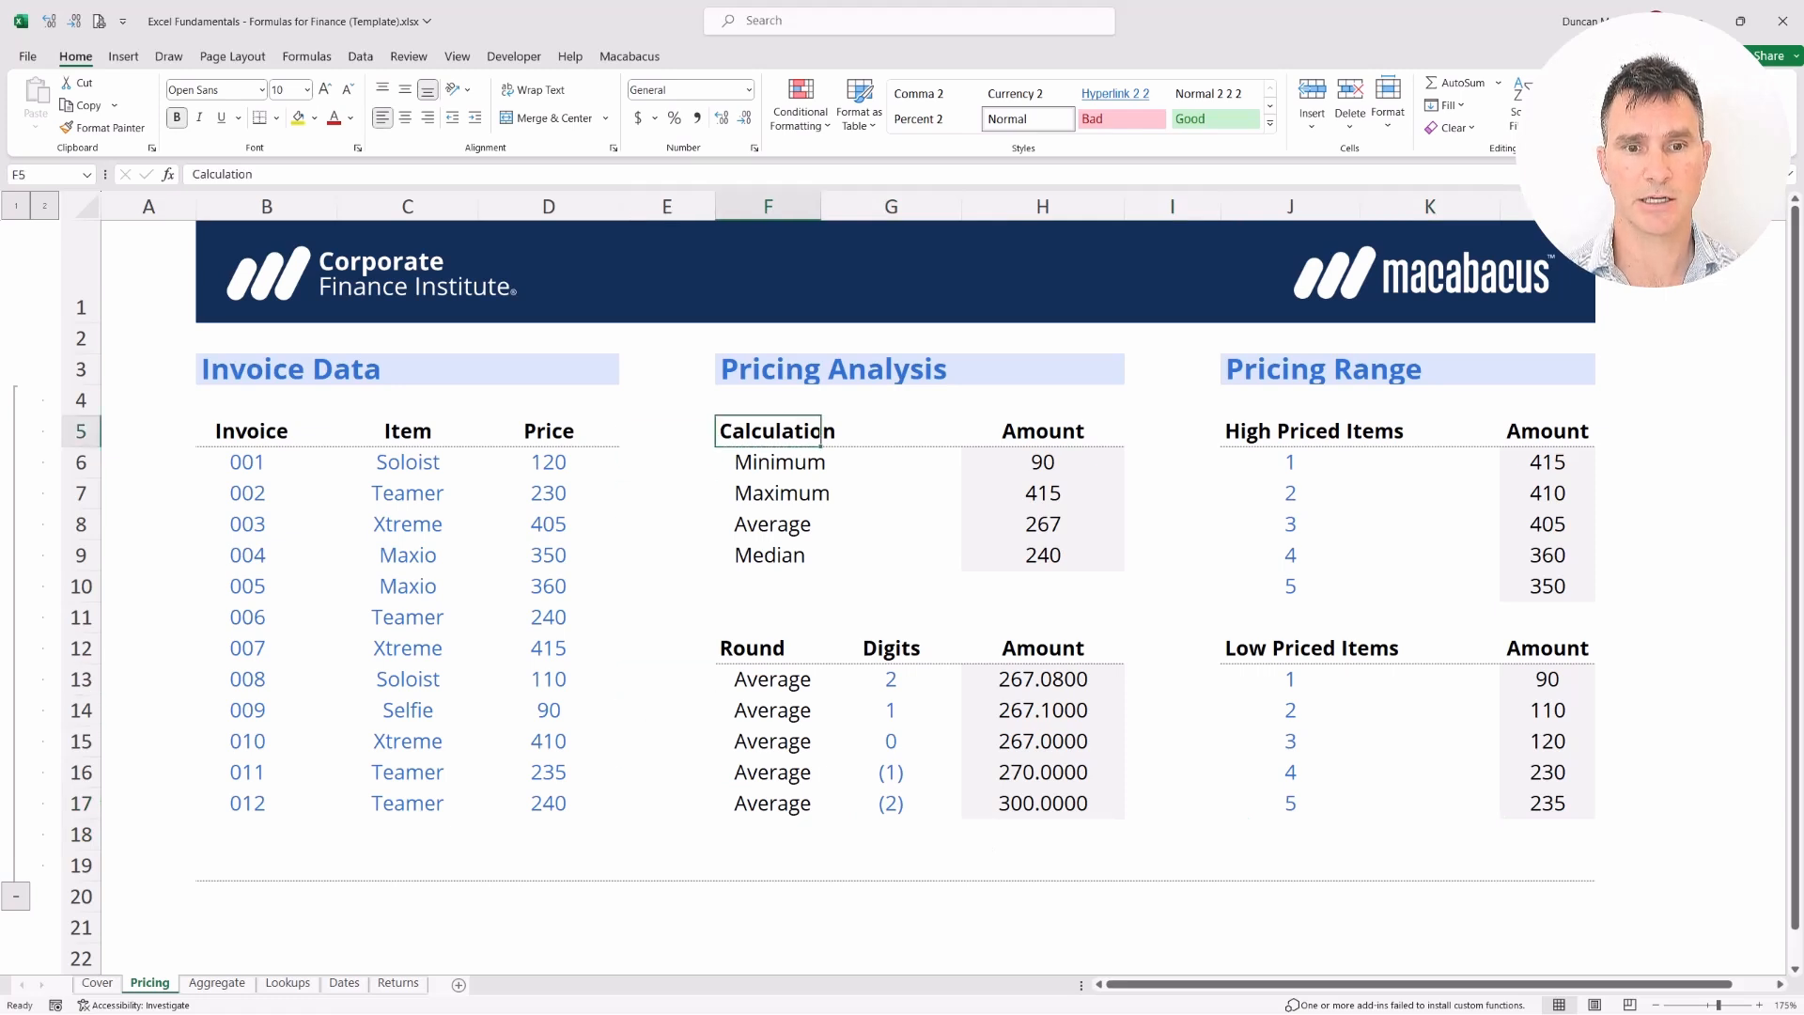
pyautogui.hotkey('shift', 'Down')
pyautogui.hotkey('shift', 'Down')
pyautogui.hotkey('shift', 'Down')
pyautogui.hotkey('shift', 'Down')
pyautogui.hotkey('shift', 'Right')
pyautogui.hotkey('shift', 'Right')
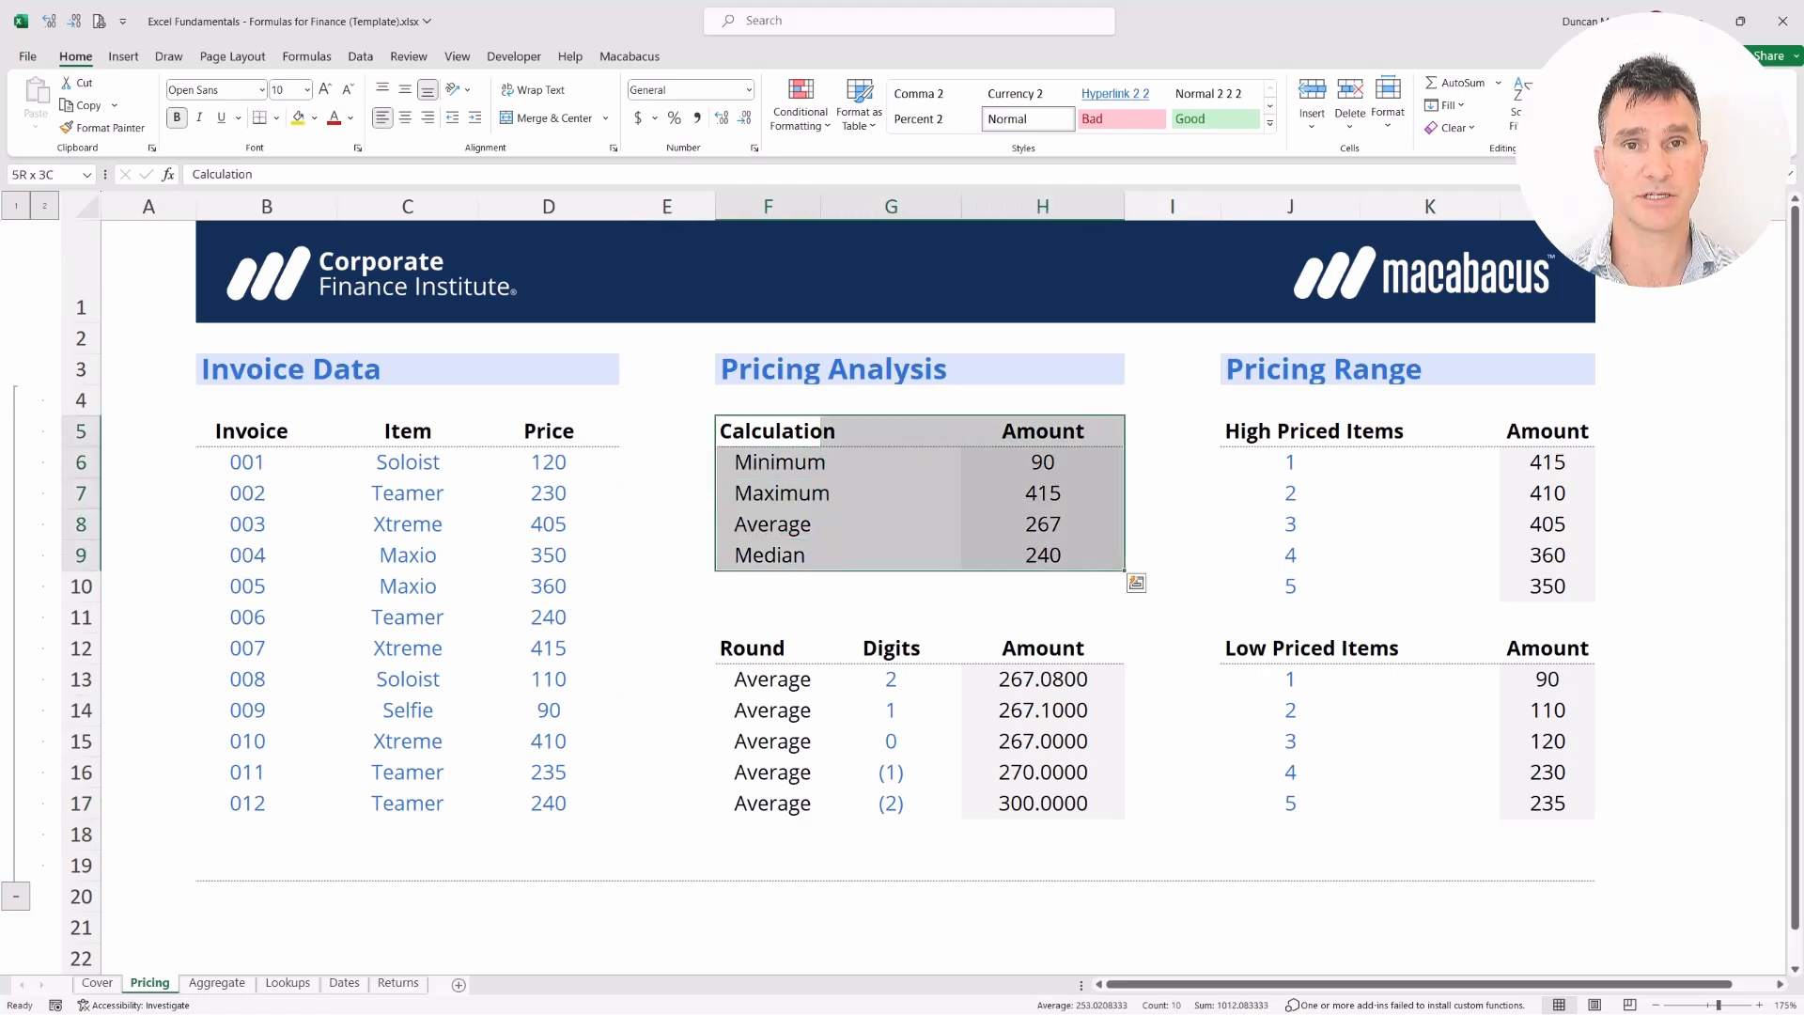
pyautogui.press('Down')
pyautogui.press('Down')
pyautogui.press('Down')
pyautogui.press('Down')
pyautogui.press('Down')
pyautogui.press('Down')
pyautogui.press('Down')
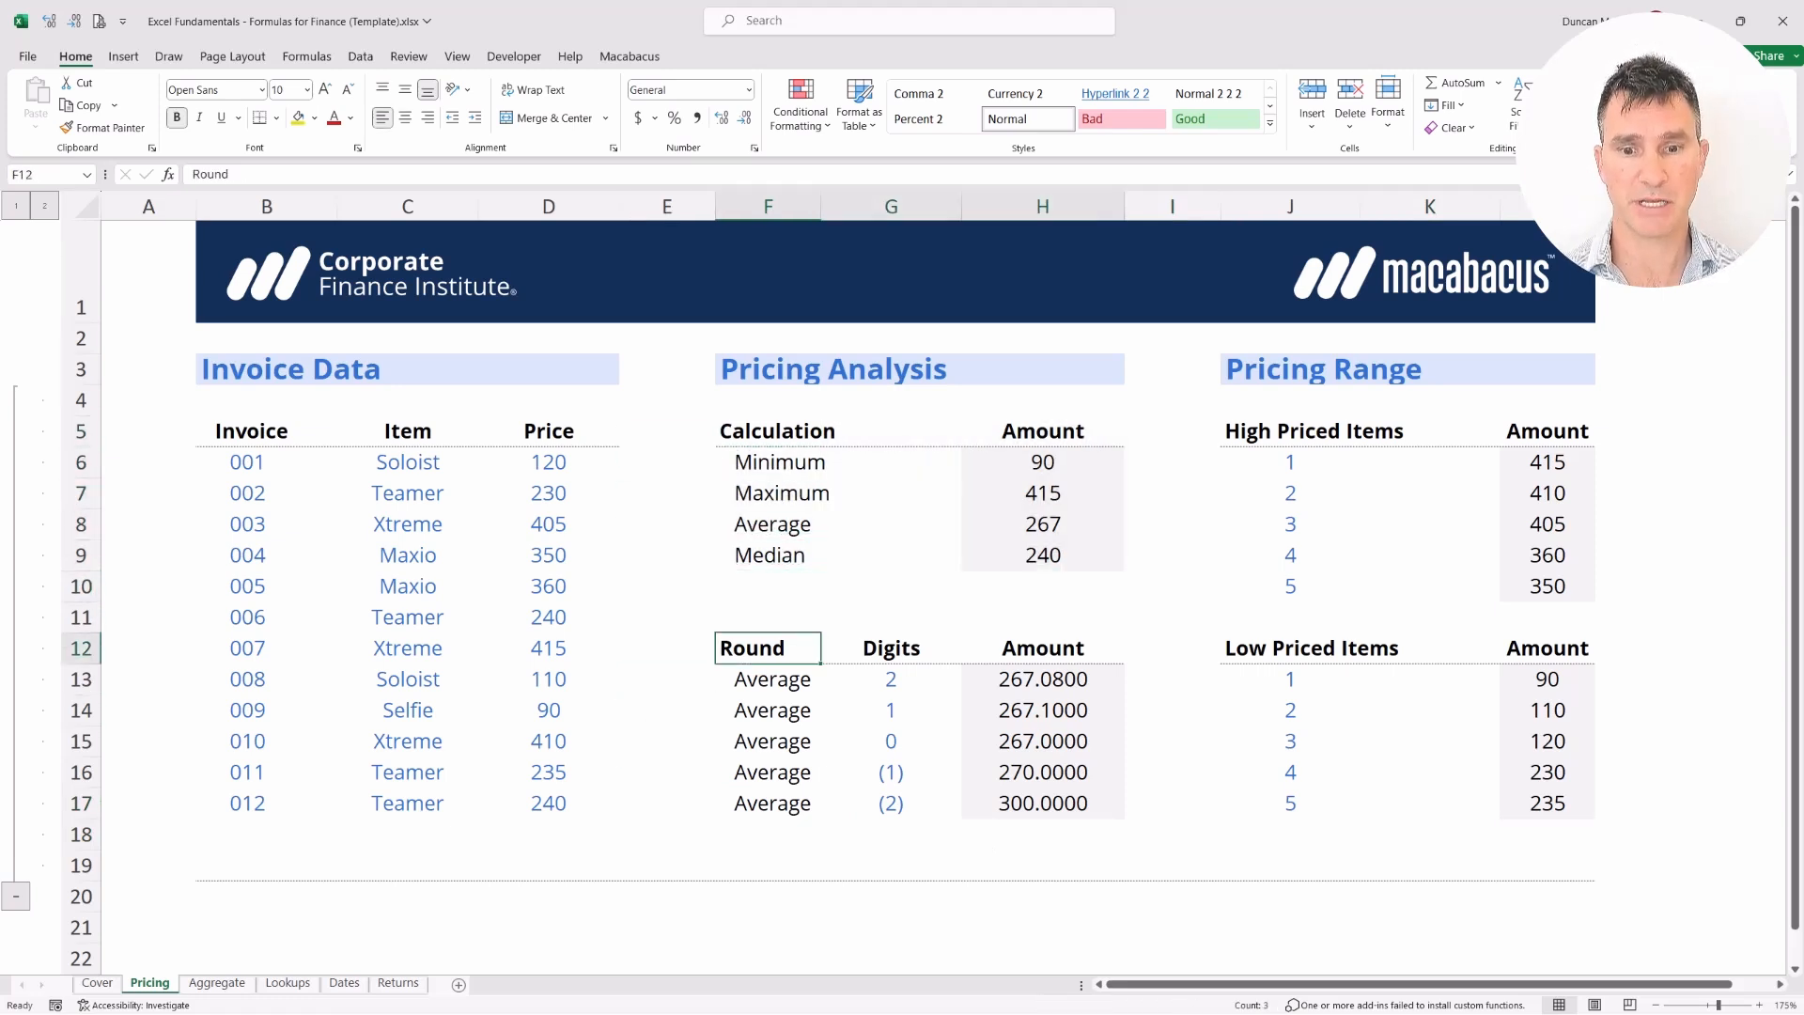
pyautogui.hotkey('ctrl', 'a')
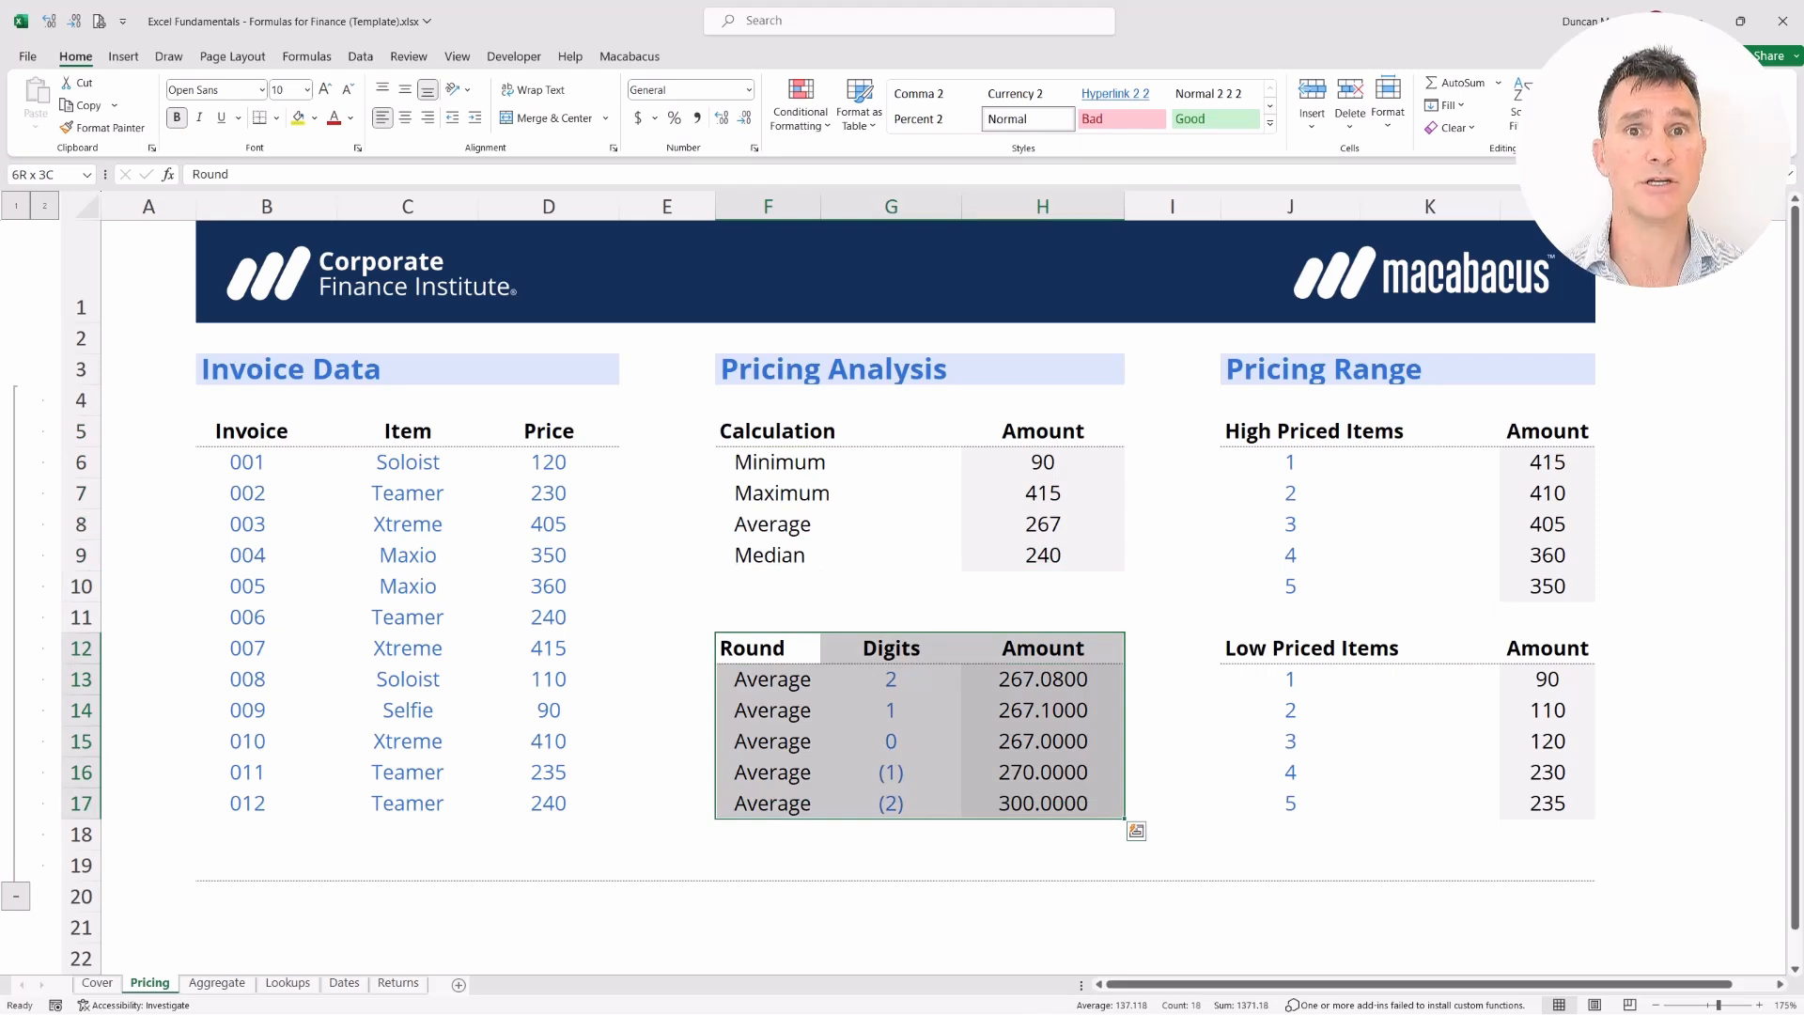
pyautogui.press('Right')
pyautogui.press('Right')
pyautogui.press('Right')
pyautogui.press('Right')
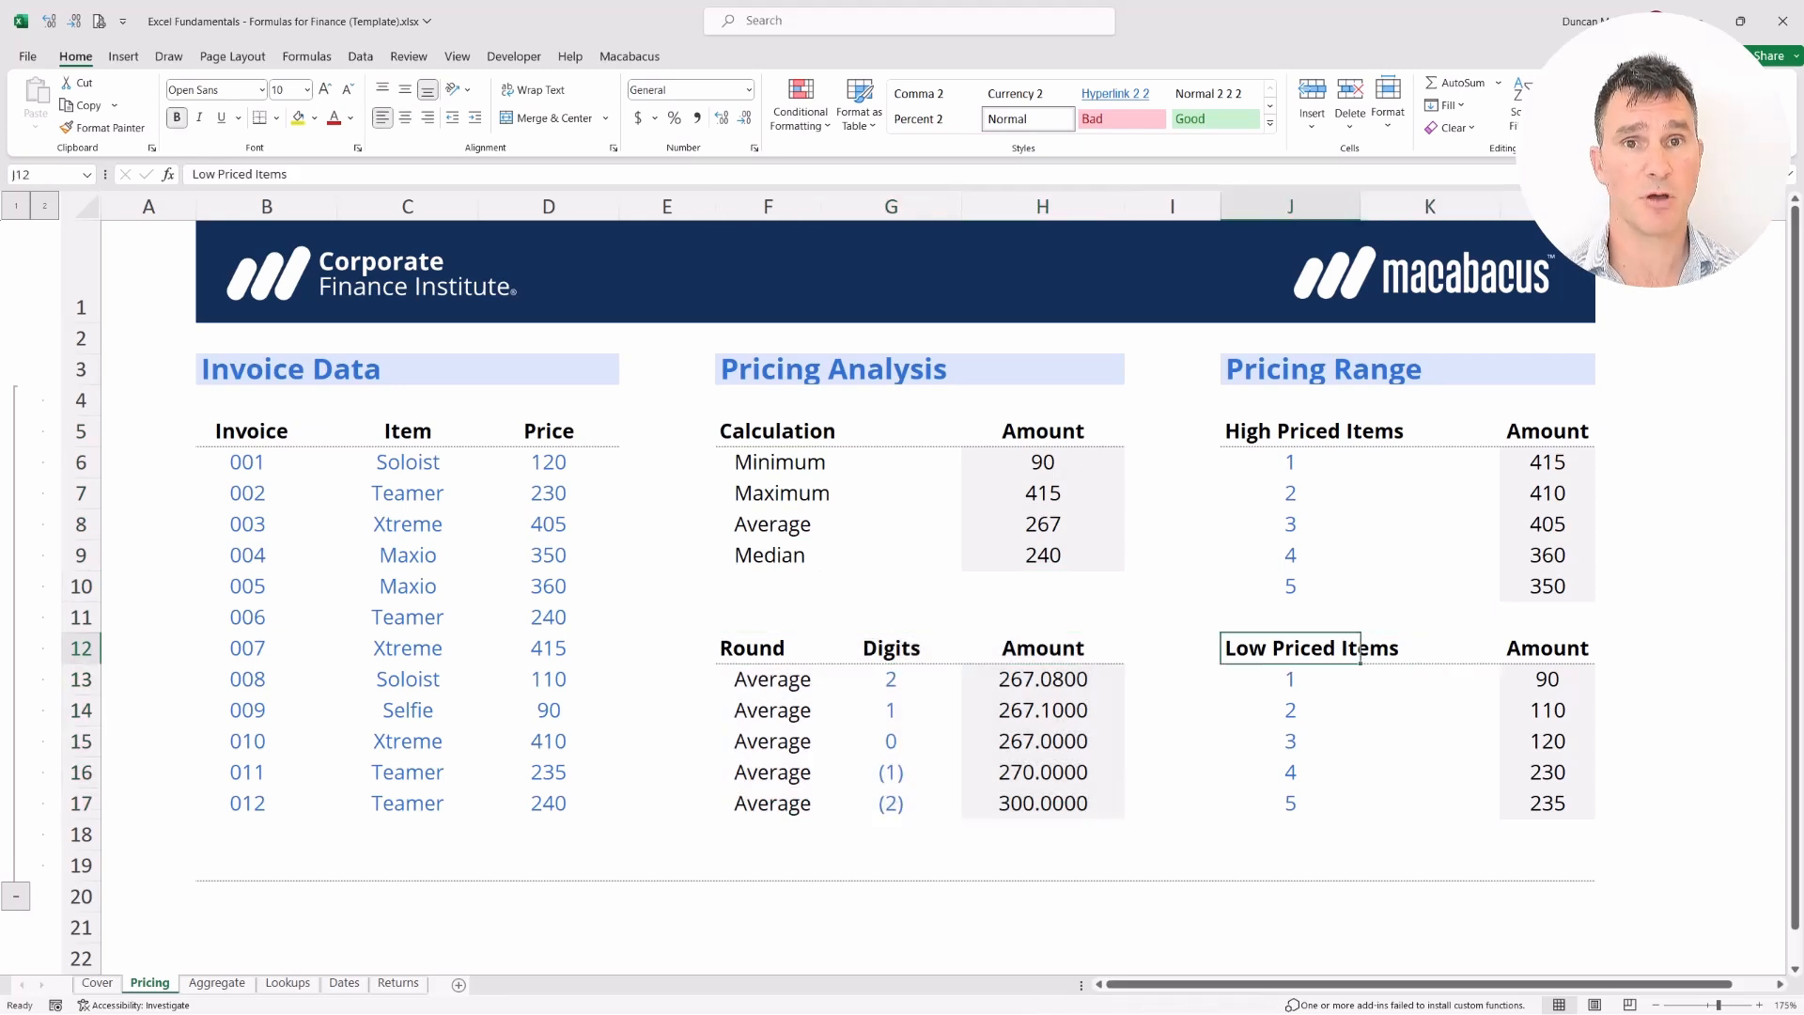
pyautogui.hotkey('ctrl', 'a')
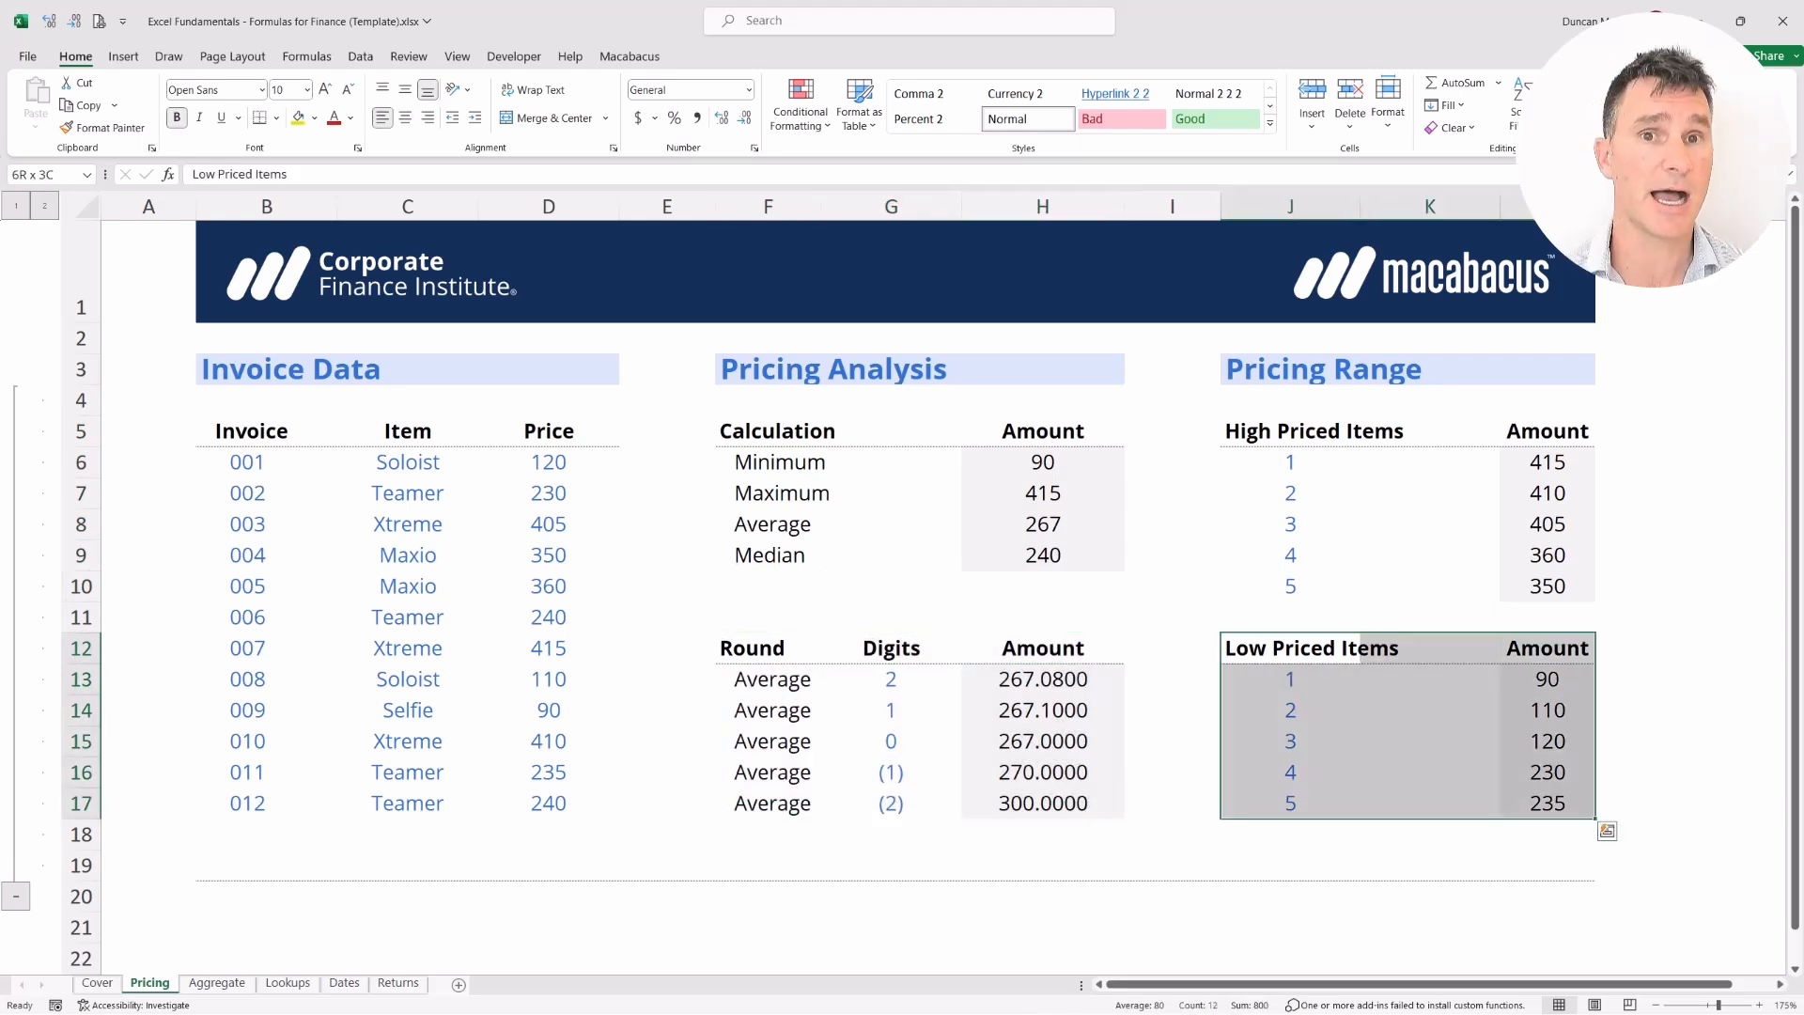